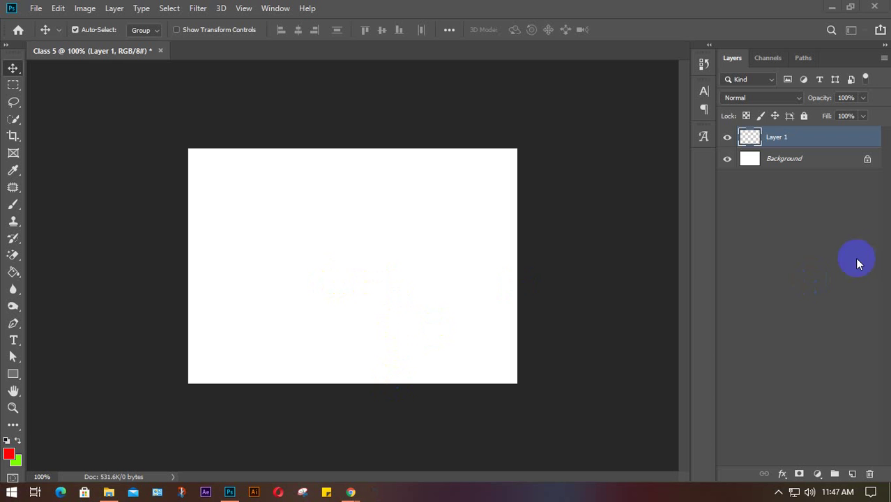
pyautogui.click(451, 289)
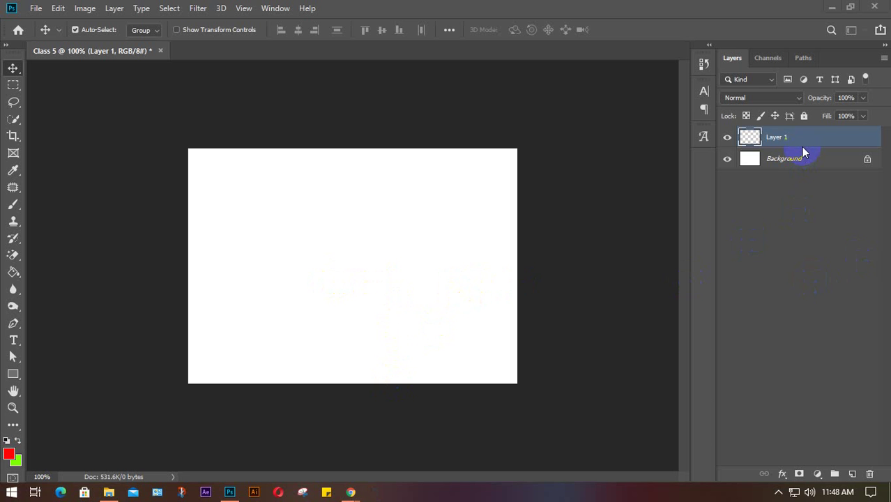
pyautogui.click(225, 287)
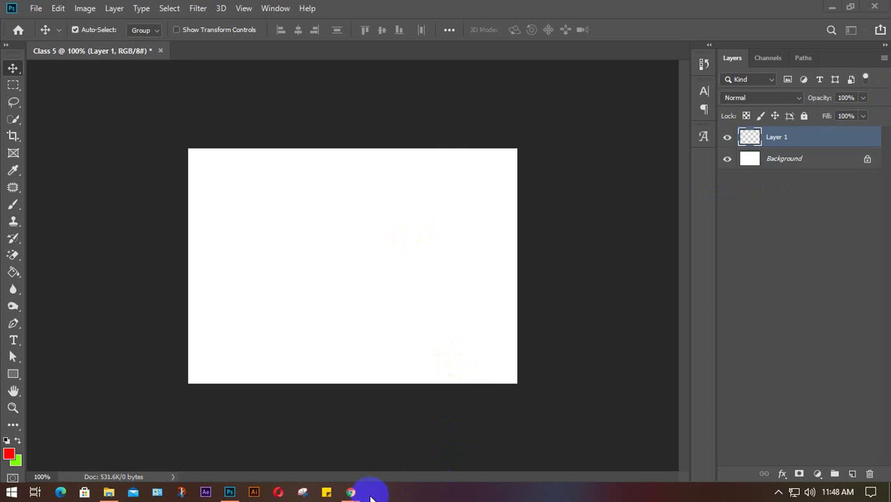
# Step: Switch to the Google Meet window, read through the meeting chat, and return to Photoshop
pyautogui.moveTo(351, 490)
pyautogui.click(297, 439)
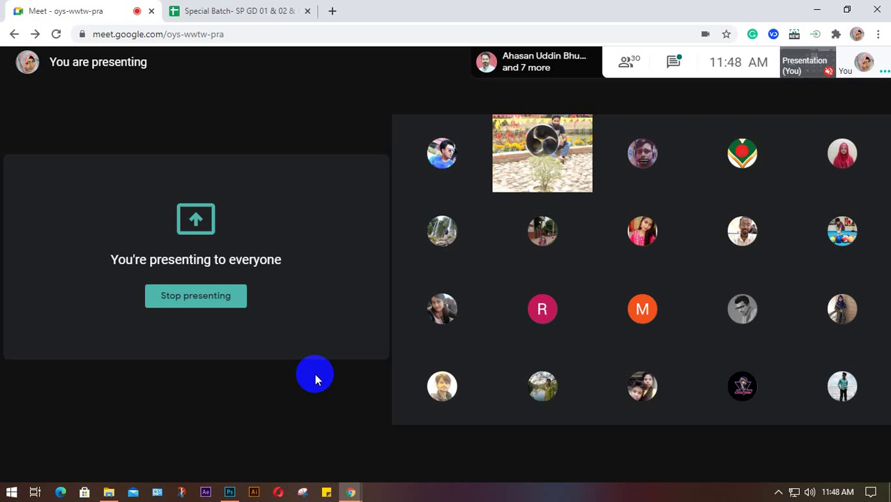
pyautogui.click(677, 64)
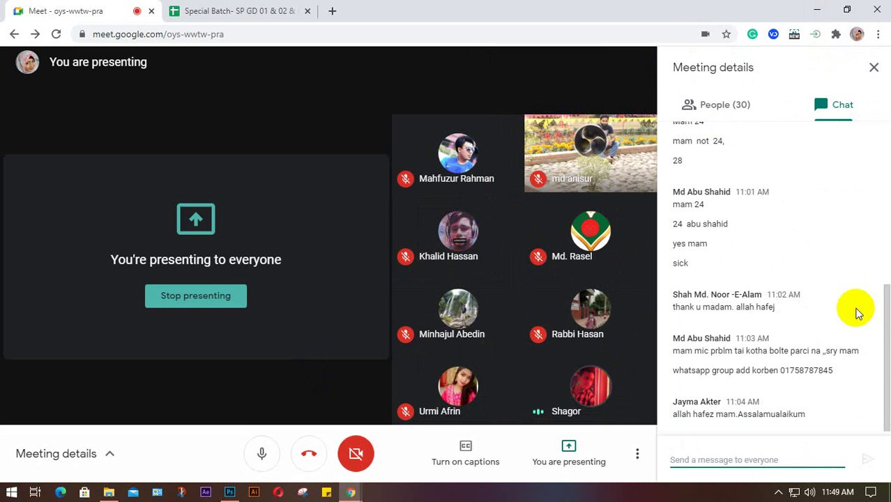
pyautogui.click(875, 70)
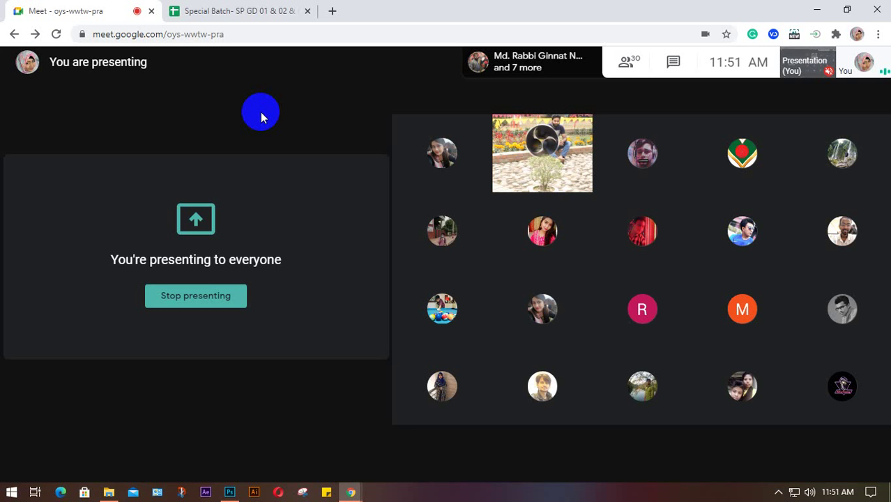
pyautogui.click(230, 492)
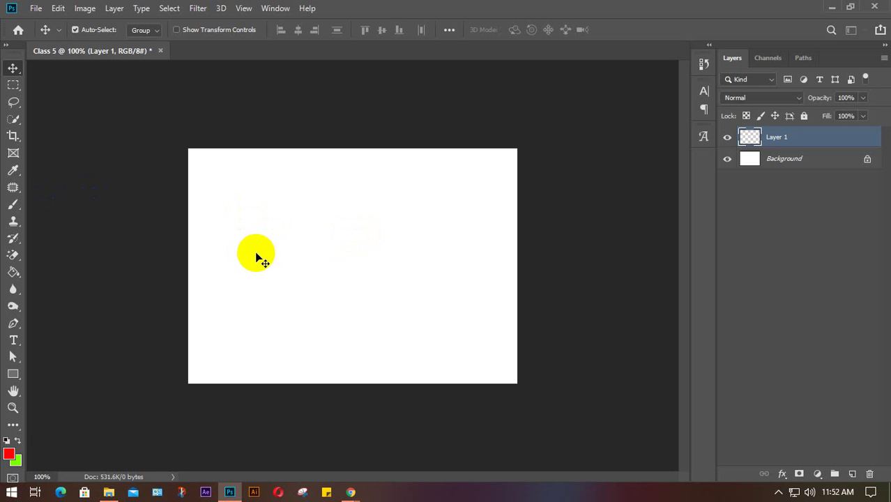
# Step: Draw trial Rectangular Marquee selections on the canvas in tall, wide and thin shapes, ending with a perfect square
pyautogui.click(12, 85)
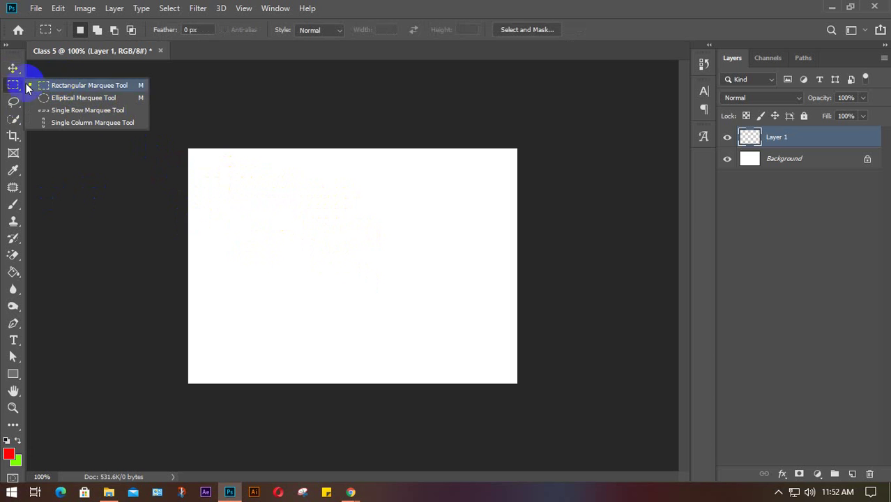
pyautogui.click(88, 85)
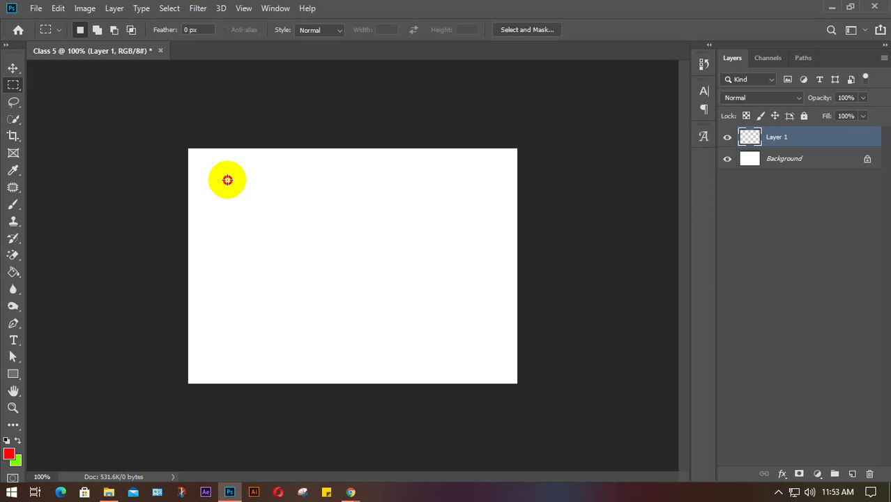
pyautogui.moveTo(227, 180); pyautogui.dragTo(298, 358)
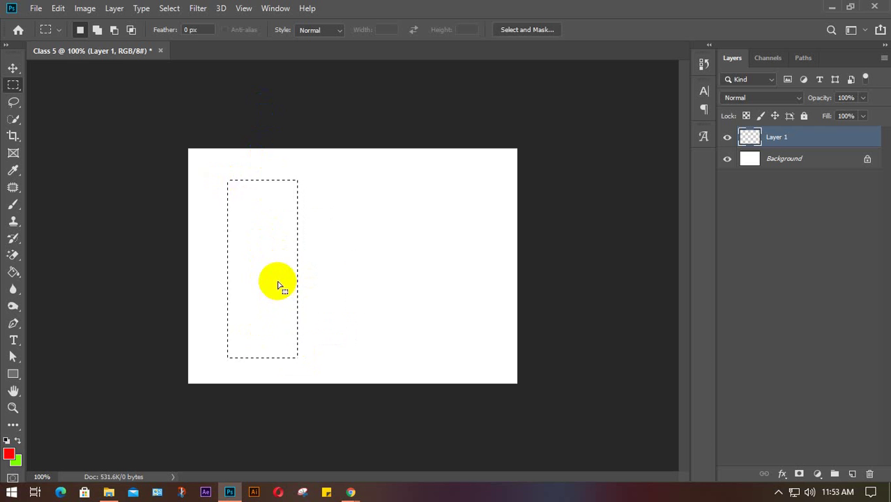
pyautogui.moveTo(205, 189); pyautogui.dragTo(483, 254)
pyautogui.moveTo(329, 174); pyautogui.dragTo(338, 360)
pyautogui.moveTo(242, 263); pyautogui.dragTo(490, 271)
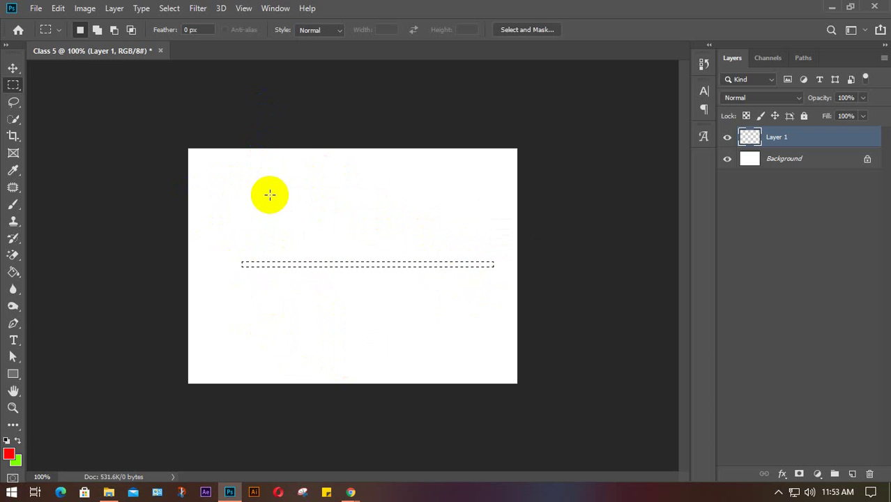
pyautogui.moveTo(251, 180); pyautogui.dragTo(622, 306)
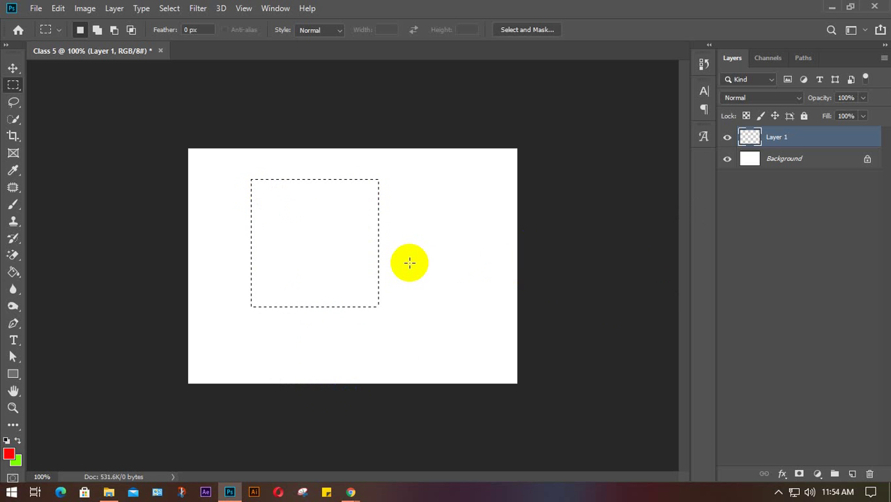
# Step: Draw trial Elliptical Marquee selections, from a narrow upright and a flat wide ellipse to a large perfect circle
pyautogui.rightClick(12, 84)
pyautogui.click(39, 103)
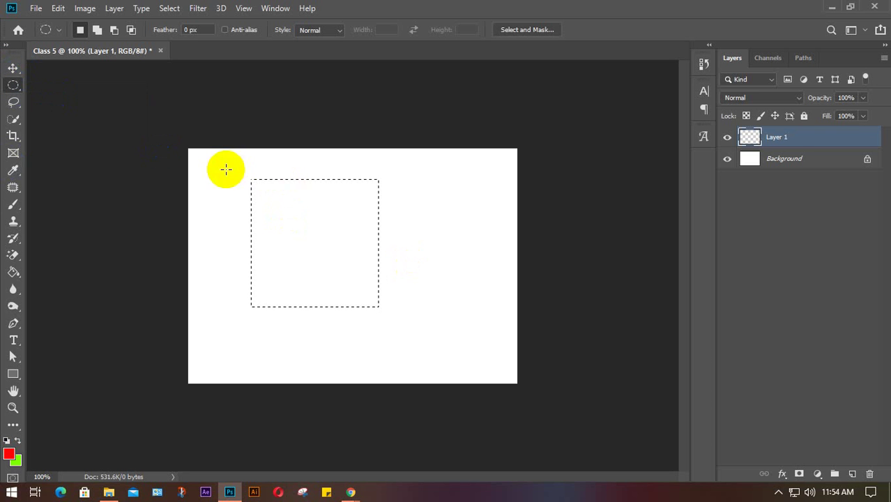
pyautogui.moveTo(224, 169); pyautogui.dragTo(270, 336)
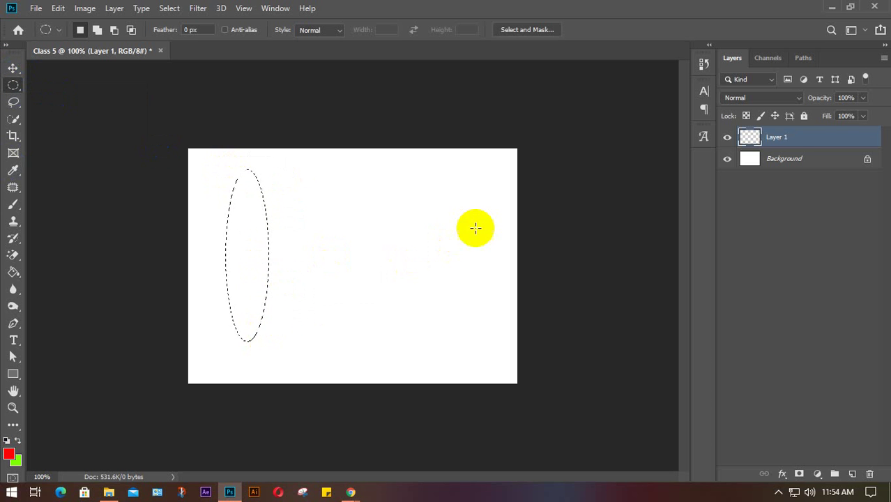
pyautogui.moveTo(505, 191); pyautogui.dragTo(231, 244)
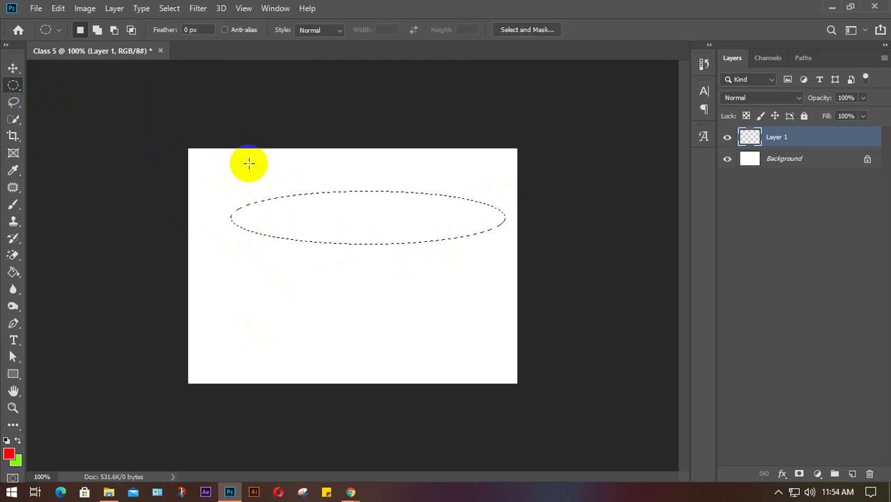
pyautogui.moveTo(247, 166); pyautogui.dragTo(367, 233)
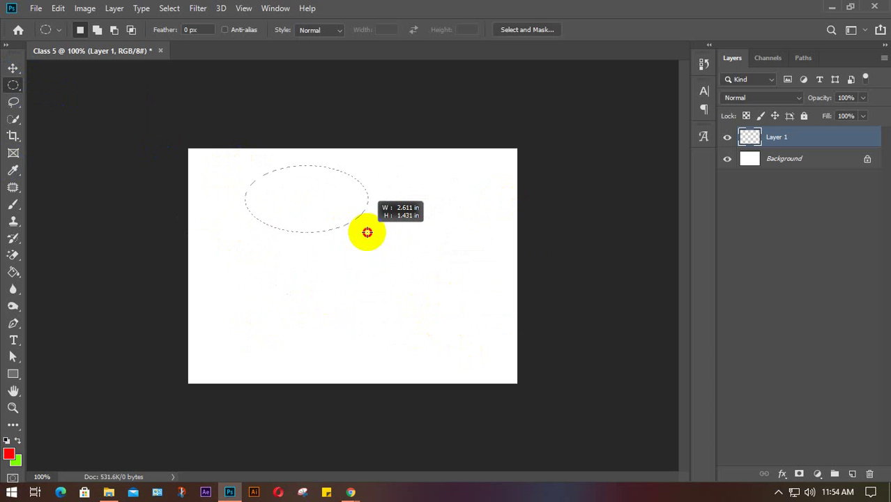
pyautogui.moveTo(368, 232); pyautogui.dragTo(368, 232)
pyautogui.press('shift')
pyautogui.moveTo(448, 317); pyautogui.dragTo(396, 338)
pyautogui.moveTo(333, 371); pyautogui.dragTo(486, 352)
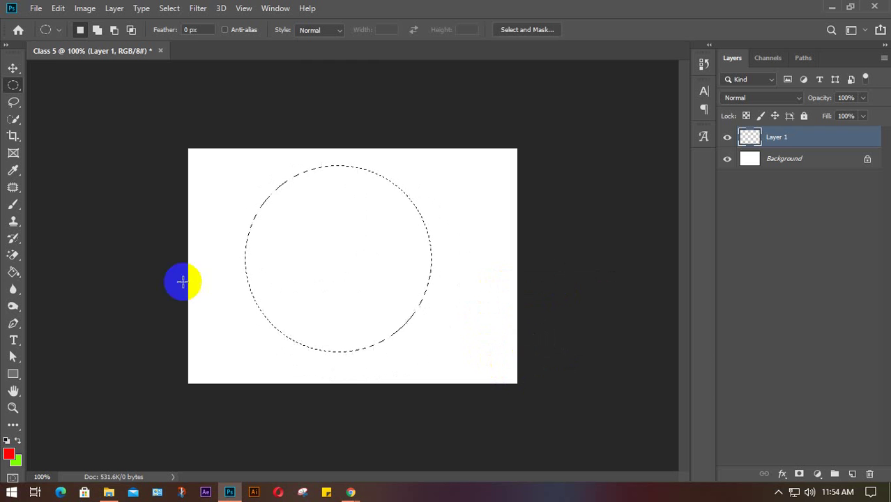
# Step: Draw several tall, narrow selections at different places on the canvas with the Rectangular Marquee tool
pyautogui.rightClick(12, 85)
pyautogui.click(60, 76)
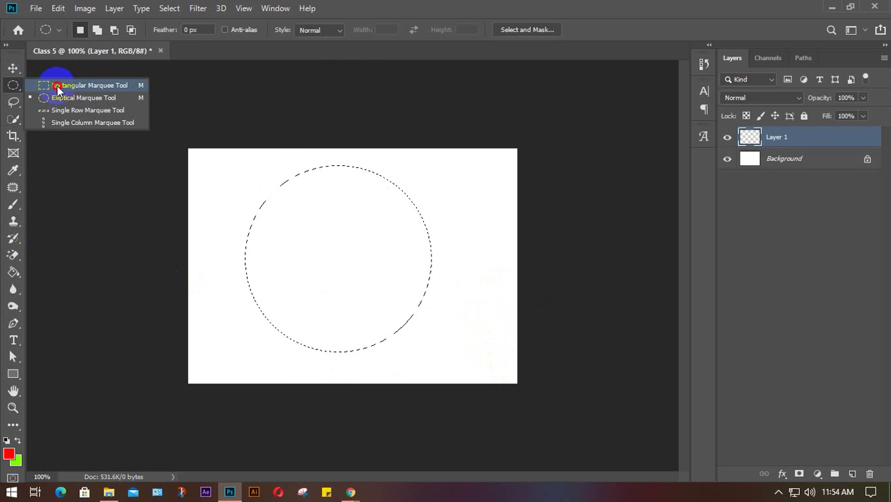
pyautogui.moveTo(281, 161); pyautogui.dragTo(313, 366)
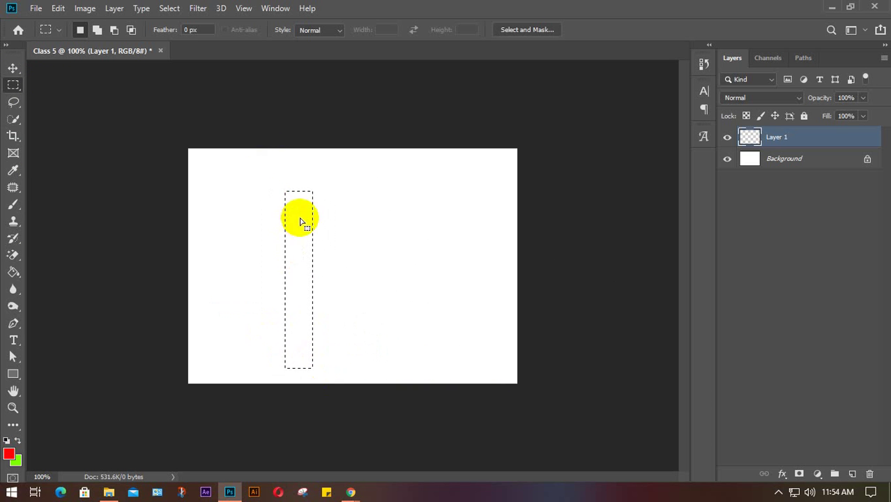
pyautogui.moveTo(459, 190); pyautogui.dragTo(489, 363)
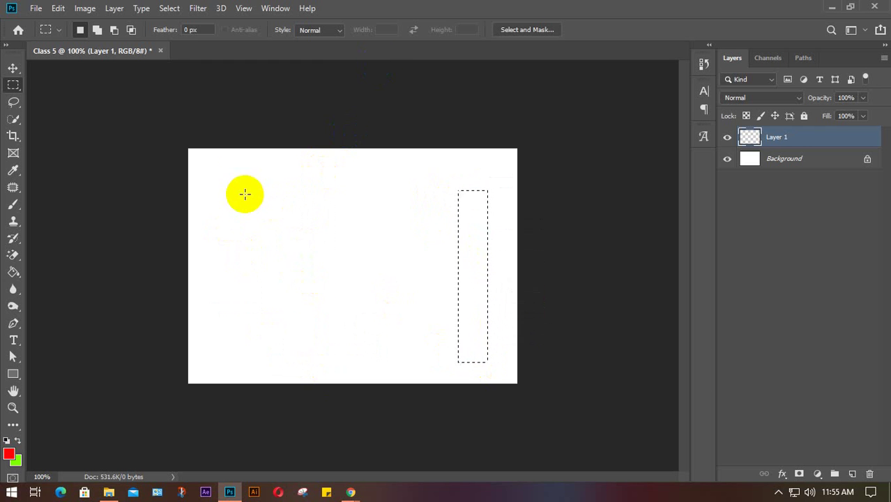
pyautogui.moveTo(240, 183)
pyautogui.mouseDown()
pyautogui.moveTo(295, 342)
pyautogui.moveTo(310, 341)
pyautogui.moveTo(290, 341)
pyautogui.moveTo(463, 338)
pyautogui.moveTo(344, 323)
pyautogui.moveTo(283, 332)
pyautogui.moveTo(358, 340)
pyautogui.moveTo(439, 332)
pyautogui.moveTo(474, 341)
pyautogui.moveTo(304, 342)
pyautogui.moveTo(455, 352)
pyautogui.moveTo(390, 351)
pyautogui.moveTo(378, 341)
pyautogui.moveTo(527, 339)
pyautogui.moveTo(308, 326)
pyautogui.moveTo(263, 281)
pyautogui.moveTo(275, 330)
pyautogui.moveTo(434, 341)
pyautogui.moveTo(303, 320)
pyautogui.moveTo(348, 366)
pyautogui.moveTo(459, 334)
pyautogui.moveTo(317, 307)
pyautogui.moveTo(264, 332)
pyautogui.moveTo(368, 334)
pyautogui.moveTo(360, 336)
pyautogui.mouseUp()
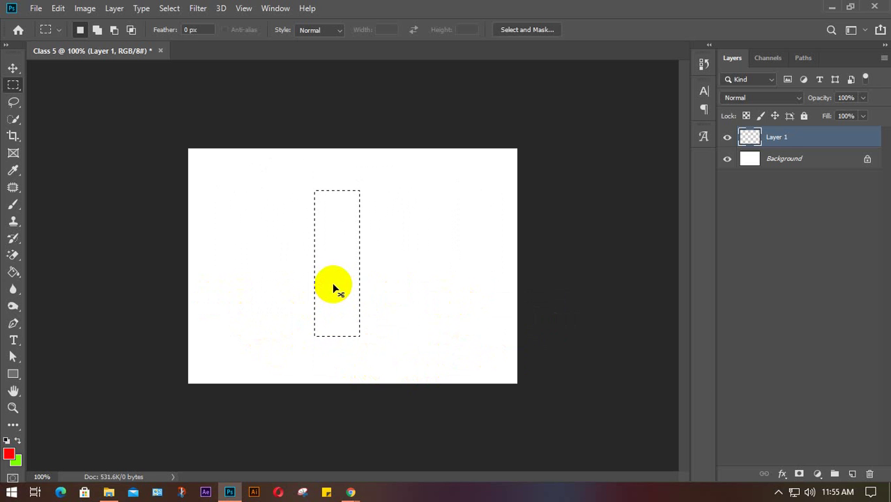
pyautogui.moveTo(261, 199); pyautogui.dragTo(385, 331)
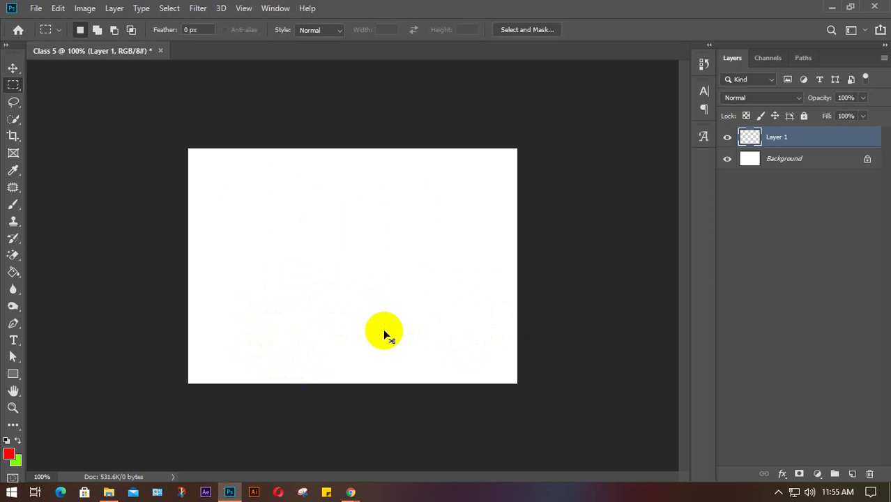
# Step: Draw a square selection near the middle of the canvas and fill it with the red foreground colour on Layer 1
pyautogui.moveTo(268, 182); pyautogui.dragTo(405, 333)
pyautogui.press('shift')
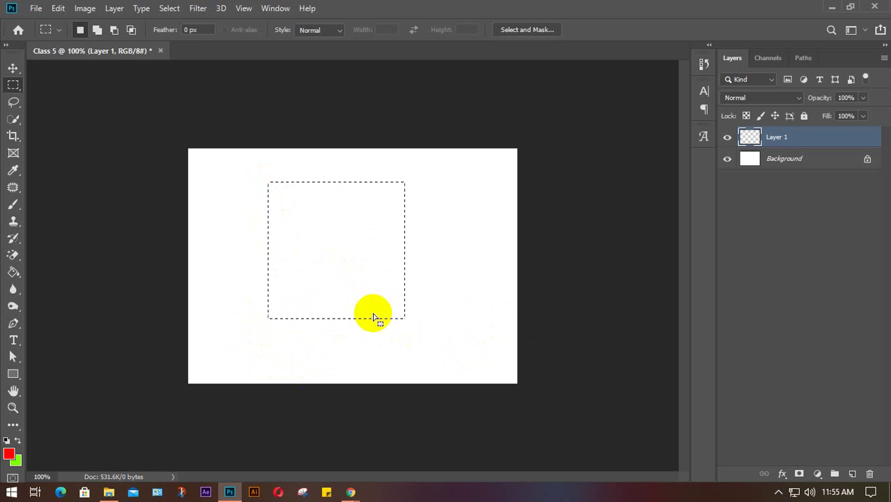
pyautogui.hotkey('alt', 'BackSpace')
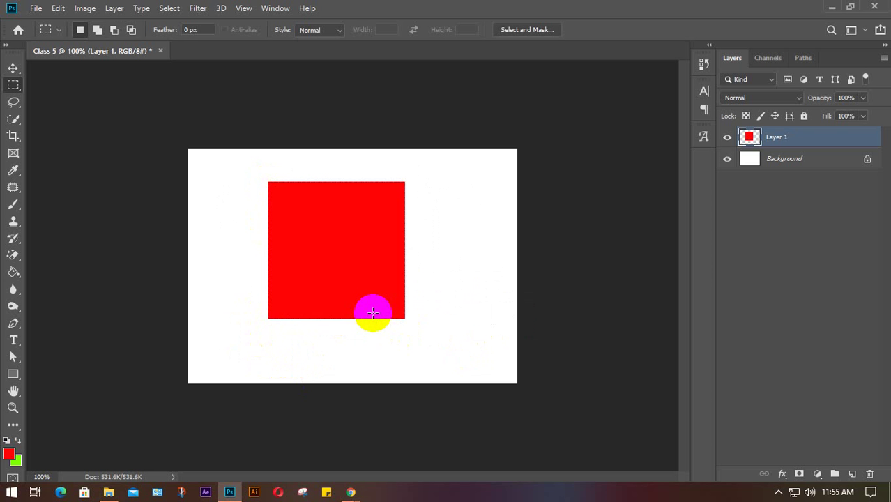
# Step: Move the red square to the centre of the canvas and delete its layer
pyautogui.press('v')
pyautogui.moveTo(367, 264); pyautogui.dragTo(385, 272)
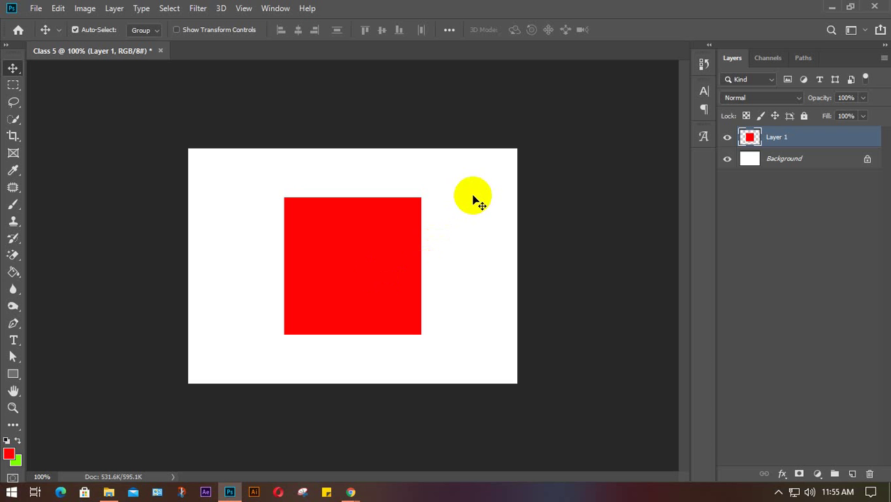
pyautogui.moveTo(391, 265); pyautogui.dragTo(390, 266)
pyautogui.press('Delete')
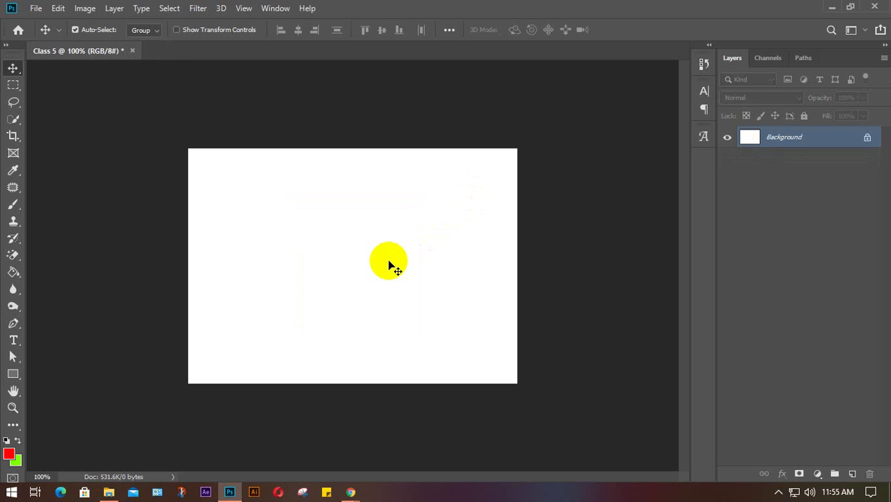
# Step: Create a new empty layer and draw a square marquee selection of about 2.22 in near the canvas's upper-left corner
pyautogui.click(852, 475)
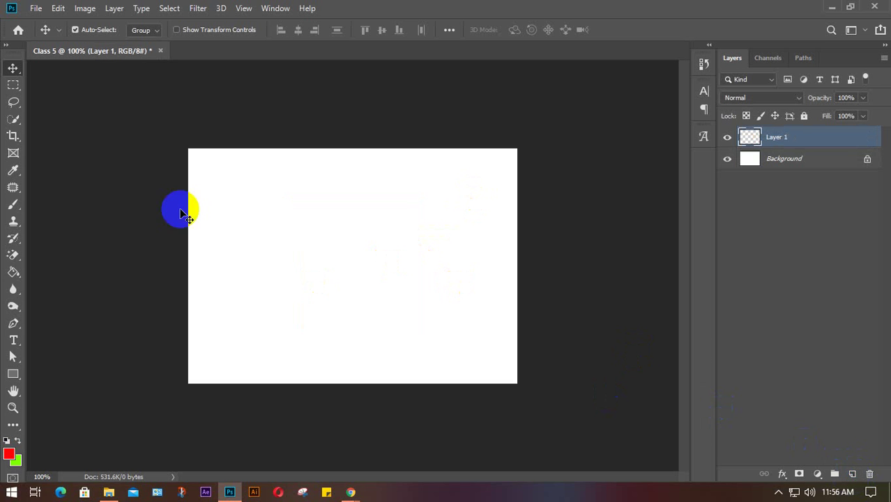
pyautogui.click(12, 84)
pyautogui.moveTo(256, 182); pyautogui.dragTo(304, 283)
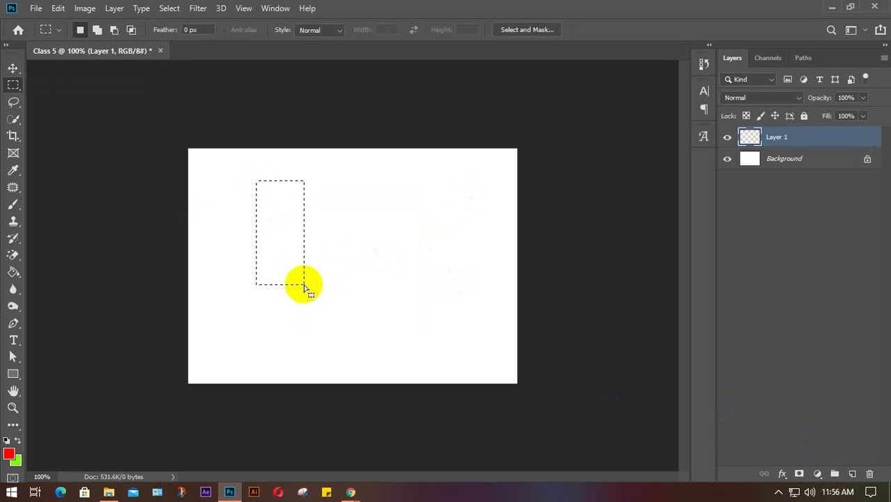
pyautogui.click(304, 285)
pyautogui.moveTo(199, 161); pyautogui.dragTo(303, 321)
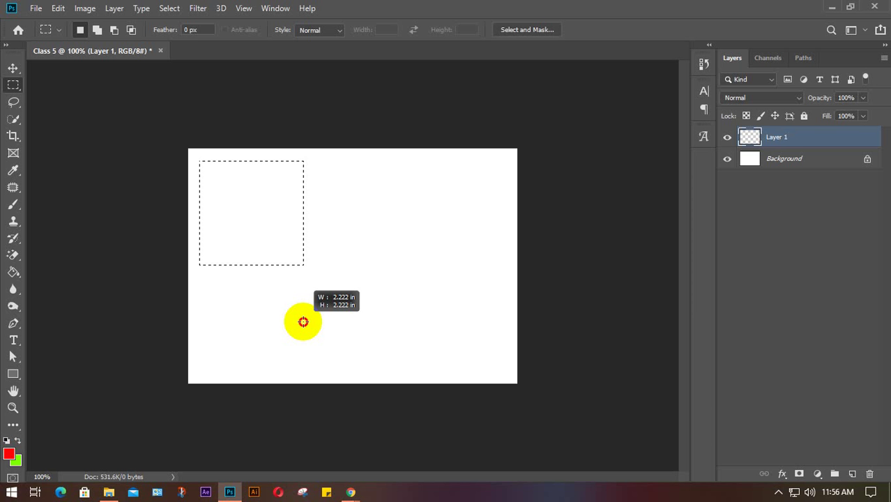
# Step: Reposition the square selection while it is still being drawn so that it sits near the middle of the canvas
pyautogui.press('space')
pyautogui.moveTo(303, 321); pyautogui.dragTo(401, 378)
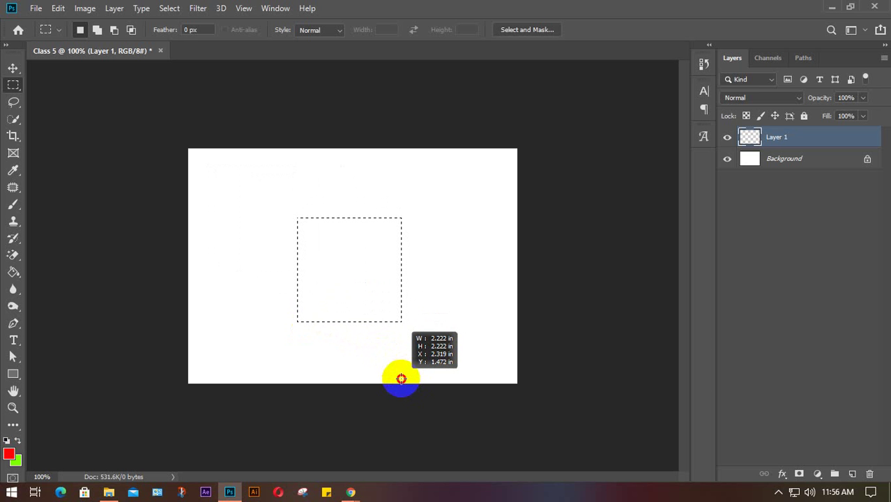
pyautogui.moveTo(401, 379); pyautogui.dragTo(392, 348)
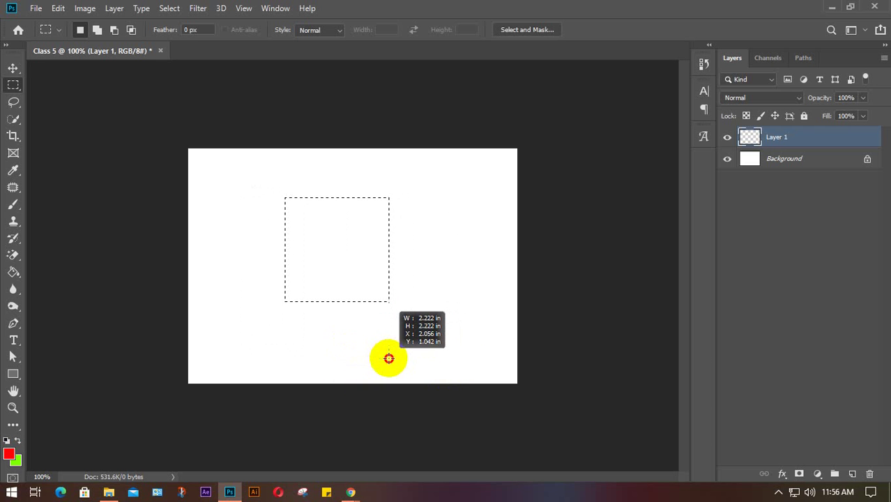
pyautogui.moveTo(393, 363); pyautogui.dragTo(408, 374)
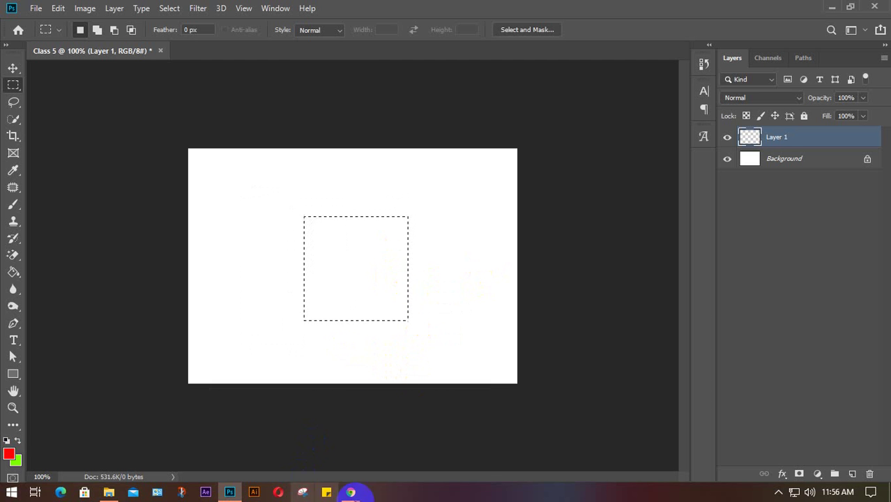
# Step: Switch to the Google Meet window to check on the participants, and return to Photoshop
pyautogui.moveTo(351, 493)
pyautogui.click(294, 421)
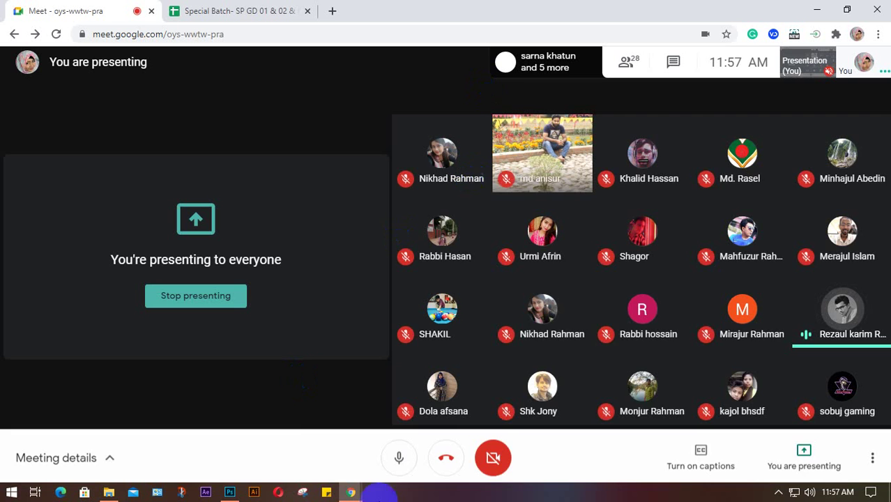
pyautogui.moveTo(229, 492)
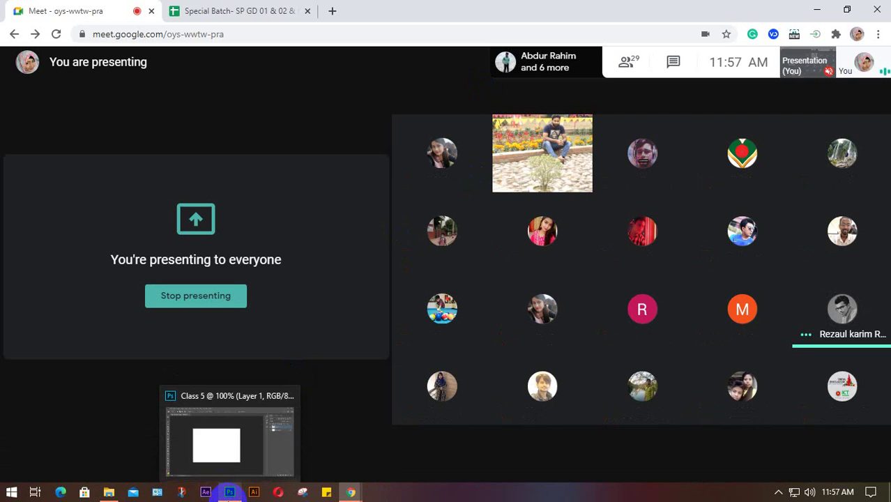
pyautogui.click(230, 492)
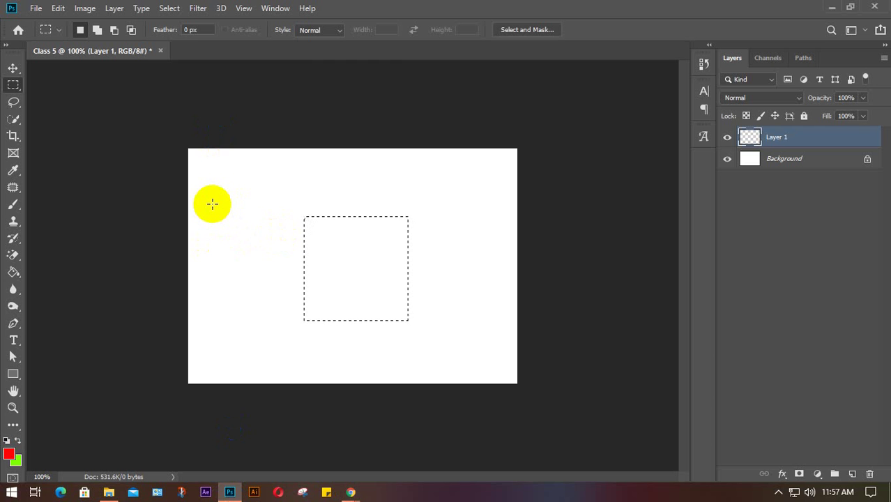
# Step: Try to move the empty square selection on Layer 1 with the Move tool, dismissing each error
pyautogui.click(14, 69)
pyautogui.click(337, 222)
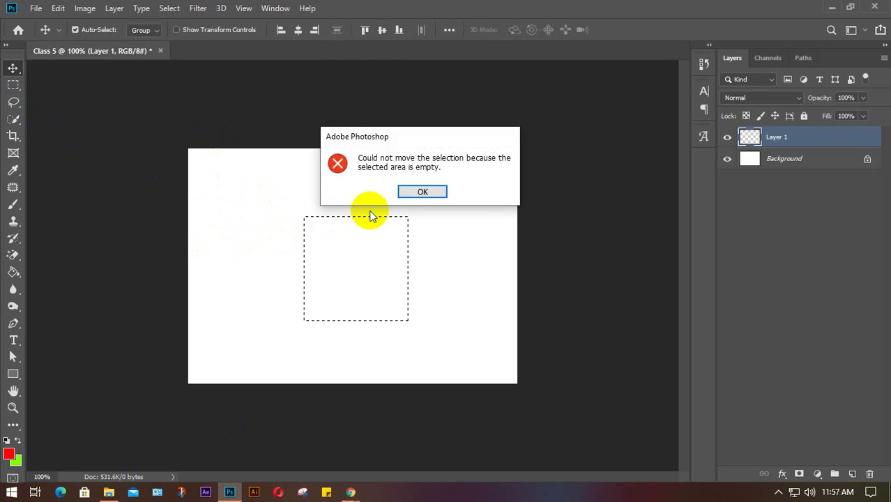
pyautogui.click(423, 193)
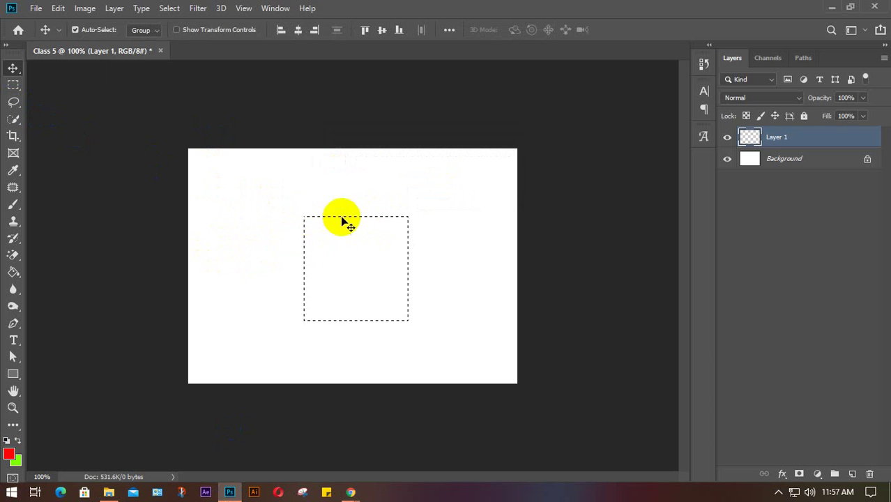
pyautogui.click(14, 86)
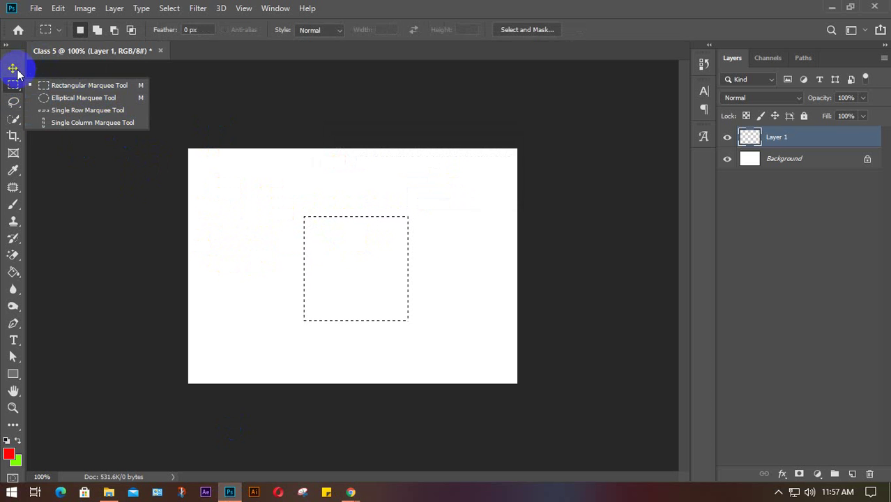
pyautogui.click(57, 85)
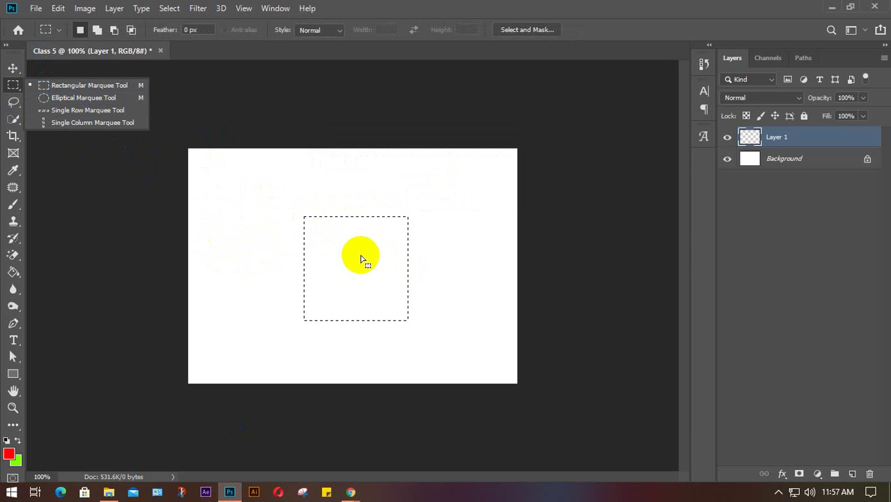
pyautogui.click(14, 68)
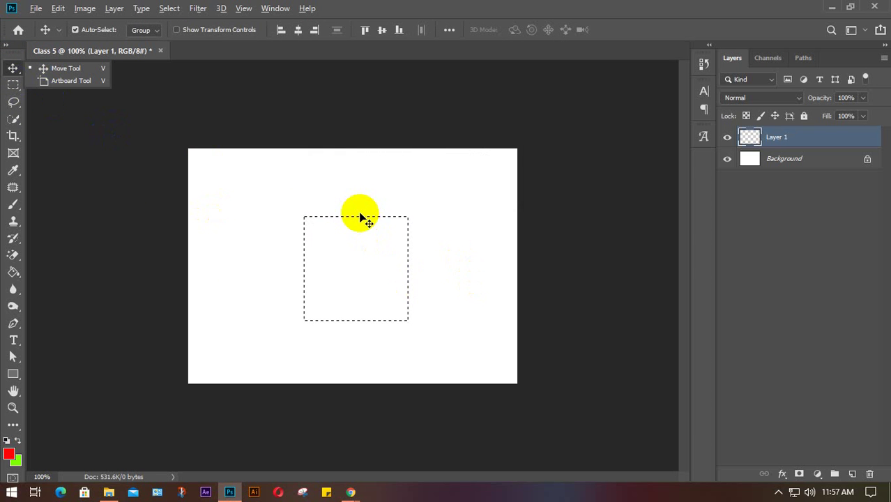
pyautogui.moveTo(362, 218); pyautogui.dragTo(338, 240)
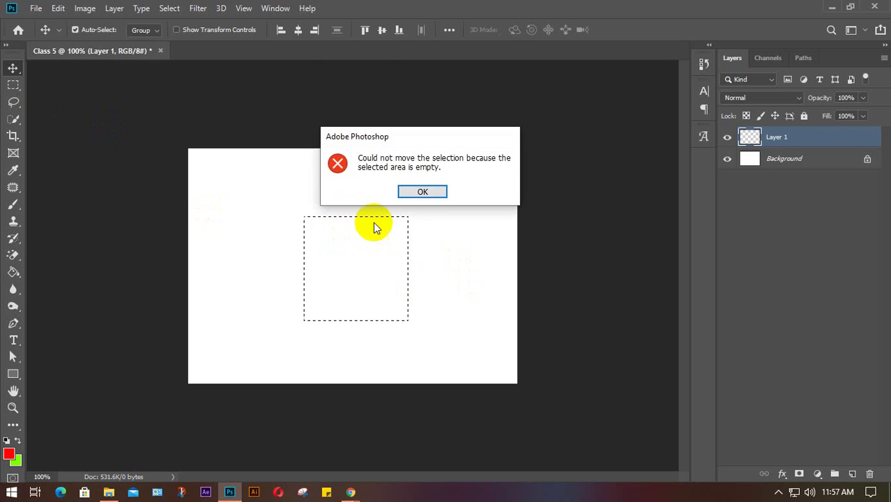
pyautogui.click(422, 191)
# Step: Fill the square selection on Layer 1 with the red foreground colour and deselect it
pyautogui.hotkey('alt', 'BackSpace')
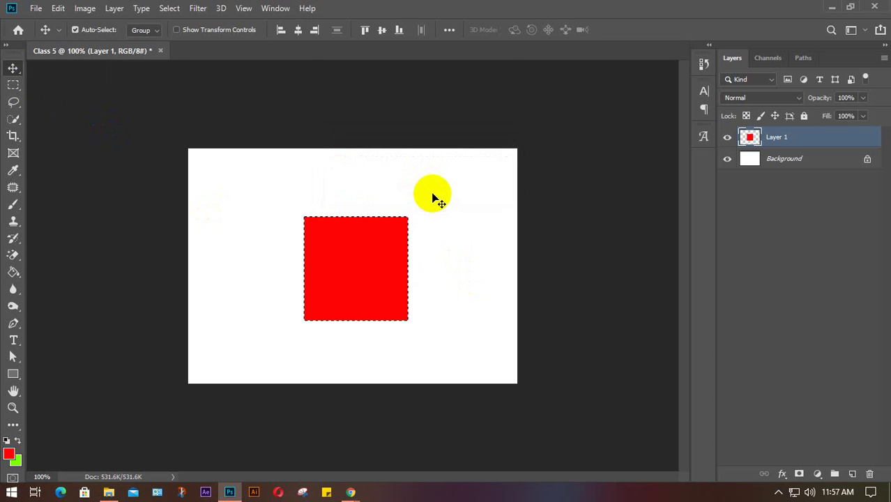
pyautogui.hotkey('ctrl', 'd')
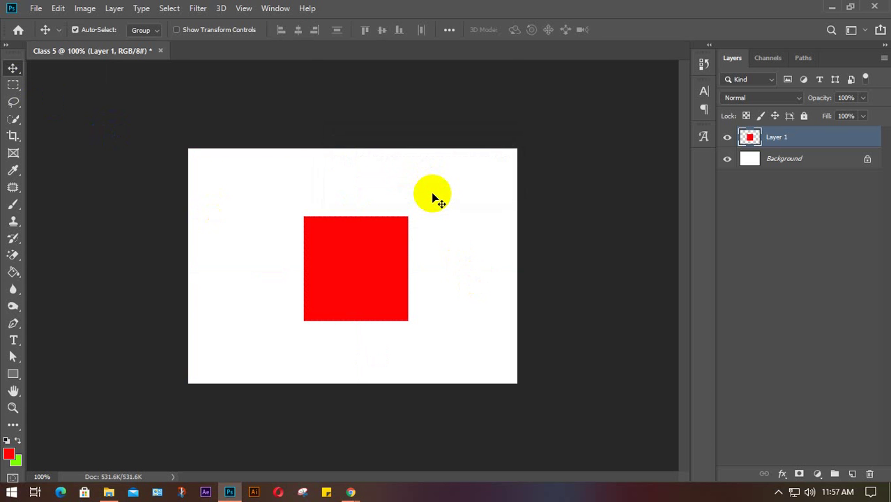
# Step: Move the red square with the Move tool so that it is centred on the canvas
pyautogui.moveTo(351, 265)
pyautogui.mouseDown()
pyautogui.moveTo(345, 284)
pyautogui.moveTo(350, 261)
pyautogui.moveTo(354, 273)
pyautogui.mouseUp()
pyautogui.moveTo(359, 270); pyautogui.dragTo(354, 259)
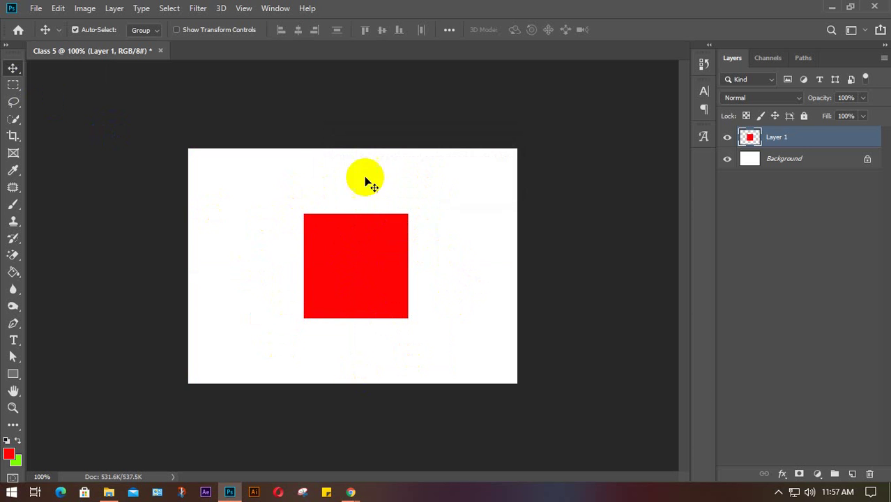
pyautogui.click(369, 278)
pyautogui.moveTo(369, 278); pyautogui.dragTo(356, 277)
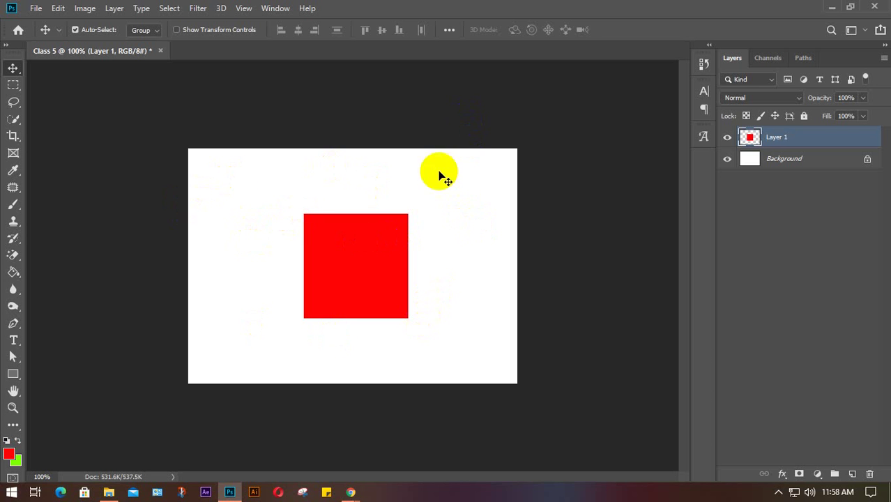
pyautogui.click(315, 313)
pyautogui.click(308, 243)
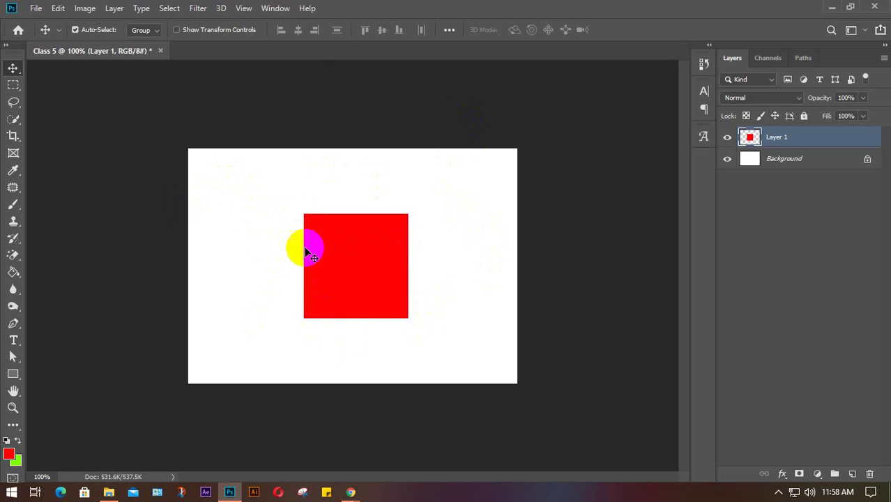
pyautogui.click(393, 251)
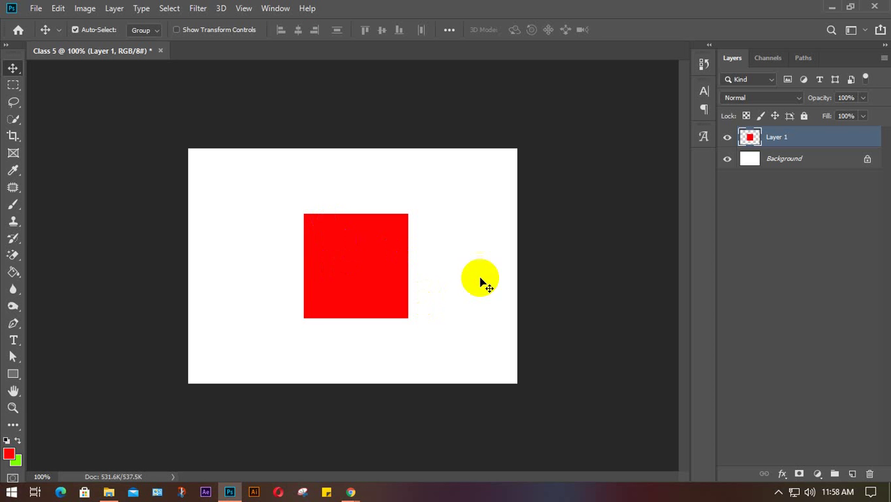
pyautogui.moveTo(366, 248)
pyautogui.mouseDown()
pyautogui.moveTo(347, 235)
pyautogui.moveTo(360, 256)
pyautogui.moveTo(356, 240)
pyautogui.mouseUp()
pyautogui.click(390, 213)
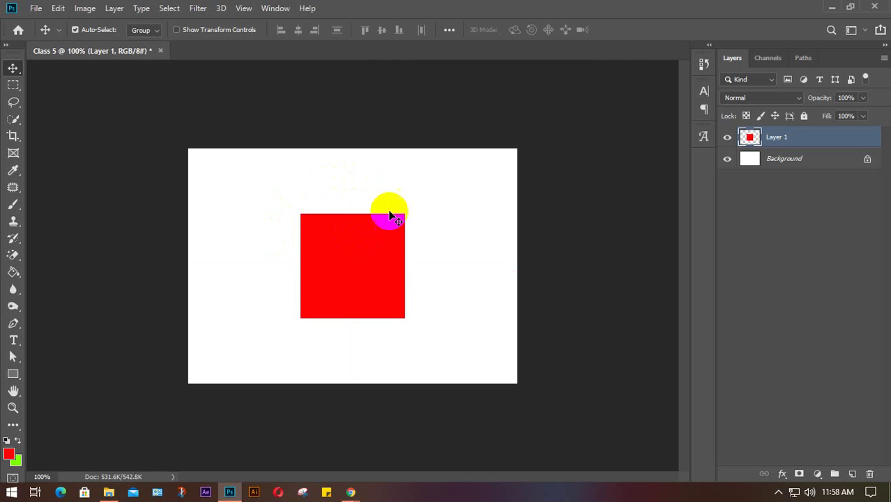
pyautogui.click(408, 219)
pyautogui.click(352, 223)
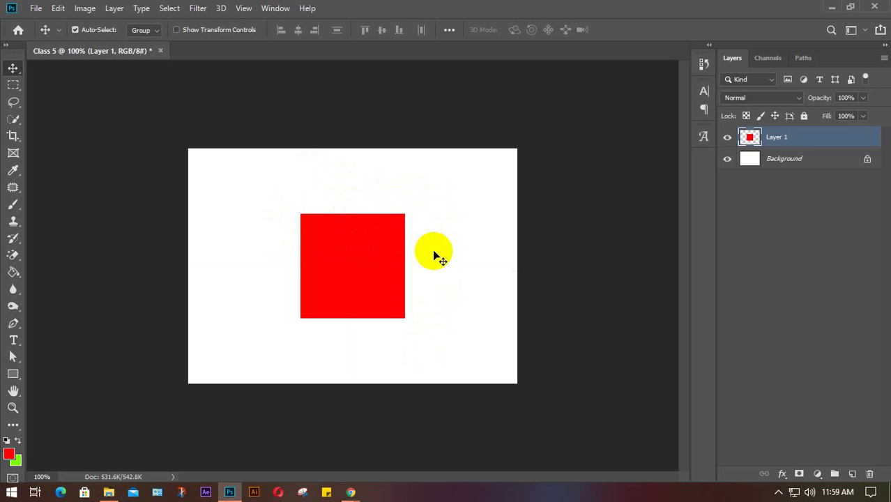
# Step: Activate Free Transform on the red square and accept it without altering the shape
pyautogui.hotkey('ctrl', 't')
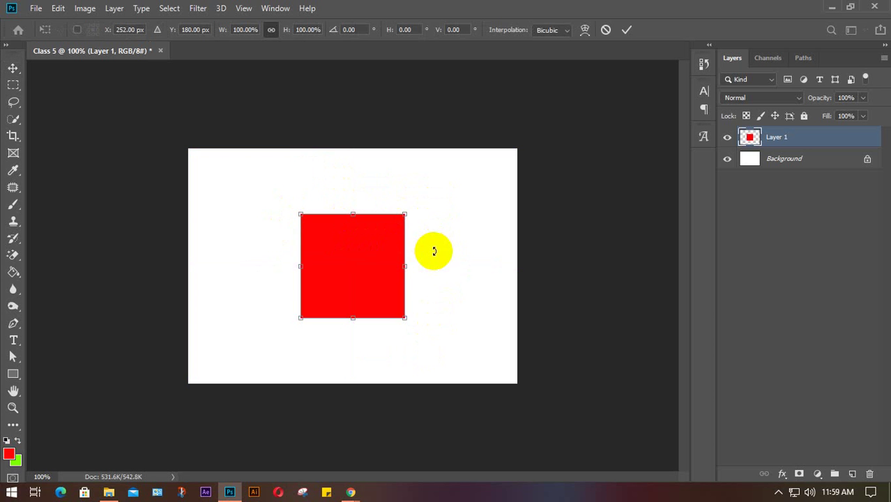
pyautogui.click(377, 231)
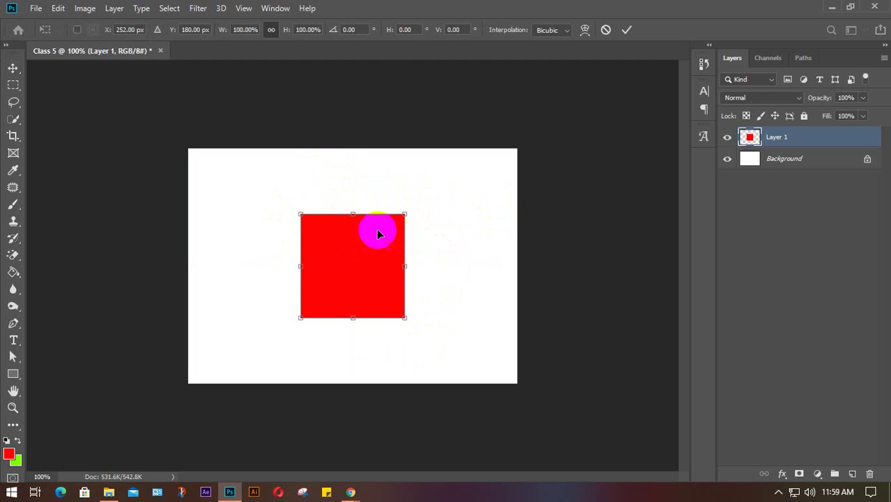
pyautogui.click(627, 31)
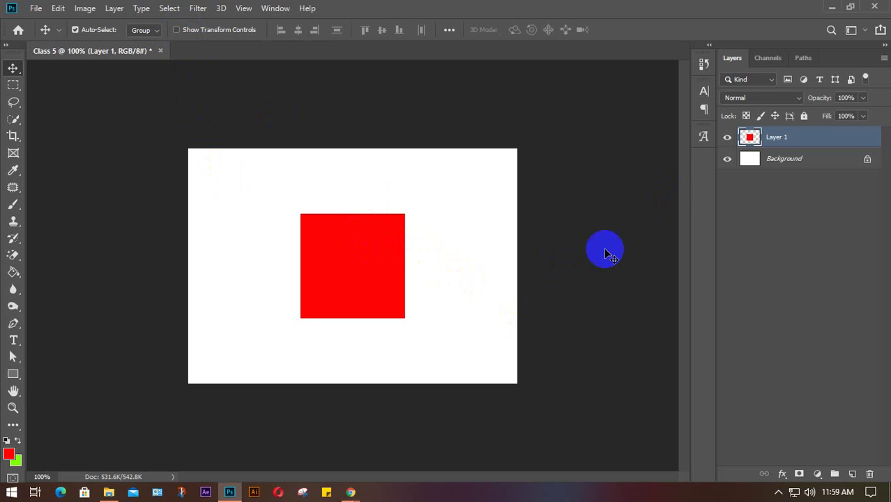
# Step: Switch to the Google Meet window to check on the participants and the hidden taskbar icons
pyautogui.click(830, 7)
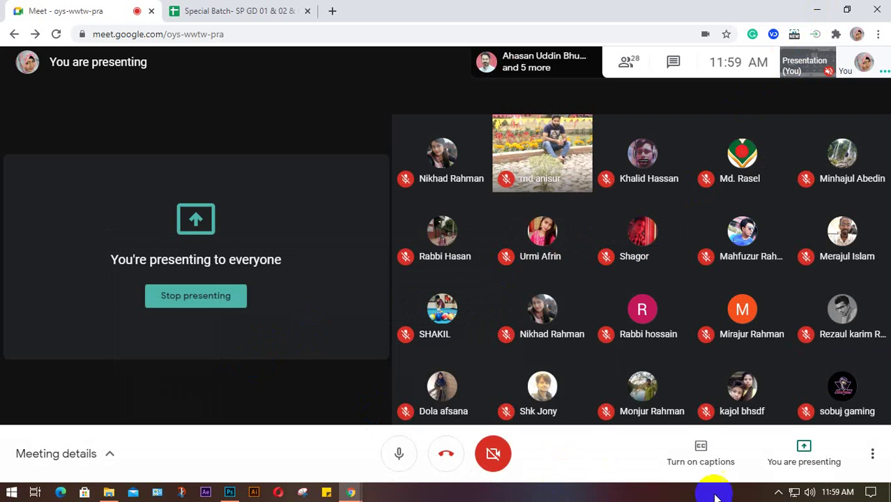
pyautogui.click(778, 493)
pyautogui.click(780, 447)
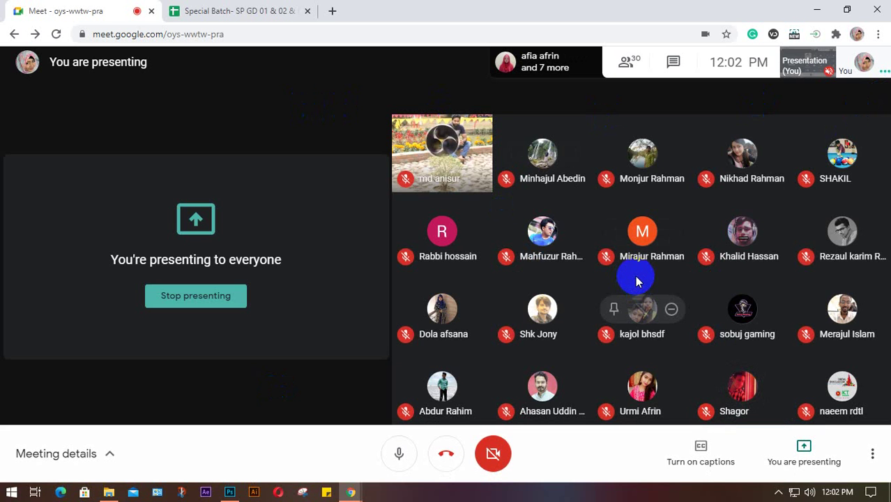
pyautogui.click(779, 492)
pyautogui.click(780, 447)
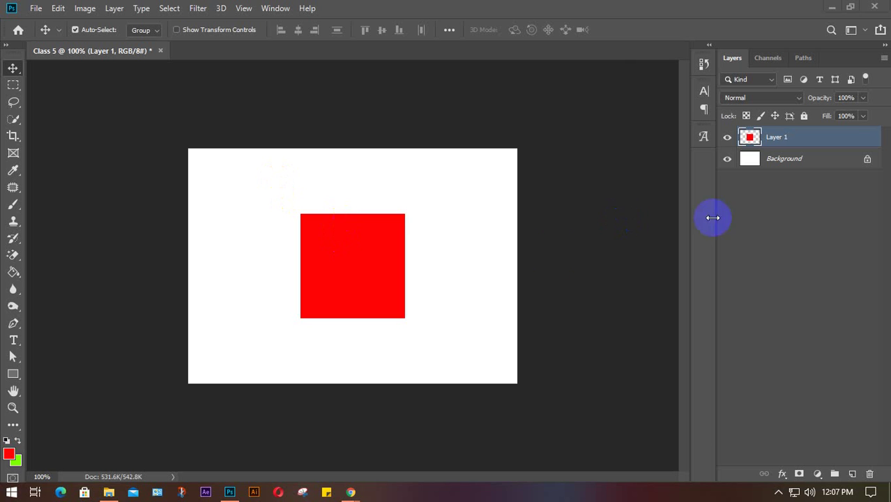
# Step: In Photoshop, start Free Transform on the red square and scale it to about 101.88% from its side edge
pyautogui.click(357, 237)
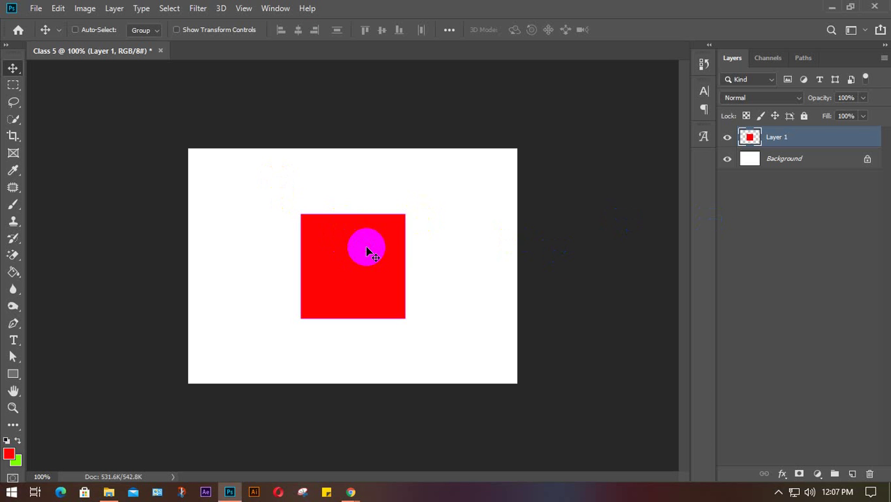
pyautogui.hotkey('ctrl', 't')
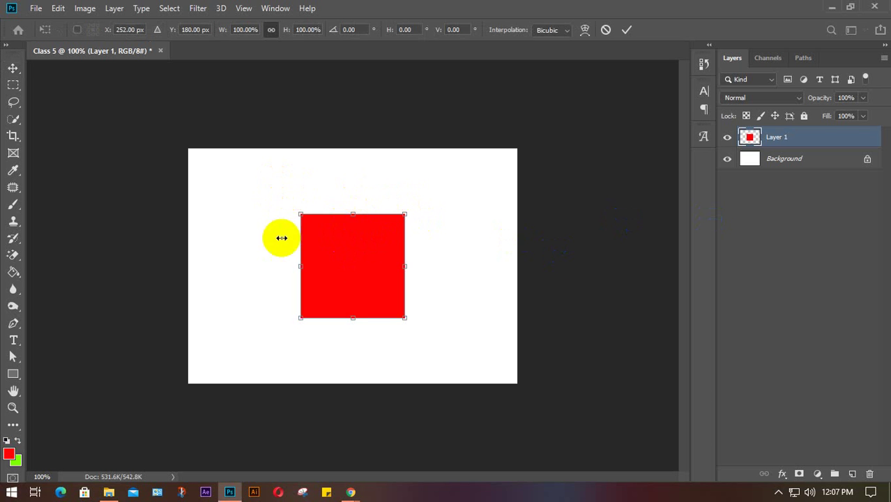
pyautogui.click(325, 251)
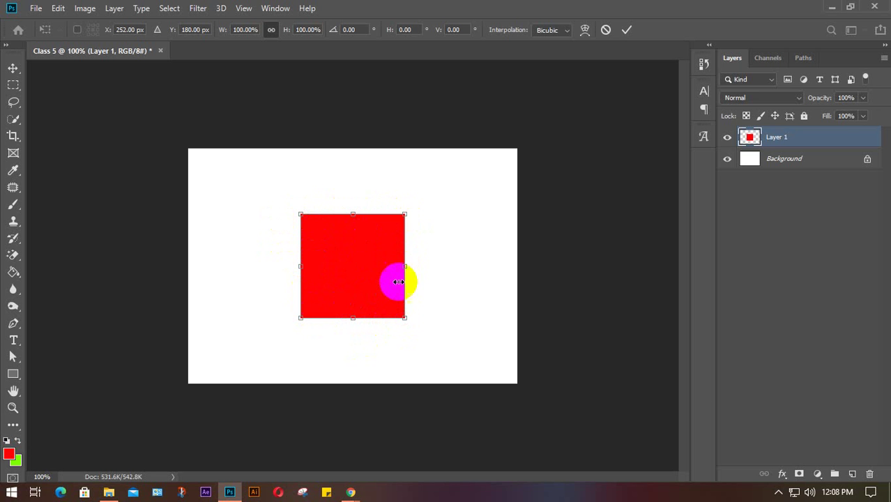
pyautogui.moveTo(406, 265)
pyautogui.mouseDown()
pyautogui.moveTo(425, 267)
pyautogui.moveTo(405, 266)
pyautogui.mouseUp()
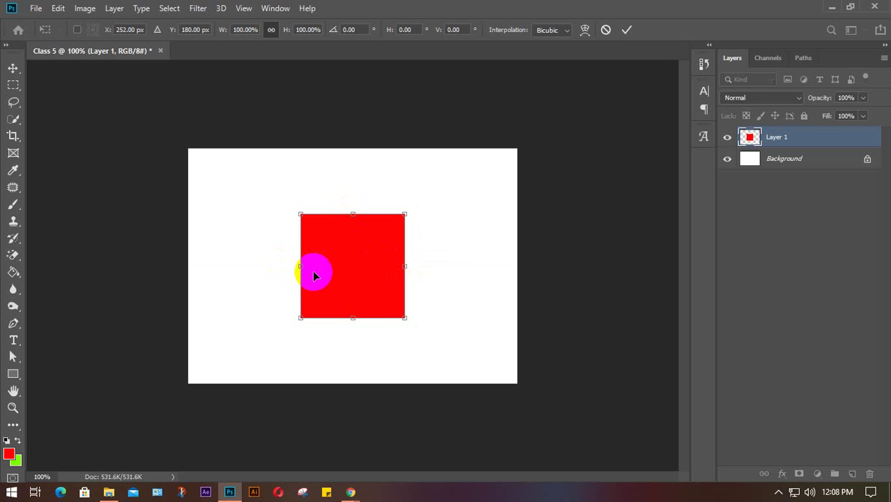
pyautogui.moveTo(406, 266)
pyautogui.mouseDown()
pyautogui.moveTo(427, 265)
pyautogui.moveTo(395, 265)
pyautogui.moveTo(405, 266)
pyautogui.mouseUp()
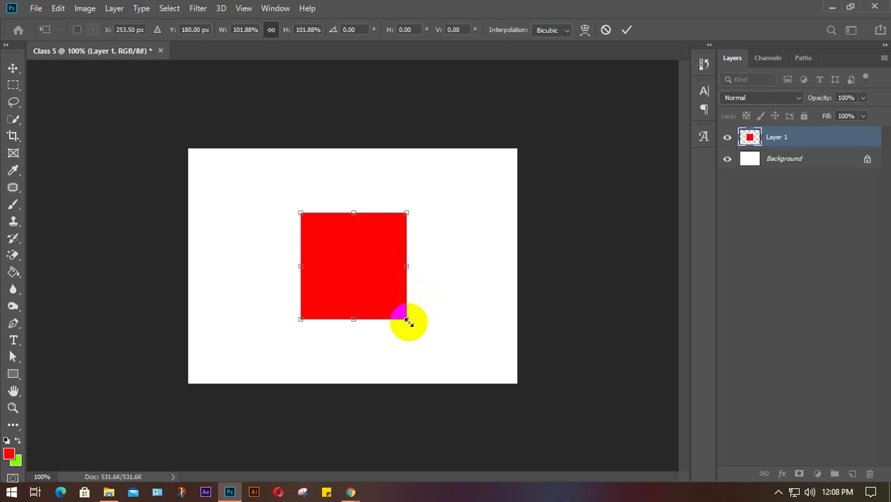
# Step: Scale the square from its lower-right corner, undo that change, and shrink it to about 77.5%
pyautogui.moveTo(409, 322); pyautogui.dragTo(367, 304)
pyautogui.hotkey('ctrl', 'z')
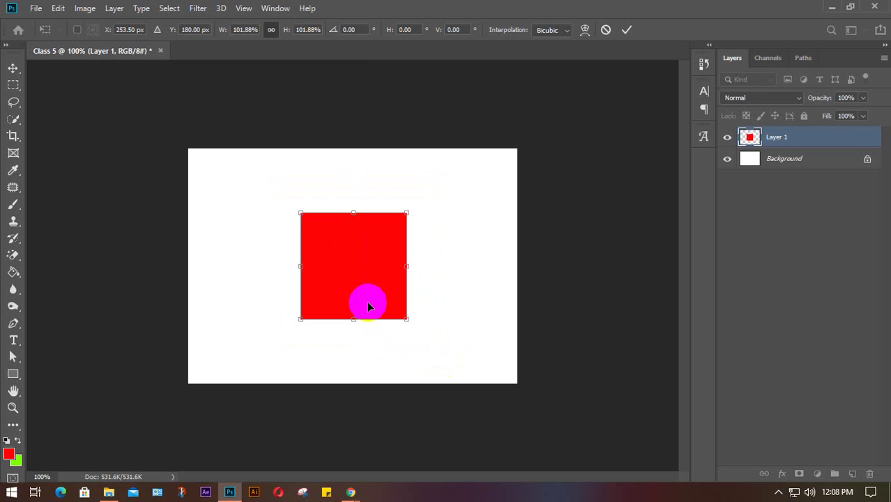
pyautogui.moveTo(402, 318); pyautogui.dragTo(384, 290)
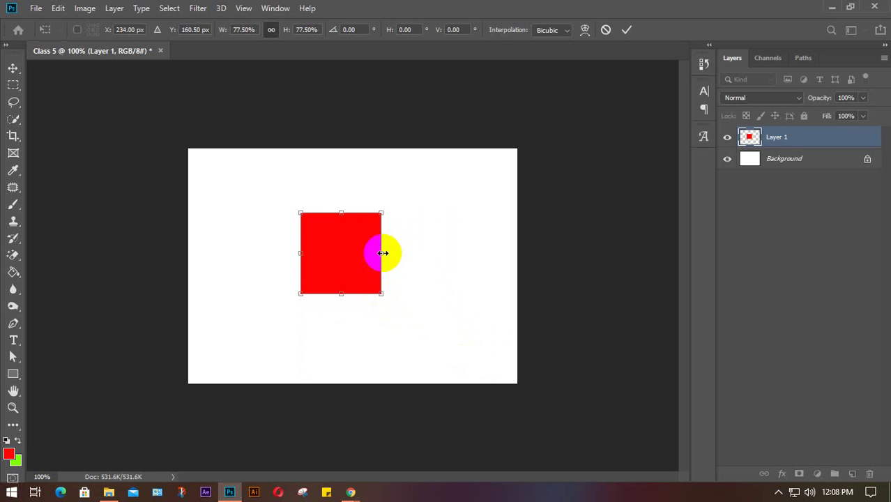
# Step: Enlarge the square proportionally to about 183.75%, move it to about X 233.5 px, Y 180 px, and commit the transform
pyautogui.moveTo(381, 252); pyautogui.dragTo(302, 254)
pyautogui.moveTo(374, 265); pyautogui.dragTo(412, 261)
pyautogui.moveTo(411, 170); pyautogui.dragTo(358, 199)
pyautogui.moveTo(294, 208); pyautogui.dragTo(308, 173)
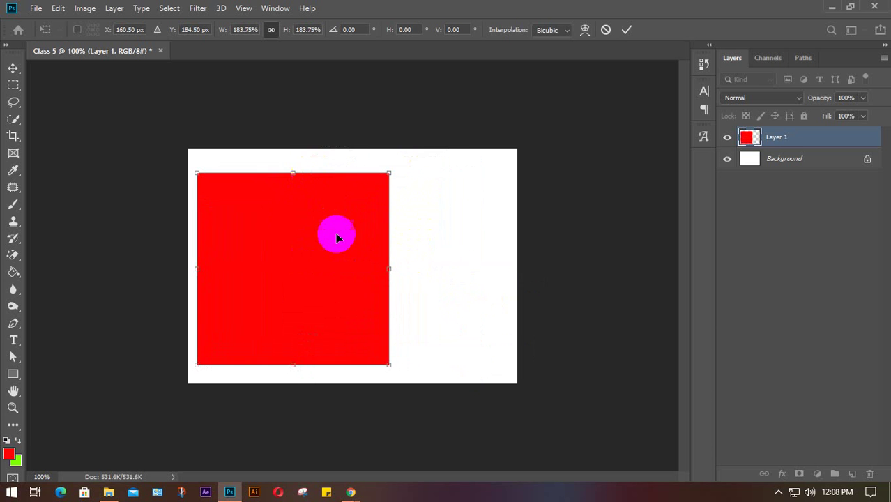
pyautogui.moveTo(335, 235); pyautogui.dragTo(380, 231)
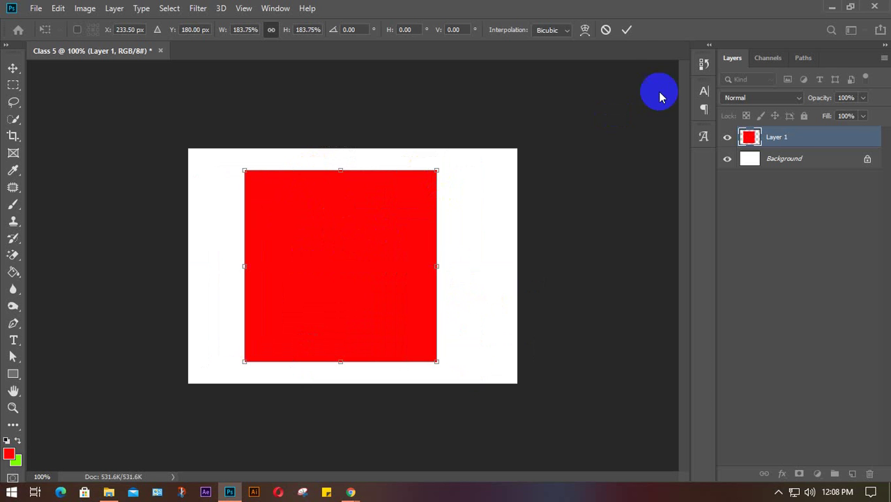
pyautogui.click(627, 30)
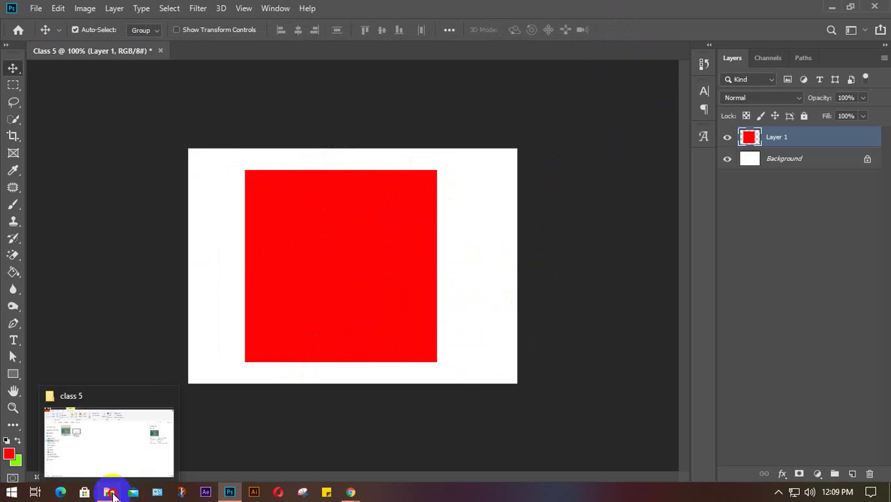
# Step: Switch to File Explorer to check the contents of the class 5 folder, and return to Photoshop
pyautogui.click(115, 492)
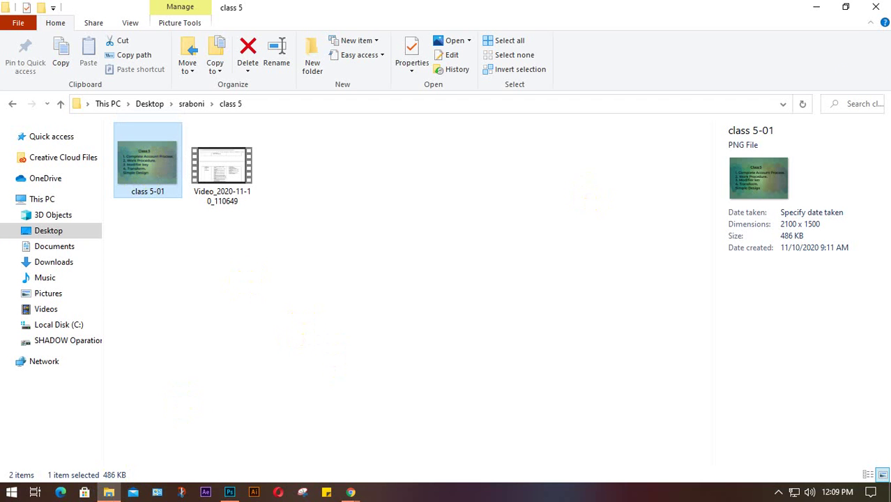
pyautogui.click(817, 9)
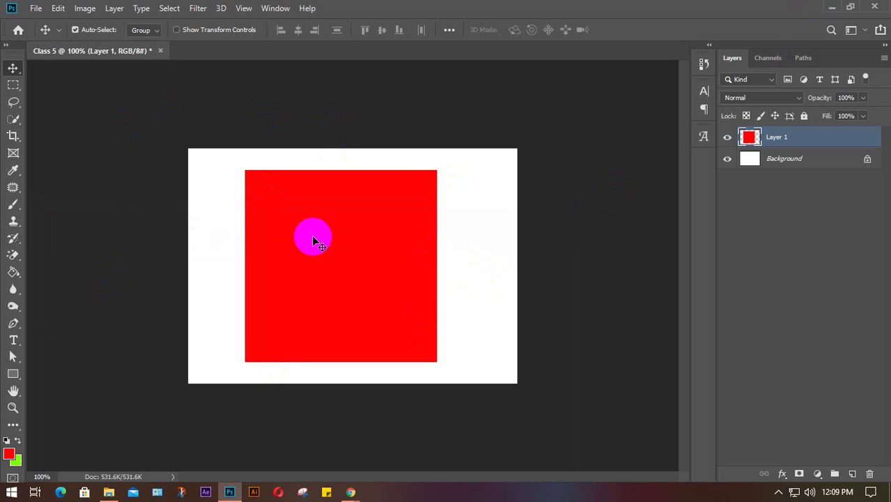
# Step: Place the class 5-01 image from the sraboni > class 5 folder as an embedded object and commit it at full size
pyautogui.click(36, 8)
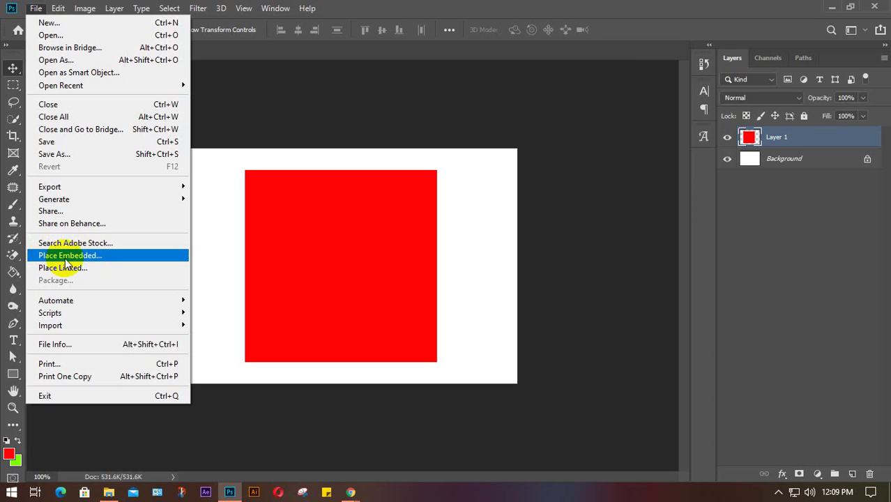
pyautogui.click(41, 256)
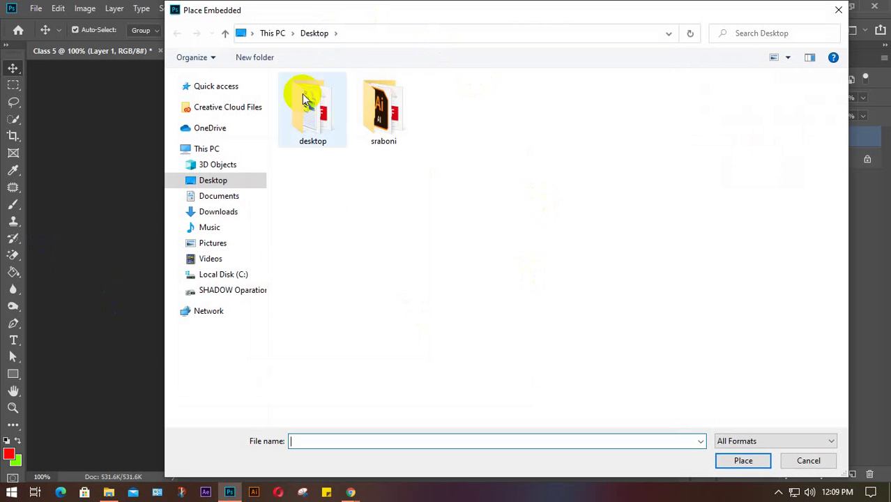
pyautogui.doubleClick(378, 98)
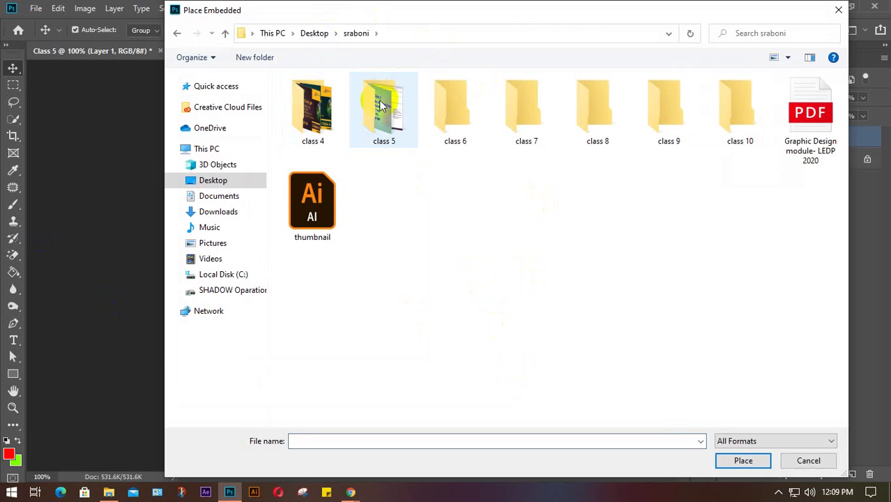
pyautogui.doubleClick(379, 111)
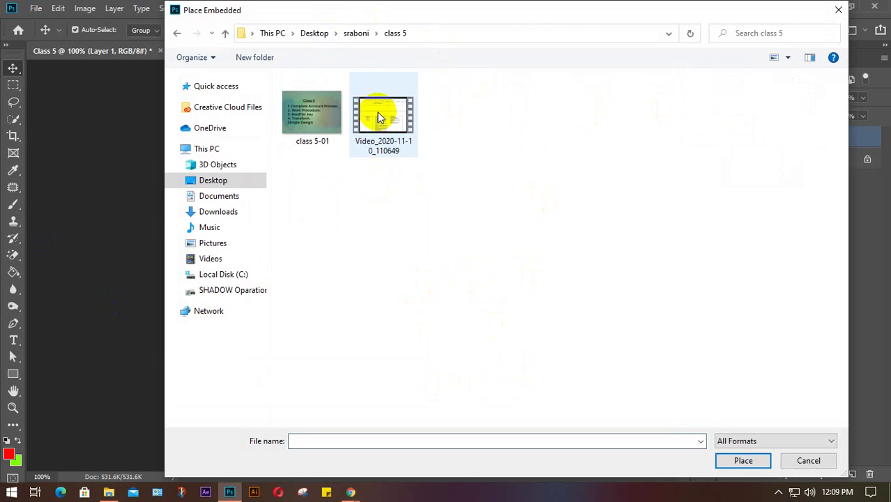
pyautogui.click(314, 130)
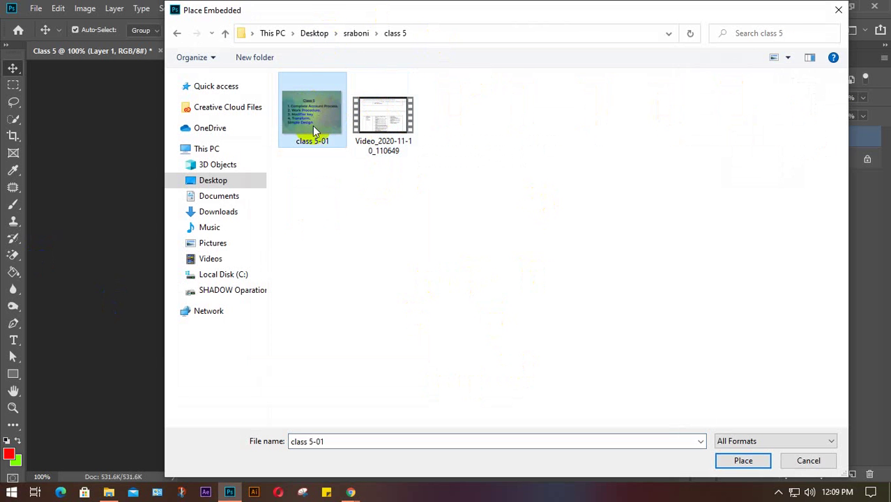
pyautogui.click(741, 461)
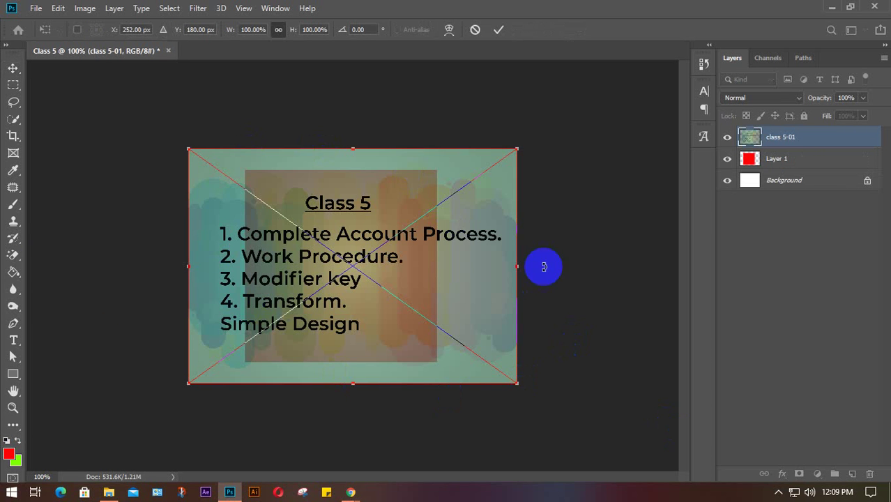
pyautogui.click(499, 31)
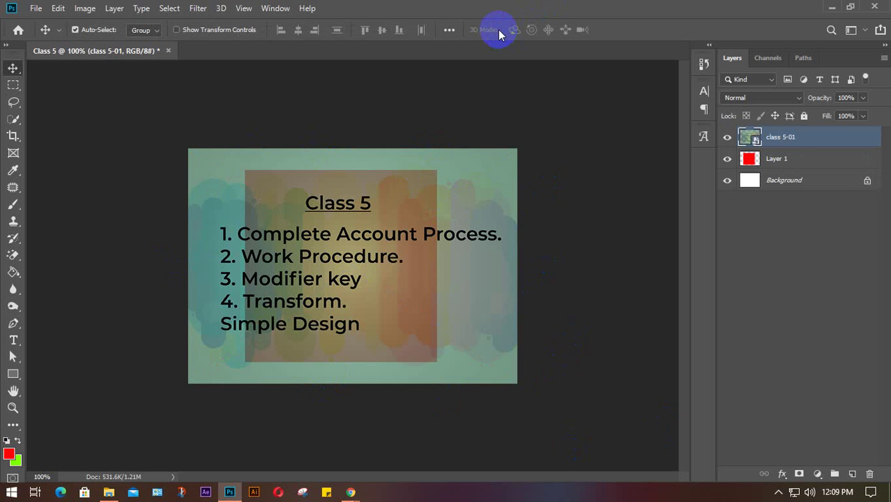
# Step: Undo the embedded placement of the class 5-01 image
pyautogui.click(446, 146)
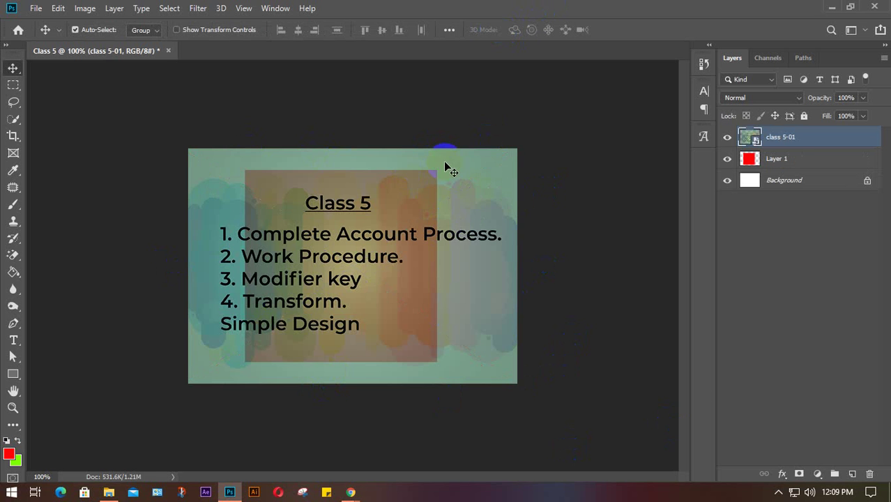
pyautogui.hotkey('ctrl', 'e')
pyautogui.click(446, 168)
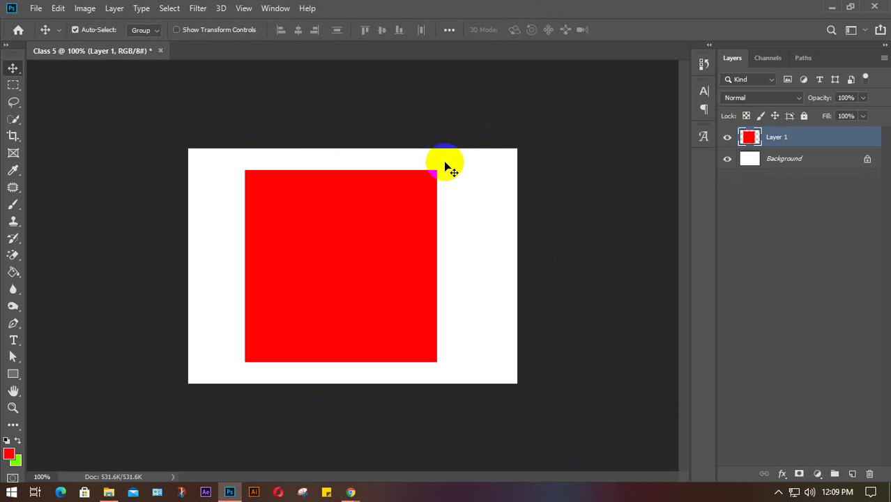
# Step: Switch to File Explorer, bring class 5-01 from the class 5 folder into the open Photoshop document, and commit the placement
pyautogui.click(109, 493)
pyautogui.click(141, 153)
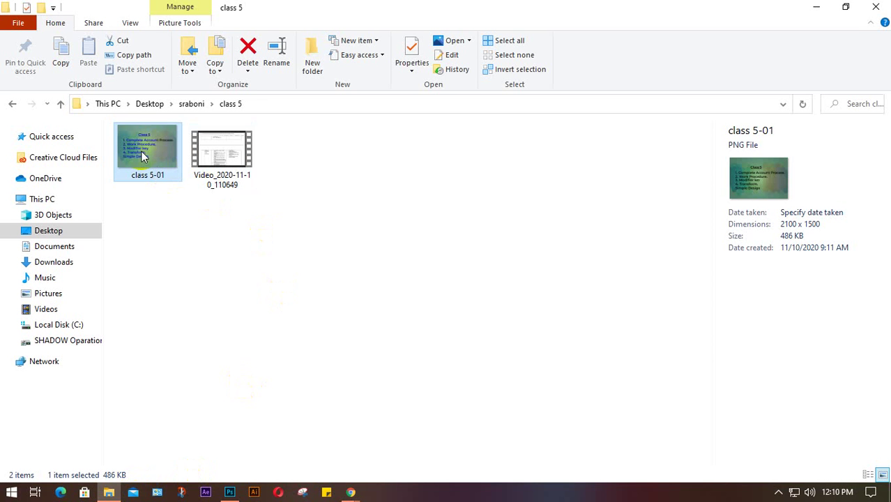
pyautogui.moveTo(142, 155); pyautogui.dragTo(238, 492)
pyautogui.moveTo(232, 494); pyautogui.dragTo(362, 323)
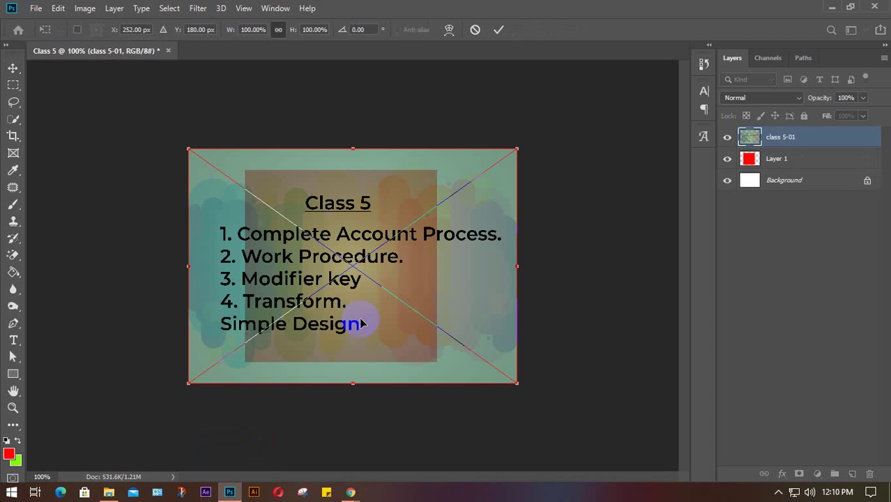
pyautogui.press('Return')
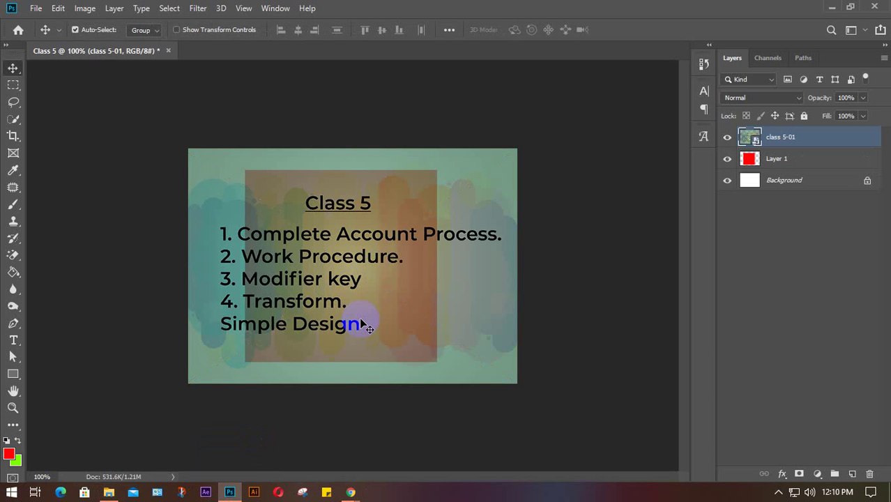
# Step: Open the Place Embedded file chooser to show the class 5 folder
pyautogui.click(35, 8)
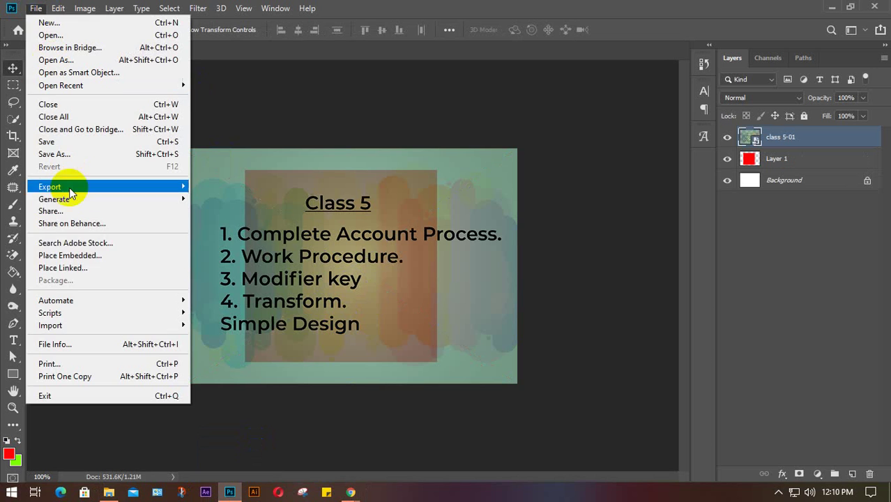
pyautogui.click(61, 255)
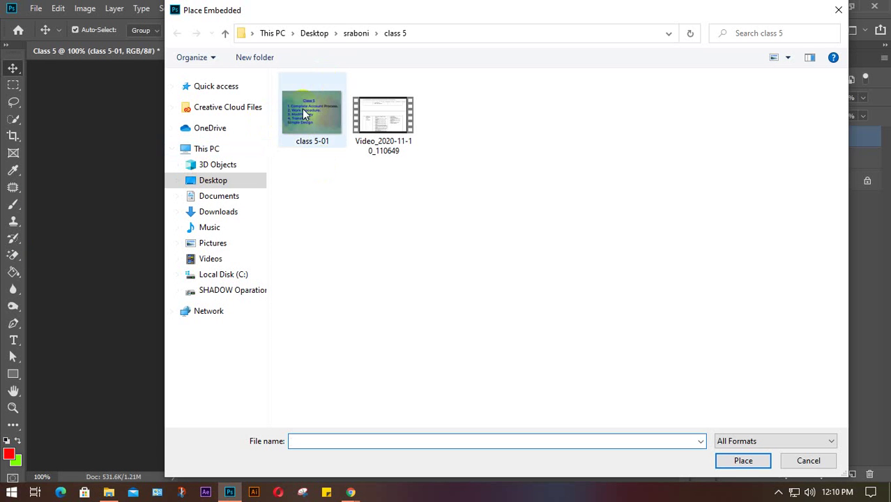
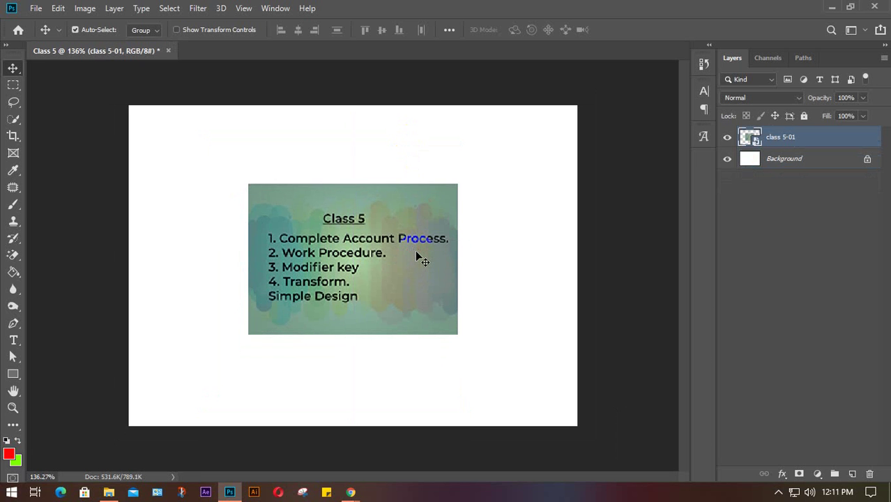
# Step: Free Transform the class 5-01 image, undo a trial rotation of about -34.18°, rotate it to about -22.35°, and commit
pyautogui.hotkey('ctrl', 't')
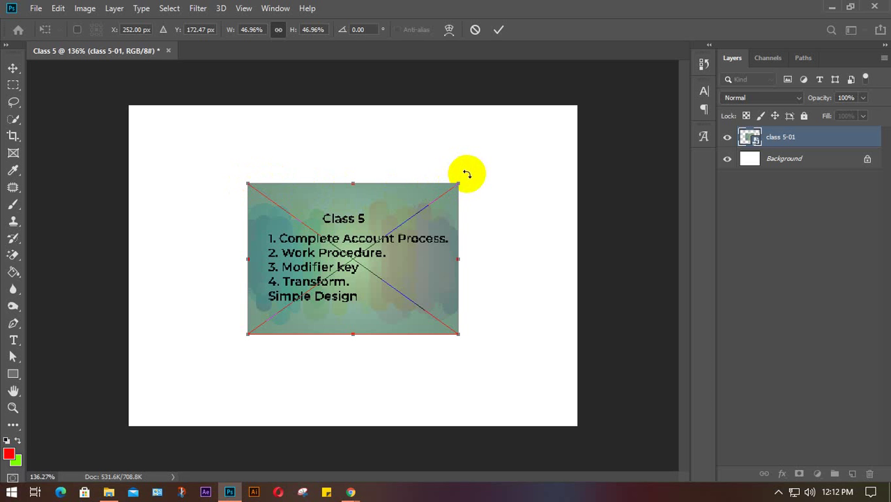
pyautogui.moveTo(467, 176); pyautogui.dragTo(409, 102)
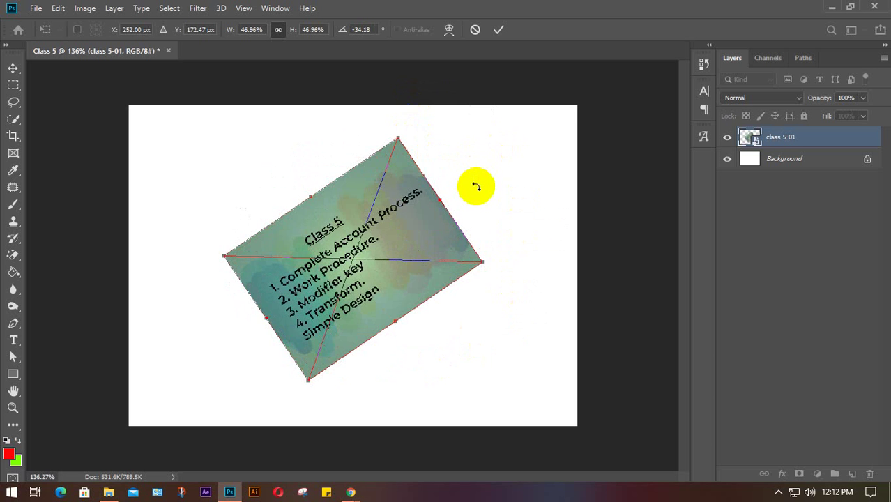
pyautogui.hotkey('ctrl', 'z')
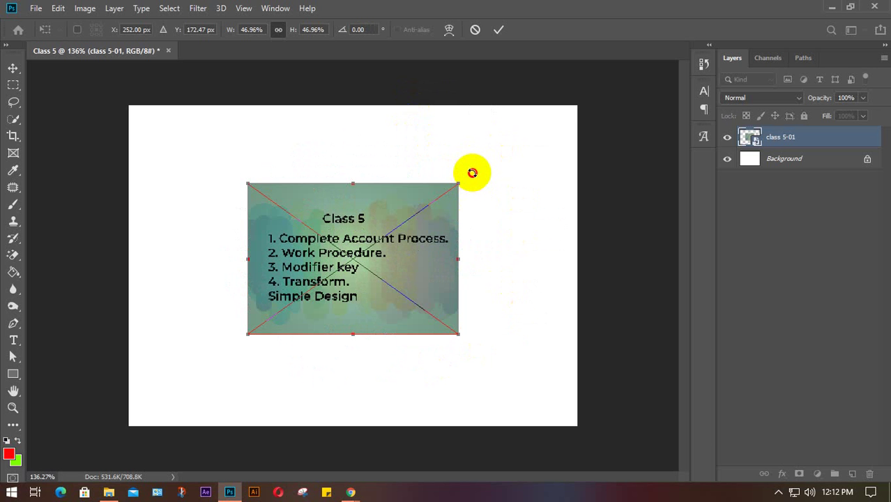
pyautogui.moveTo(472, 173); pyautogui.dragTo(436, 123)
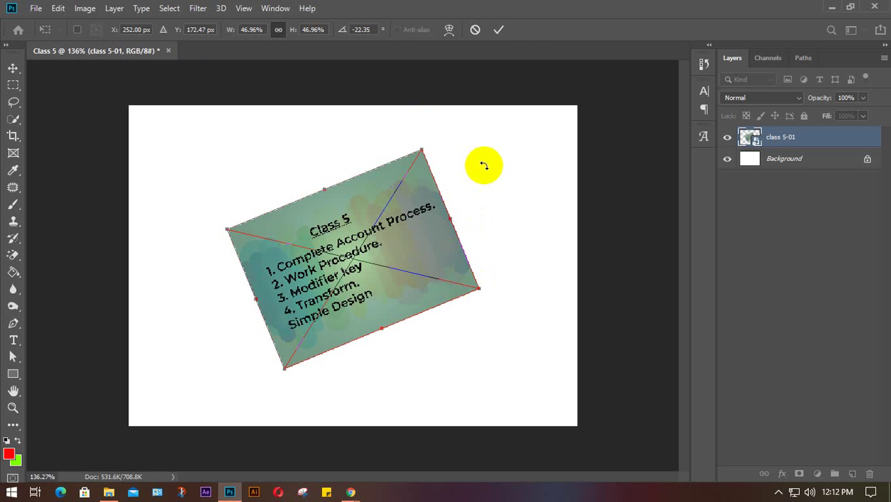
pyautogui.press('Return')
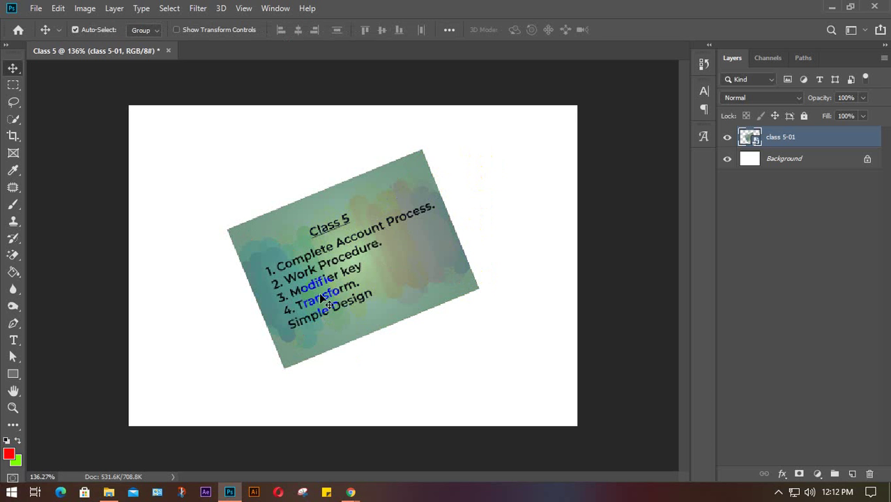
# Step: Create a new 7 x 5 in RGB document with a white background and a resolution of 300 pixels/inch
pyautogui.hotkey('ctrl', 'n')
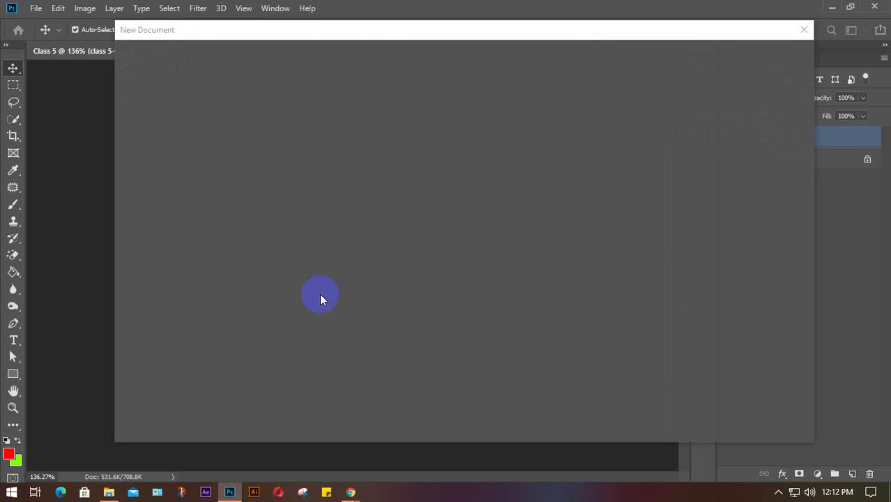
pyautogui.click(640, 233)
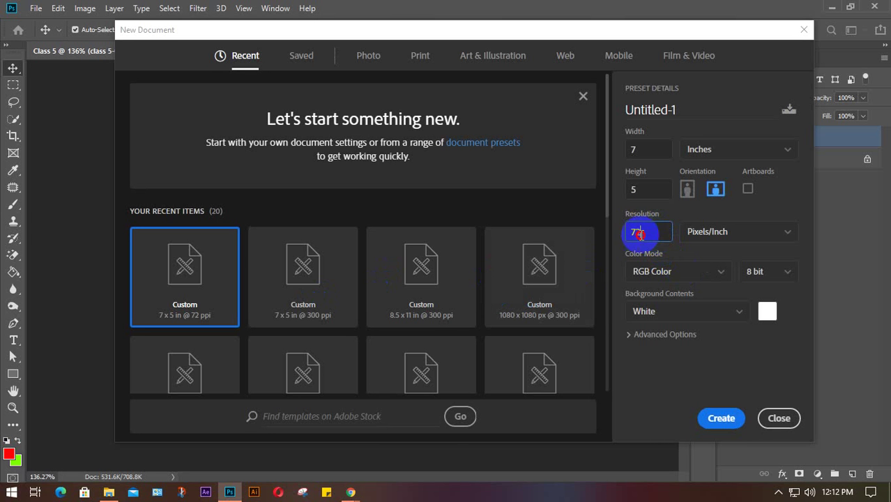
pyautogui.moveTo(640, 234); pyautogui.dragTo(625, 232)
pyautogui.write('300')
pyautogui.press('Return')
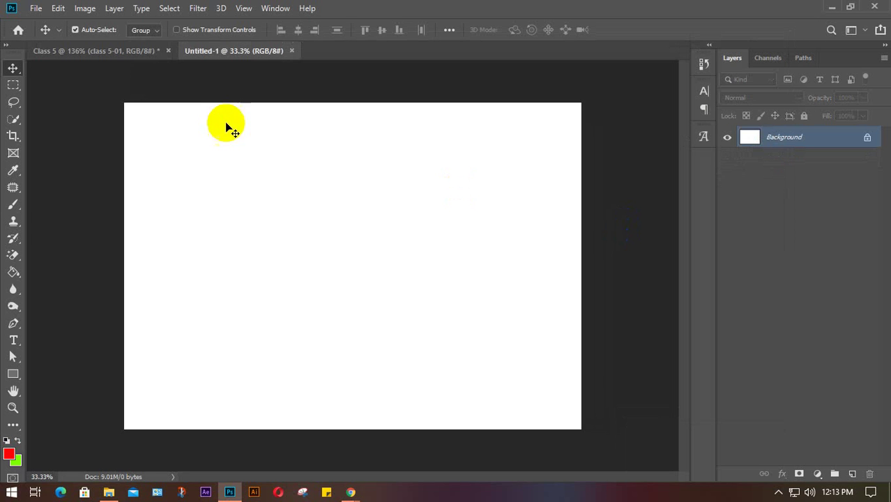
# Step: Copy the rotated image from the Class 5 document into Untitled-1 and undo the transfer
pyautogui.click(90, 55)
pyautogui.moveTo(321, 224); pyautogui.dragTo(338, 215)
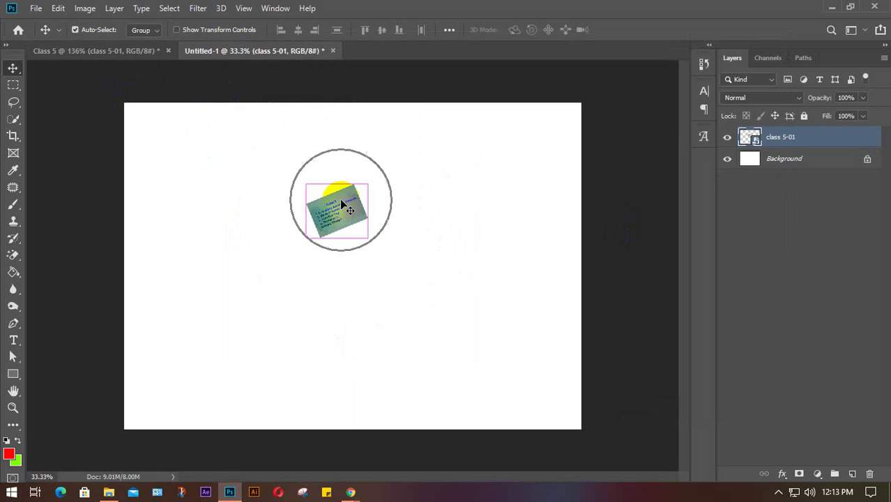
pyautogui.hotkey('ctrl', 'z')
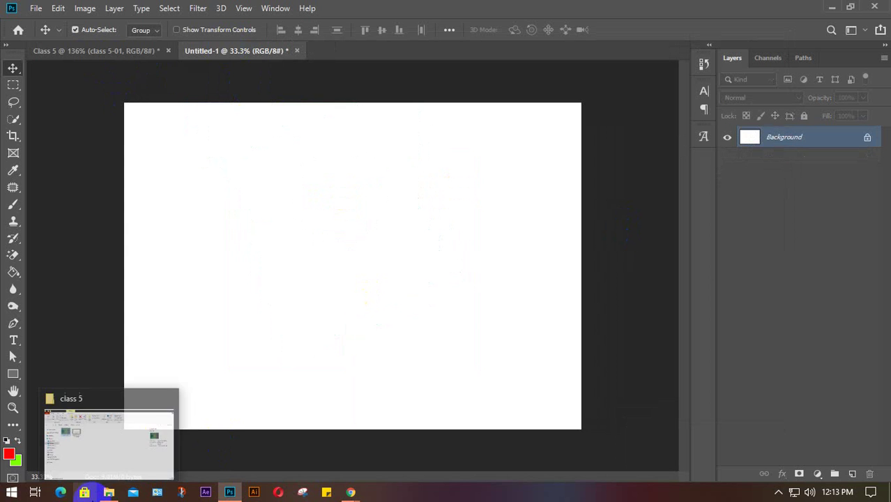
# Step: Bring class 5-01 from File Explorer into the blank 300 ppi document and commit the placement at 100%
pyautogui.click(109, 492)
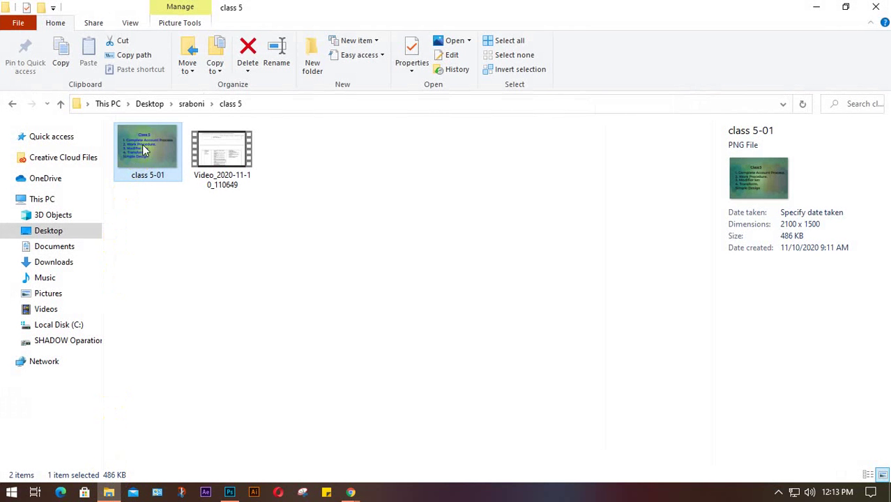
pyautogui.moveTo(144, 148); pyautogui.dragTo(257, 384)
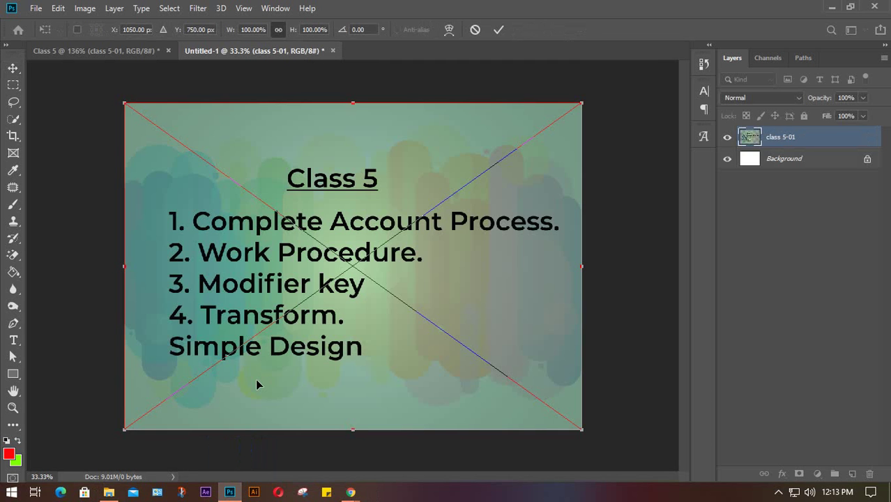
pyautogui.press('Return')
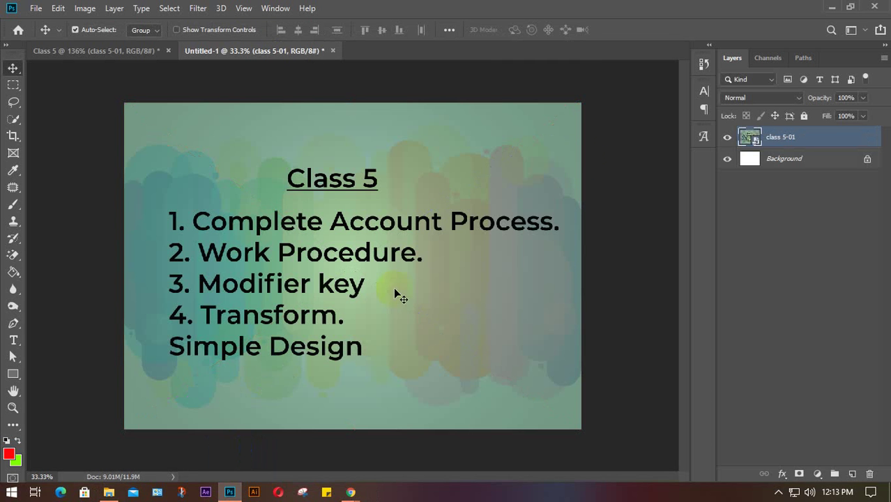
# Step: Switch to the Google Meet call, review the join requests and admit the waiting participants, and return to Photoshop
pyautogui.click(830, 8)
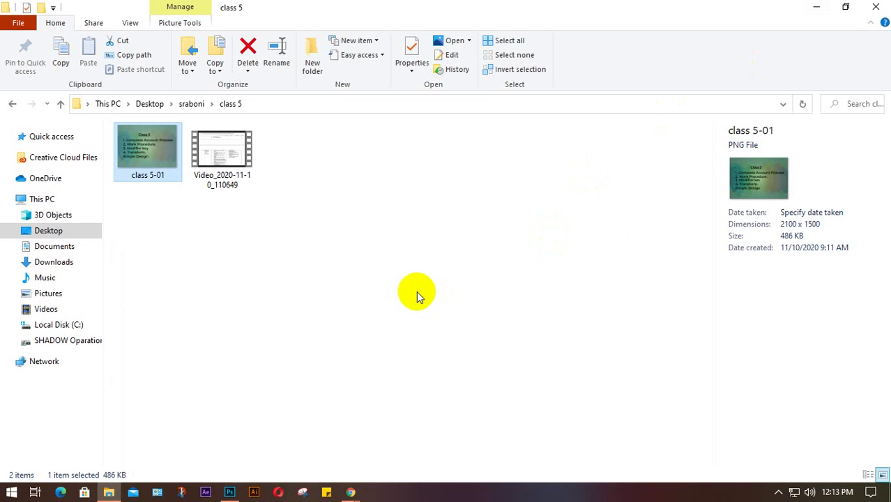
pyautogui.click(814, 6)
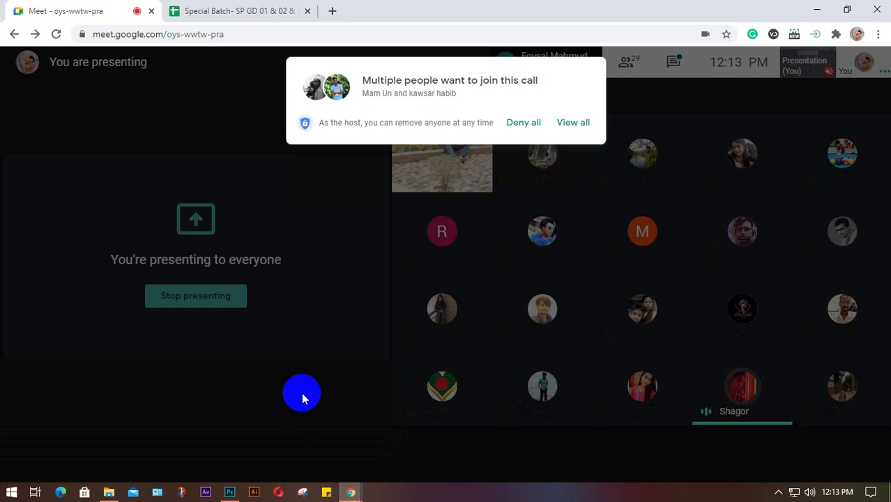
pyautogui.click(565, 123)
pyautogui.click(566, 126)
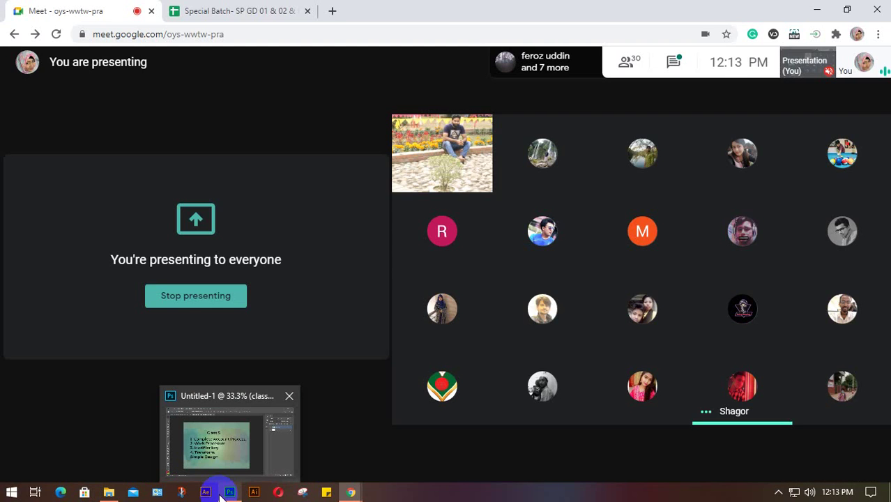
pyautogui.click(225, 492)
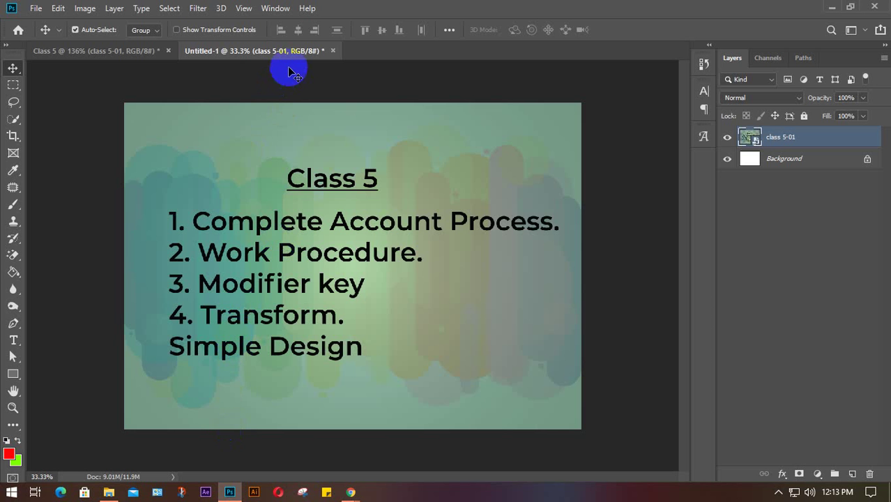
# Step: Close the Untitled-1 document without saving its changes
pyautogui.click(333, 53)
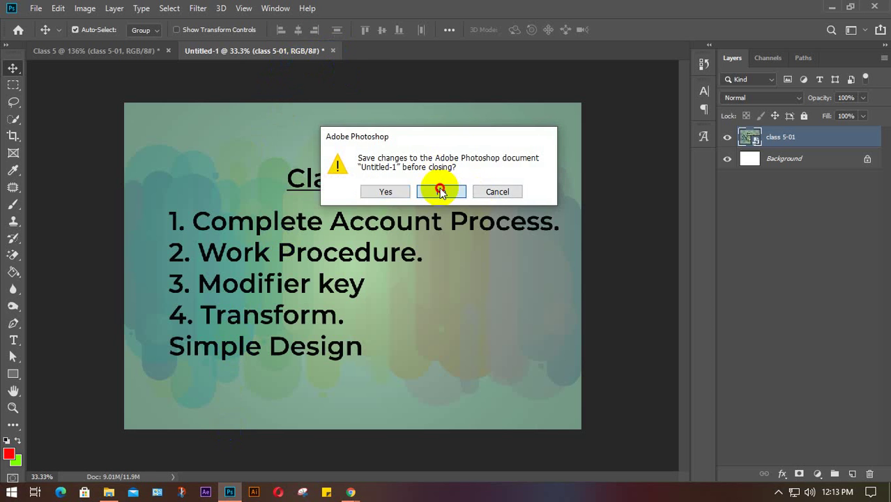
pyautogui.click(440, 189)
# Step: Create a new blank document measuring 3000 x 3000 pixels at 300 pixels/inch in RGB color
pyautogui.press('ctrl')
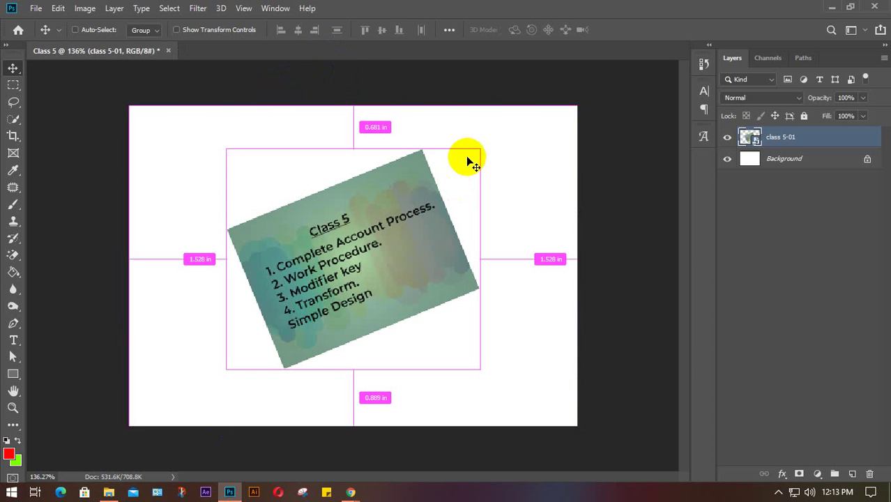
pyautogui.hotkey('ctrl', 'n')
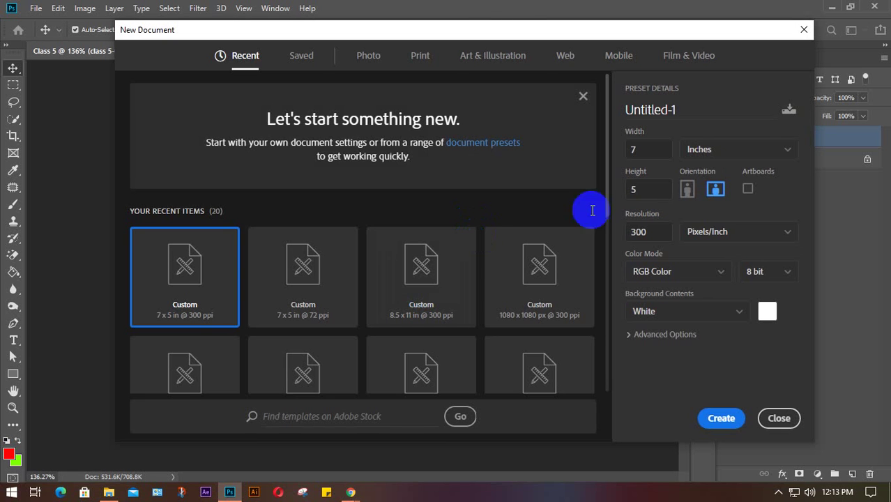
pyautogui.click(758, 155)
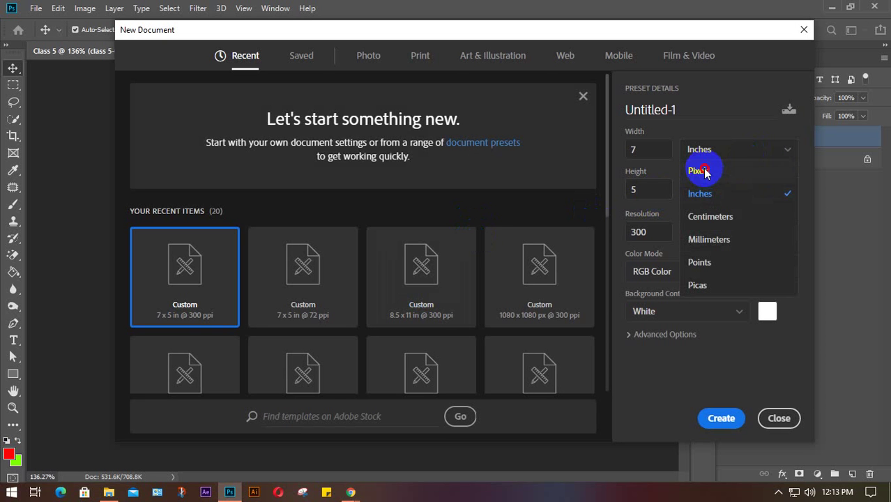
pyautogui.click(708, 168)
pyautogui.moveTo(669, 149); pyautogui.dragTo(567, 162)
pyautogui.write('3000')
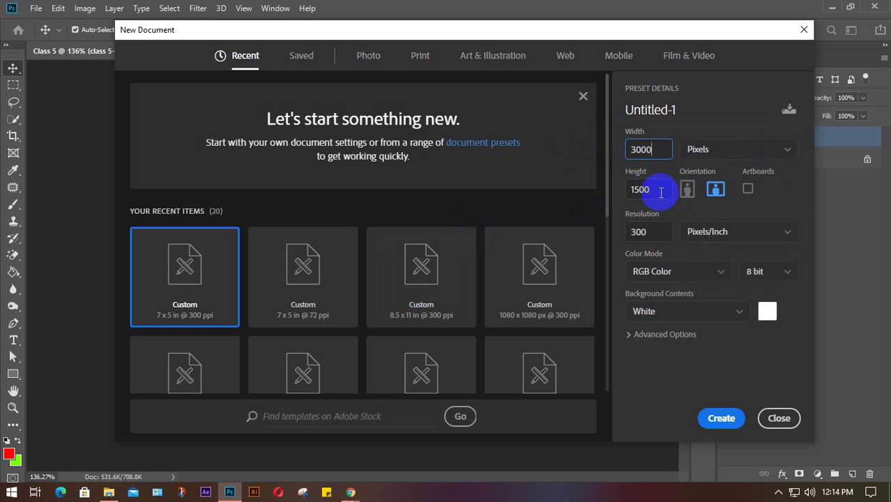
pyautogui.moveTo(659, 189); pyautogui.dragTo(549, 192)
pyautogui.write('3000')
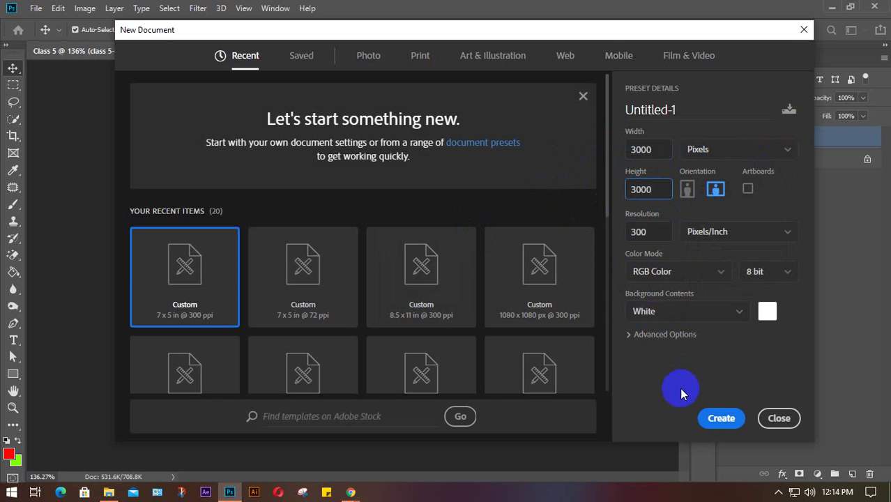
pyautogui.click(719, 417)
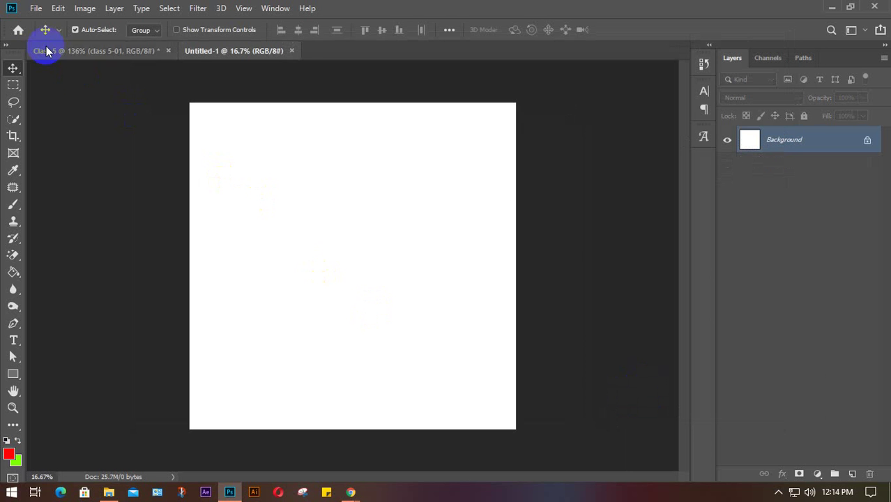
# Step: Place class 5-01 from File Explorer into the new document and align it to the canvas's upper-left corner
pyautogui.click(145, 416)
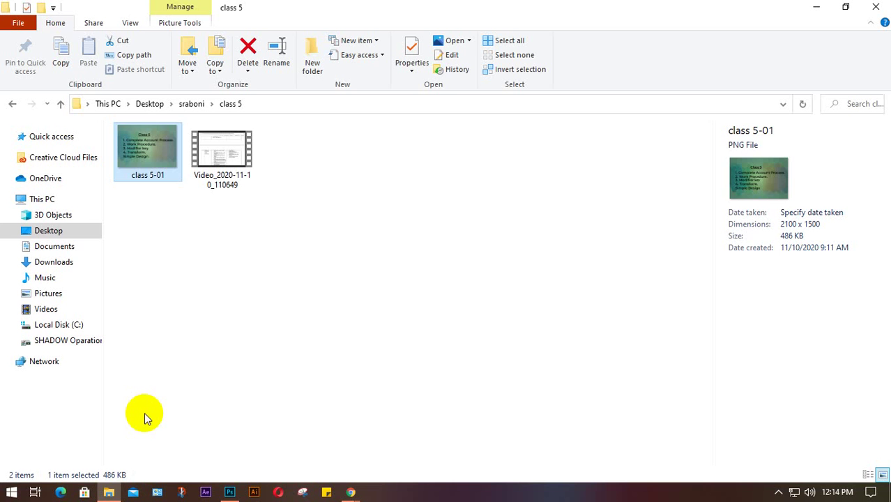
pyautogui.moveTo(145, 159); pyautogui.dragTo(344, 313)
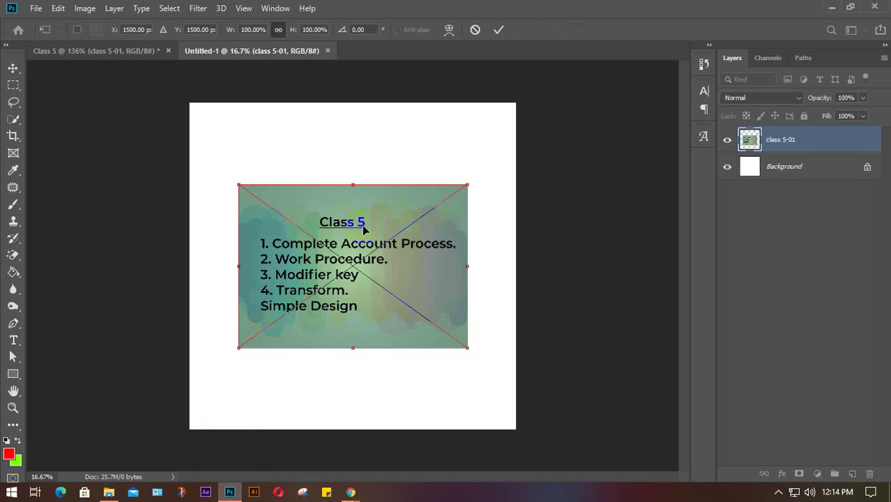
pyautogui.moveTo(368, 226); pyautogui.dragTo(315, 142)
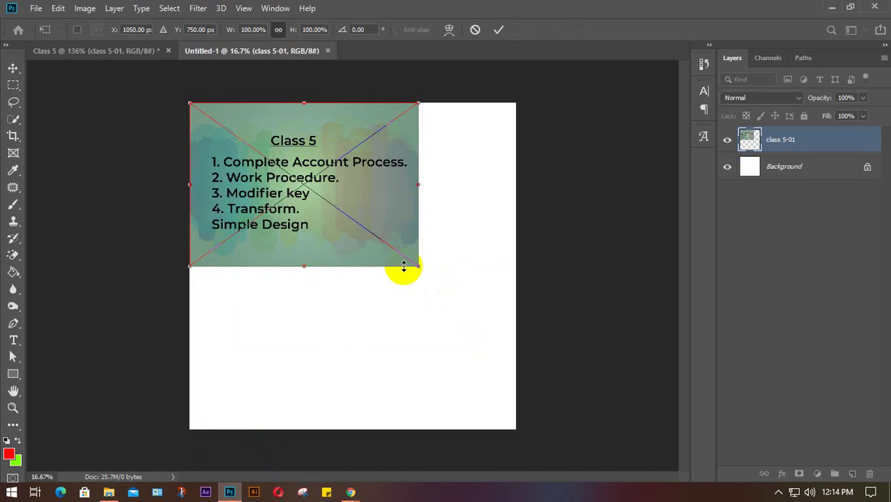
# Step: Scale the placed image proportionally to 200% to cover the full canvas height, commit the placement, and shift it slightly sideways
pyautogui.moveTo(417, 266); pyautogui.dragTo(505, 354)
pyautogui.moveTo(424, 221); pyautogui.dragTo(419, 266)
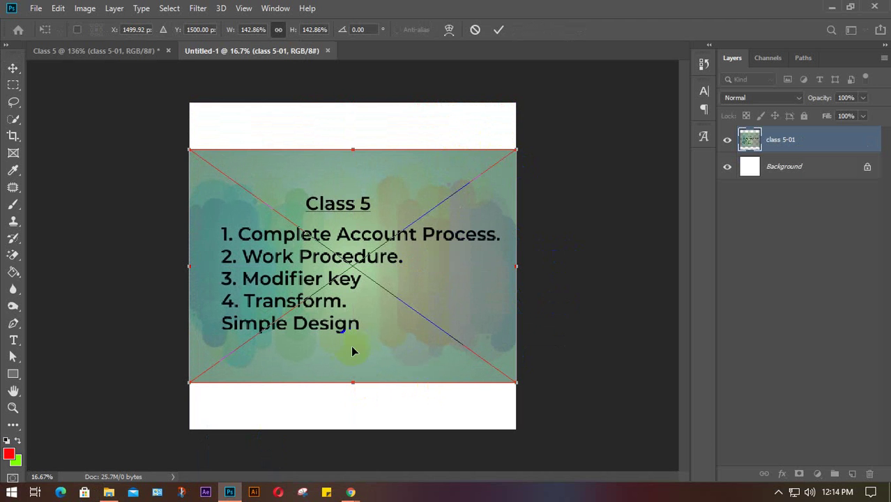
pyautogui.moveTo(354, 150); pyautogui.dragTo(353, 103)
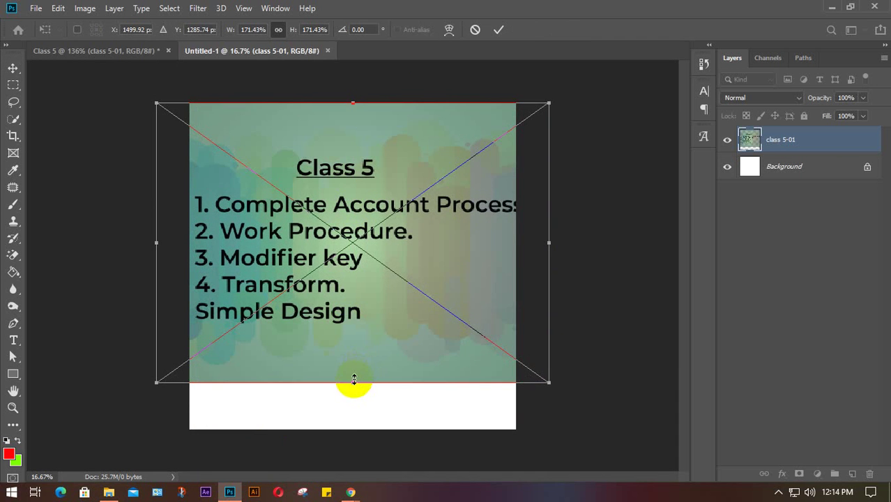
pyautogui.moveTo(353, 378); pyautogui.dragTo(355, 429)
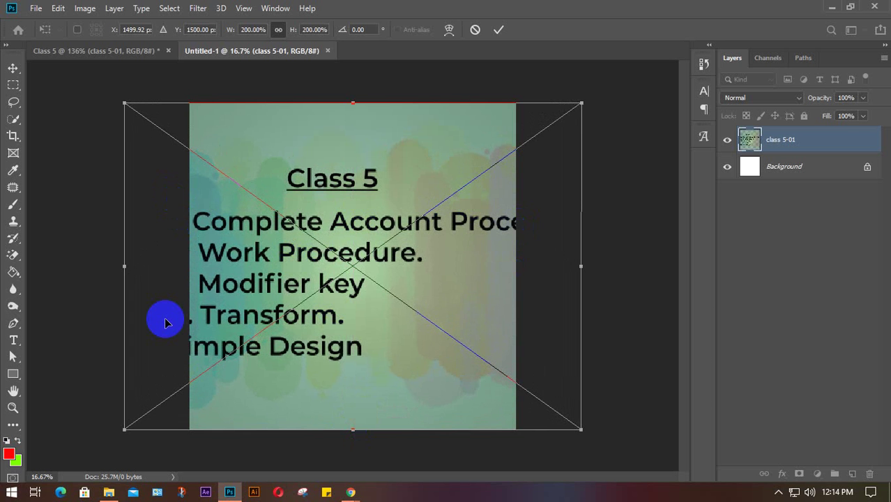
pyautogui.click(499, 30)
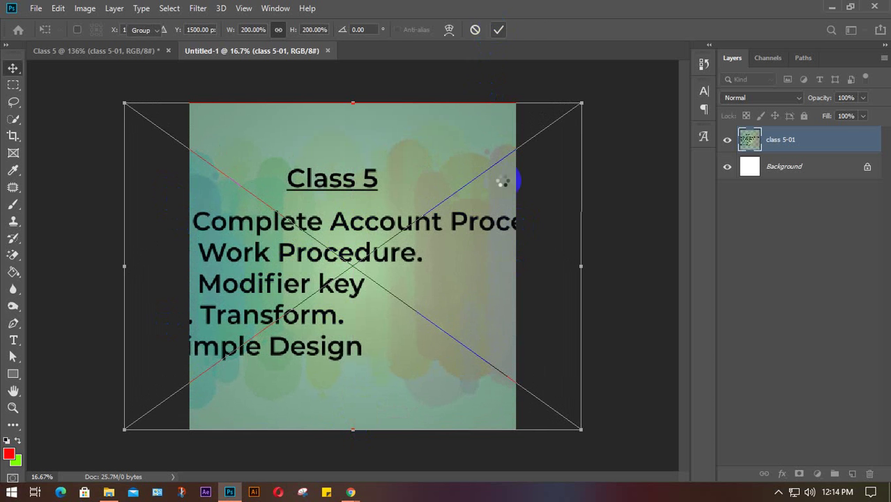
pyautogui.moveTo(280, 251); pyautogui.dragTo(347, 248)
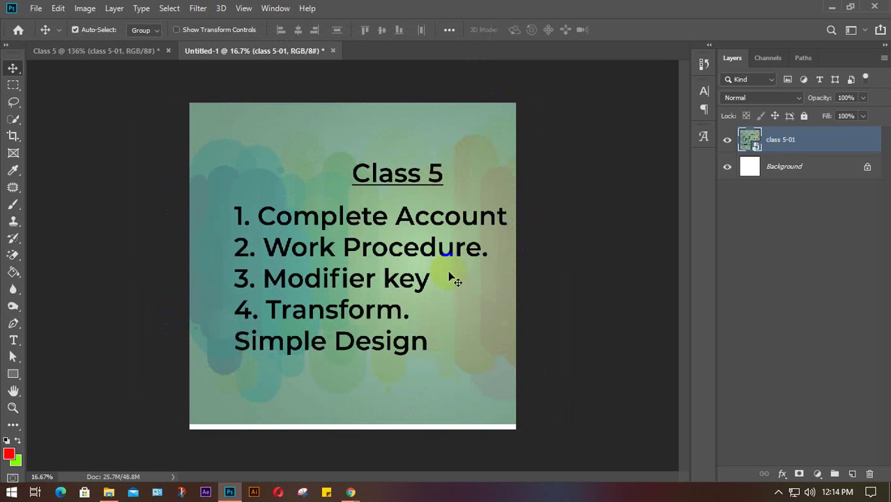
pyautogui.moveTo(450, 276); pyautogui.dragTo(344, 253)
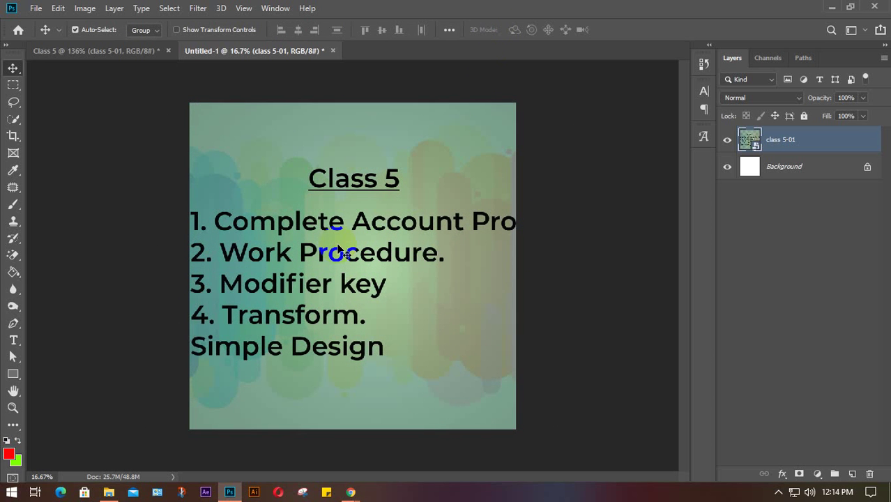
# Step: Use Free Transform to scale the image to about 140% and rotate it to about -28°, and commit the transformation
pyautogui.hotkey('ctrl', 't')
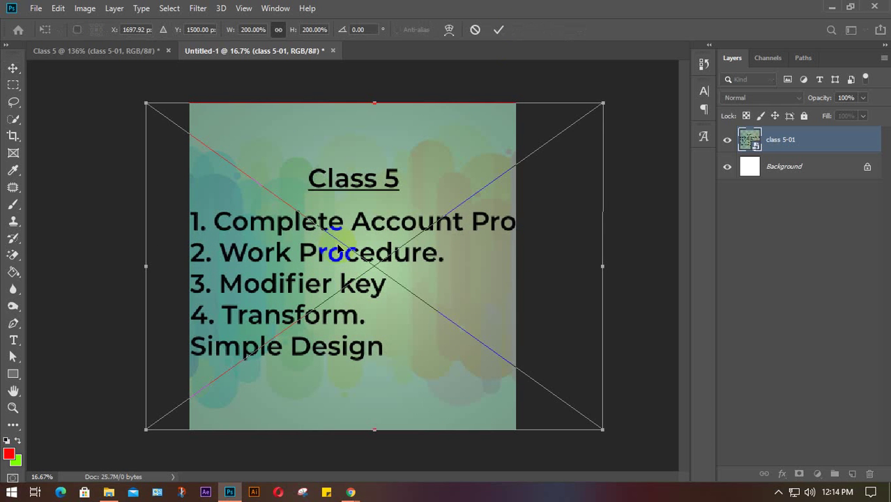
pyautogui.moveTo(607, 102); pyautogui.dragTo(497, 159)
pyautogui.moveTo(291, 263); pyautogui.dragTo(327, 235)
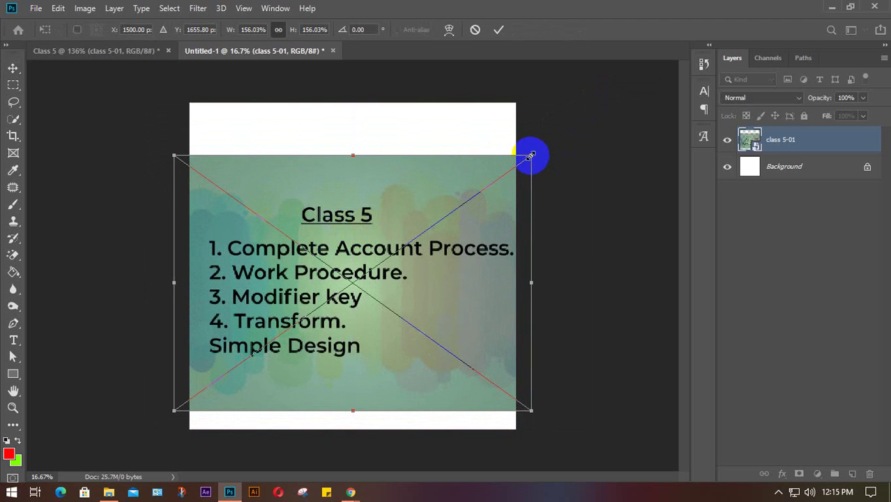
pyautogui.moveTo(531, 154); pyautogui.dragTo(490, 177)
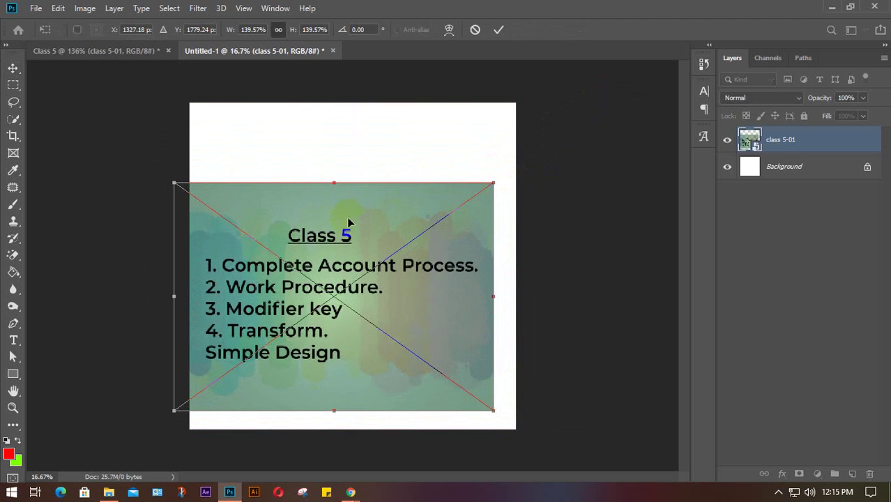
pyautogui.moveTo(350, 225); pyautogui.dragTo(373, 204)
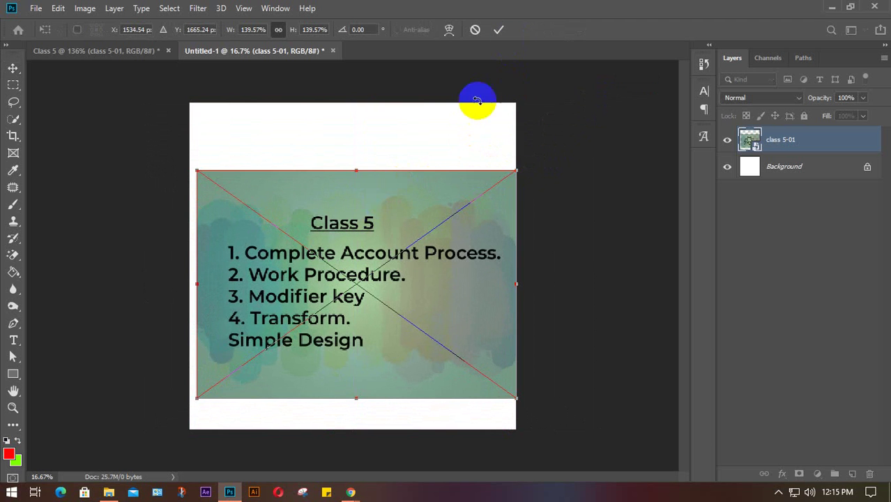
pyautogui.moveTo(529, 165); pyautogui.dragTo(457, 90)
pyautogui.click(499, 29)
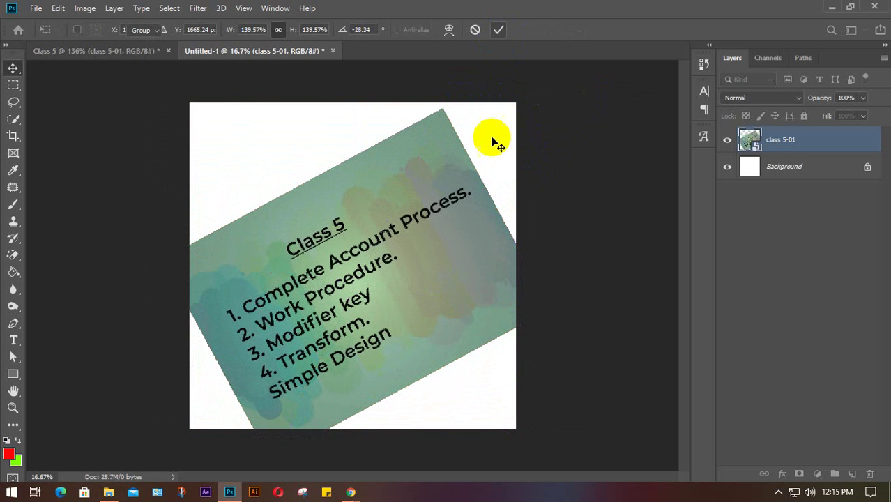
# Step: Examine the text's pixel detail up close in Untitled-1 and in the Class 5 document to compare their sharpness
pyautogui.scroll(5, 349, 258)
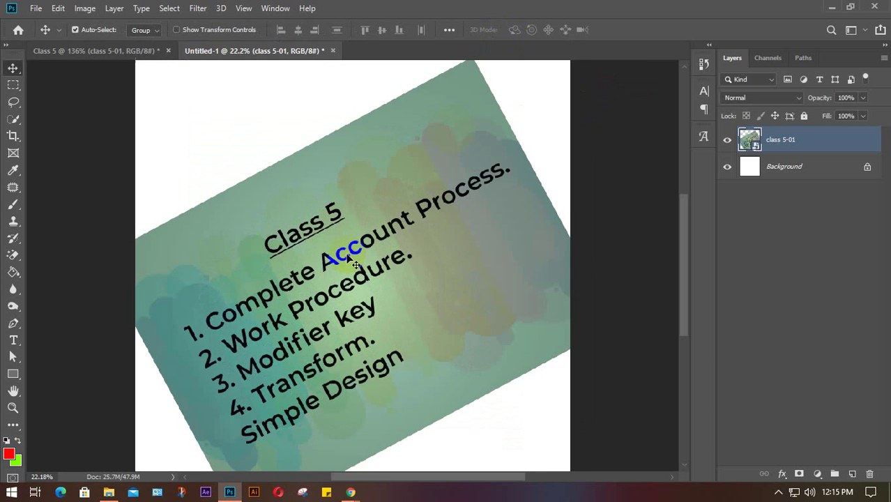
pyautogui.scroll(1, 348, 258)
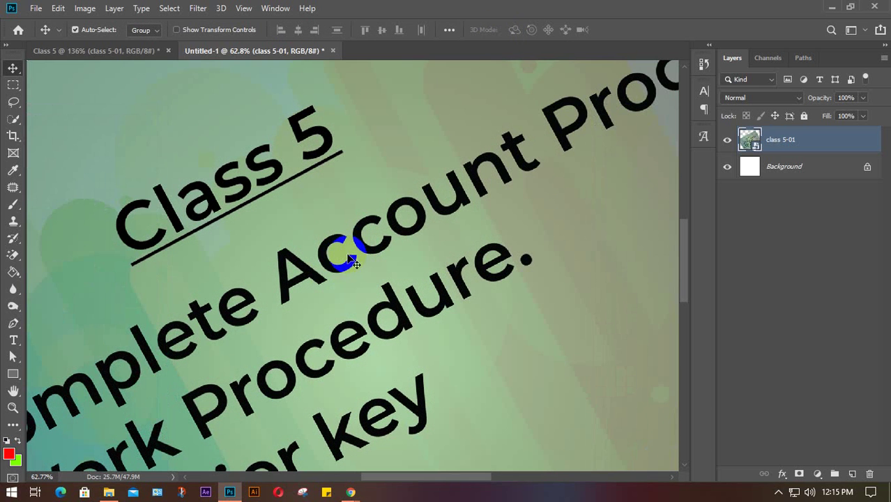
pyautogui.click(75, 53)
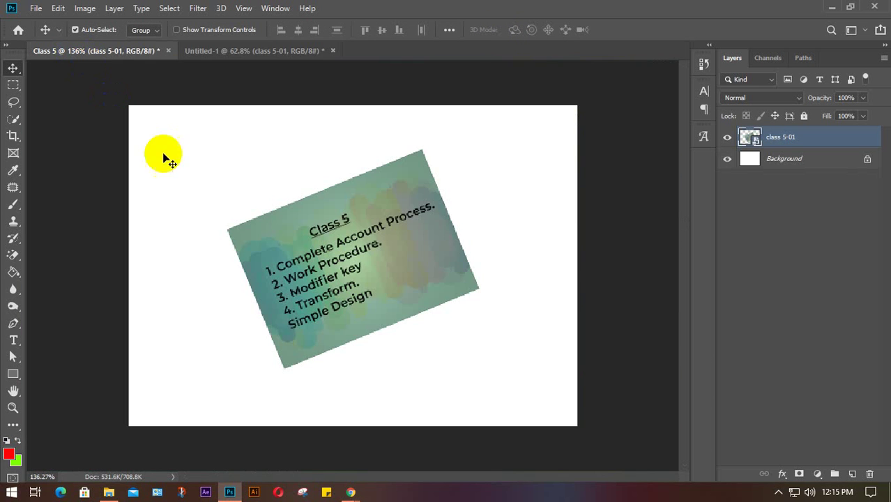
pyautogui.scroll(4, 349, 275)
pyautogui.scroll(3, 351, 278)
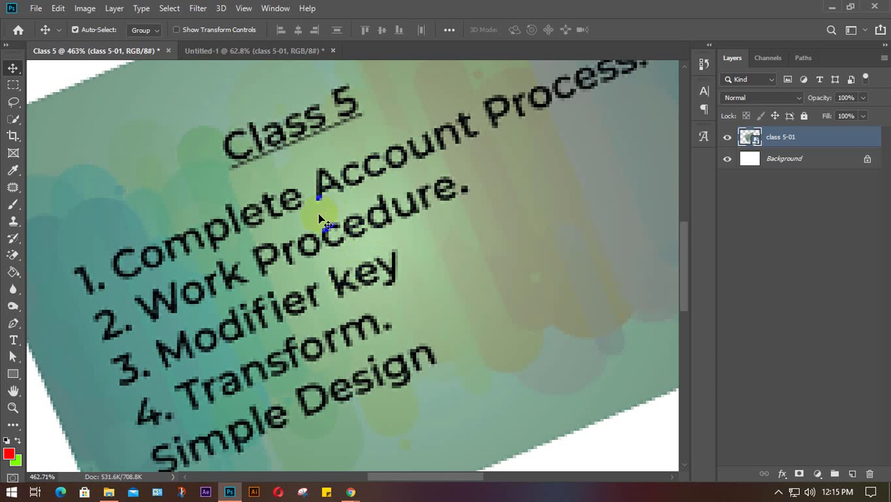
pyautogui.scroll(4, 319, 219)
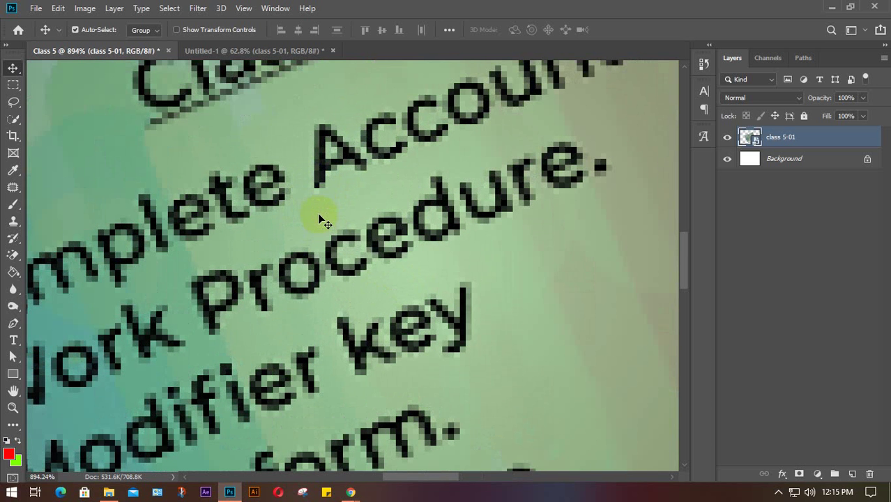
pyautogui.click(410, 218)
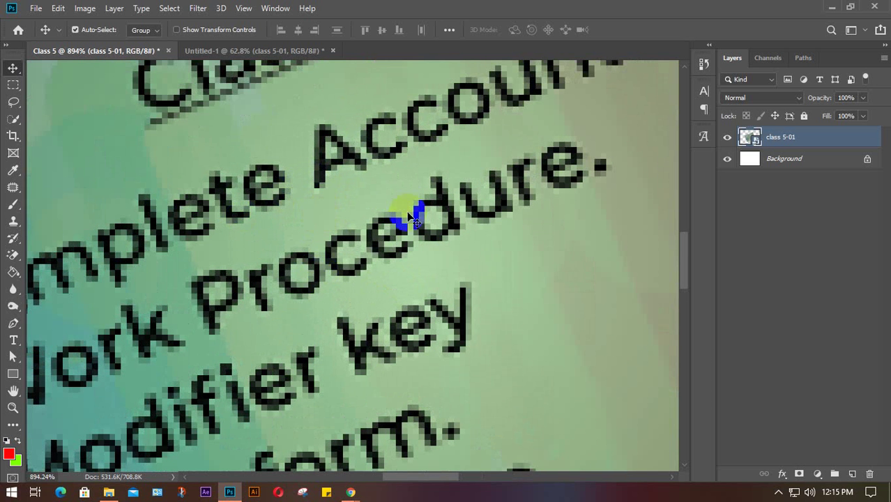
pyautogui.click(349, 168)
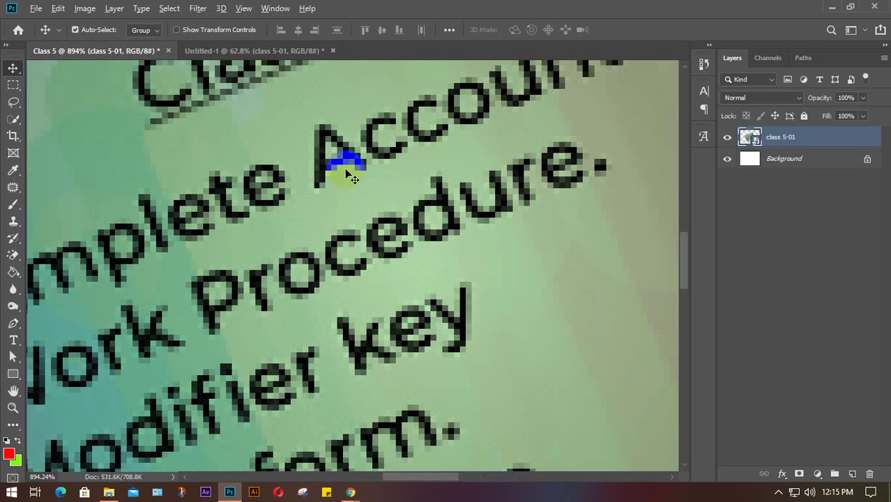
pyautogui.scroll(1, 347, 173)
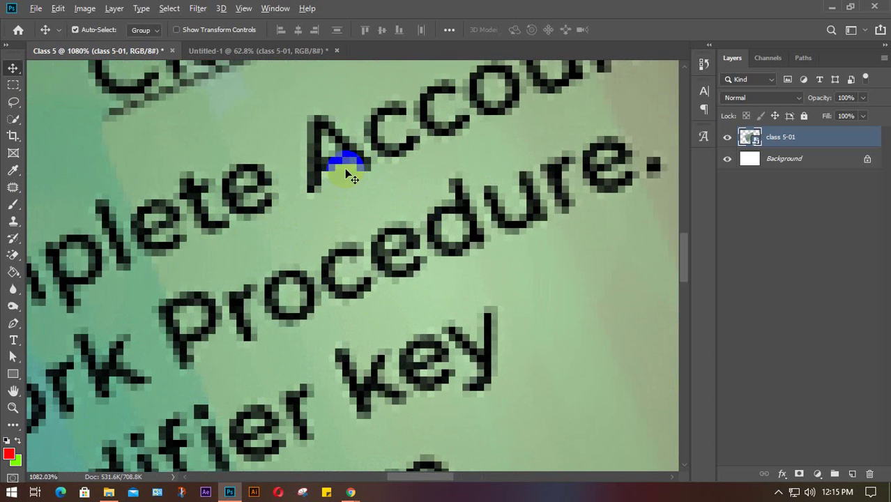
pyautogui.scroll(4, 352, 178)
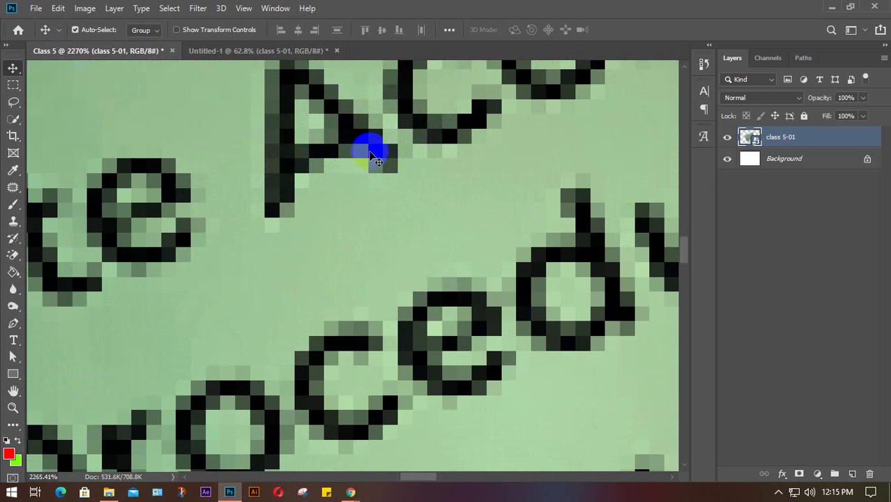
pyautogui.scroll(4, 381, 155)
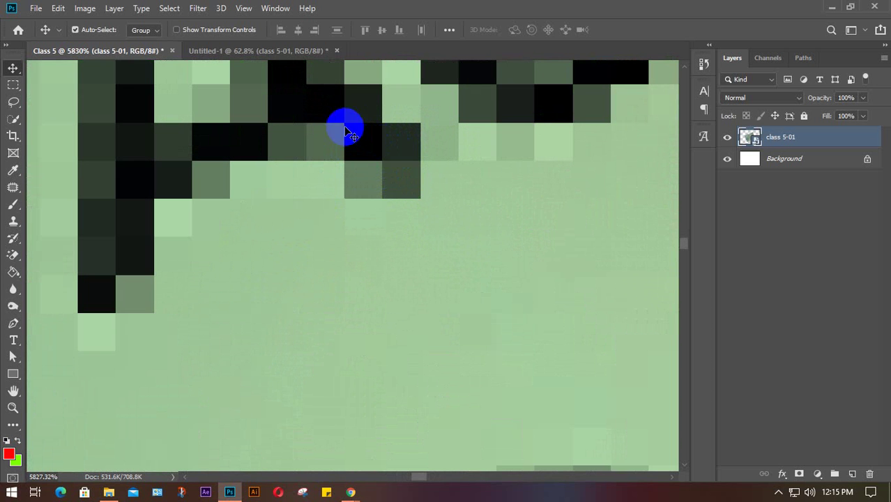
pyautogui.scroll(-1, 385, 175)
pyautogui.scroll(-8, 385, 176)
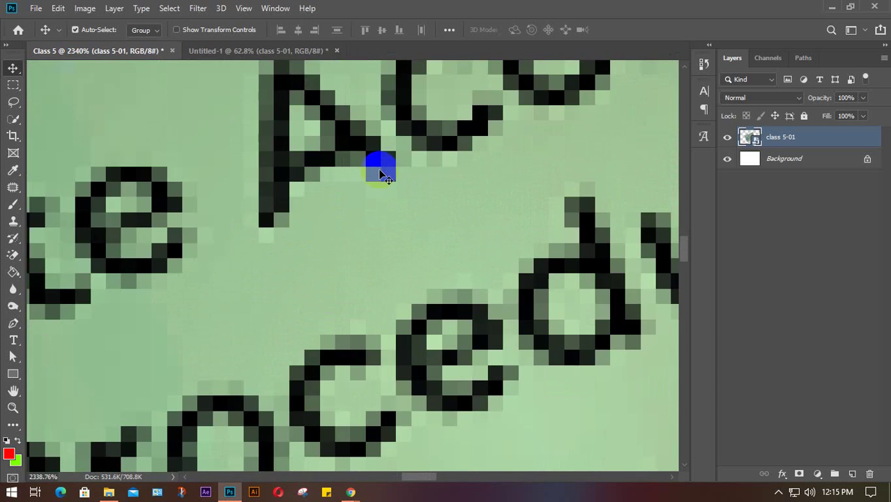
pyautogui.scroll(-1, 388, 179)
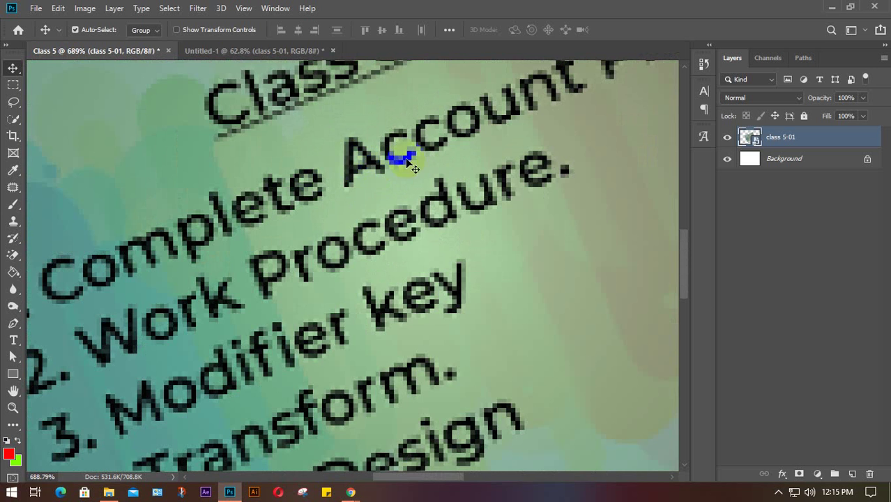
# Step: Return to Untitled-1 and inspect the letter edges of the word "Account" up close
pyautogui.click(256, 51)
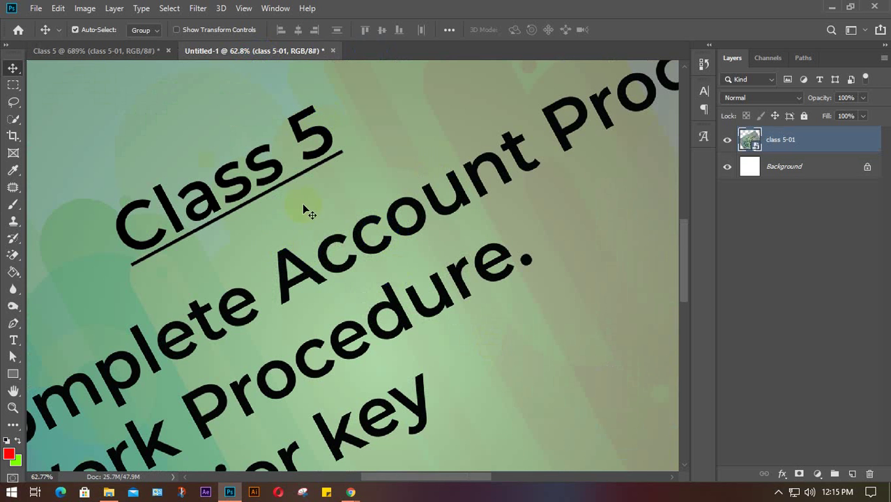
pyautogui.click(170, 229)
pyautogui.click(408, 209)
pyautogui.click(350, 238)
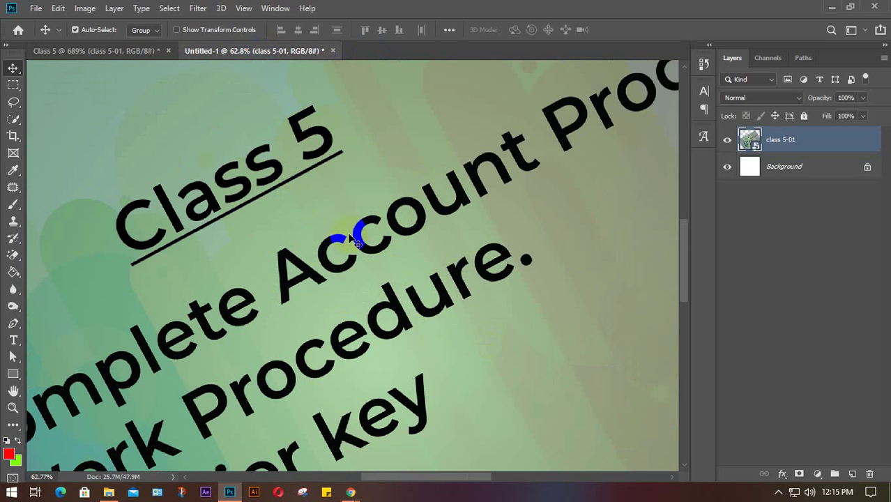
pyautogui.scroll(5, 353, 239)
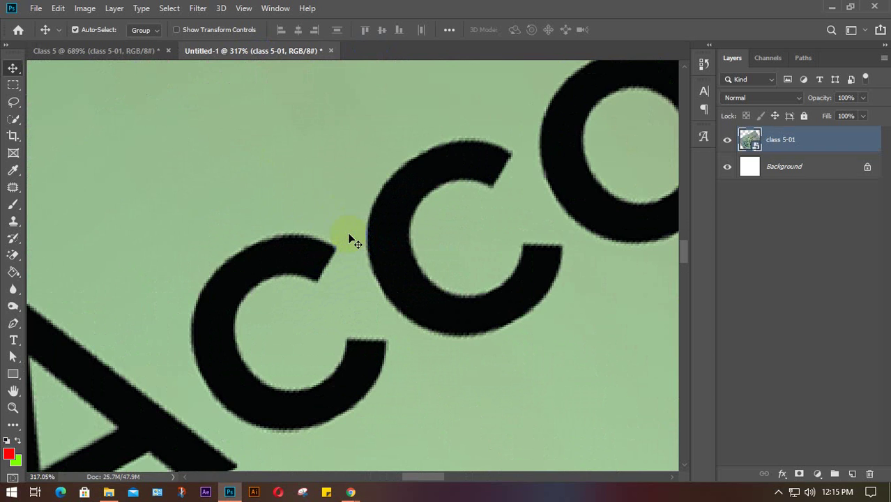
# Step: Examine the individual pixels along the edges of the letters "cc" in "Account" in Untitled-1 at very high magnification
pyautogui.scroll(5, 352, 240)
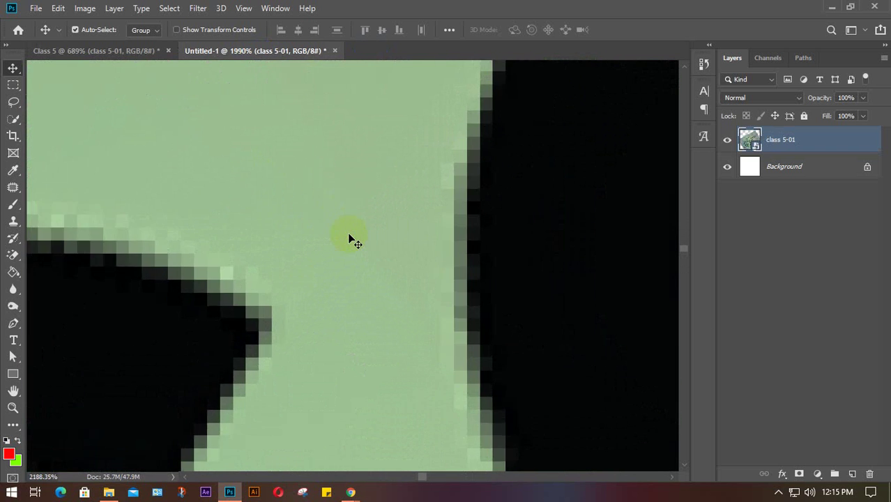
pyautogui.scroll(2, 353, 240)
pyautogui.moveTo(577, 229); pyautogui.dragTo(402, 258)
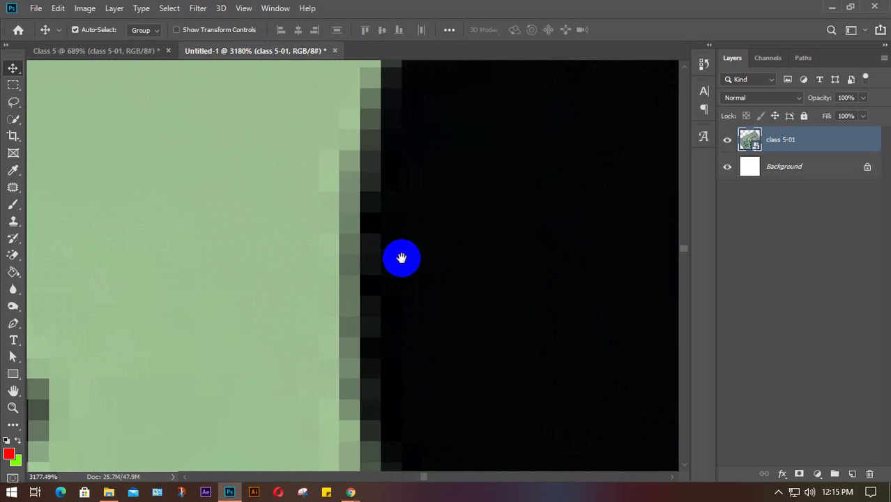
pyautogui.scroll(-3, 378, 185)
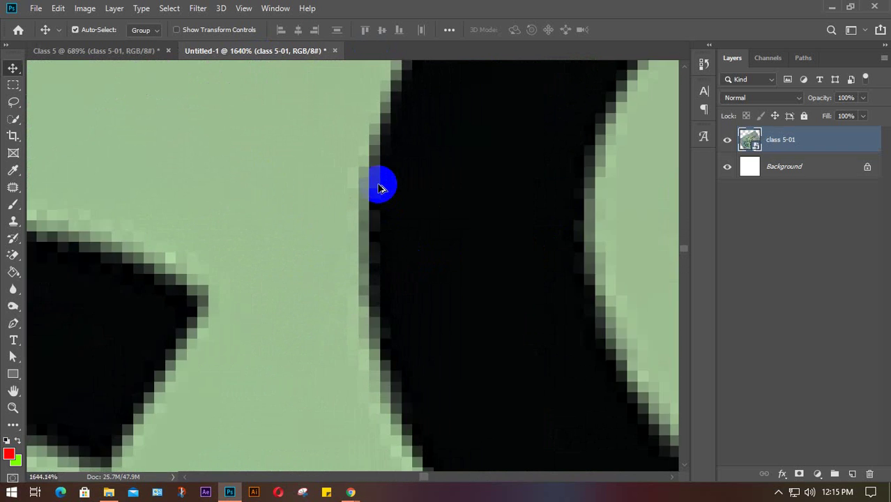
pyautogui.scroll(-3, 380, 188)
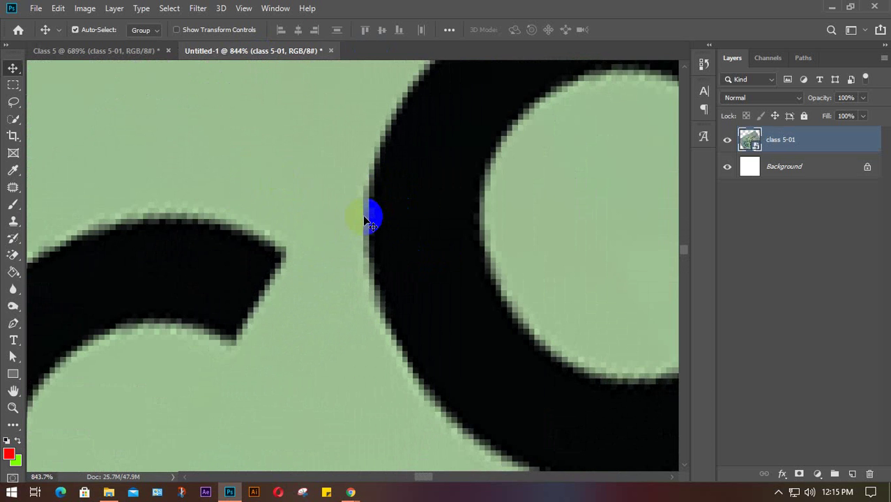
pyautogui.scroll(-8, 369, 221)
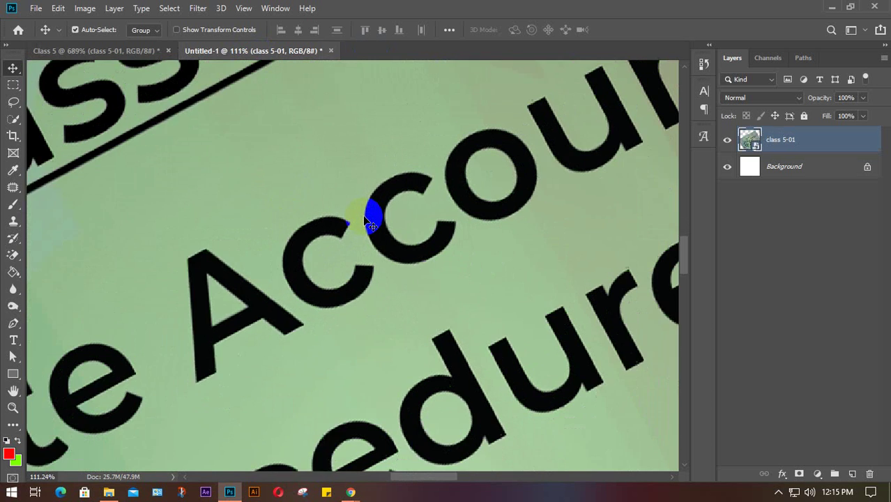
pyautogui.scroll(-5, 371, 222)
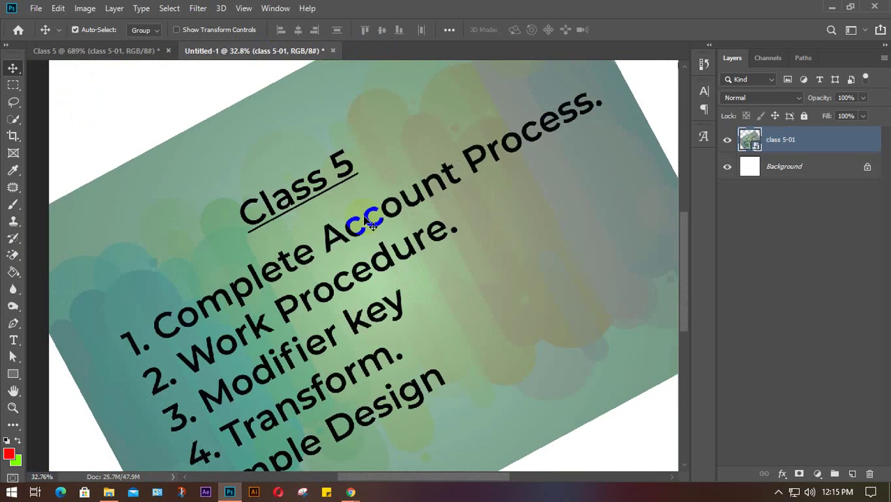
# Step: View the whole rotated image on the Untitled-1 canvas at reduced magnification
pyautogui.scroll(-1, 364, 221)
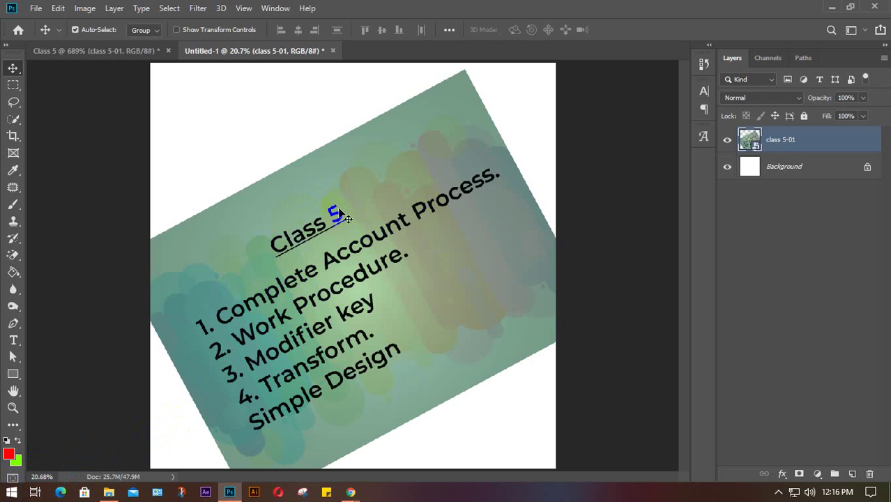
pyautogui.scroll(-1, 339, 212)
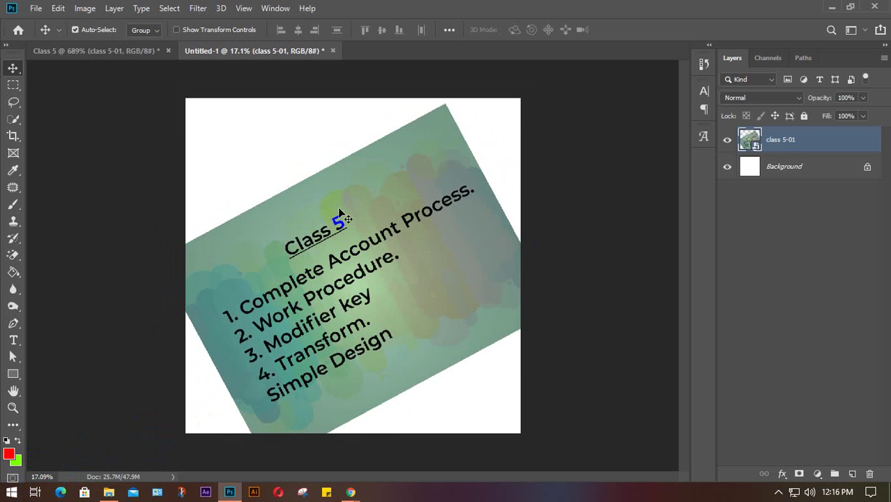
pyautogui.scroll(-2, 340, 212)
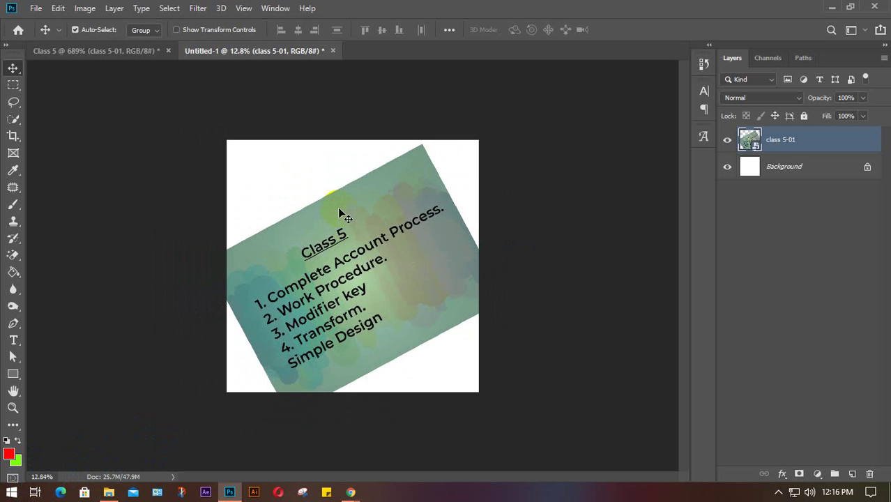
pyautogui.press('alt')
pyautogui.scroll(1, 319, 242)
pyautogui.scroll(1, 319, 242)
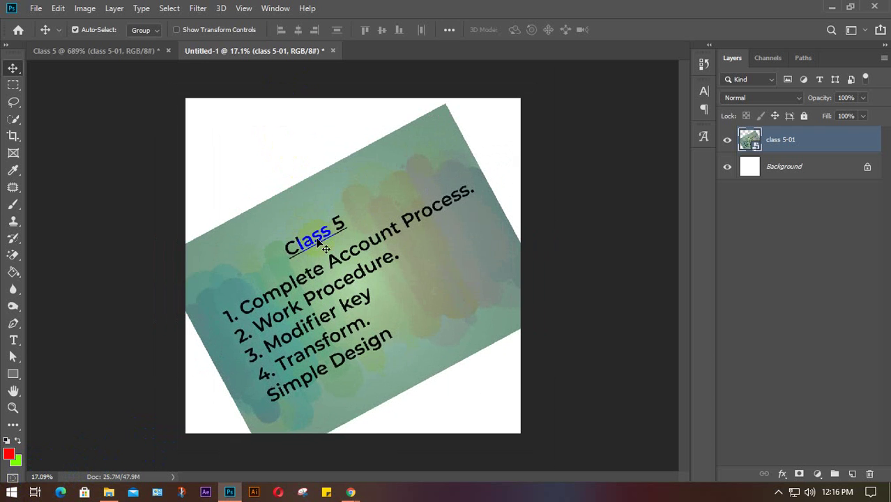
# Step: Compare the canvas size of the Class 5 document with Untitled-1 at about 17% magnification
pyautogui.click(129, 53)
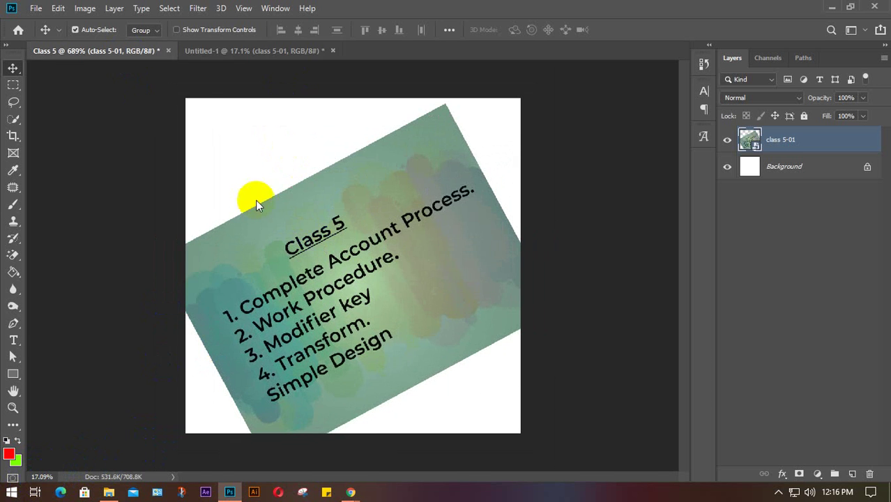
pyautogui.scroll(-8, 285, 286)
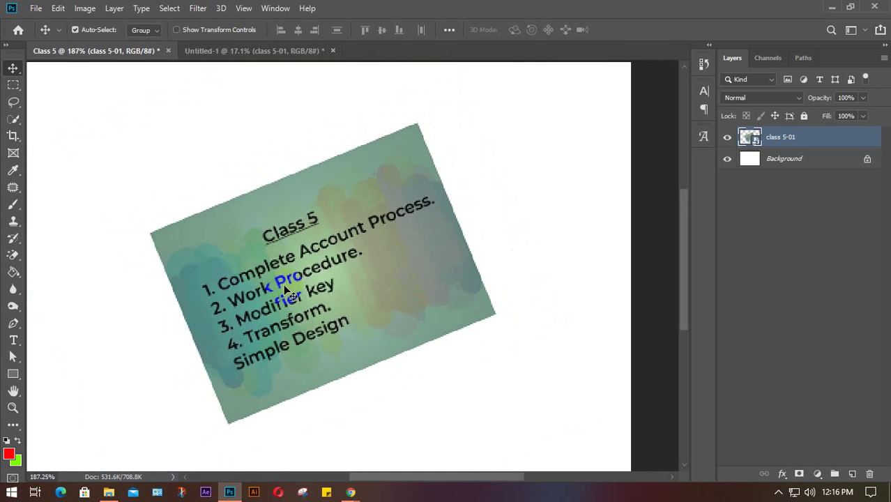
pyautogui.scroll(-4, 285, 286)
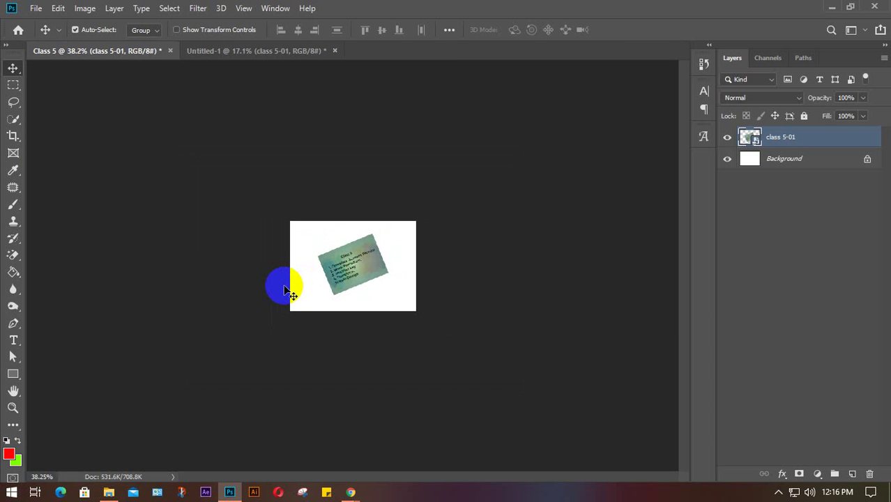
pyautogui.scroll(-3, 285, 287)
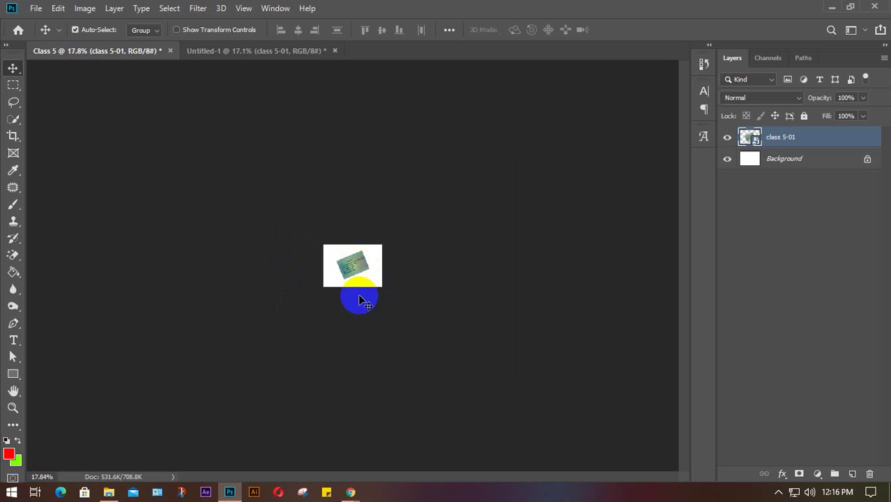
pyautogui.click(254, 50)
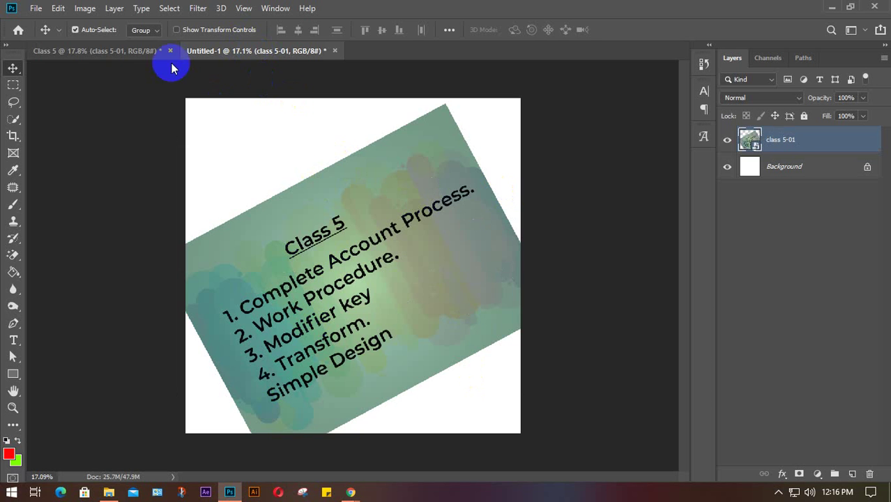
# Step: Return to the Class 5 document and examine the sharpness of its text at increasing magnification up to about 600%
pyautogui.click(94, 51)
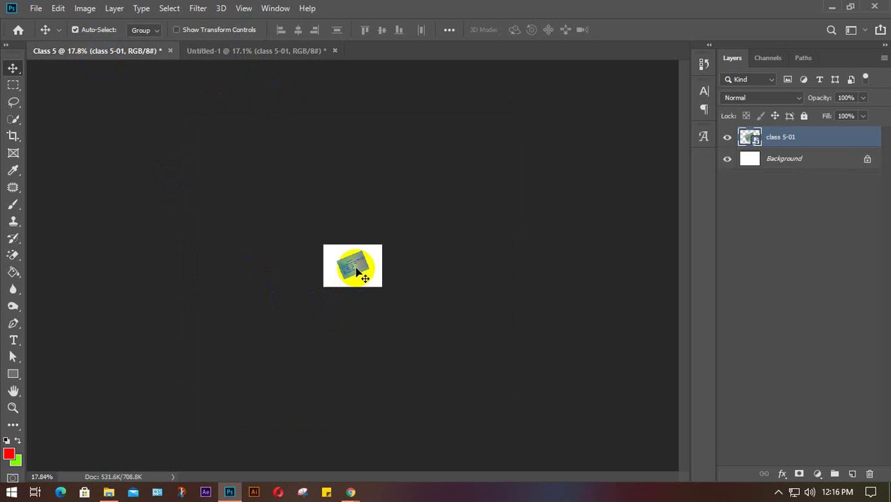
pyautogui.scroll(4, 358, 273)
pyautogui.scroll(5, 356, 271)
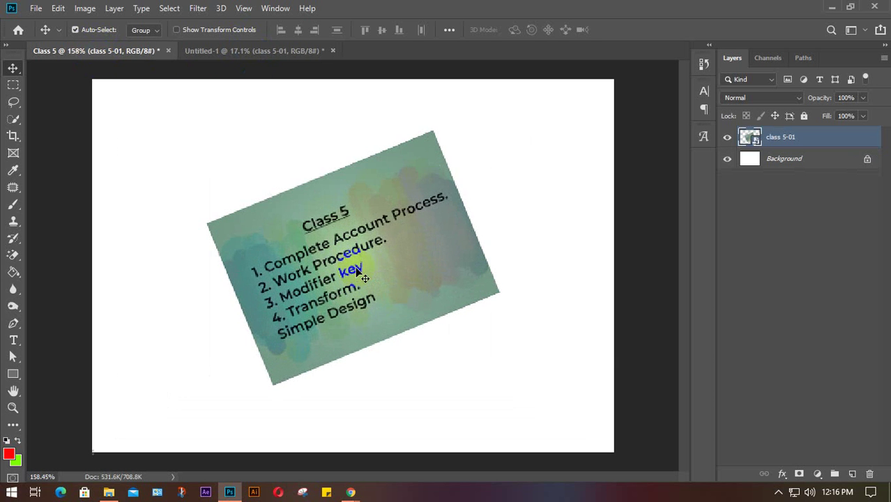
pyautogui.scroll(2, 356, 270)
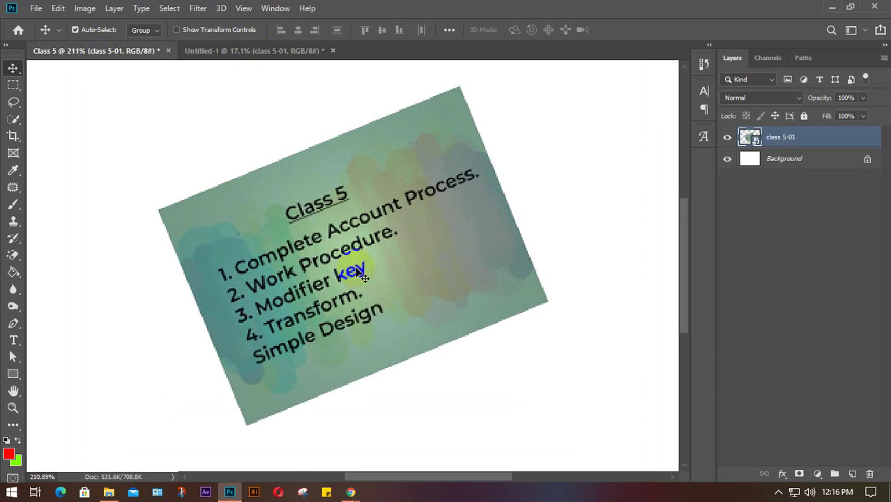
pyautogui.scroll(2, 358, 274)
pyautogui.scroll(3, 357, 274)
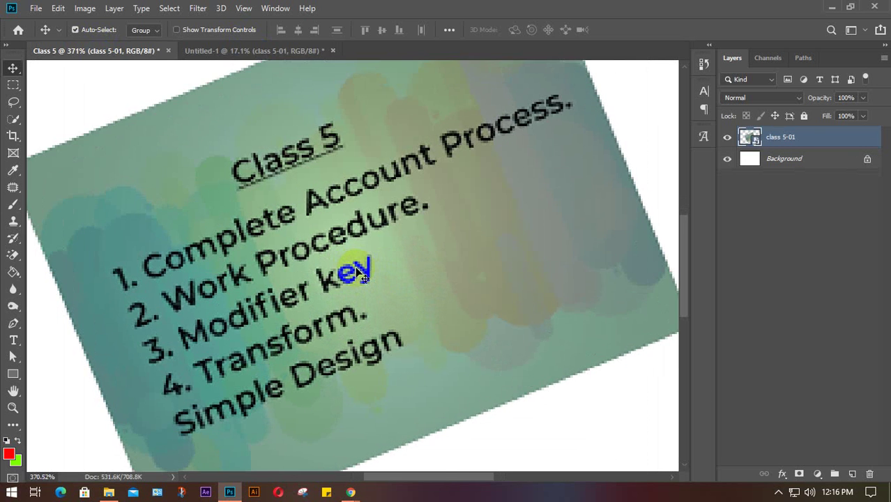
pyautogui.scroll(-1, 358, 275)
pyautogui.scroll(2, 358, 274)
pyautogui.scroll(1, 358, 274)
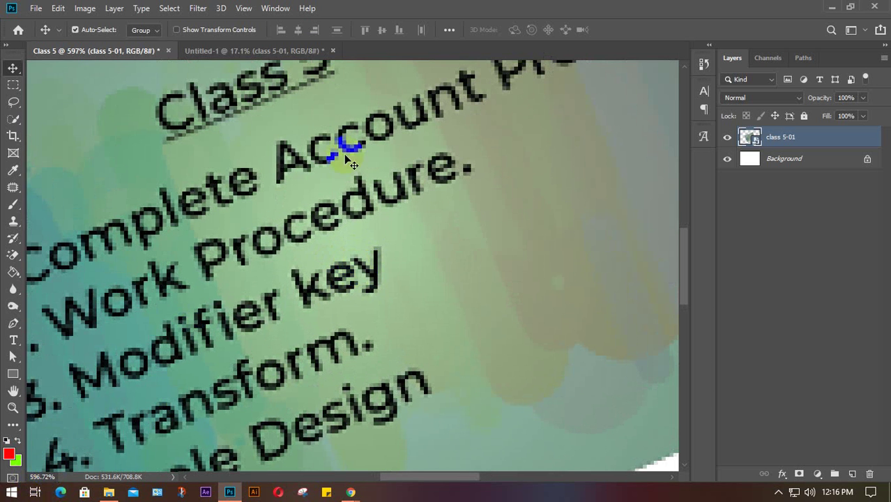
# Step: Compare the Class 5 text with Untitled-1, and inspect the letters "ce" of "Procedure" in Untitled-1 at about 629%
pyautogui.click(258, 50)
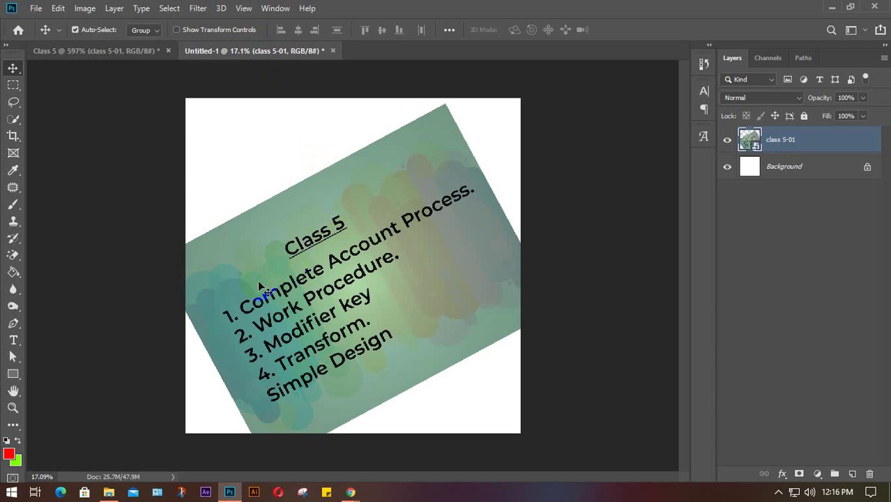
pyautogui.click(112, 49)
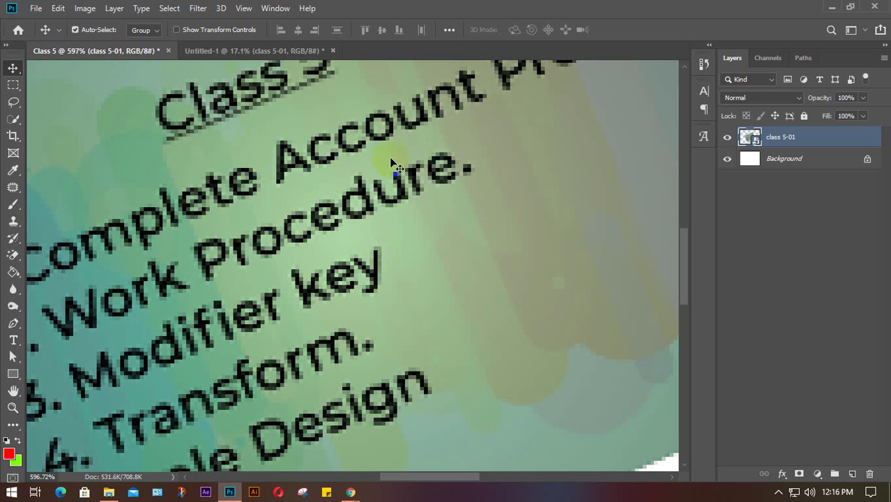
pyautogui.click(254, 51)
pyautogui.scroll(2, 333, 265)
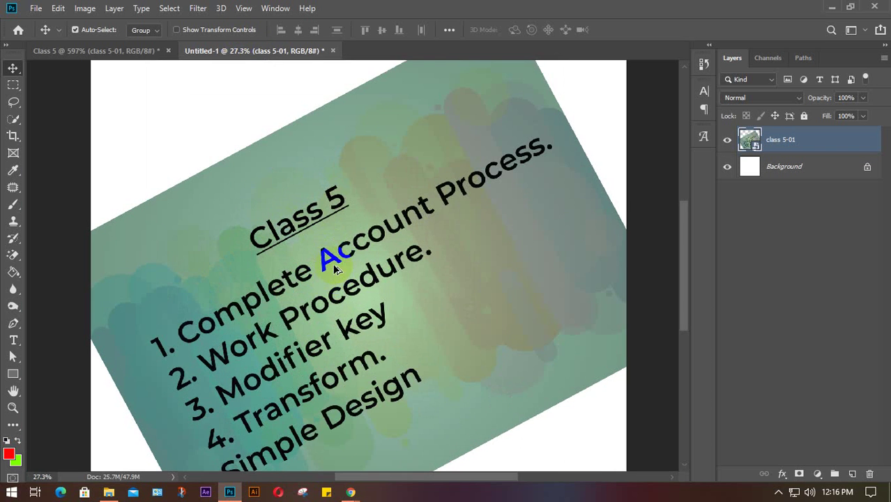
pyautogui.scroll(6, 334, 266)
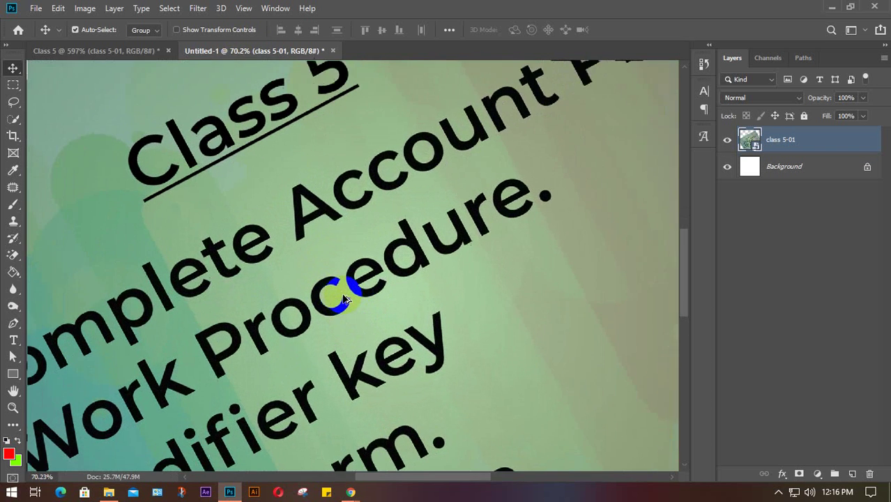
pyautogui.scroll(7, 344, 300)
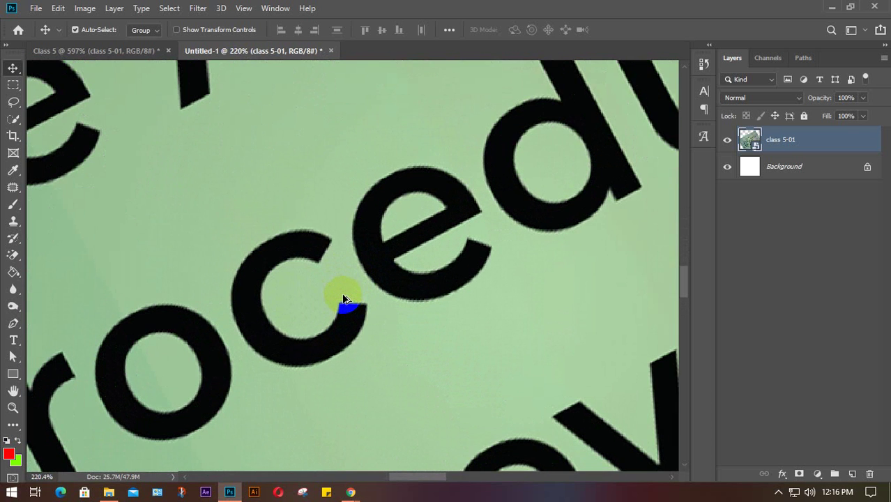
pyautogui.scroll(5, 343, 299)
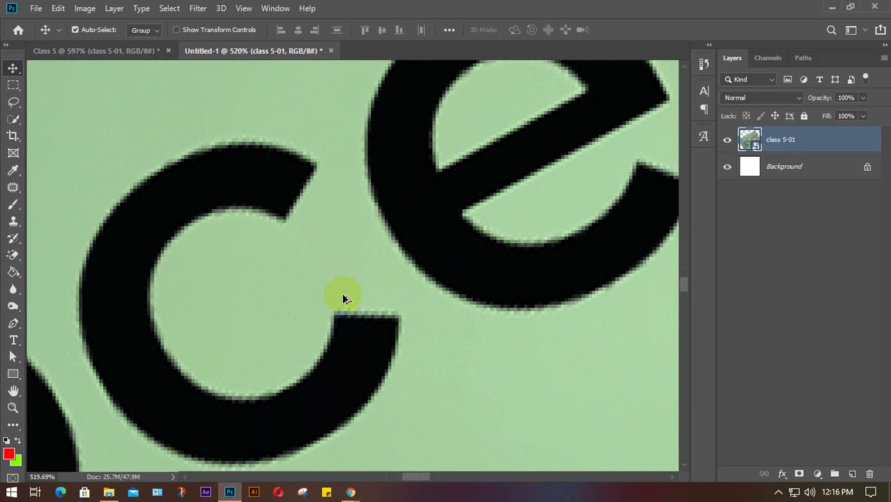
pyautogui.scroll(2, 343, 298)
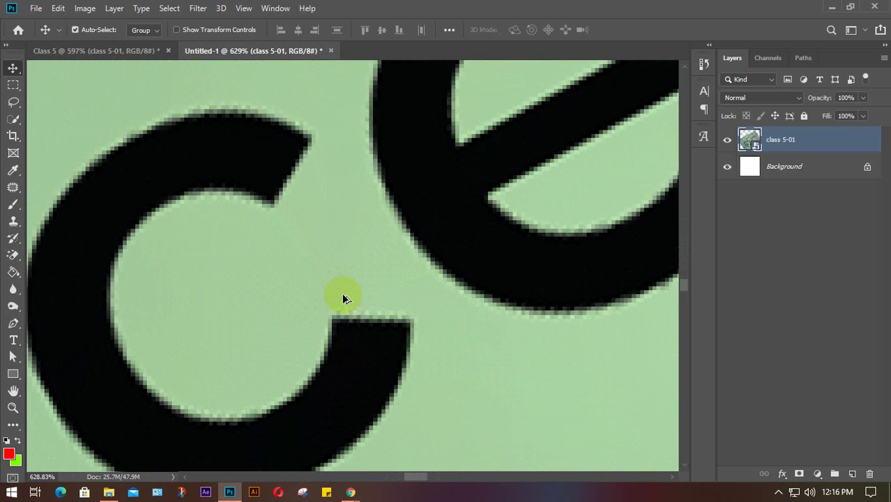
pyautogui.scroll(-1, 343, 299)
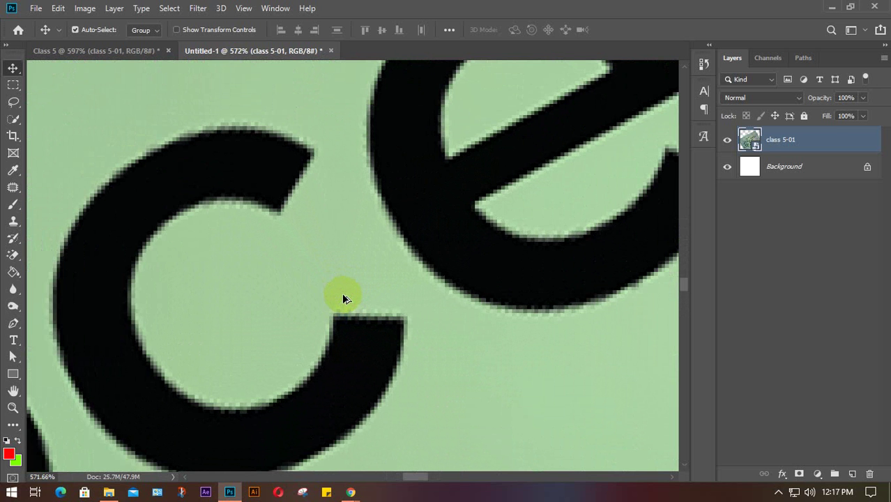
pyautogui.scroll(1, 344, 299)
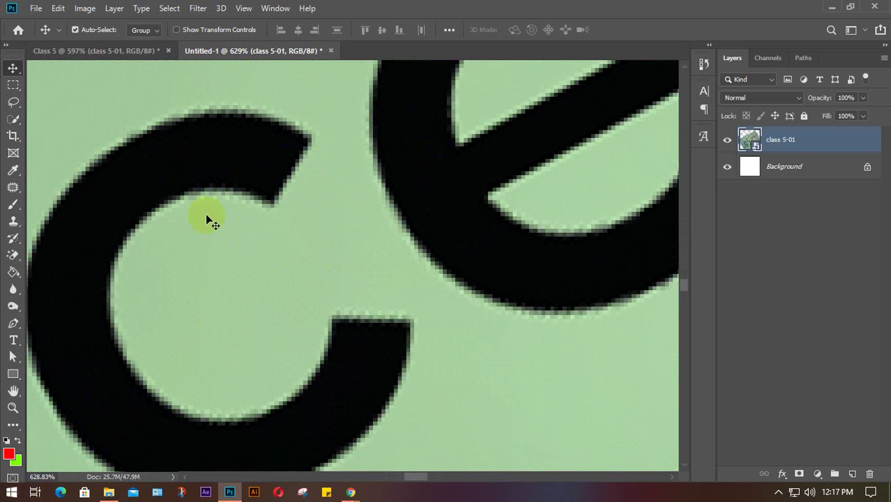
# Step: Float the Untitled-1 window beside Class 5 to compare their text sharpness side by side, and dock it back among the document tabs
pyautogui.moveTo(249, 53); pyautogui.dragTo(288, 118)
pyautogui.moveTo(401, 120); pyautogui.dragTo(601, 62)
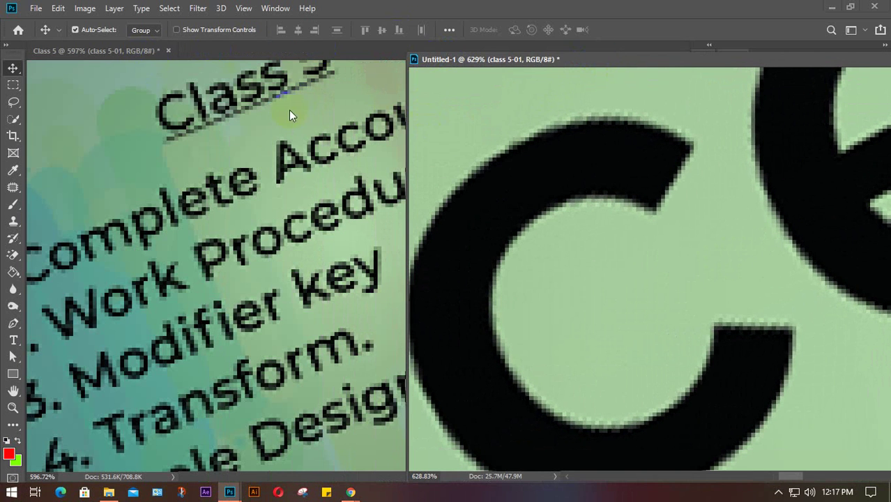
pyautogui.click(184, 213)
pyautogui.click(507, 224)
pyautogui.moveTo(486, 396)
pyautogui.mouseDown()
pyautogui.moveTo(275, 295)
pyautogui.moveTo(293, 254)
pyautogui.moveTo(413, 259)
pyautogui.moveTo(295, 251)
pyautogui.moveTo(365, 285)
pyautogui.moveTo(222, 260)
pyautogui.moveTo(507, 279)
pyautogui.mouseUp()
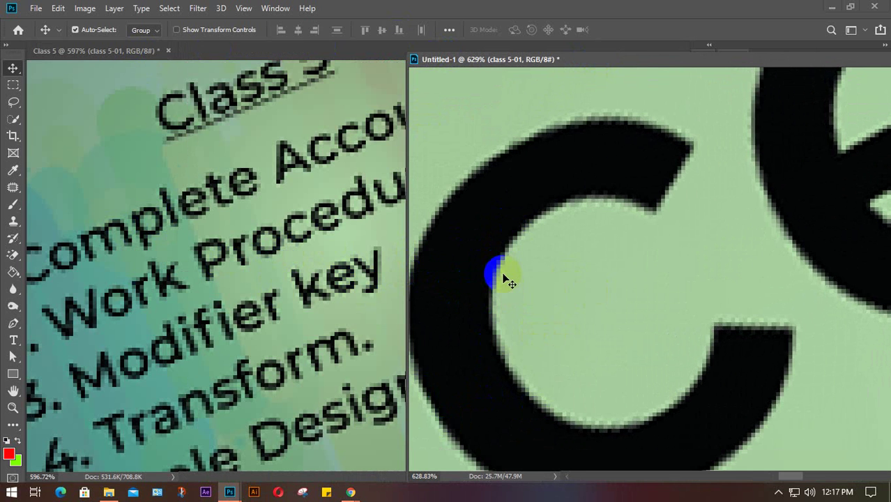
pyautogui.click(623, 59)
pyautogui.moveTo(623, 59); pyautogui.dragTo(292, 52)
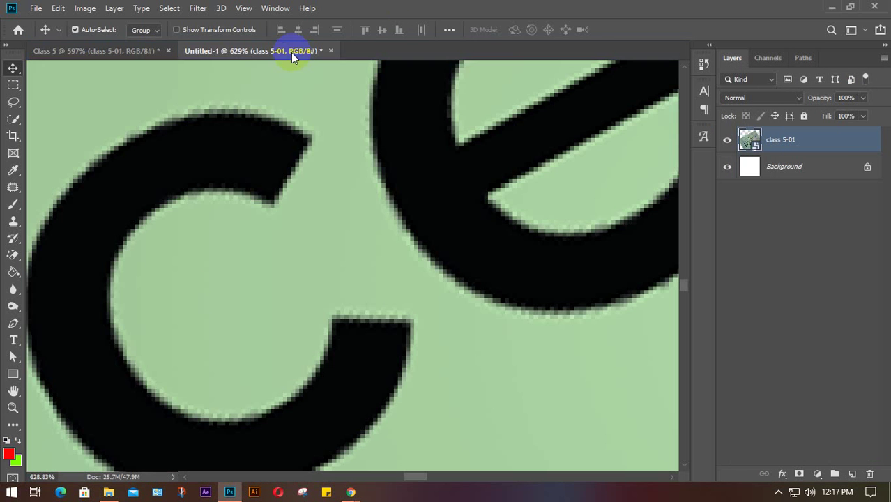
# Step: Switch to the Class 5 document and view its whole canvas with the rotated image
pyautogui.click(93, 51)
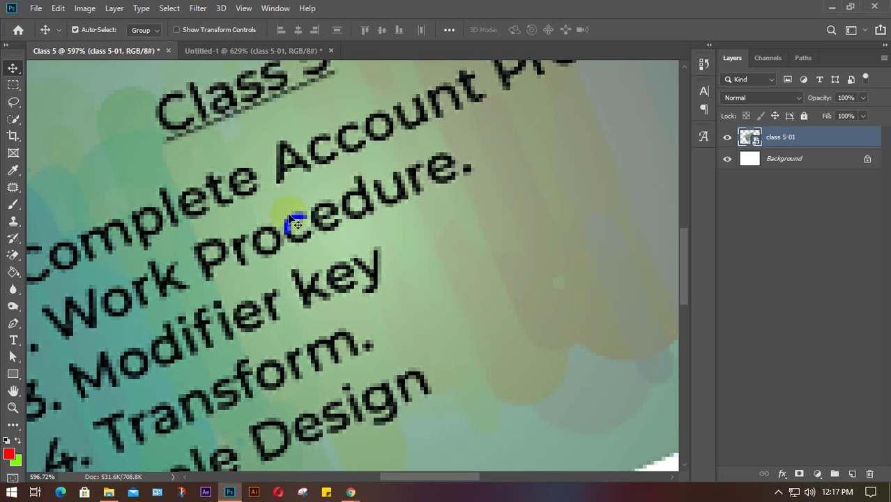
pyautogui.scroll(-5, 296, 223)
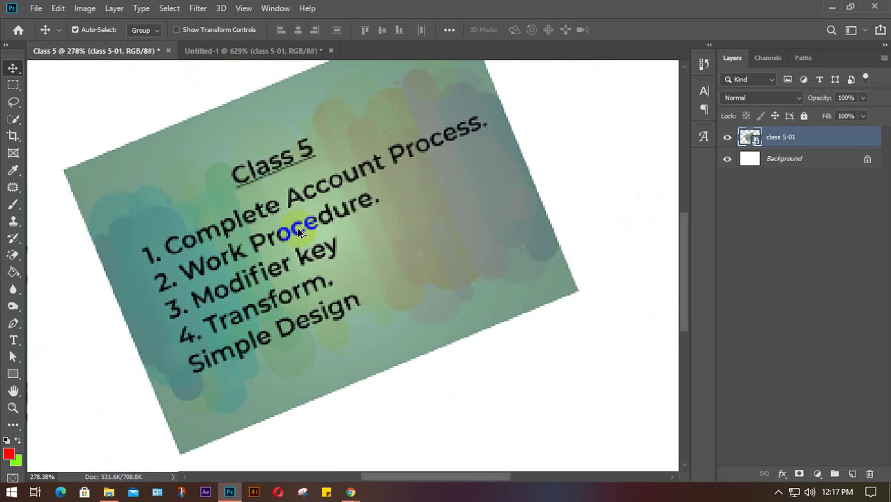
pyautogui.scroll(-1, 297, 227)
pyautogui.scroll(-1, 296, 226)
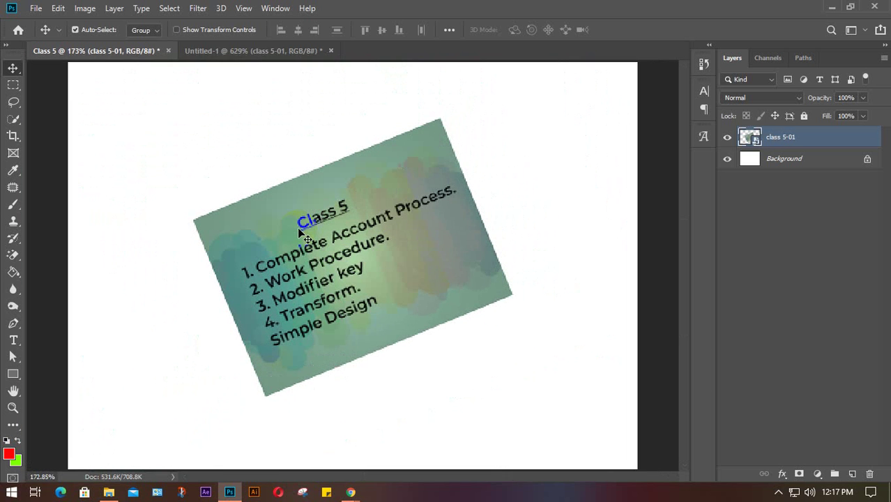
# Step: Switch to the Untitled-1 document and close it without saving, leaving only the Class 5 document open
pyautogui.scroll(-1, 297, 227)
pyautogui.click(241, 51)
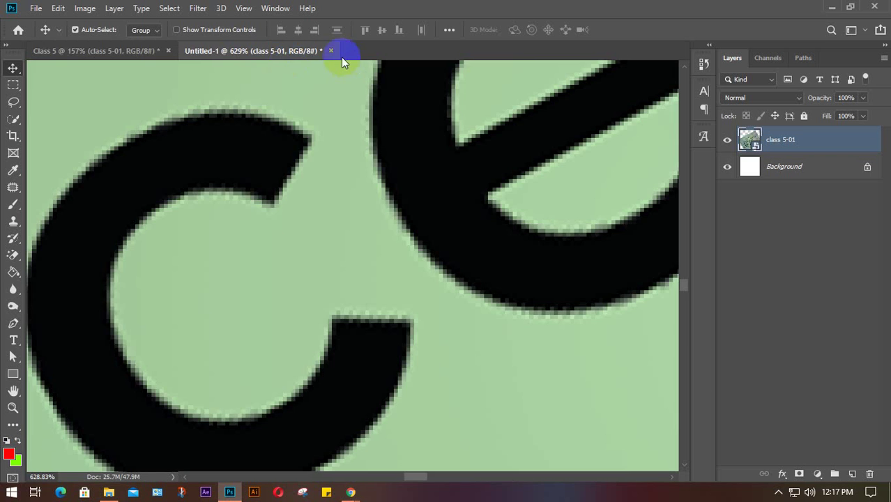
pyautogui.click(332, 50)
pyautogui.click(443, 195)
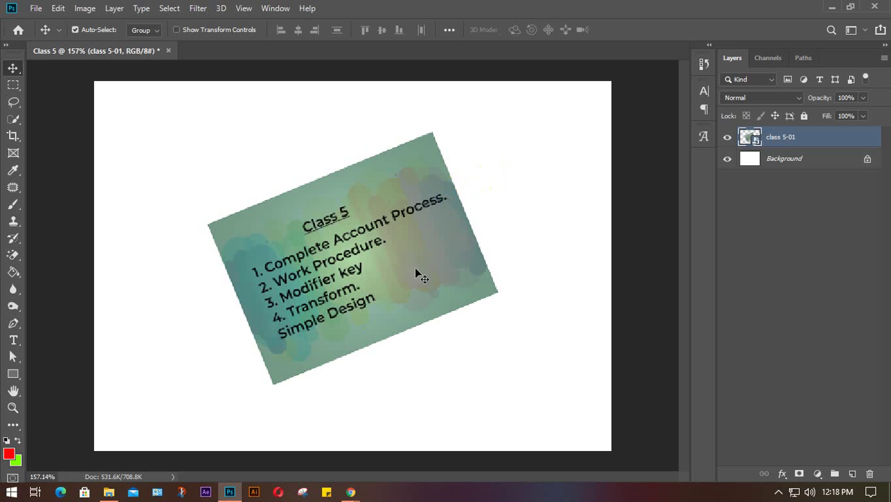
# Step: Straighten the tilted class 5-01 image to about 0° with Free Transform and apply the rotation
pyautogui.click(112, 134)
pyautogui.click(302, 190)
pyautogui.hotkey('ctrl', 't')
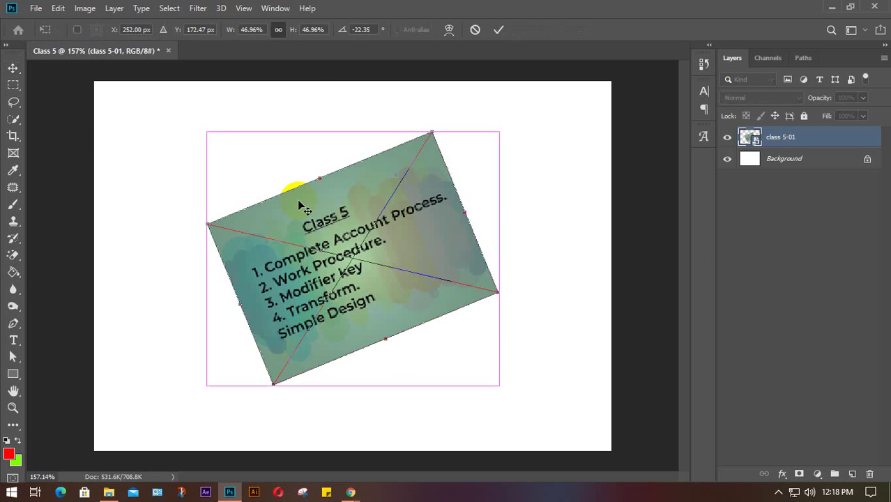
pyautogui.moveTo(437, 117); pyautogui.dragTo(505, 165)
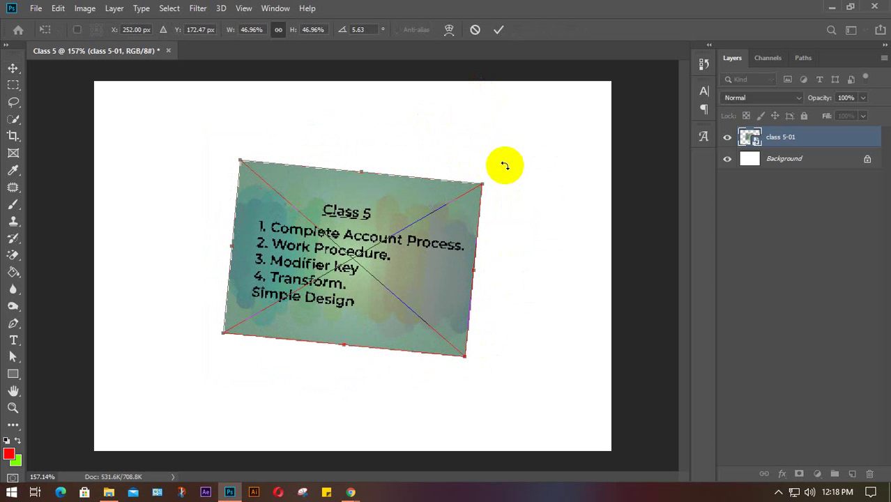
pyautogui.hotkey('ctrl', 'z')
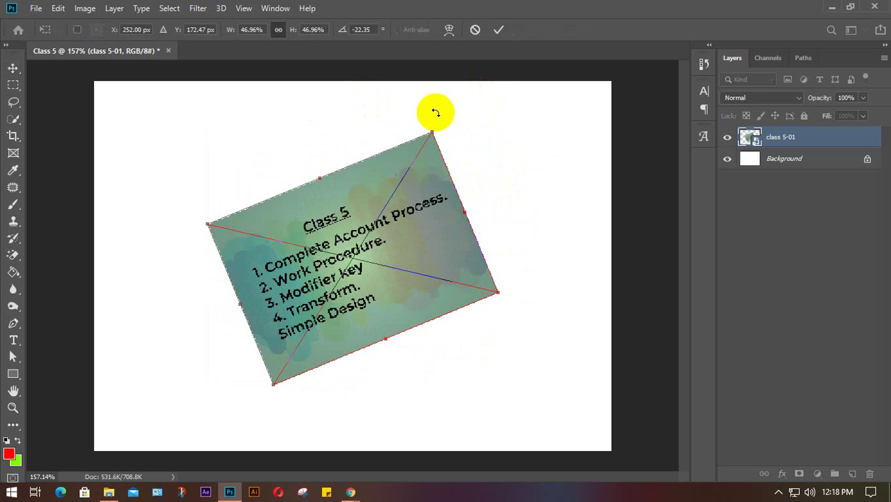
pyautogui.moveTo(441, 120); pyautogui.dragTo(477, 173)
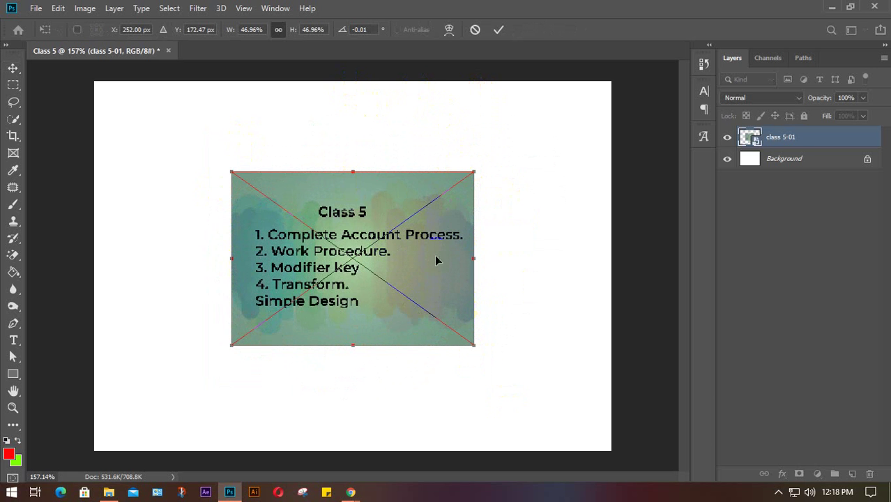
pyautogui.click(509, 232)
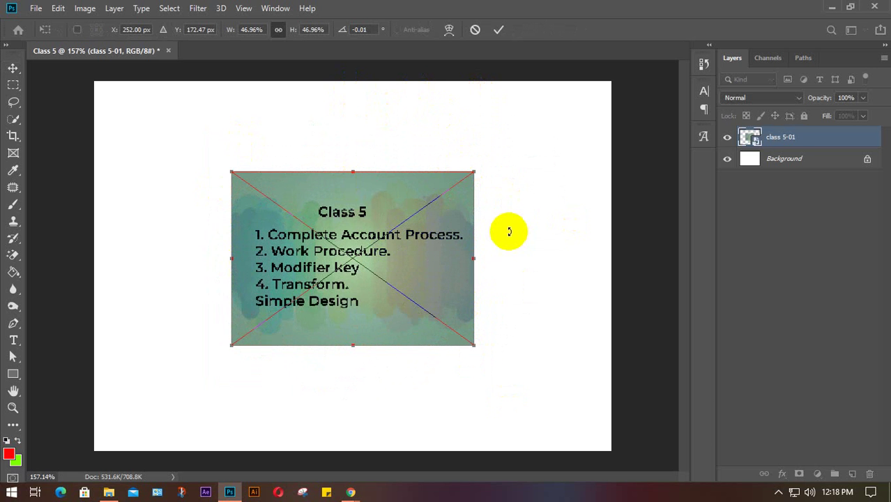
pyautogui.click(319, 144)
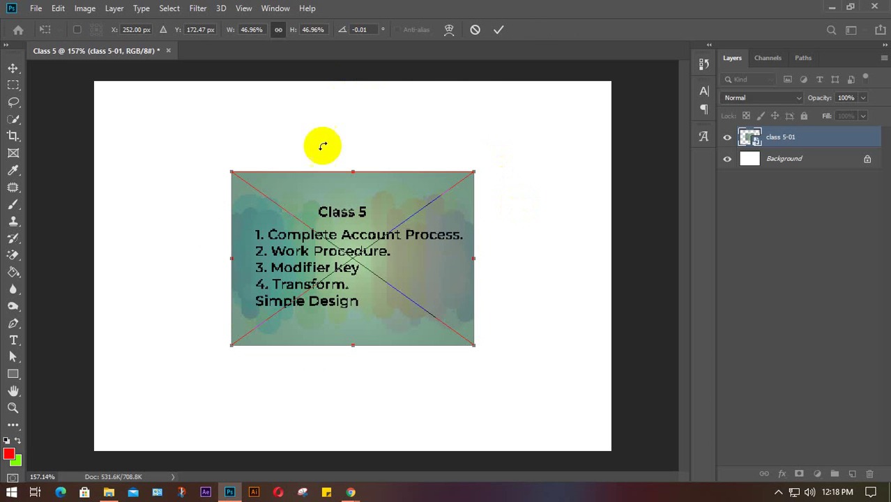
pyautogui.click(478, 177)
pyautogui.click(160, 147)
pyautogui.click(555, 306)
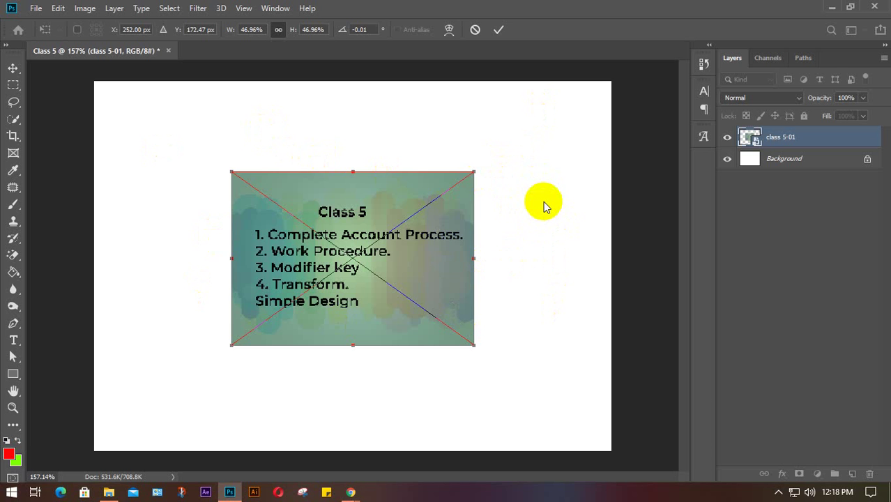
pyautogui.click(499, 29)
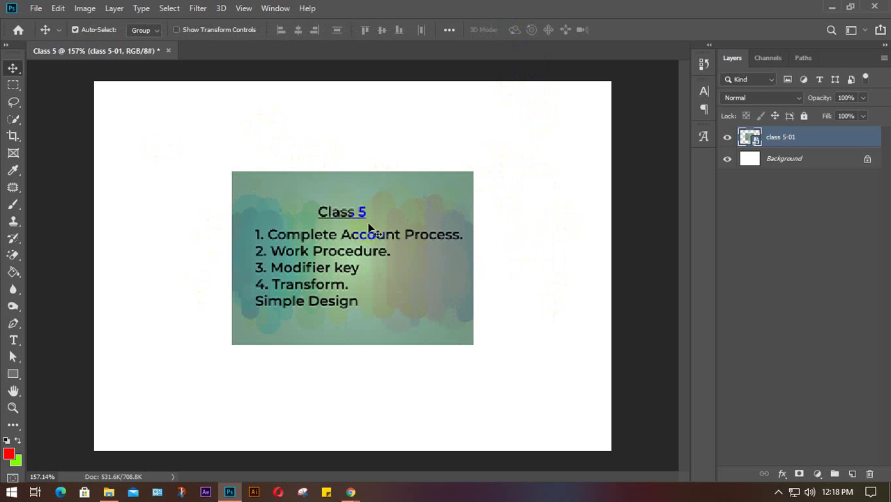
# Step: Delete the class 5-01 image layer from the document and add a new empty layer above the background
pyautogui.press('Delete')
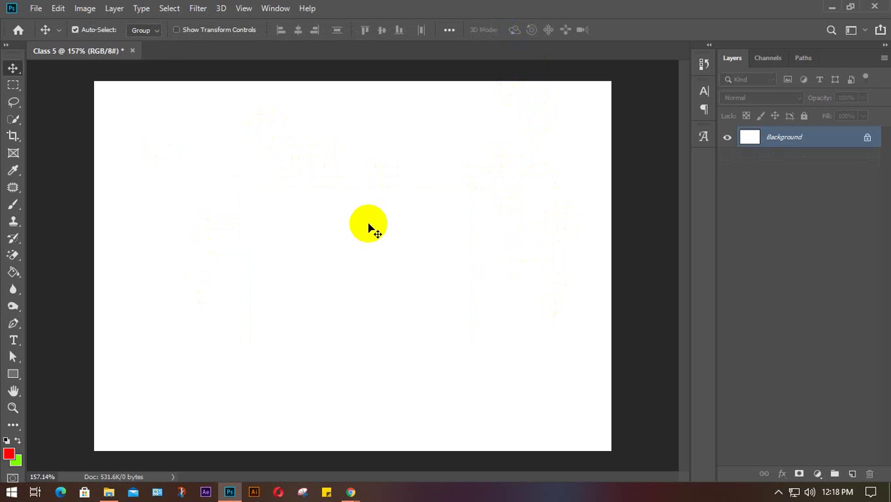
pyautogui.click(853, 474)
# Step: Draw a square marquee selection near the middle of the canvas, fill it with the red foreground color, and deselect it
pyautogui.click(19, 84)
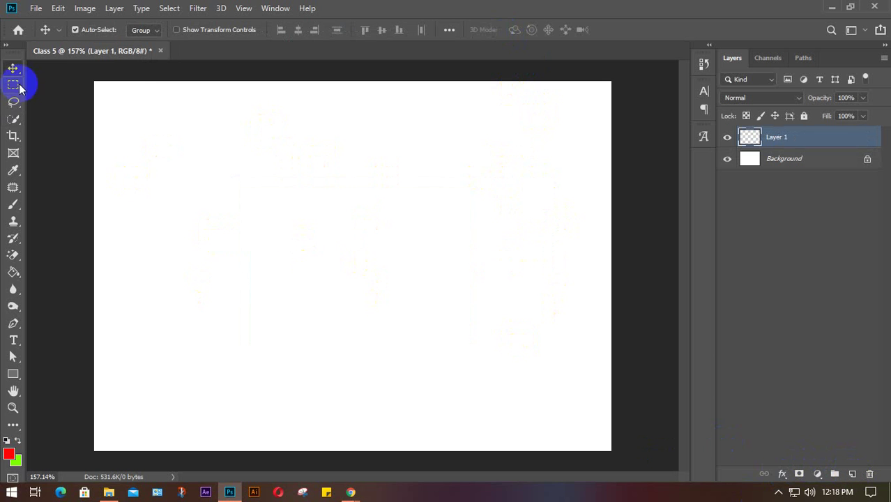
pyautogui.moveTo(17, 86); pyautogui.dragTo(61, 100)
pyautogui.click(62, 100)
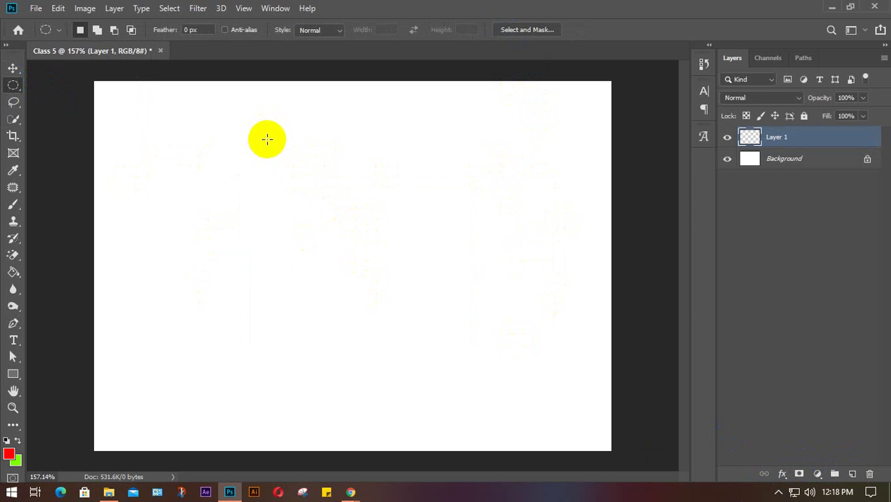
pyautogui.moveTo(13, 84); pyautogui.dragTo(98, 88)
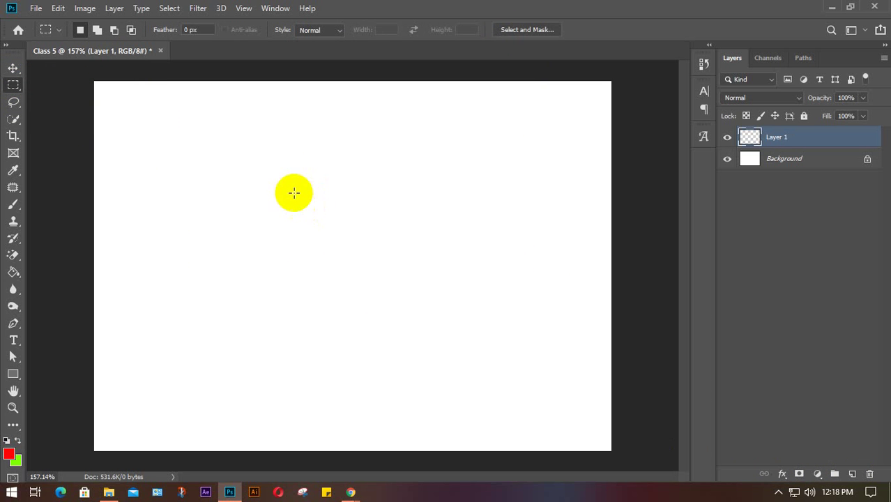
pyautogui.moveTo(285, 174); pyautogui.dragTo(377, 441)
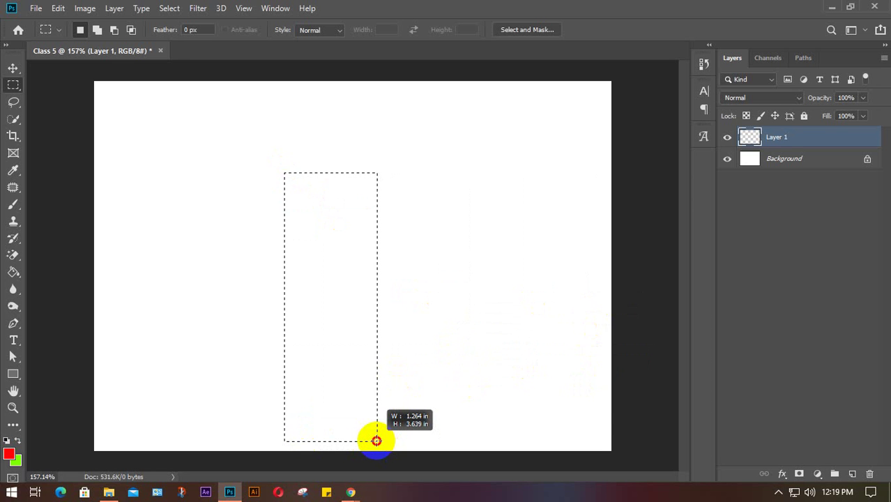
pyautogui.moveTo(377, 441)
pyautogui.mouseDown()
pyautogui.moveTo(377, 418)
pyautogui.moveTo(360, 437)
pyautogui.mouseUp()
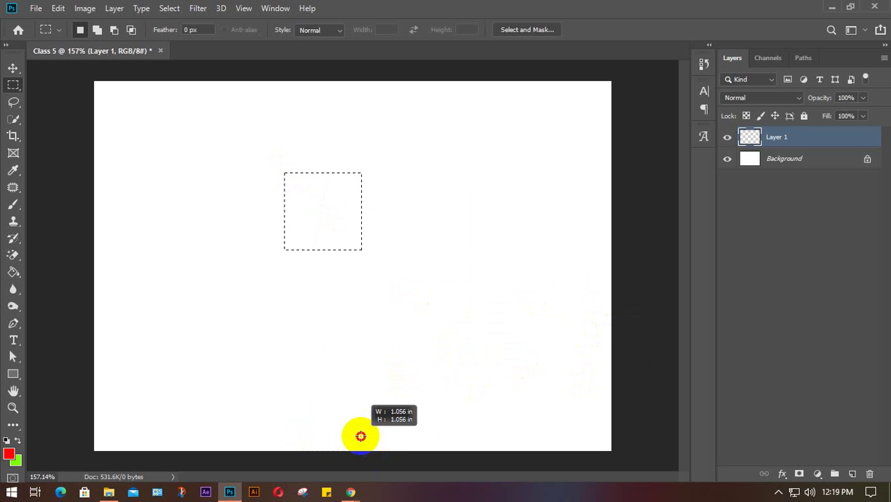
pyautogui.moveTo(361, 436); pyautogui.dragTo(471, 456)
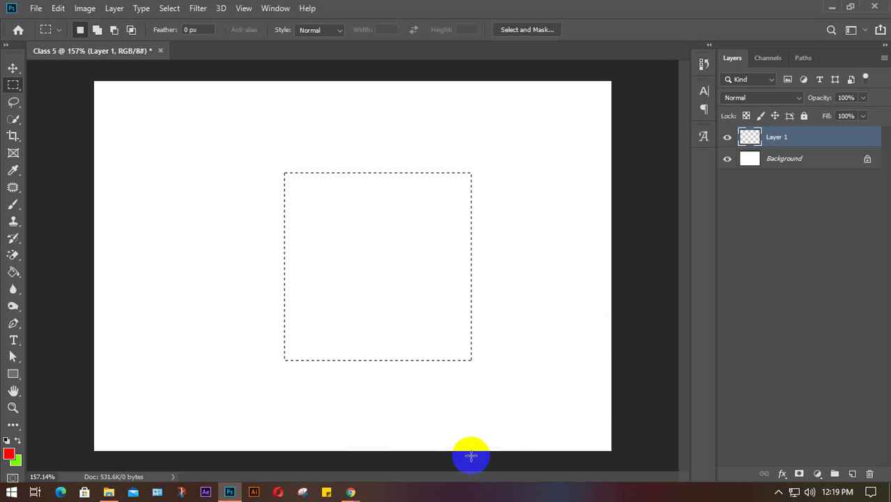
pyautogui.hotkey('alt', 'BackSpace')
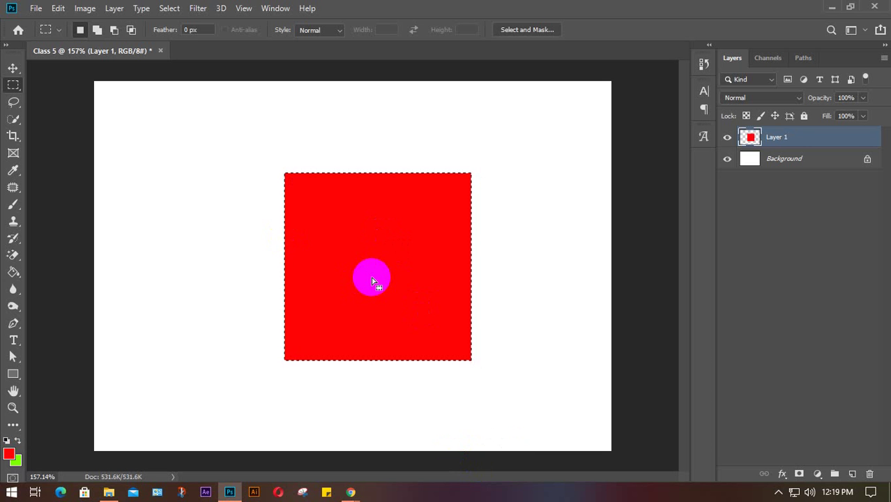
pyautogui.hotkey('ctrl', 'd')
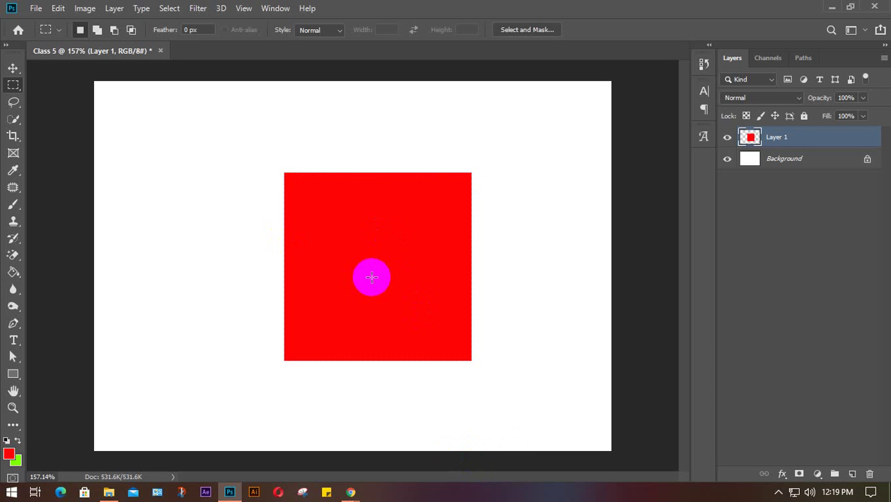
# Step: Move the red square slightly left and down, and rotate it about 45° into a diamond with Free Transform
pyautogui.press('v')
pyautogui.moveTo(404, 232); pyautogui.dragTo(388, 241)
pyautogui.click(292, 205)
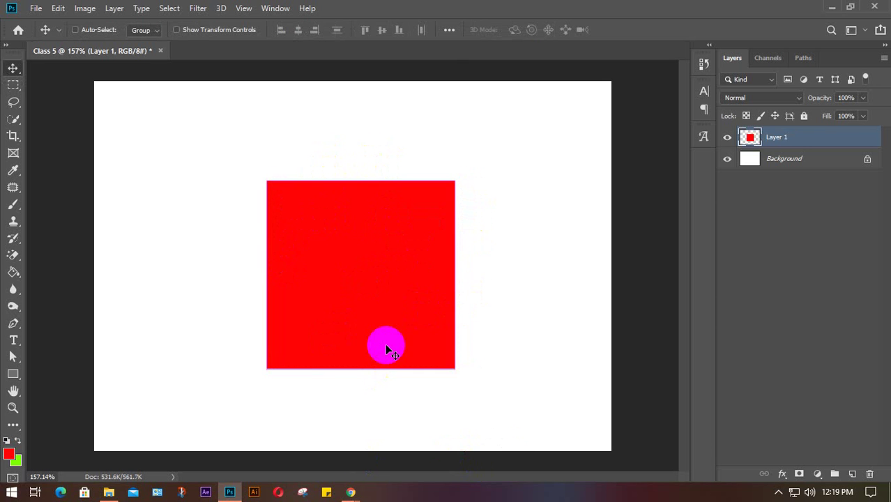
pyautogui.hotkey('ctrl', 't')
pyautogui.moveTo(464, 171); pyautogui.dragTo(511, 280)
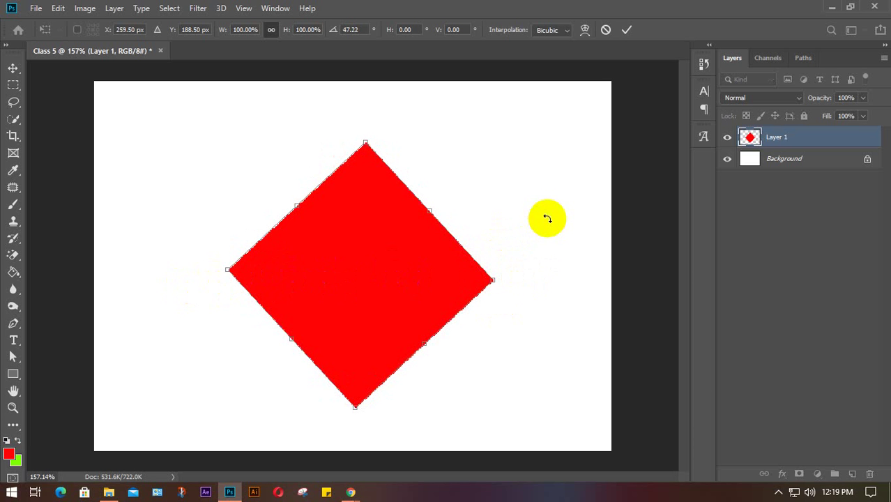
pyautogui.click(626, 30)
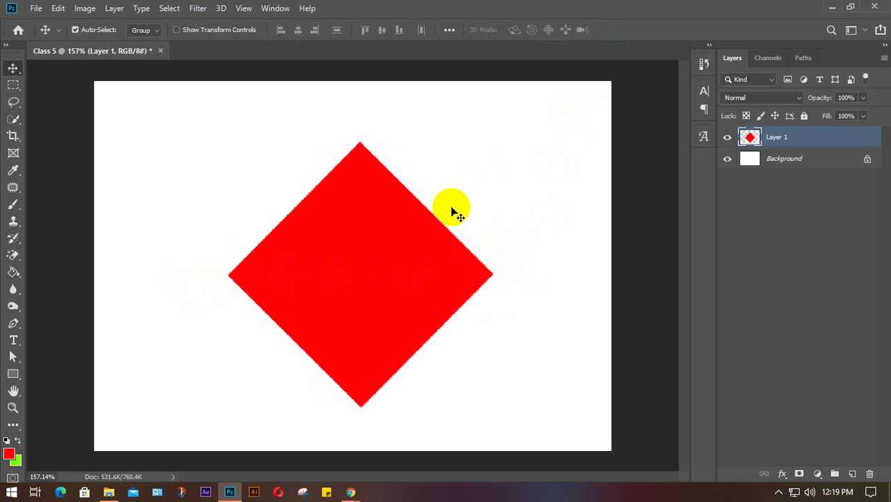
# Step: Show the rulers and place one horizontal and one vertical guide crossing through the centre of the red diamond
pyautogui.hotkey('ctrl', 'r')
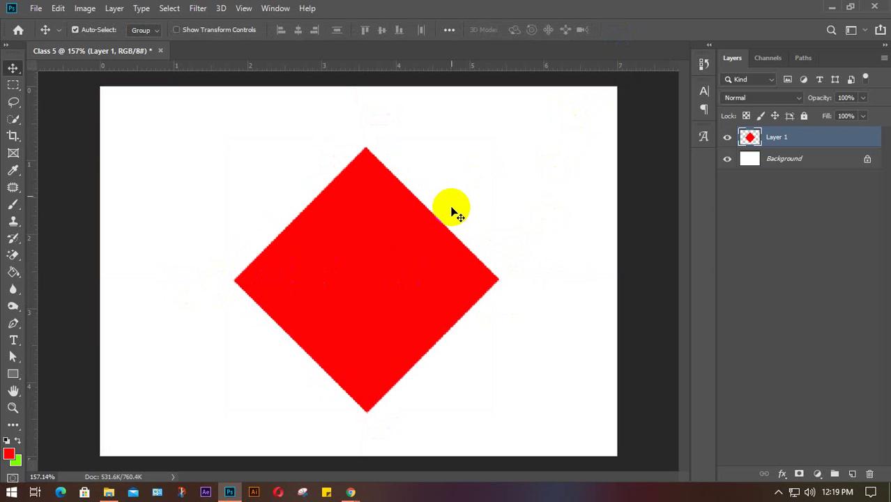
pyautogui.moveTo(28, 120); pyautogui.dragTo(209, 69)
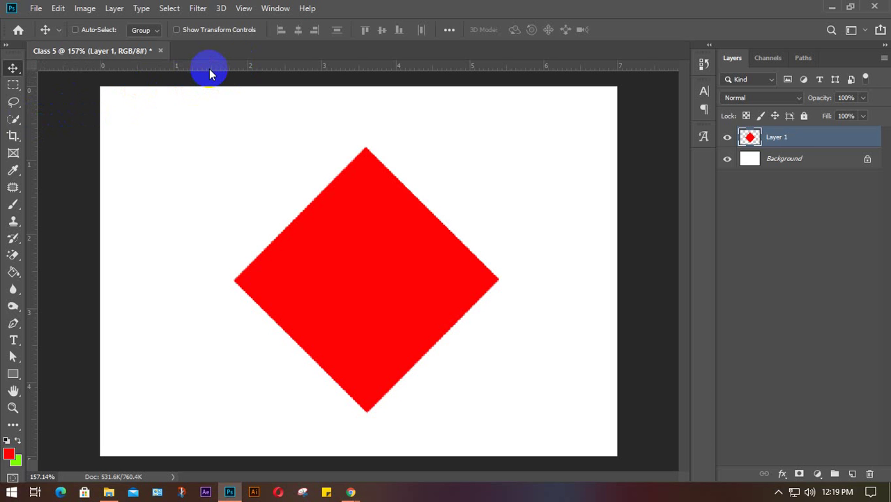
pyautogui.hotkey('ctrl', 'r')
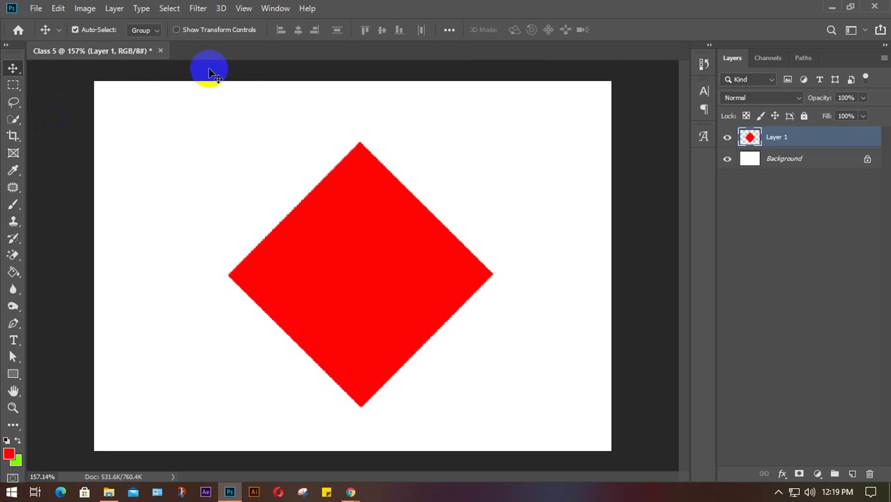
pyautogui.hotkey('ctrl', 'r')
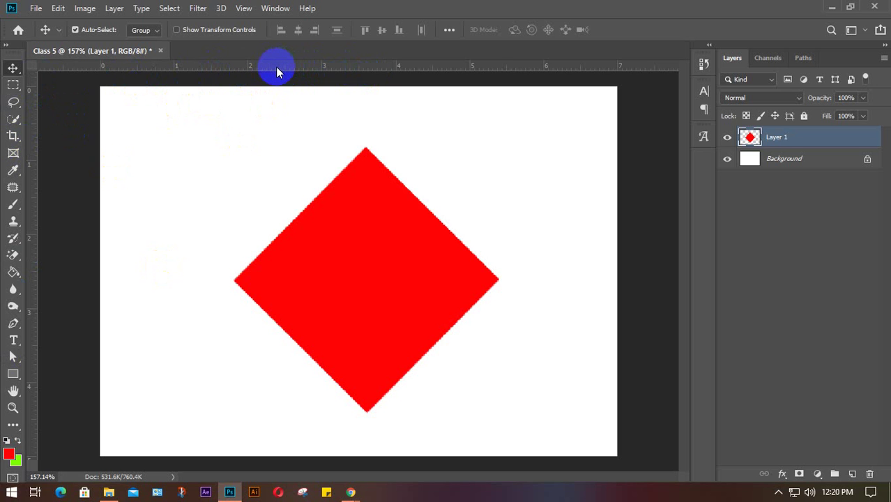
pyautogui.moveTo(277, 68); pyautogui.dragTo(276, 278)
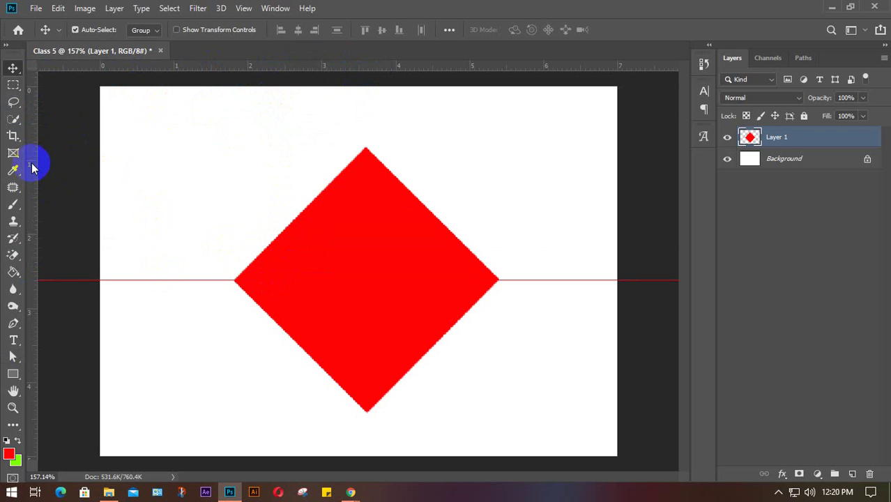
pyautogui.moveTo(31, 165); pyautogui.dragTo(367, 172)
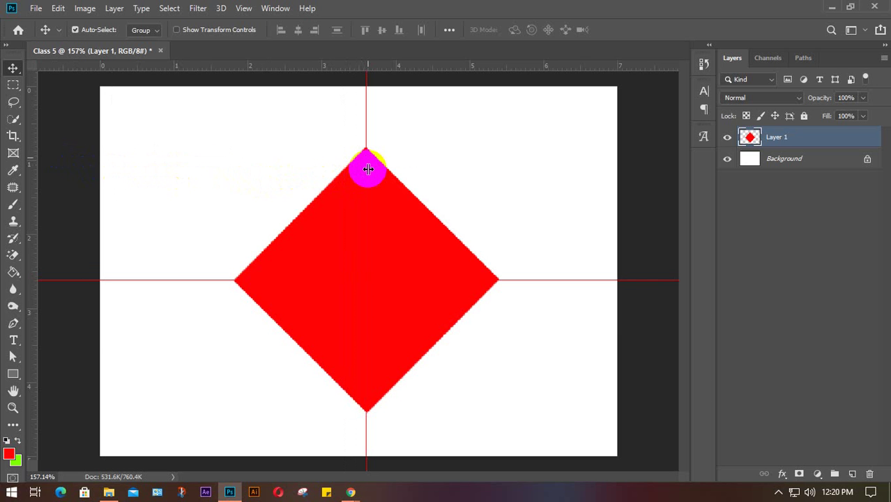
pyautogui.click(336, 265)
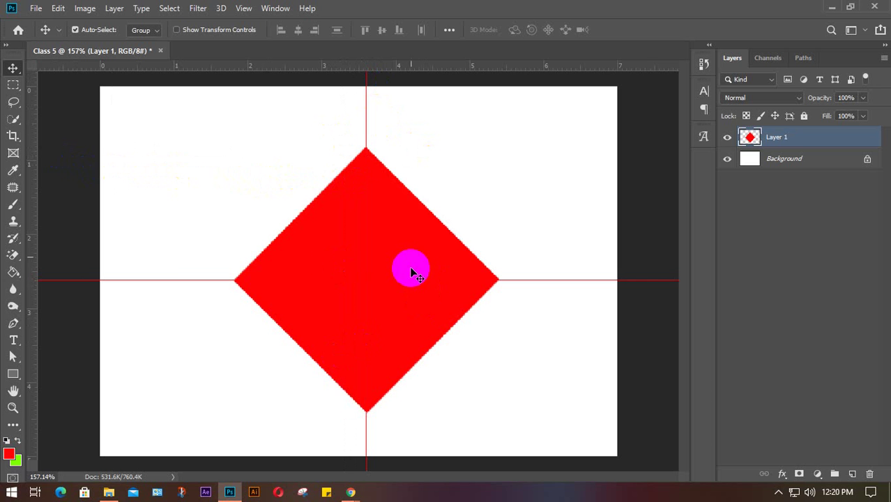
pyautogui.click(382, 214)
pyautogui.click(413, 230)
pyautogui.click(367, 261)
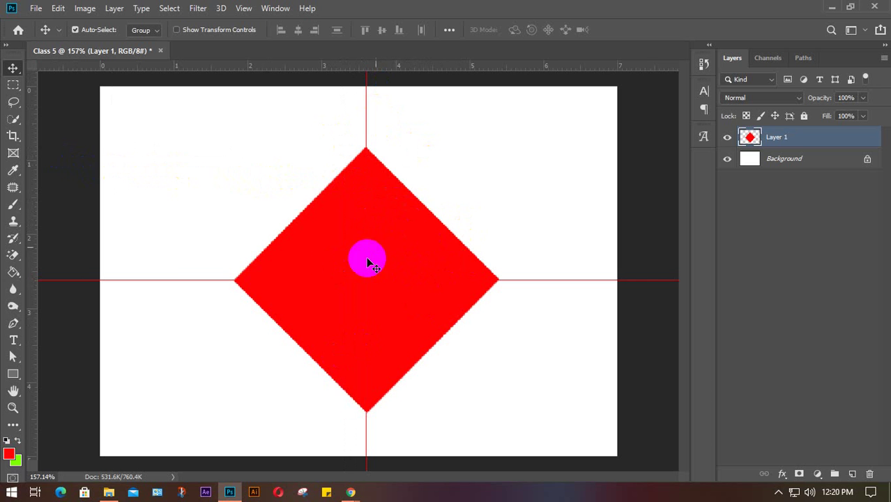
pyautogui.click(429, 300)
pyautogui.click(363, 91)
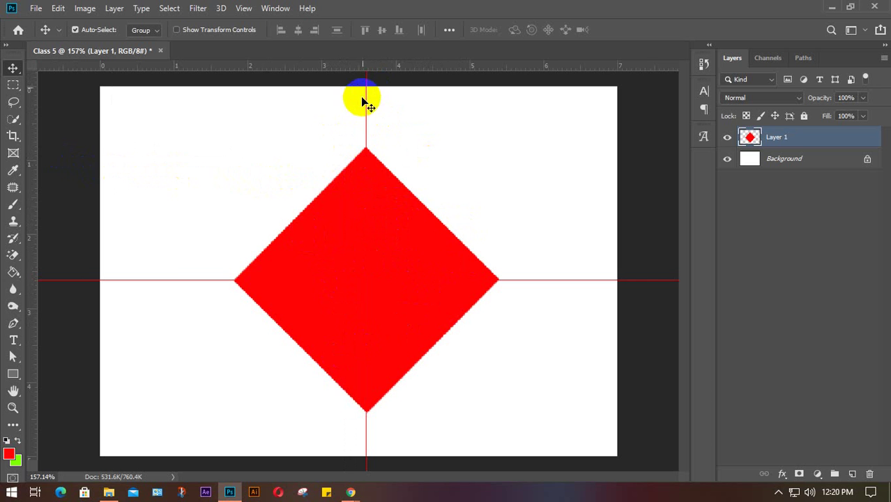
# Step: Open the Guides, Grid & Slices preferences
pyautogui.click(58, 8)
pyautogui.moveTo(104, 481)
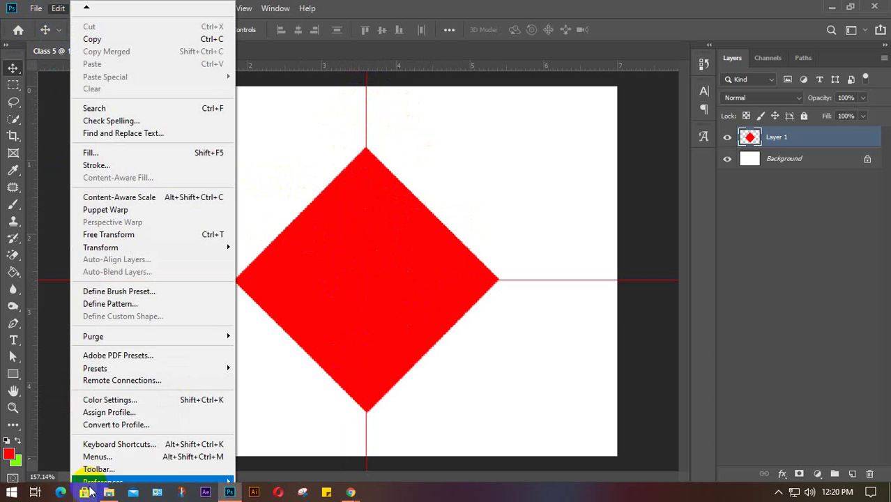
pyautogui.moveTo(155, 480)
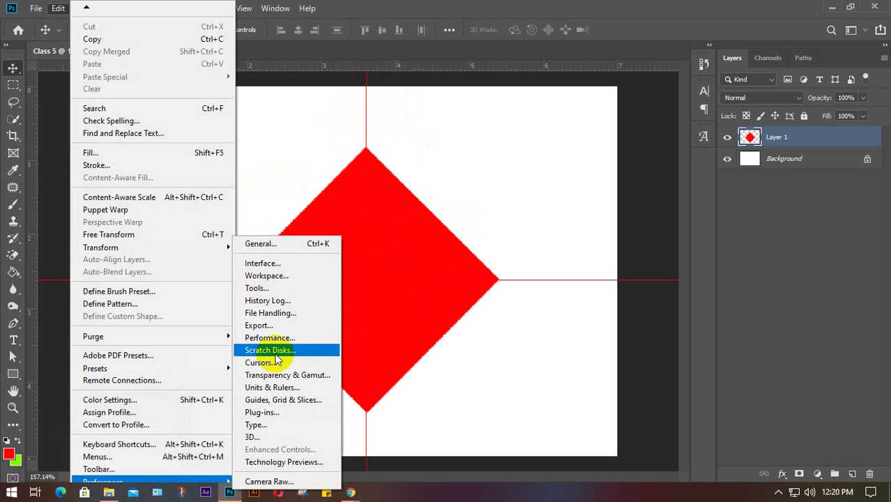
pyautogui.click(267, 399)
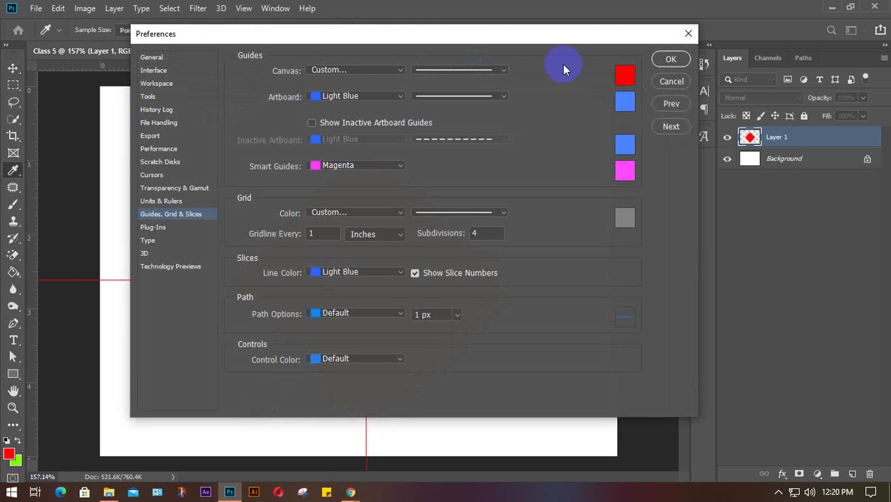
# Step: Set the canvas guides to a custom cyan color, 00eaff
pyautogui.click(625, 75)
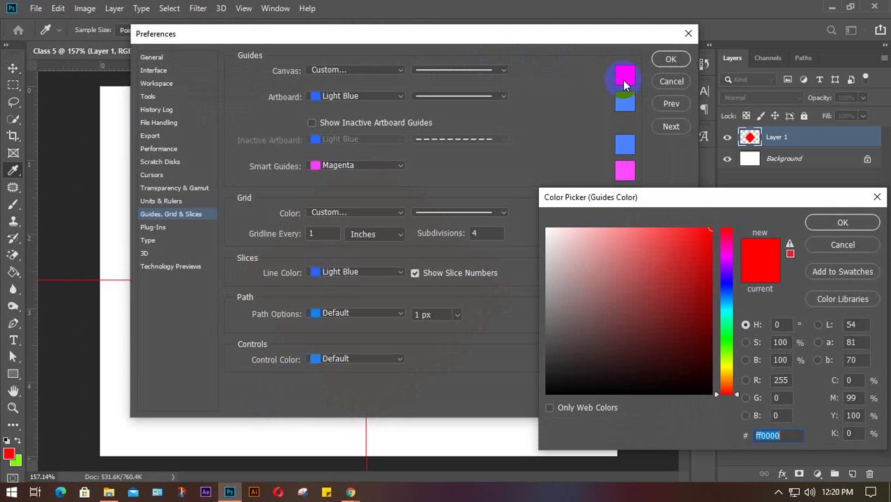
pyautogui.click(725, 308)
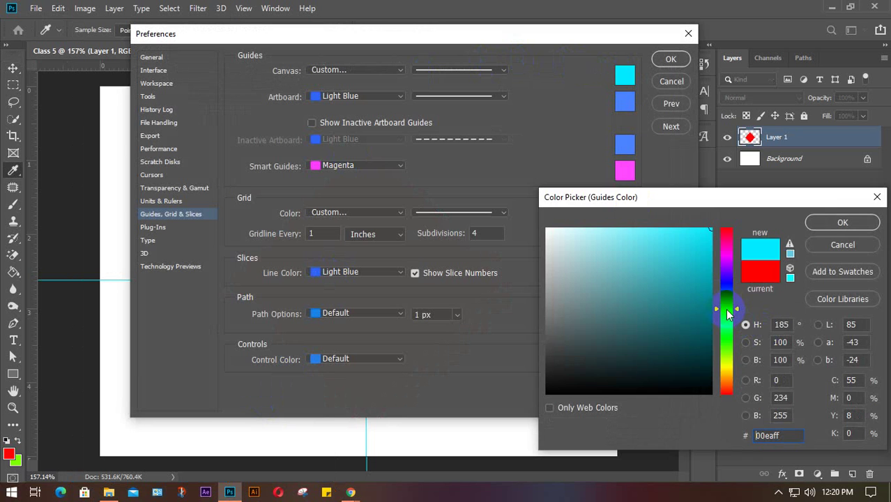
pyautogui.click(825, 222)
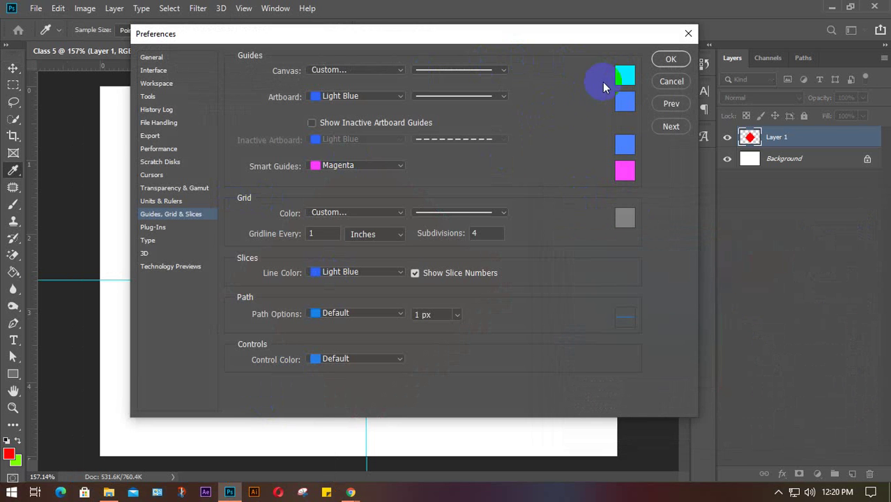
# Step: Set the canvas guide color to the Medium Blue preset and apply the preferences
pyautogui.click(398, 71)
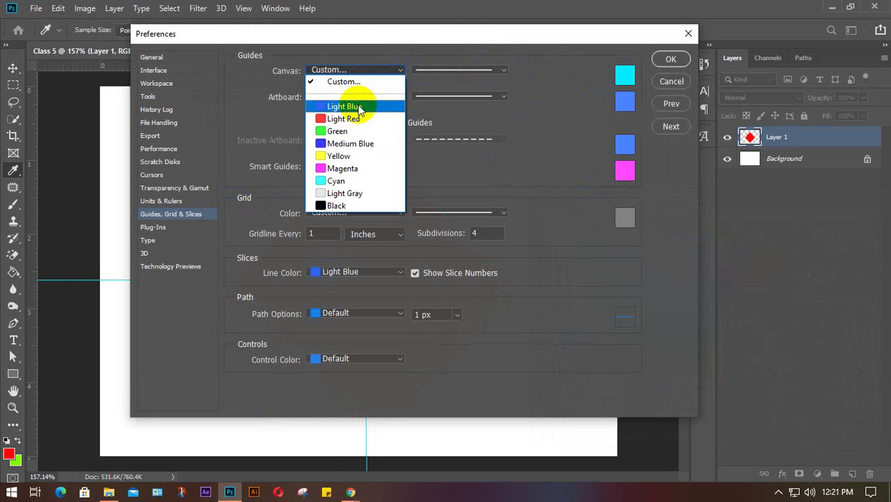
pyautogui.click(364, 143)
pyautogui.click(663, 60)
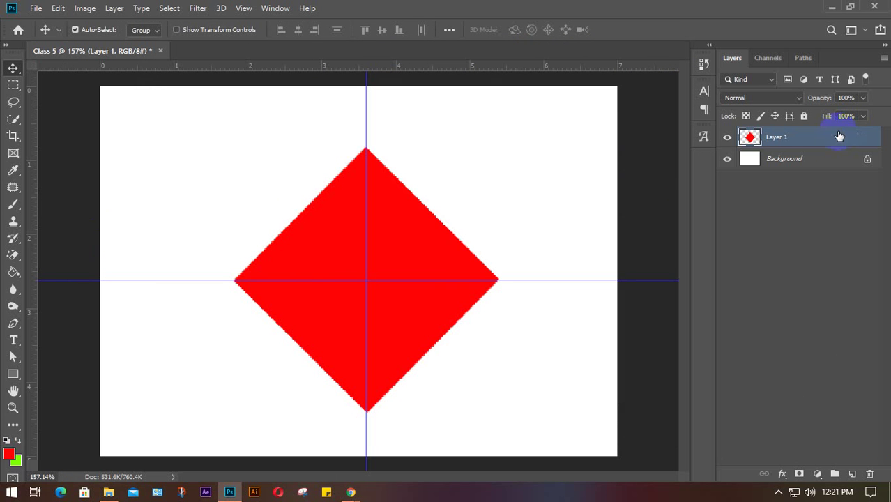
# Step: Check the Free Transform box of the red diamond against the two crossing guides, leaving the shape untransformed
pyautogui.click(440, 236)
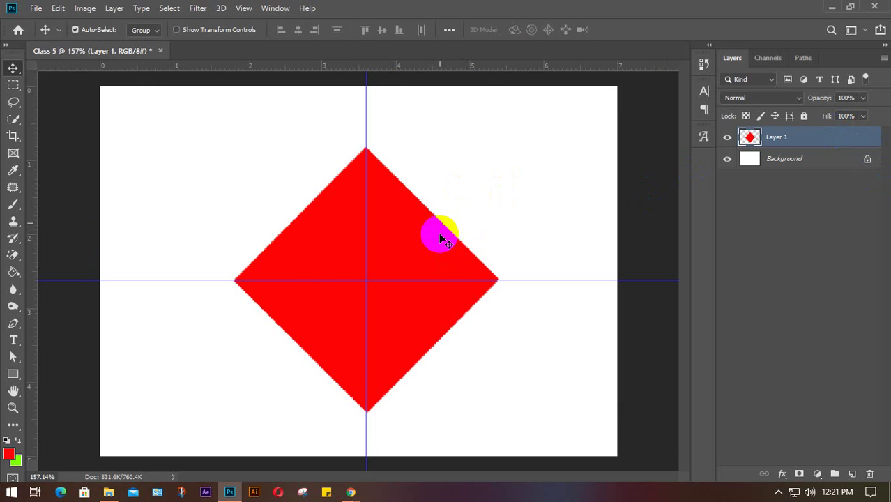
pyautogui.hotkey('ctrl', 't')
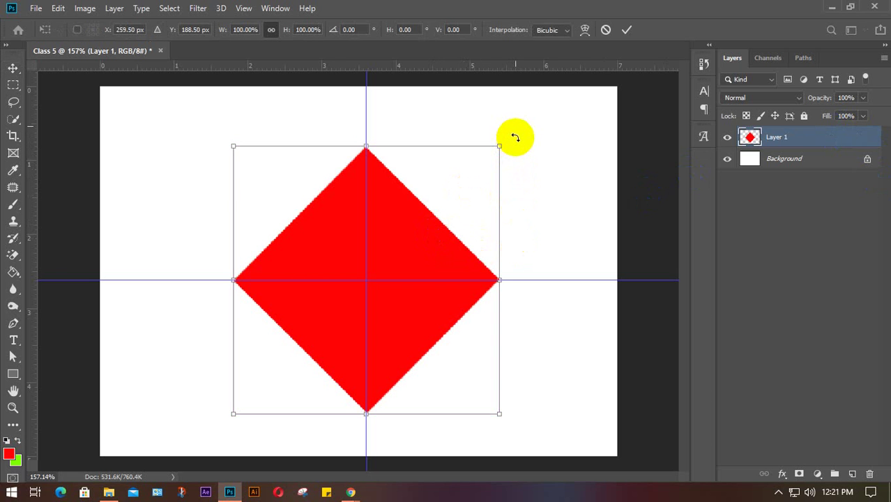
pyautogui.click(419, 222)
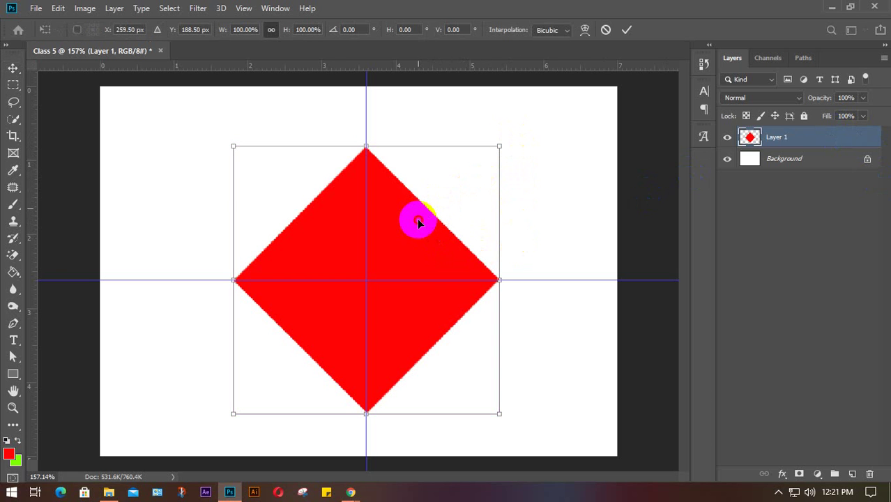
pyautogui.click(627, 29)
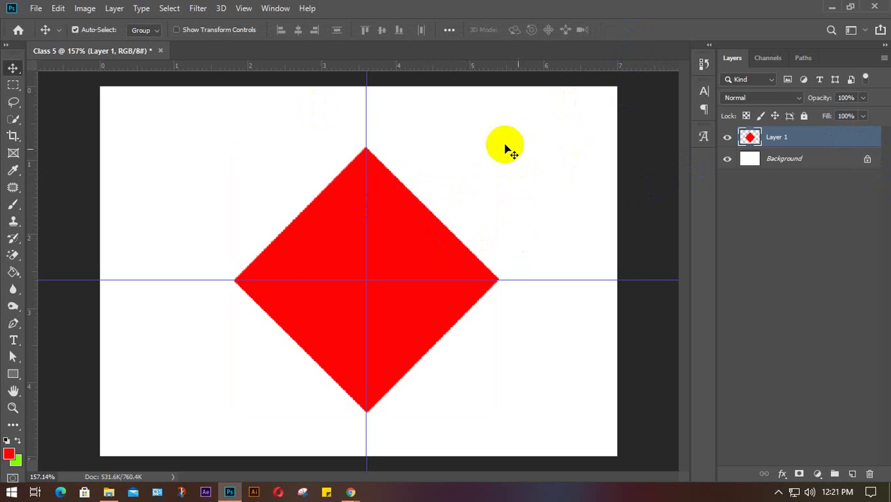
pyautogui.click(400, 280)
pyautogui.moveTo(401, 277); pyautogui.dragTo(406, 241)
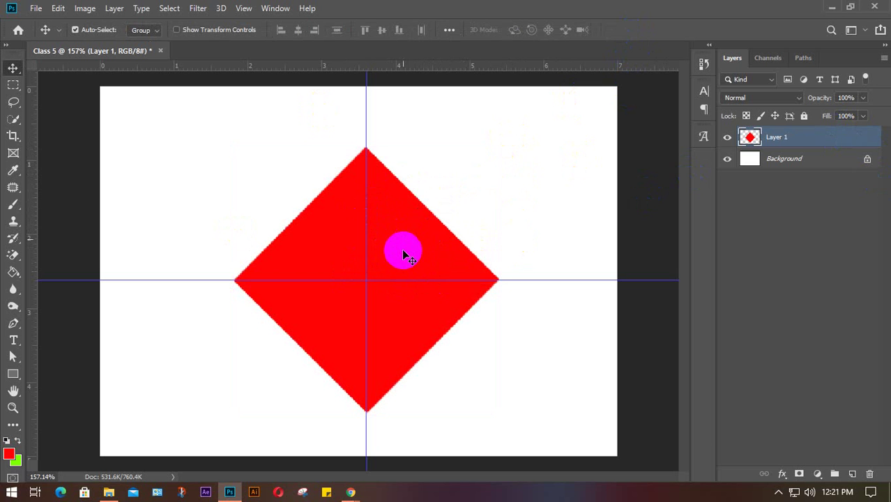
pyautogui.click(355, 162)
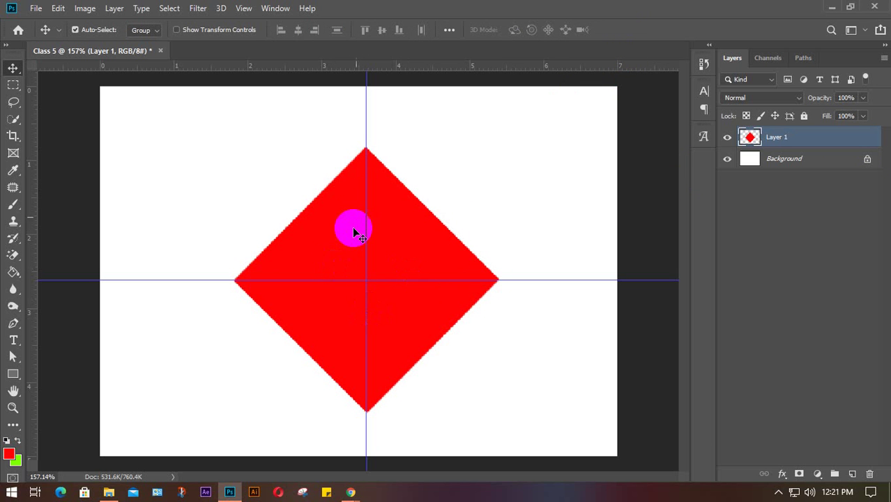
pyautogui.click(422, 216)
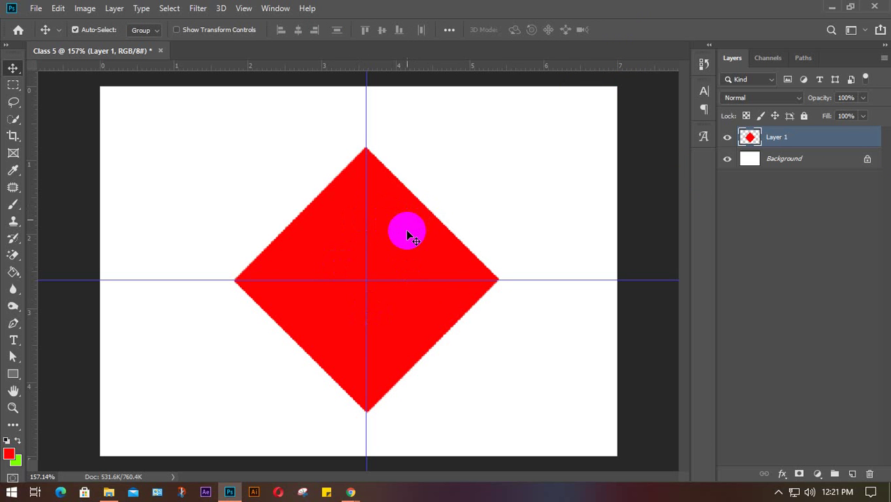
# Step: Move the red diamond and its horizontal guide up about 0.7 inch, and add another horizontal guide across the diamond's lower half
pyautogui.moveTo(408, 235); pyautogui.dragTo(412, 185)
pyautogui.moveTo(469, 281); pyautogui.dragTo(470, 233)
pyautogui.moveTo(420, 68); pyautogui.dragTo(410, 297)
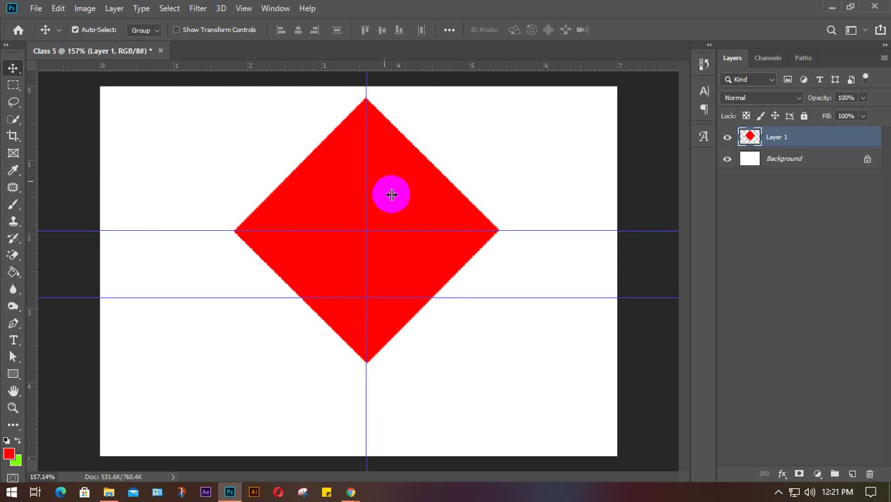
# Step: Draw a small square marquee selection below the red diamond and fill it with dark teal 004c53 as the background color
pyautogui.click(14, 86)
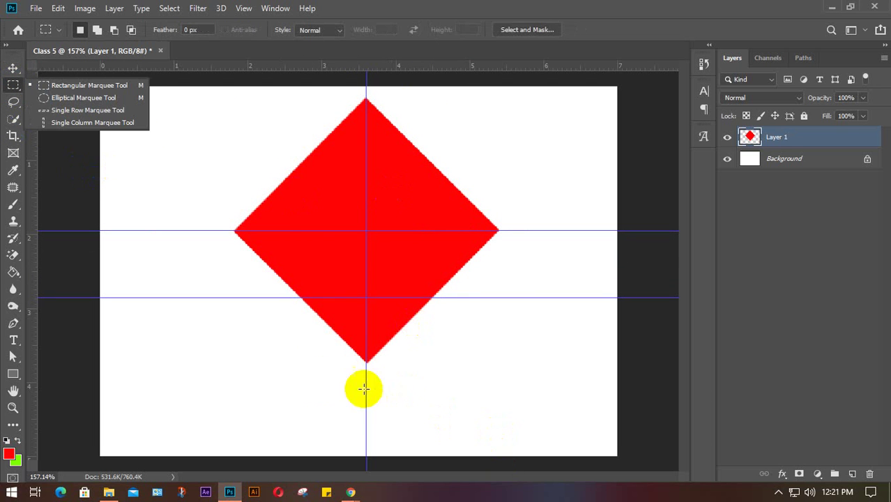
pyautogui.moveTo(323, 381); pyautogui.dragTo(390, 435)
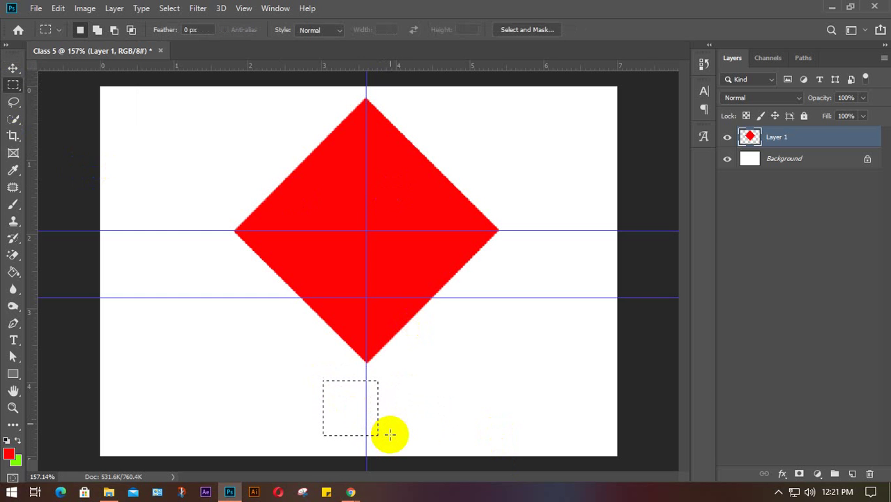
pyautogui.click(15, 462)
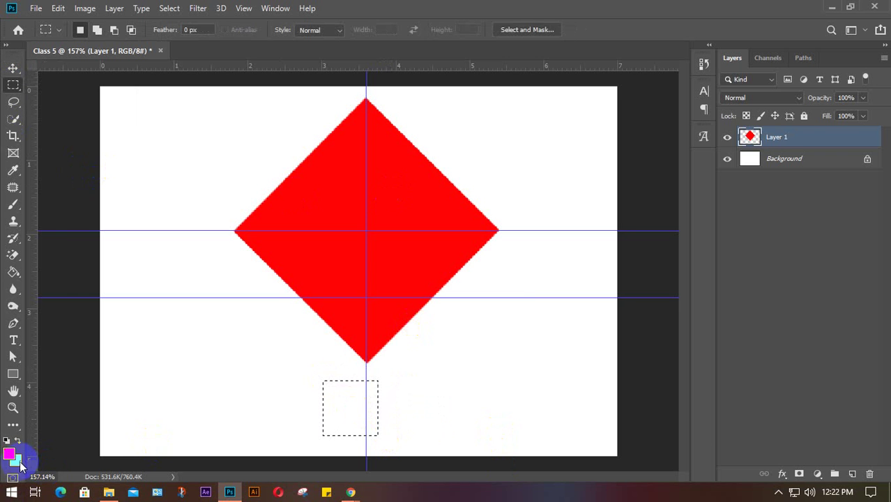
pyautogui.click(728, 303)
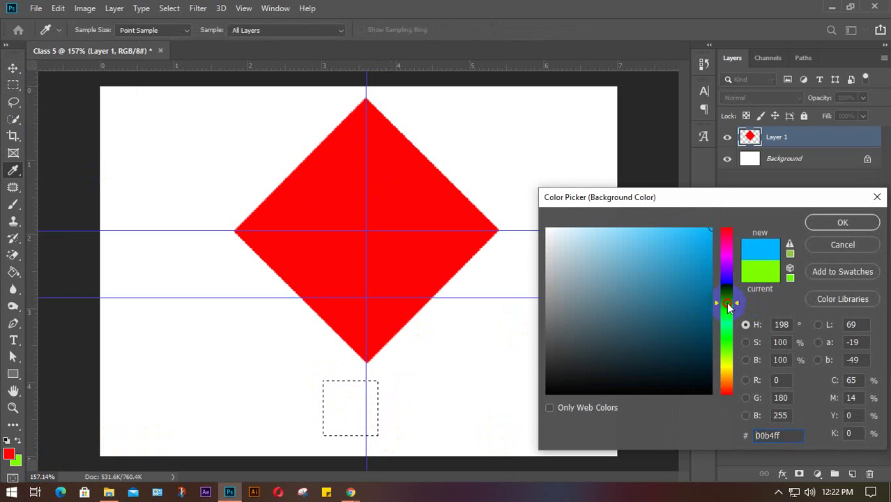
pyautogui.click(724, 283)
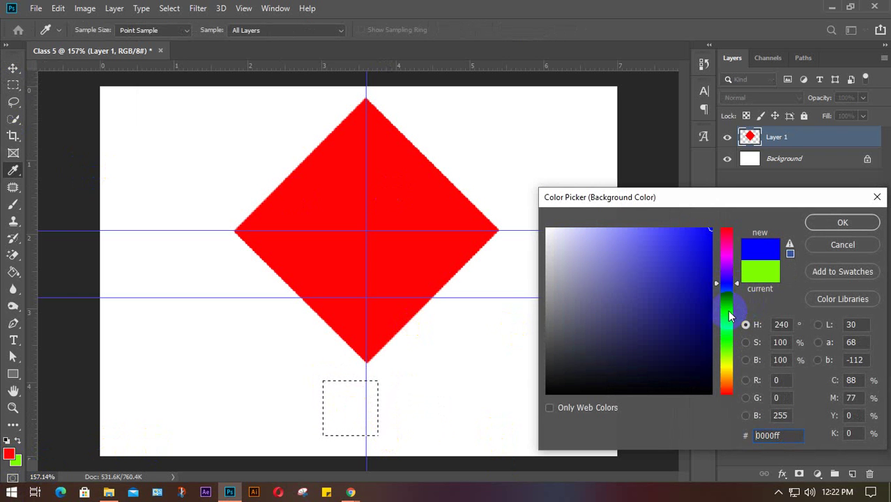
pyautogui.click(724, 312)
pyautogui.click(710, 340)
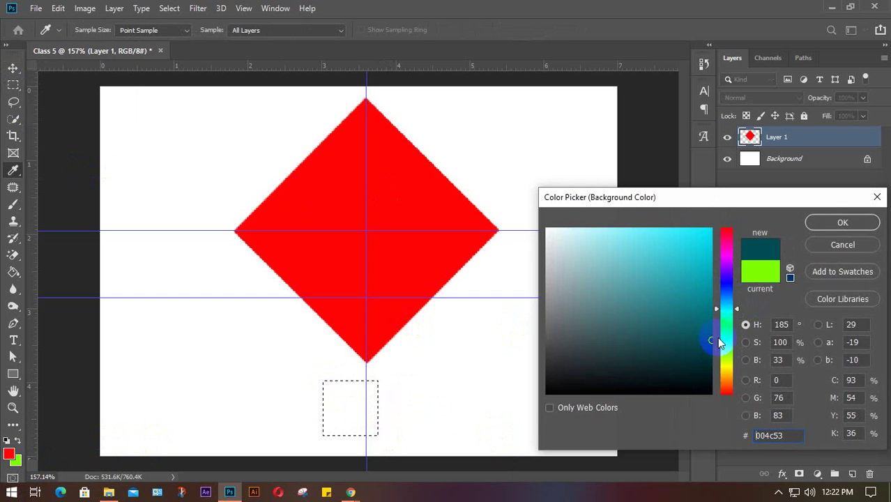
pyautogui.click(821, 225)
pyautogui.press('m')
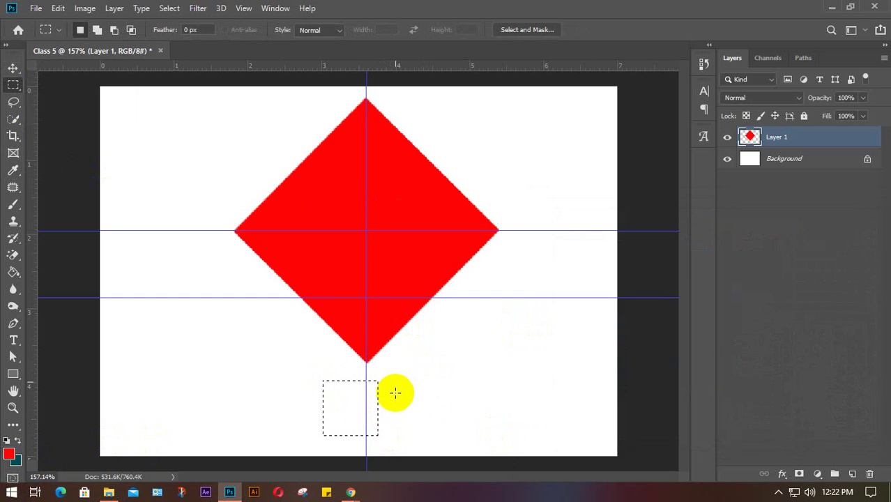
pyautogui.hotkey('ctrl', 'BackSpace')
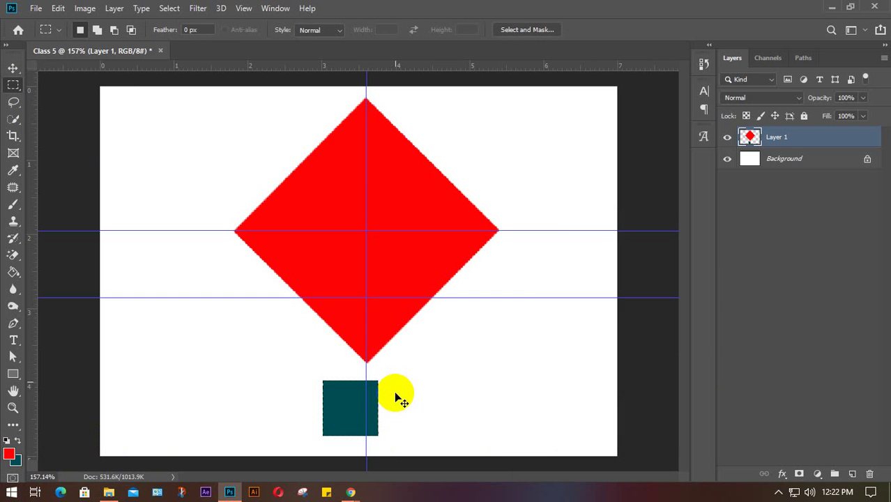
# Step: Check the Free Transform box of Layer 1 around the diamond and the teal square together, without transforming them
pyautogui.press('v')
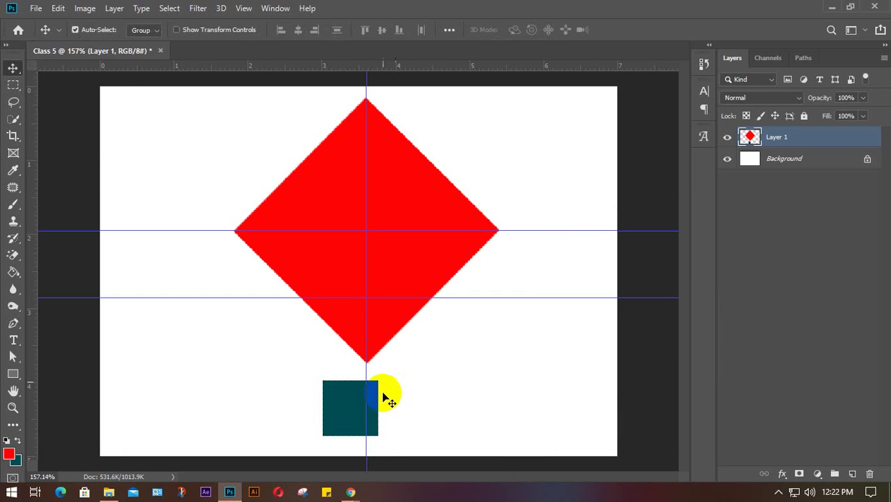
pyautogui.click(351, 419)
pyautogui.hotkey('ctrl', 't')
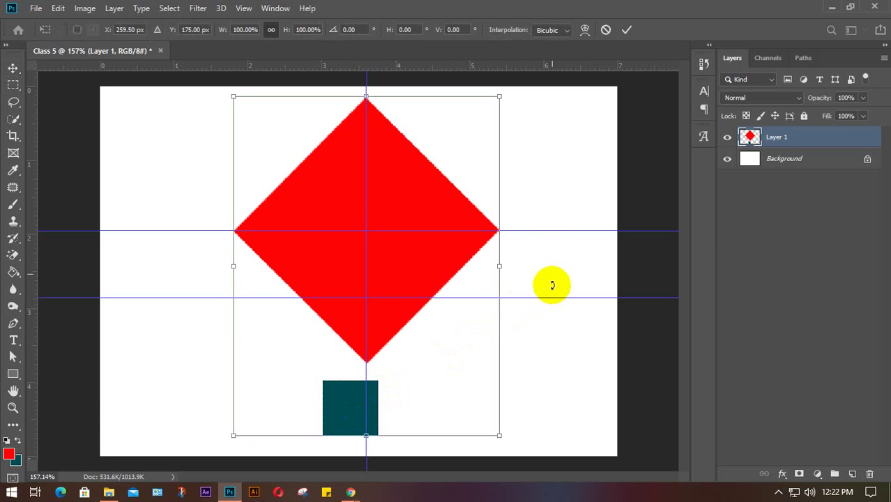
pyautogui.click(440, 189)
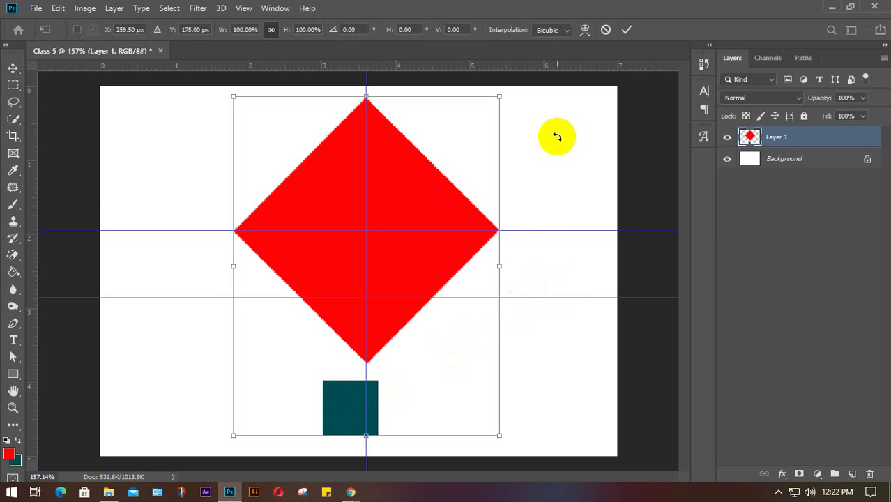
pyautogui.press('Return')
pyautogui.moveTo(396, 166)
pyautogui.mouseDown()
pyautogui.moveTo(472, 170)
pyautogui.moveTo(321, 163)
pyautogui.moveTo(420, 163)
pyautogui.moveTo(367, 157)
pyautogui.moveTo(394, 164)
pyautogui.mouseUp()
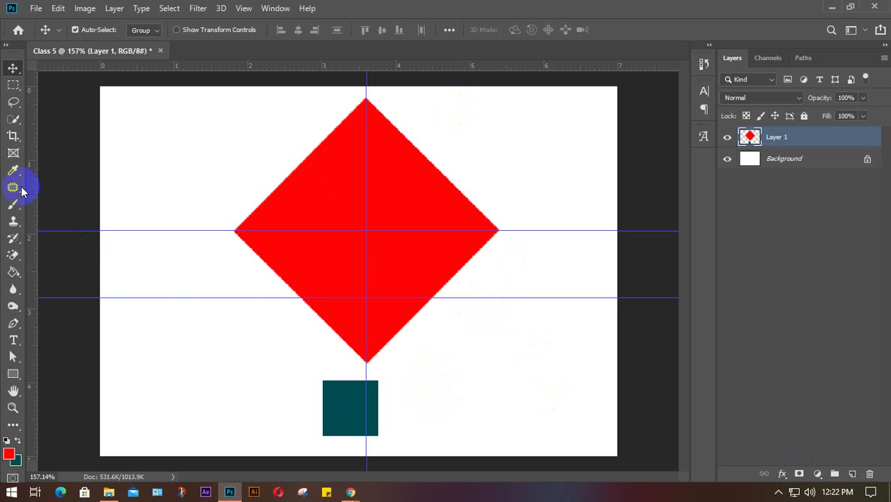
# Step: Select the area around the teal square with a rectangular marquee and copy it to a new layer
pyautogui.click(11, 88)
pyautogui.click(90, 86)
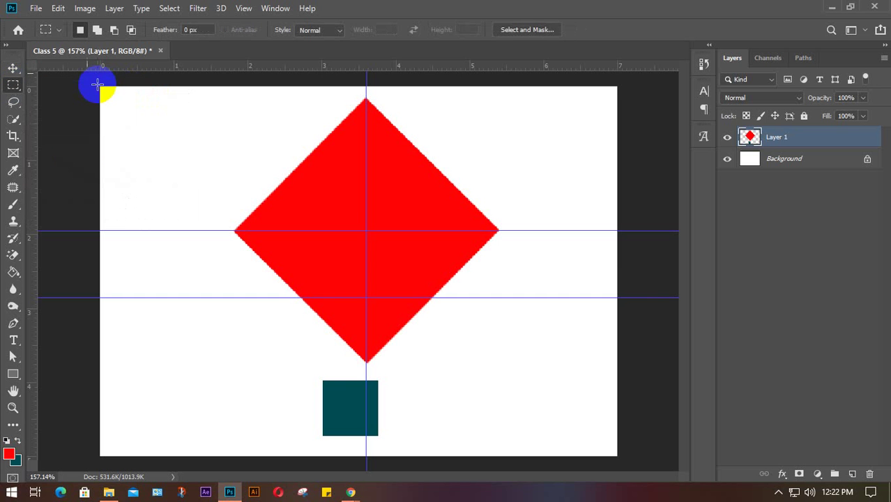
pyautogui.moveTo(279, 371); pyautogui.dragTo(412, 443)
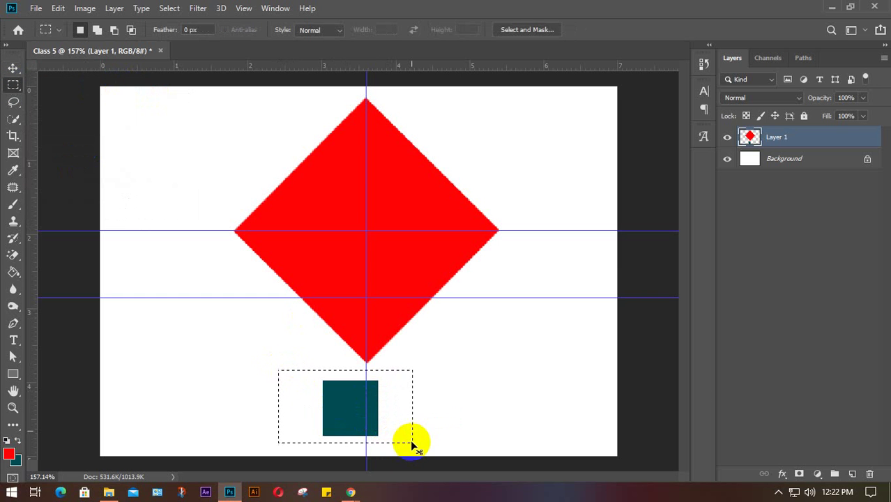
pyautogui.hotkey('ctrl', 'j')
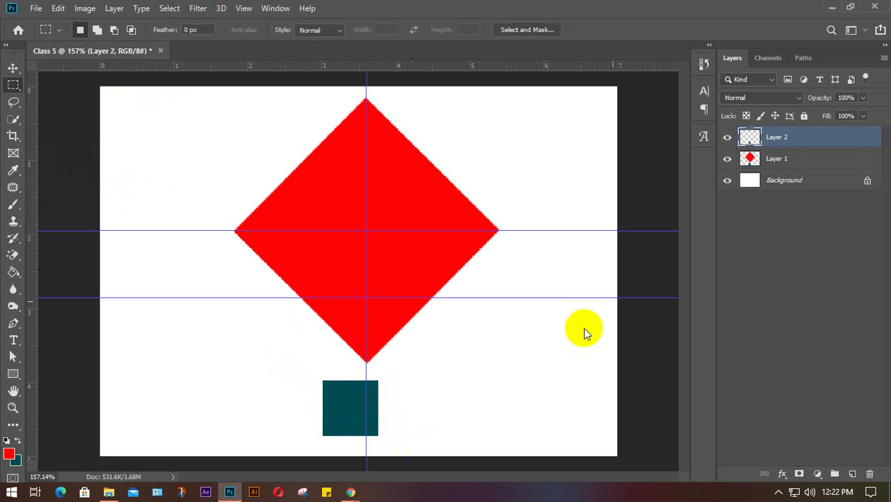
# Step: Delete the original teal square from Layer 1 using a rectangular marquee around it
pyautogui.click(789, 143)
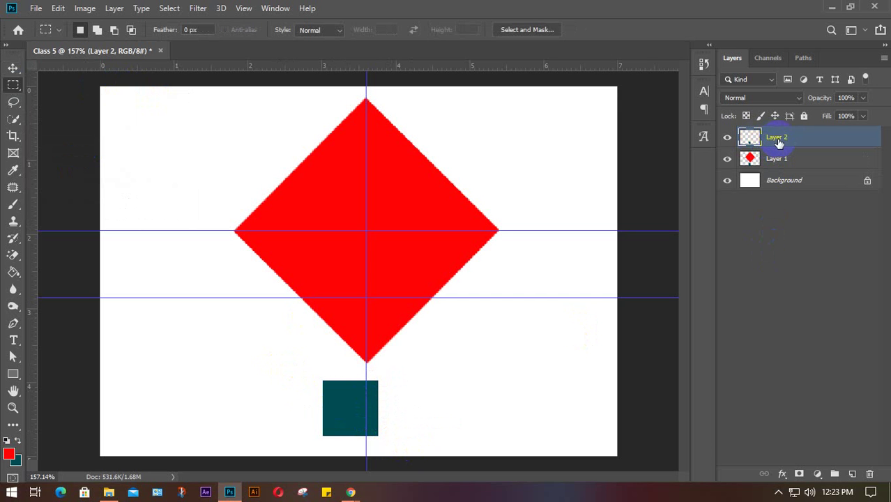
pyautogui.click(525, 323)
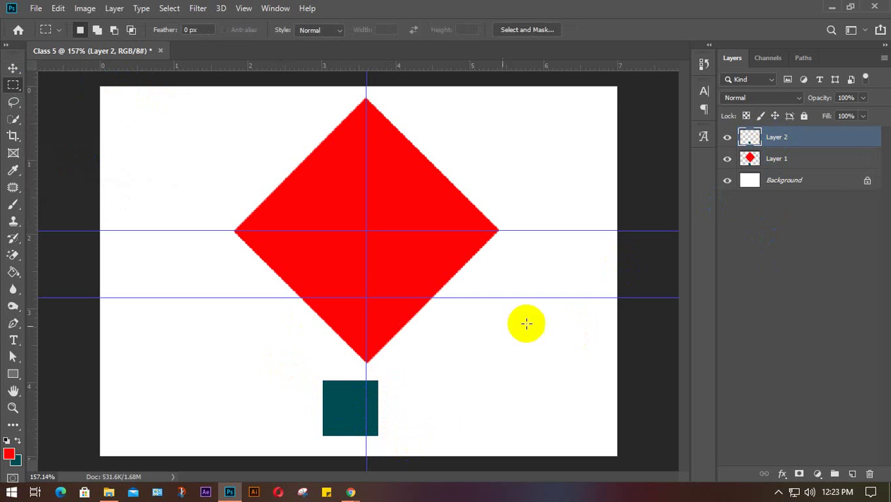
pyautogui.click(821, 159)
pyautogui.moveTo(276, 371); pyautogui.dragTo(444, 456)
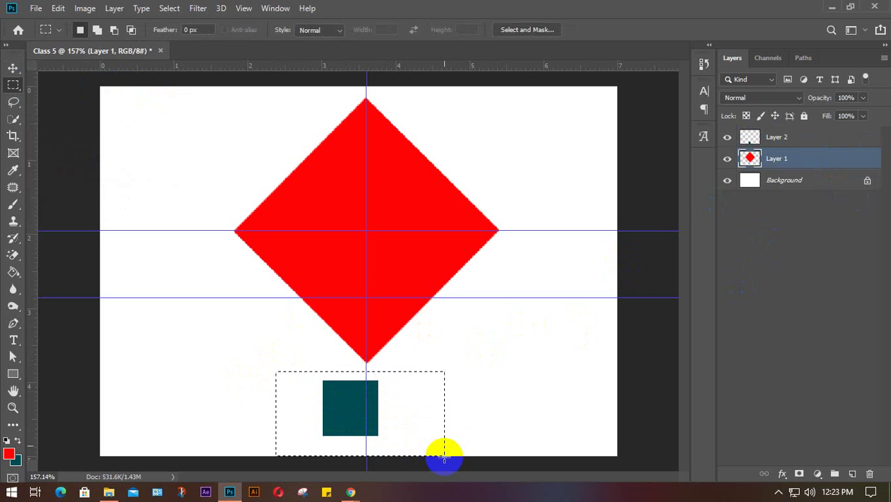
pyautogui.press('v')
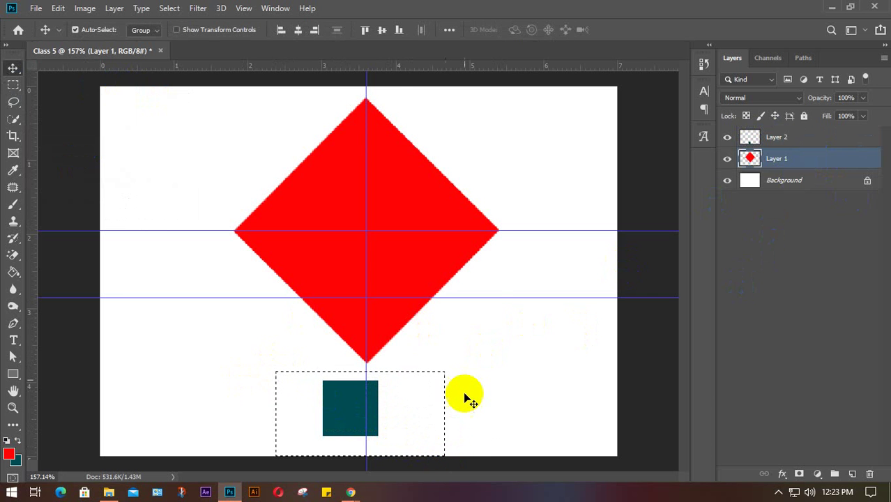
# Step: Clear the selection and move the teal square on Layer 2 slightly to the left
pyautogui.hotkey('ctrl', 'd')
pyautogui.click(344, 416)
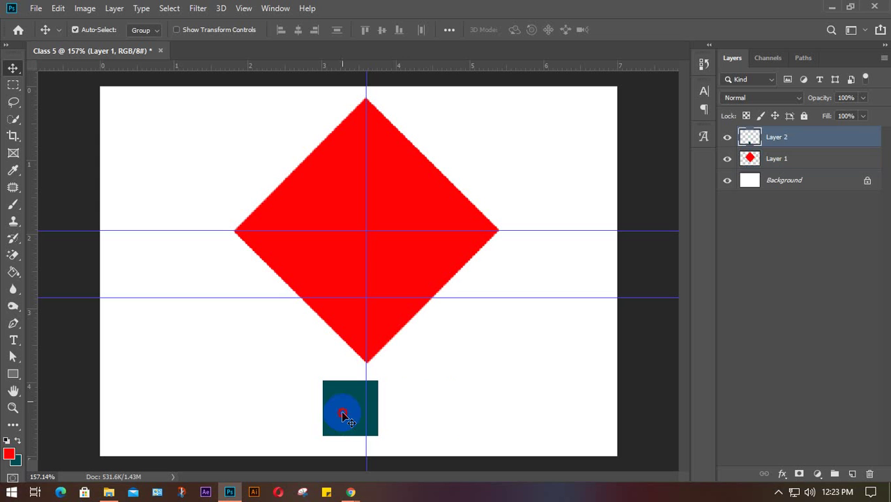
pyautogui.moveTo(344, 417); pyautogui.dragTo(312, 410)
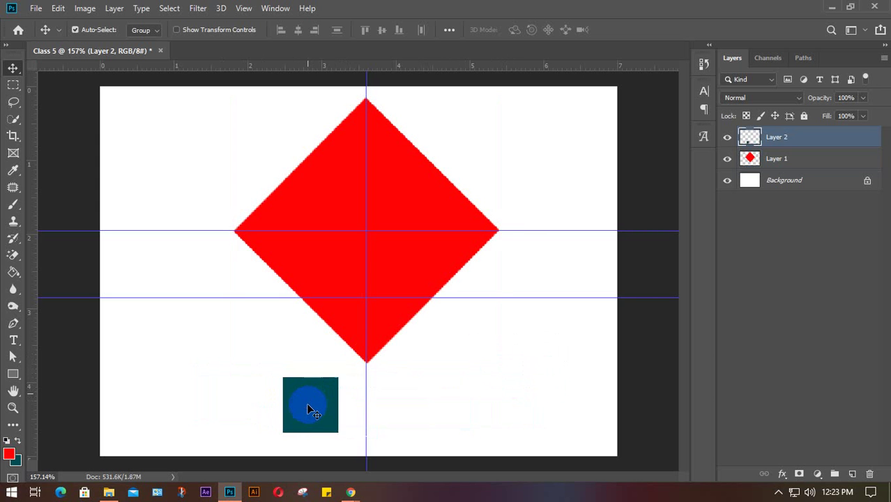
# Step: Rotate the teal square 45°, centre it on the vertical guide under the red diamond's lower tip and scale it to about 72%
pyautogui.hotkey('ctrl', 't')
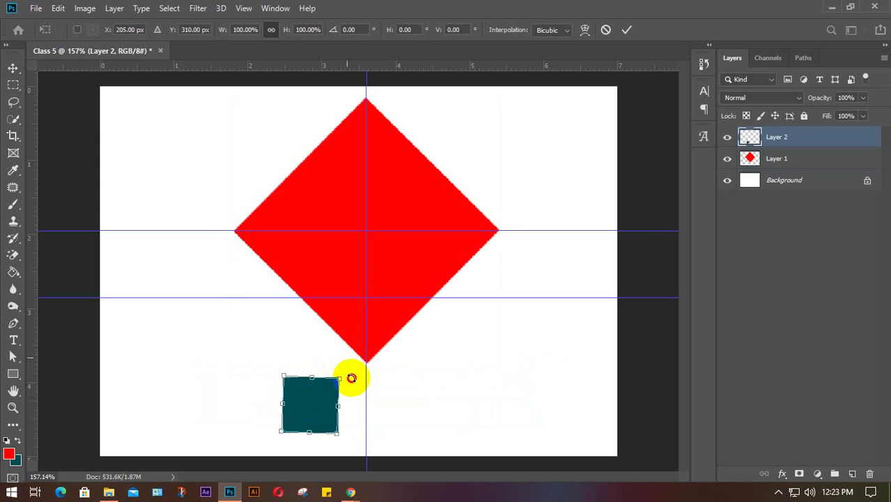
pyautogui.moveTo(352, 379); pyautogui.dragTo(358, 404)
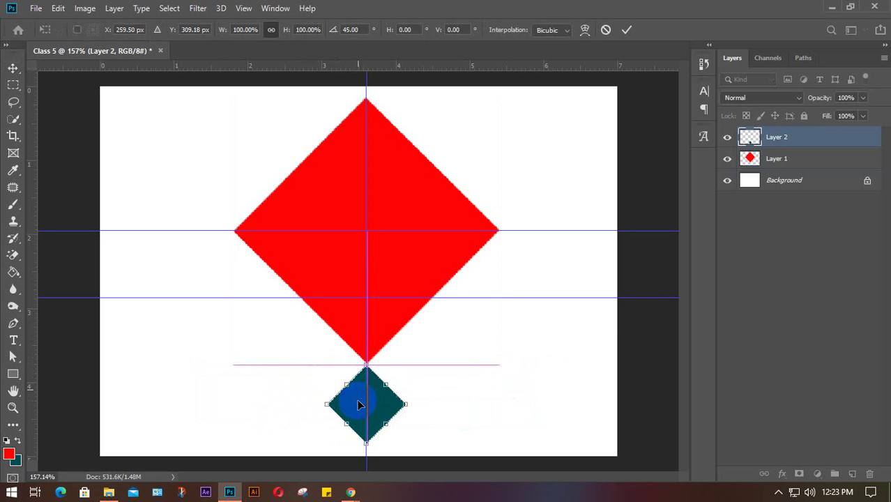
pyautogui.moveTo(367, 444); pyautogui.dragTo(367, 422)
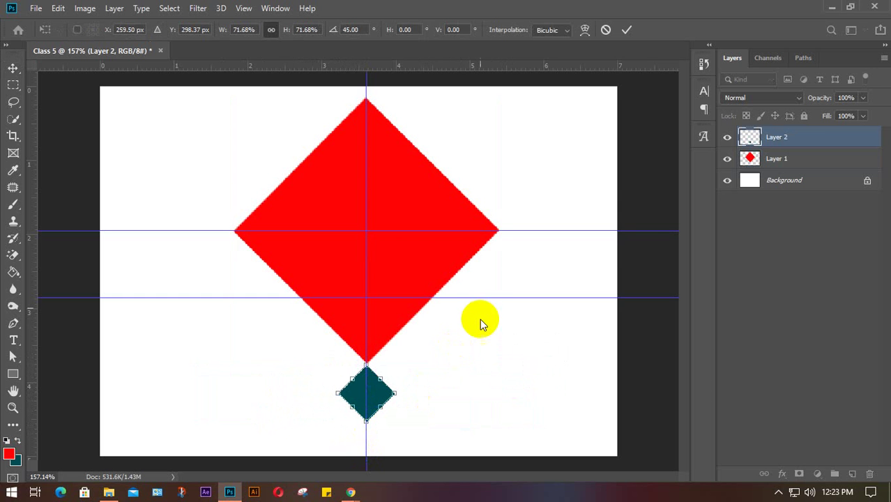
pyautogui.press('Return')
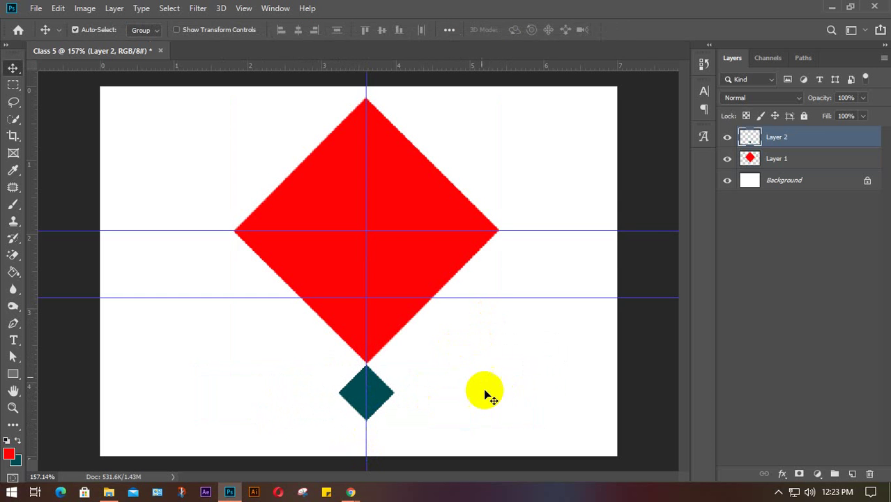
# Step: Select Layer 1 and Layer 2 together so that both diamonds can be transformed as one
pyautogui.moveTo(477, 384); pyautogui.dragTo(275, 258)
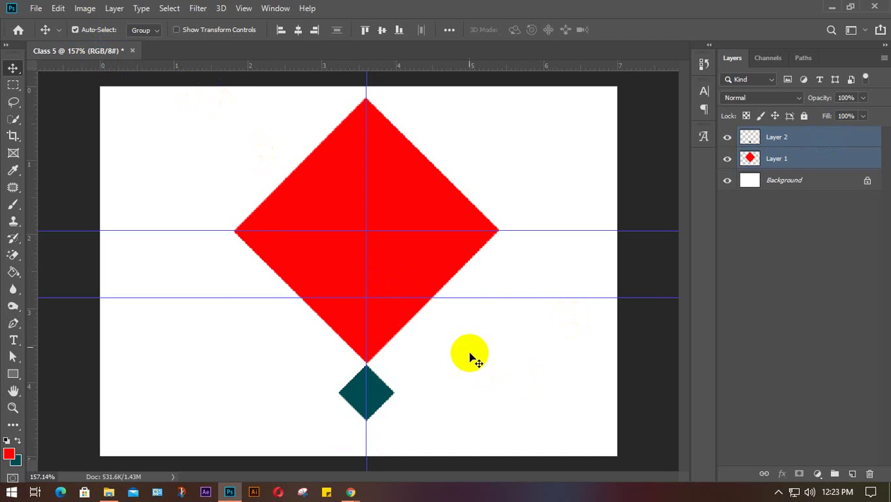
pyautogui.click(456, 413)
pyautogui.moveTo(457, 412); pyautogui.dragTo(325, 246)
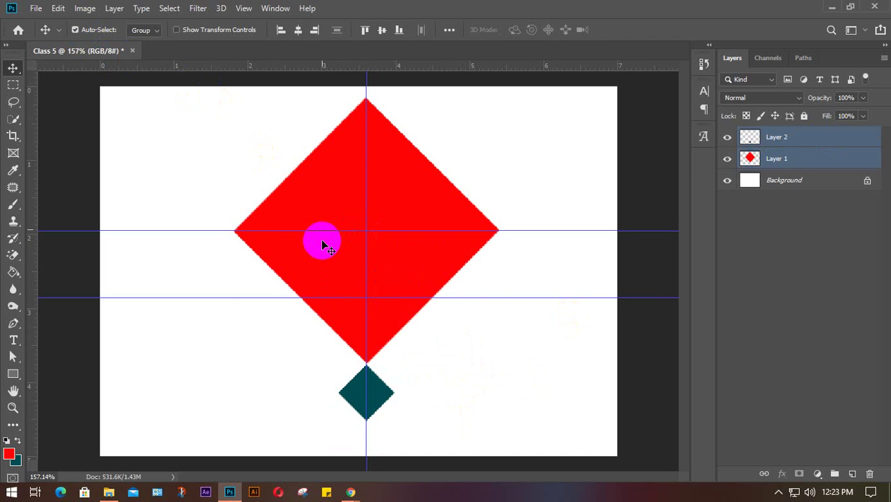
pyautogui.click(811, 260)
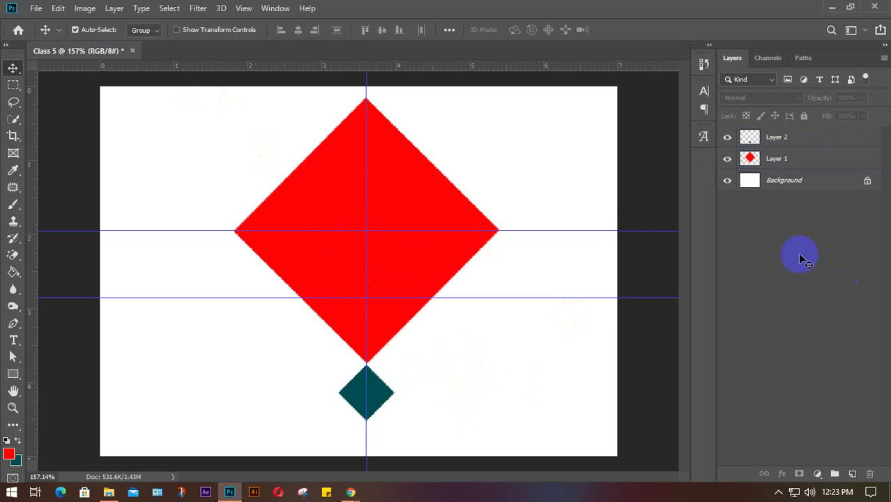
pyautogui.click(817, 140)
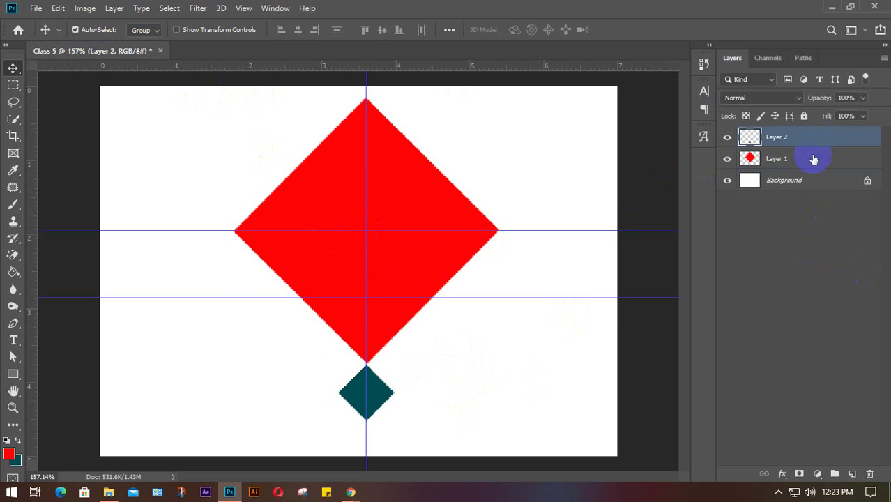
pyautogui.keyDown('shift'); pyautogui.click(812, 161); pyautogui.keyUp('shift')
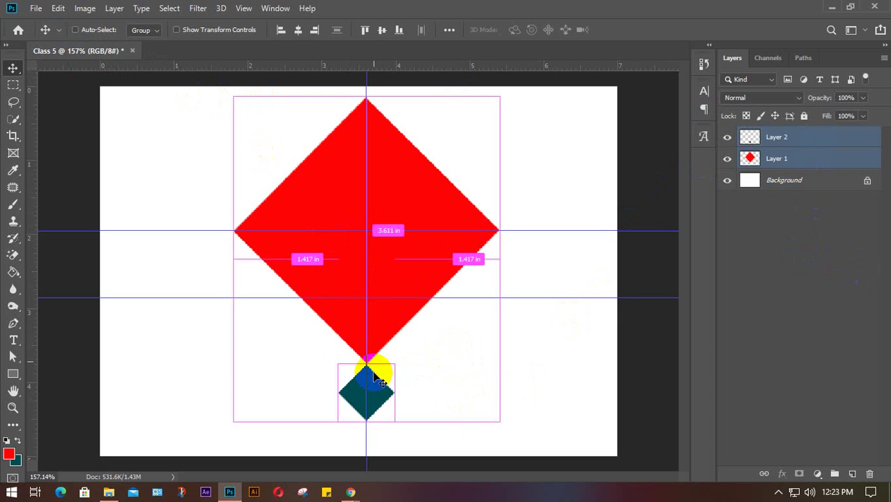
# Step: Scale both diamonds together to about 78% and recentre them on the vertical guide near the canvas's upper edge
pyautogui.hotkey('ctrl', 't')
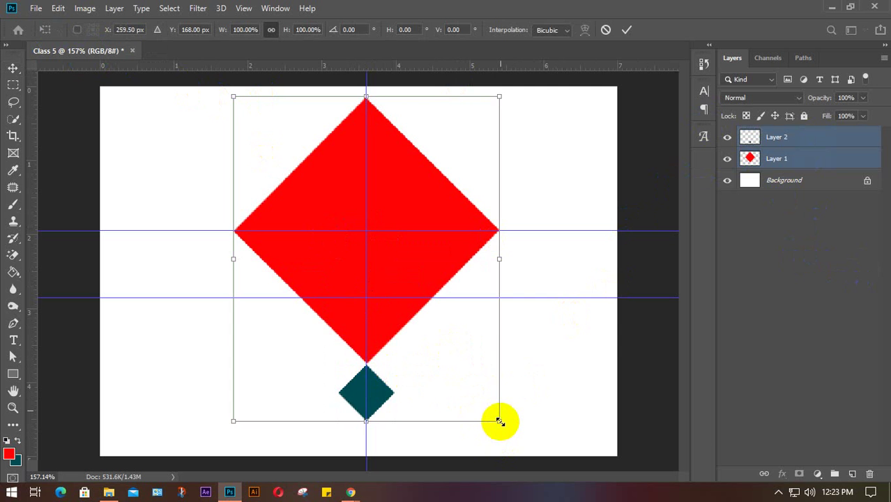
pyautogui.moveTo(500, 421); pyautogui.dragTo(465, 329)
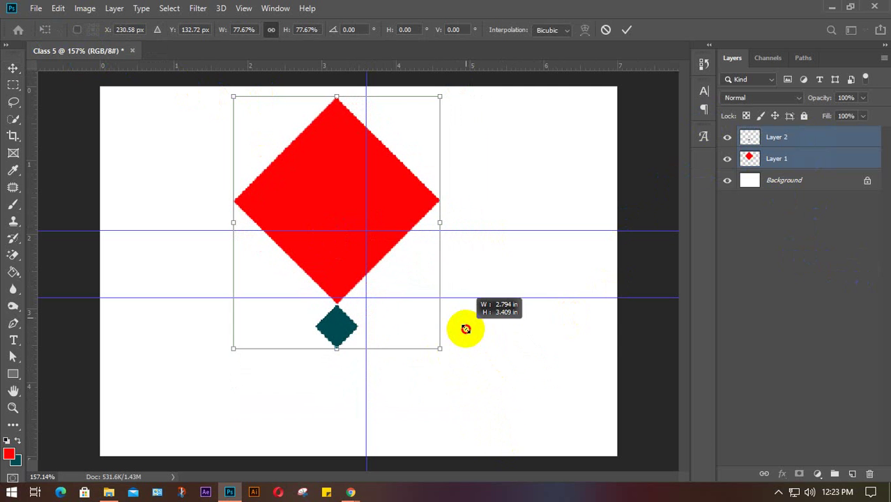
pyautogui.moveTo(386, 182); pyautogui.dragTo(415, 183)
pyautogui.press('Return')
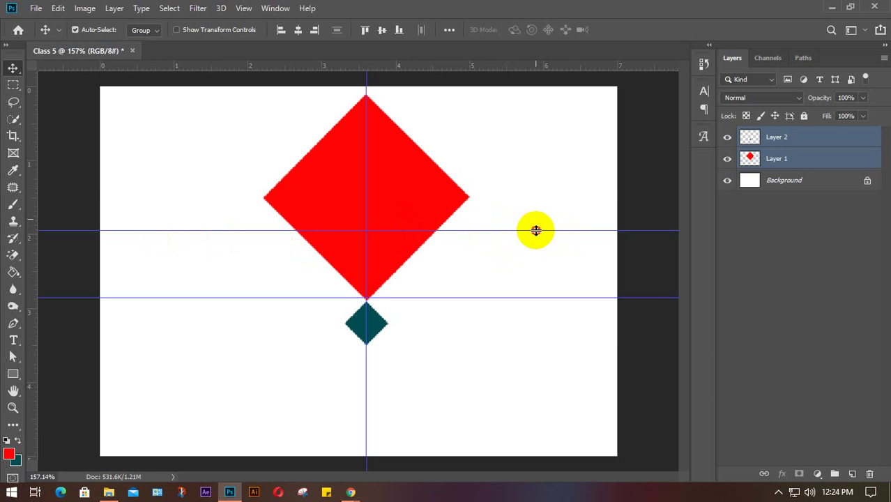
# Step: Remove both horizontal guides from the canvas, keeping the vertical one
pyautogui.moveTo(536, 231); pyautogui.dragTo(500, 67)
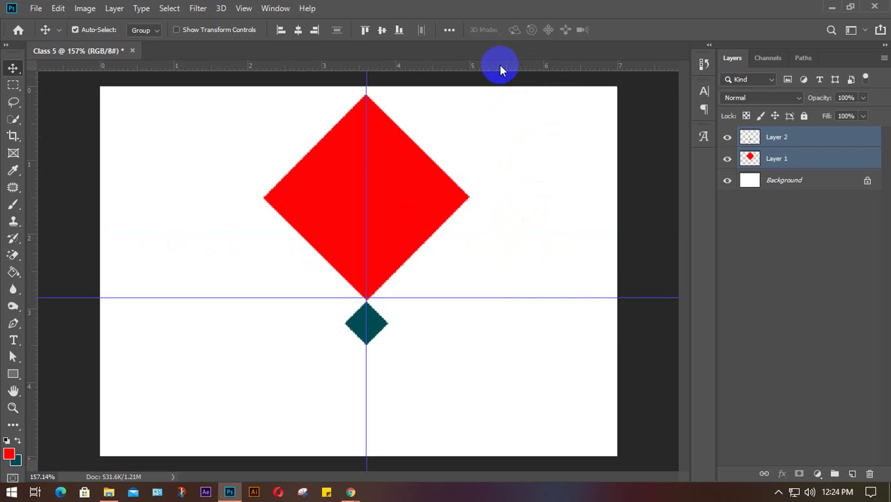
pyautogui.moveTo(506, 298); pyautogui.dragTo(481, 67)
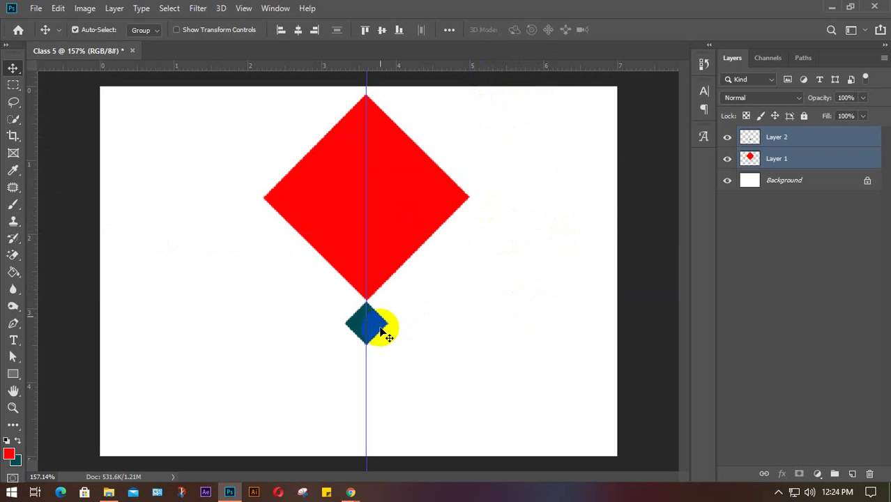
# Step: Draw a small square marquee below and left of the teal diamond, add a new layer and open the foreground color for editing
pyautogui.click(13, 85)
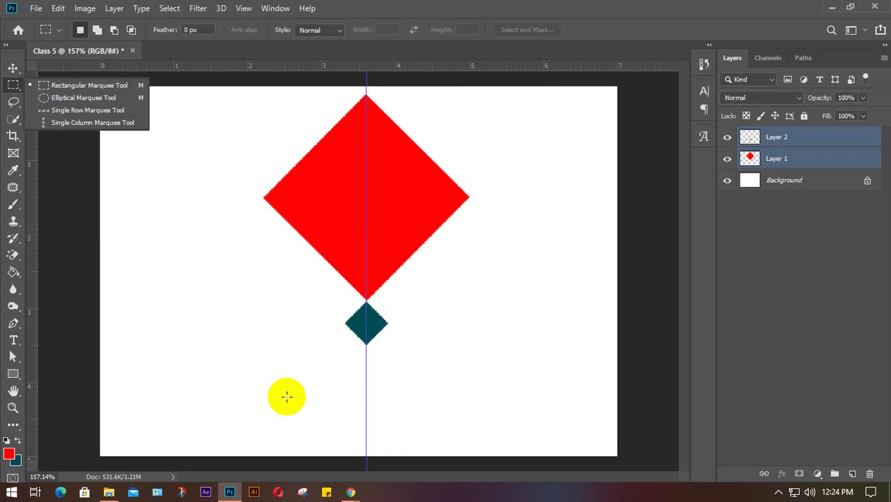
pyautogui.moveTo(284, 390); pyautogui.dragTo(305, 409)
pyautogui.click(851, 474)
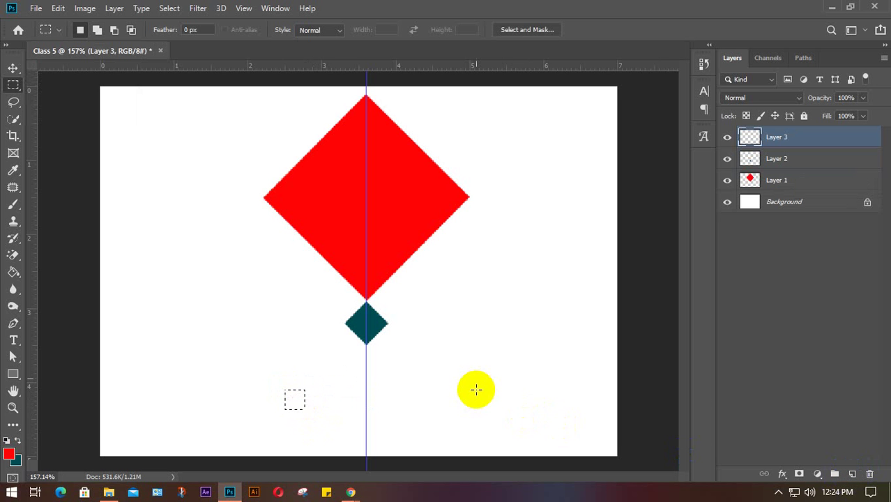
pyautogui.click(9, 457)
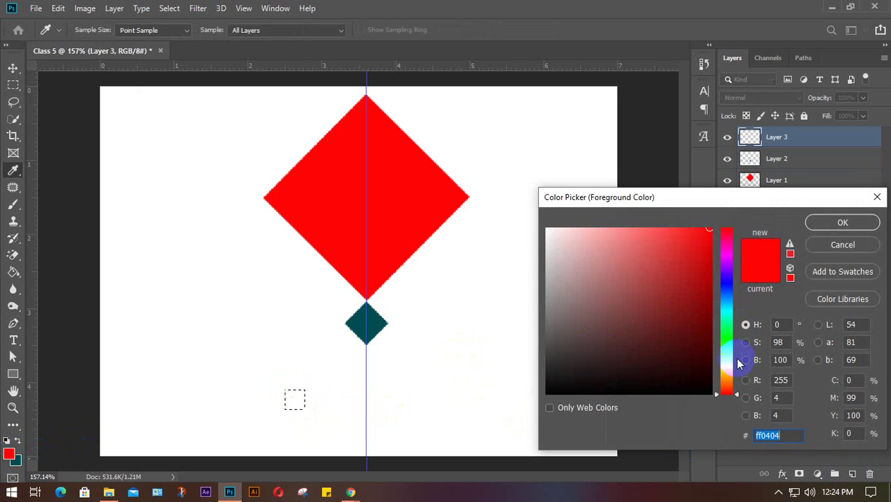
# Step: Set the foreground color to #ffbb04 and fill the small square selection on Layer 3 with it
pyautogui.click(730, 365)
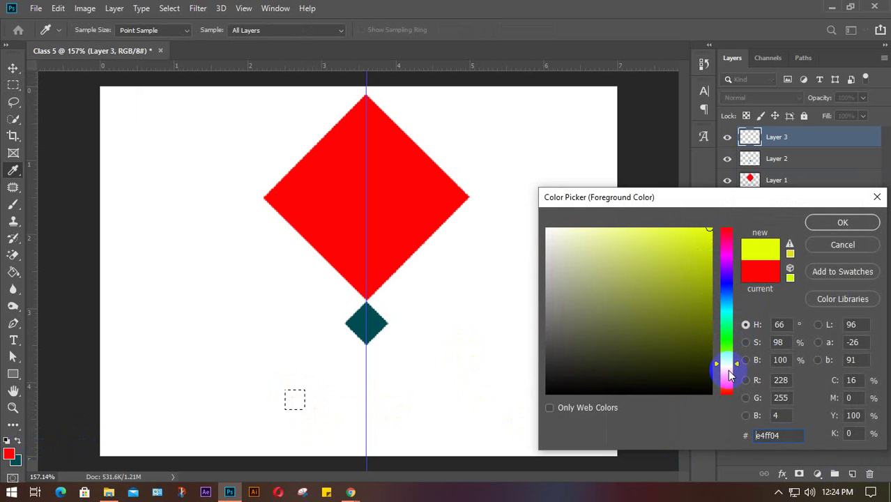
pyautogui.click(730, 375)
pyautogui.click(825, 225)
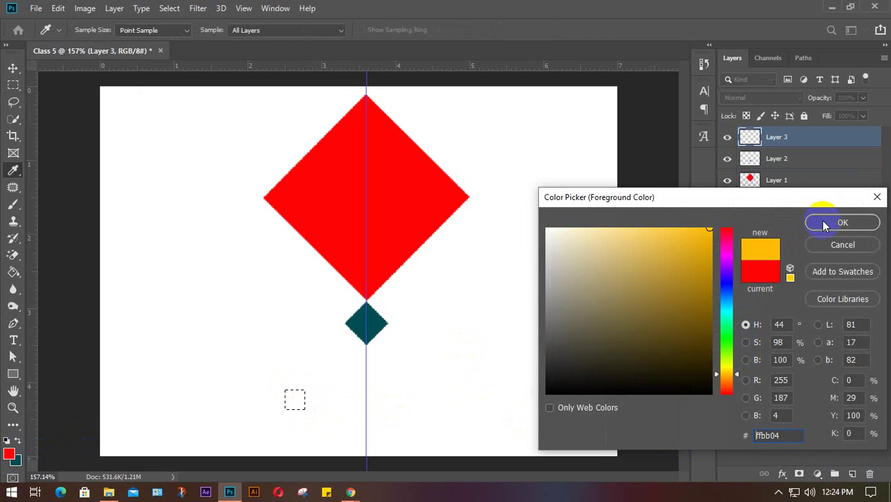
pyautogui.press('m')
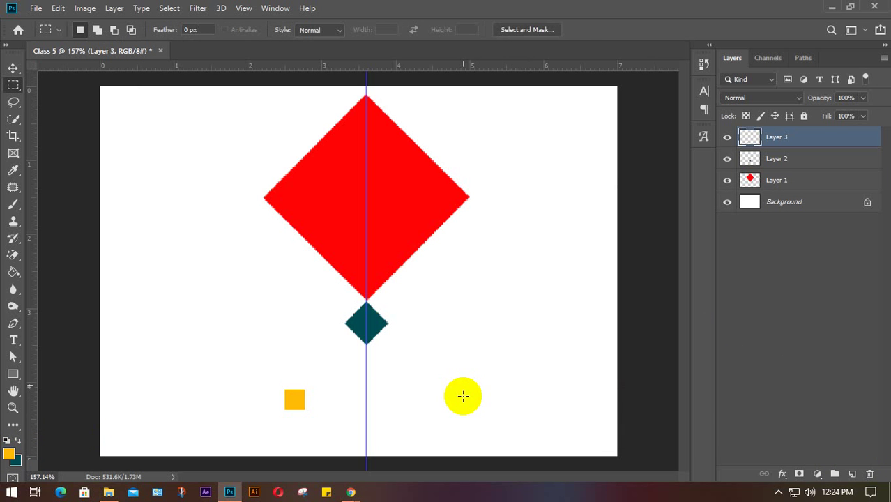
# Step: Rotate the small orange square onto its corner and place it below the teal diamond, centered on the vertical guide
pyautogui.press('v')
pyautogui.hotkey('ctrl', 't')
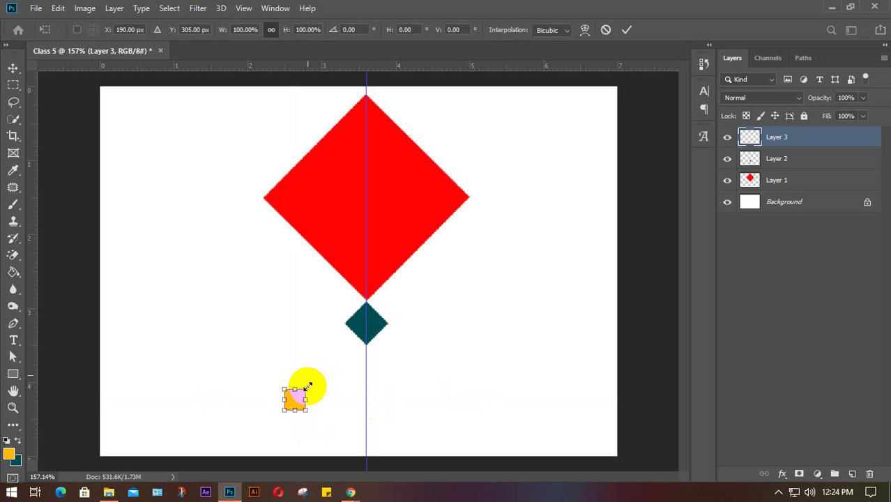
pyautogui.moveTo(313, 386); pyautogui.dragTo(367, 364)
pyautogui.press('Return')
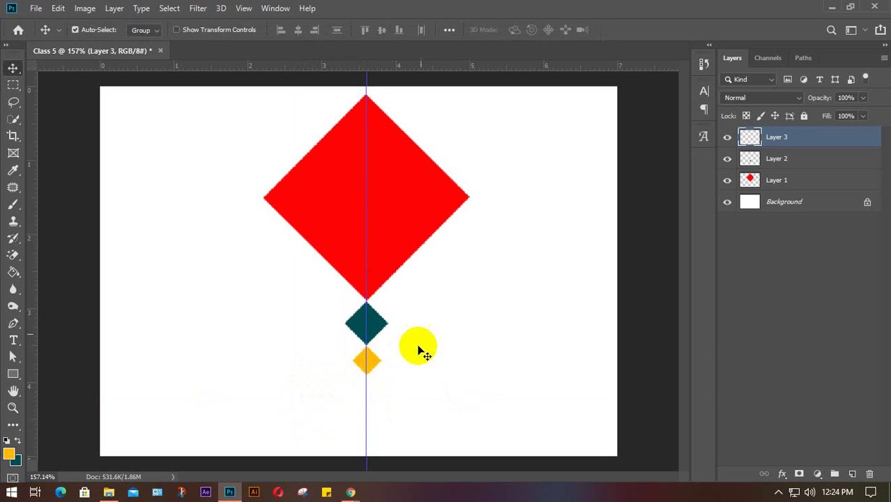
# Step: Remove the vertical center guide and move the teal and orange diamonds up so the three shapes touch tip to tip
pyautogui.click(373, 410)
pyautogui.moveTo(367, 405); pyautogui.dragTo(33, 417)
pyautogui.scroll(5, 378, 319)
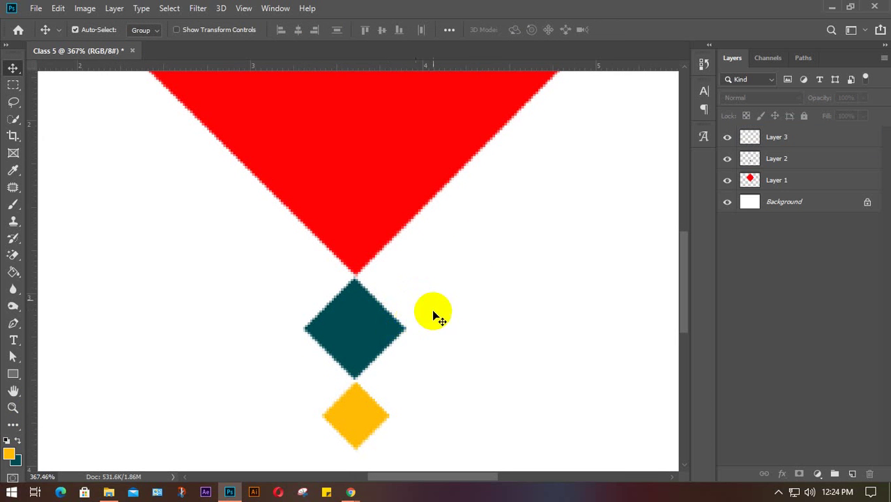
pyautogui.moveTo(368, 335); pyautogui.dragTo(362, 323)
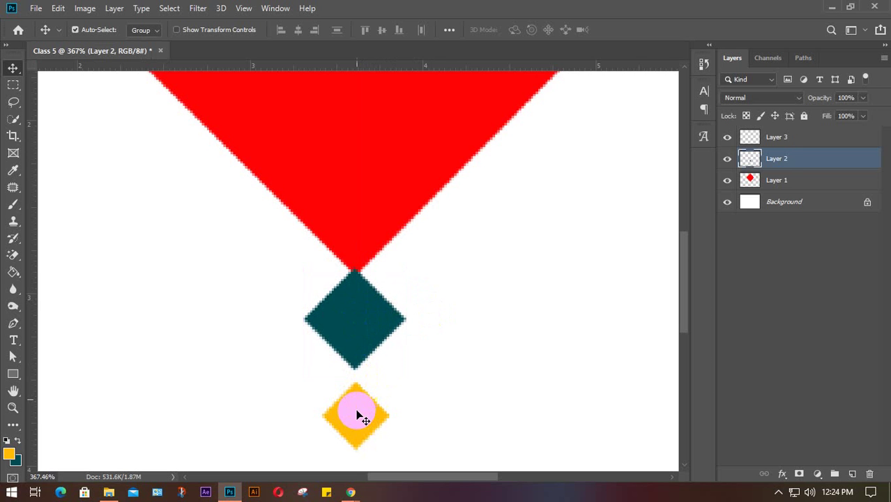
pyautogui.moveTo(357, 411); pyautogui.dragTo(357, 395)
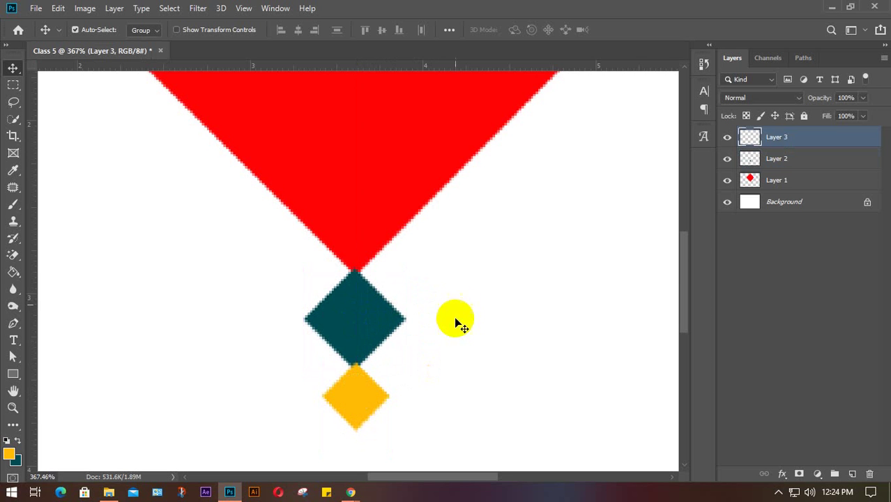
pyautogui.scroll(2, 376, 357)
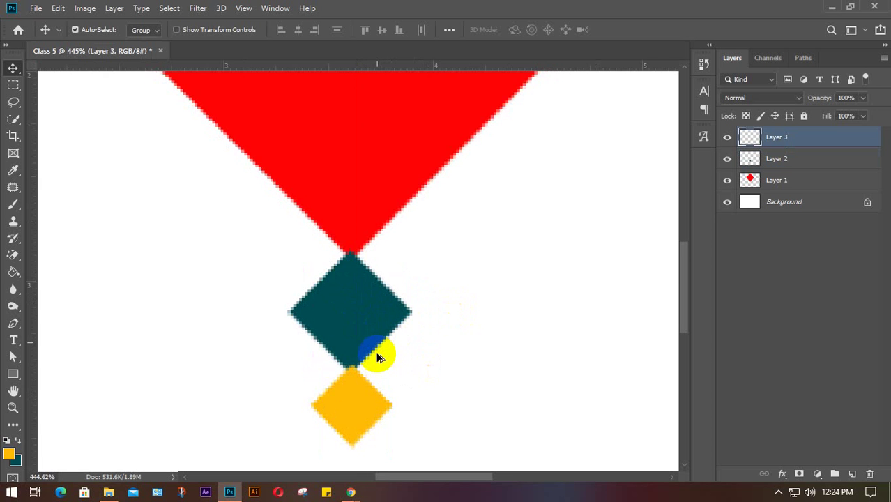
pyautogui.scroll(2, 376, 357)
pyautogui.moveTo(422, 339); pyautogui.dragTo(434, 294)
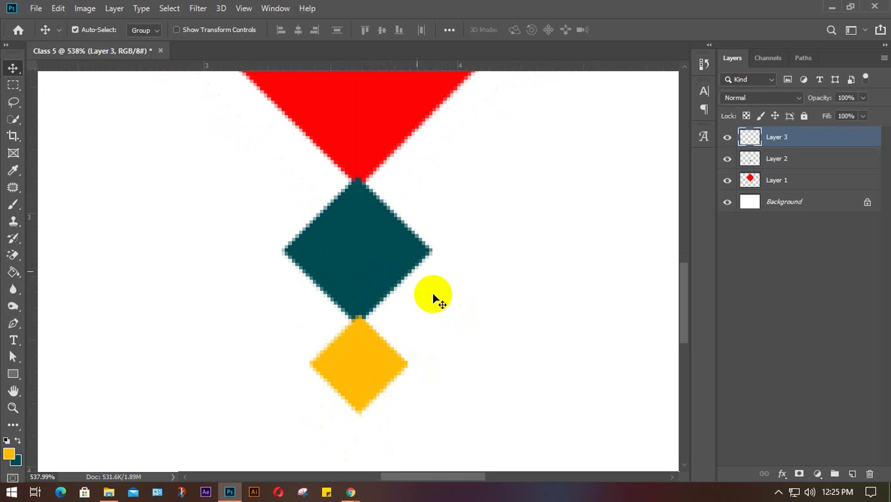
pyautogui.click(472, 201)
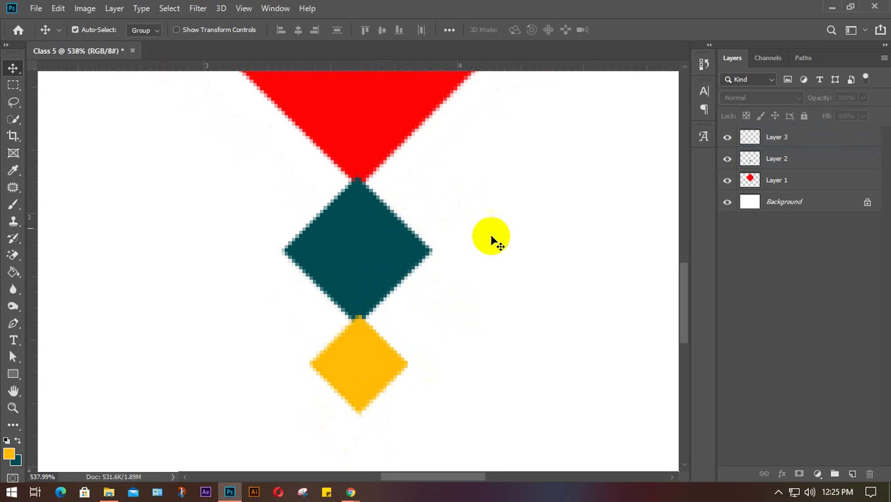
# Step: Scale all three diamonds together to about 129% and center the group on the canvas
pyautogui.scroll(-5, 495, 238)
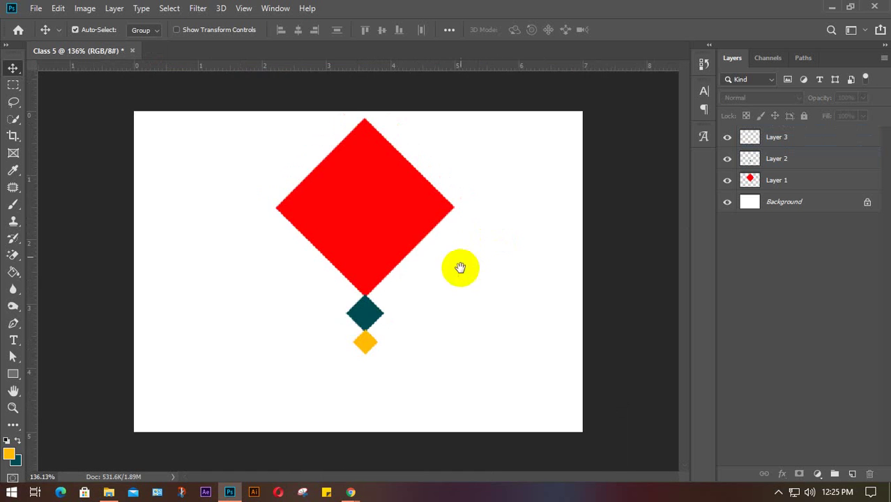
pyautogui.moveTo(224, 175); pyautogui.dragTo(399, 391)
pyautogui.hotkey('ctrl', 't')
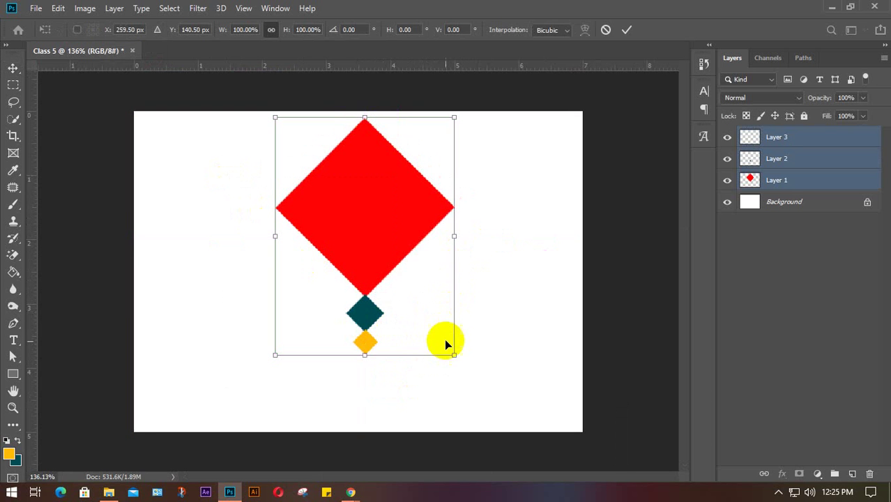
pyautogui.moveTo(456, 355); pyautogui.dragTo(496, 435)
pyautogui.moveTo(410, 257); pyautogui.dragTo(383, 258)
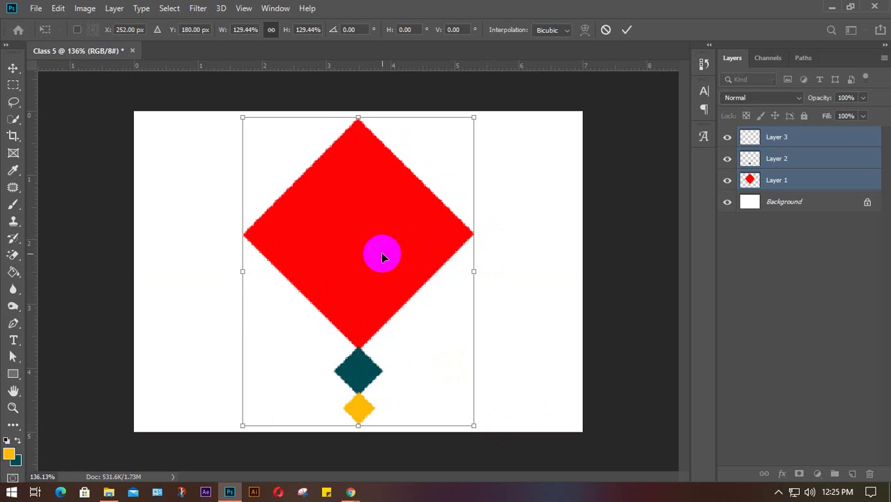
pyautogui.press('Return')
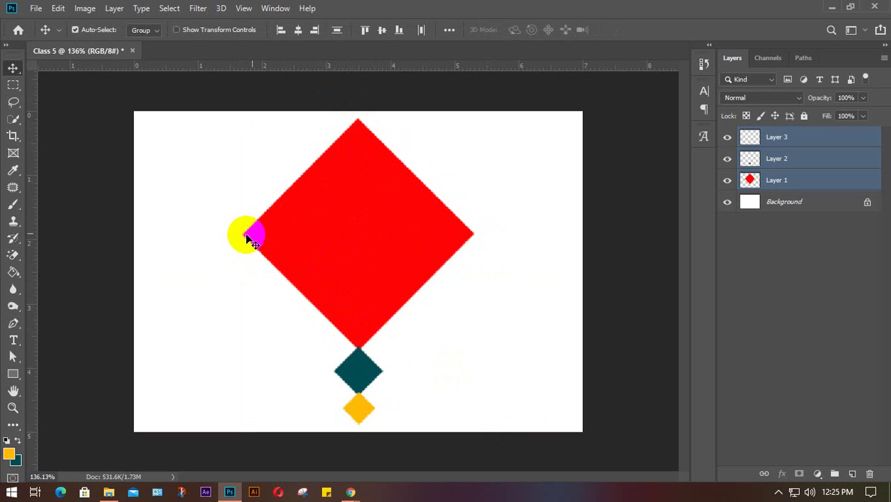
# Step: Draw an upright elliptical selection on the left half of the red diamond and fill it with orange on a new layer
pyautogui.click(11, 87)
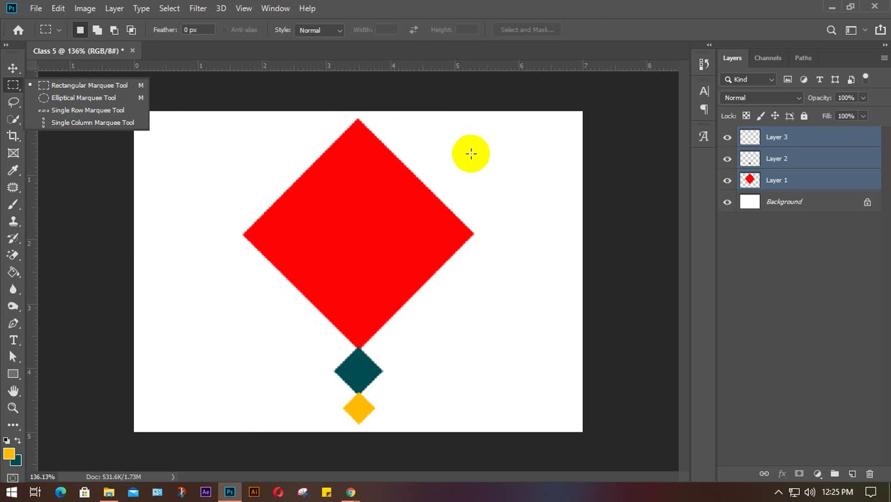
pyautogui.click(61, 97)
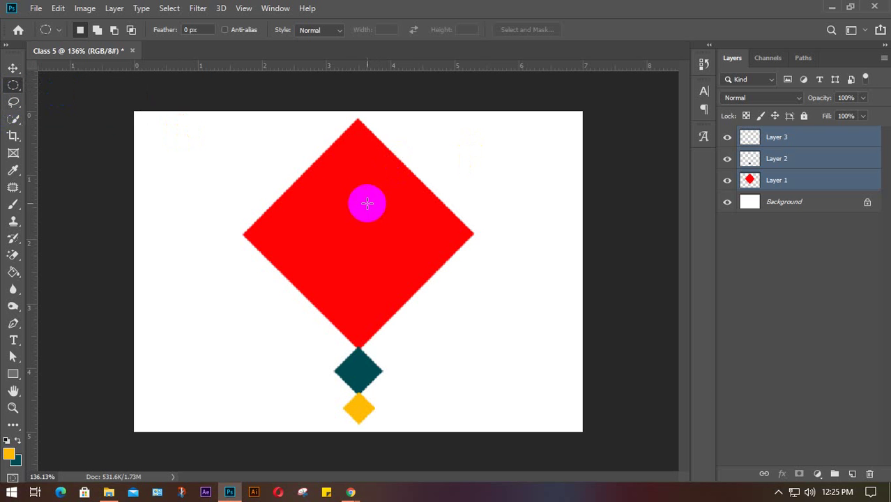
pyautogui.moveTo(306, 194); pyautogui.dragTo(343, 252)
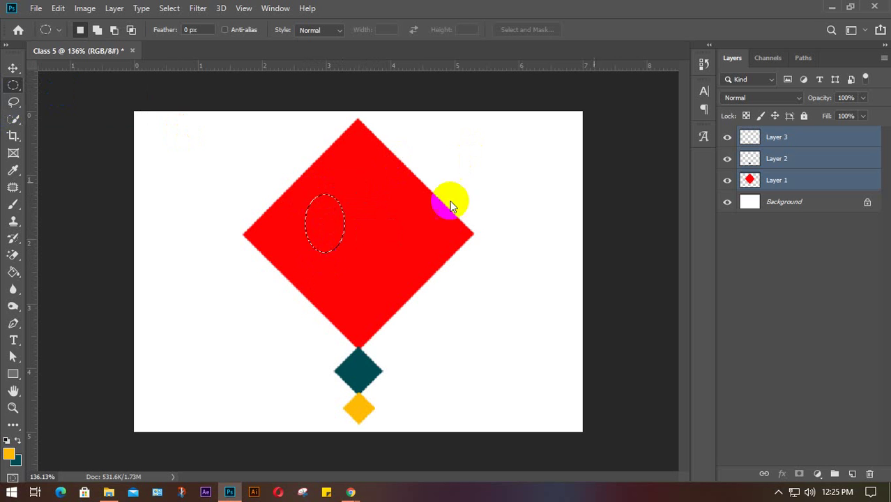
pyautogui.click(852, 473)
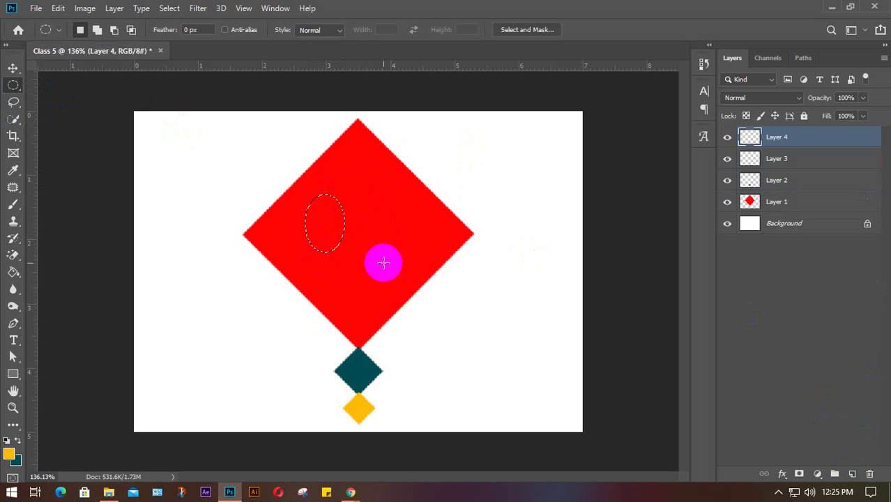
pyautogui.hotkey('alt', 'BackSpace')
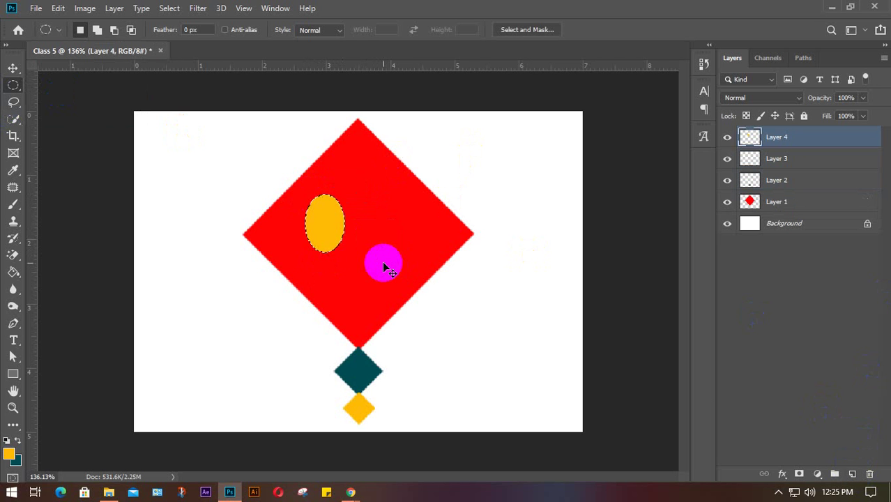
pyautogui.hotkey('ctrl', 'd')
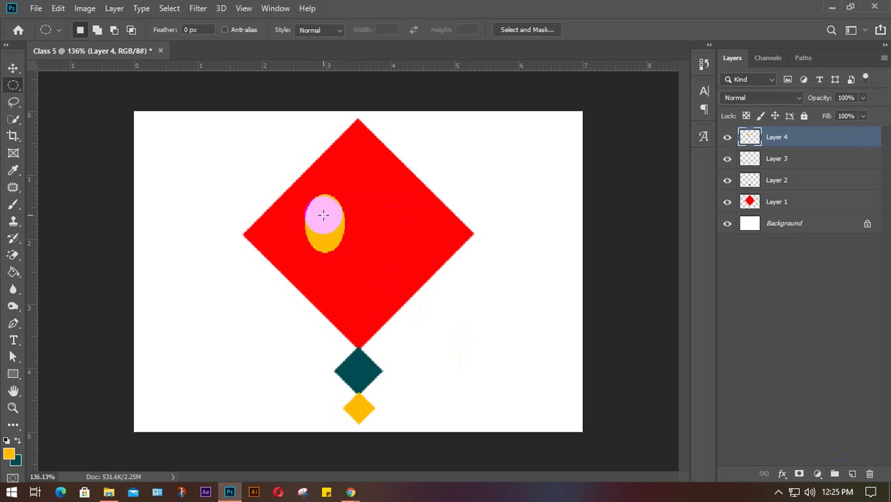
# Step: Select a smaller ellipse inside the orange eye, reset to the default colors, and fill it with black on a new layer
pyautogui.moveTo(321, 213); pyautogui.dragTo(339, 249)
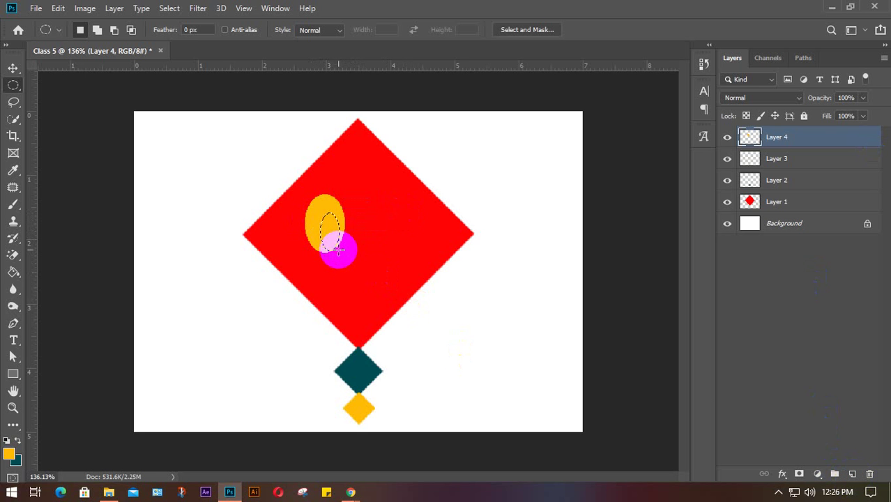
pyautogui.click(7, 442)
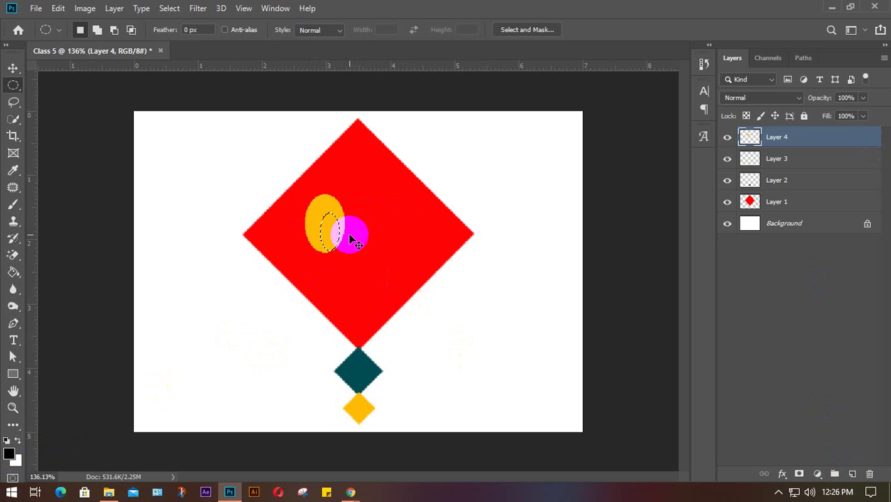
pyautogui.click(349, 235)
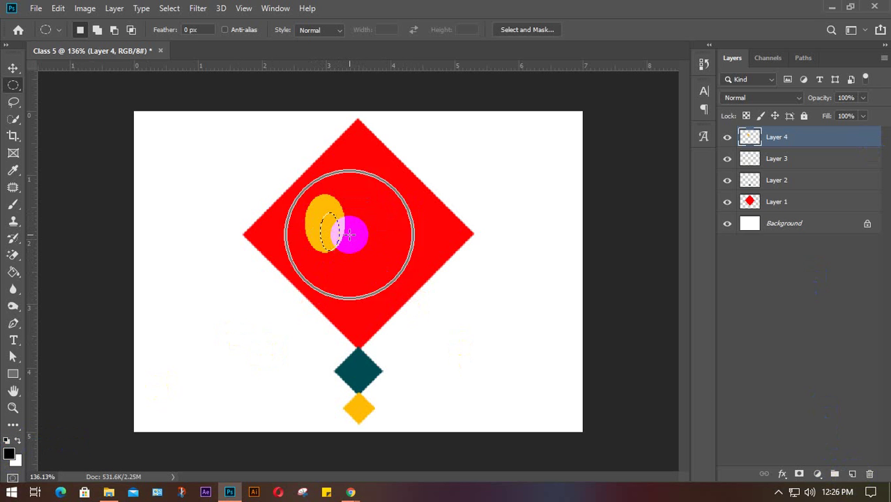
pyautogui.click(853, 475)
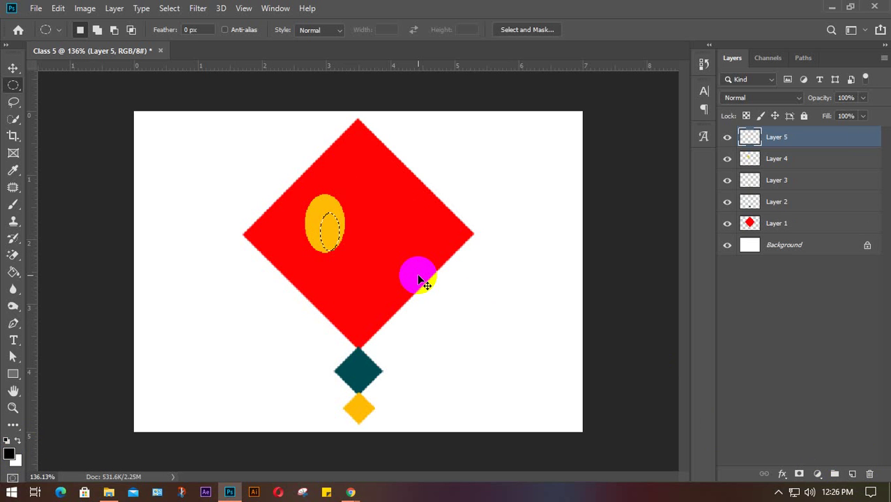
pyautogui.hotkey('ctrl', 'BackSpace')
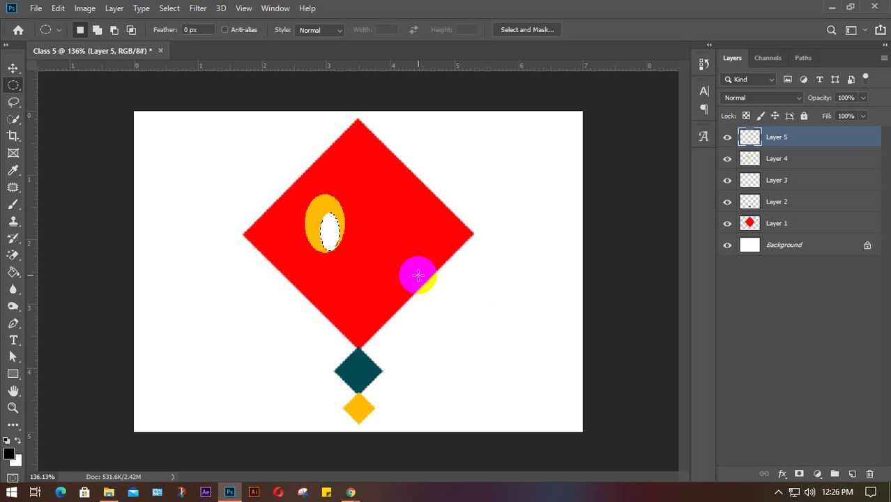
pyautogui.hotkey('alt', 'BackSpace')
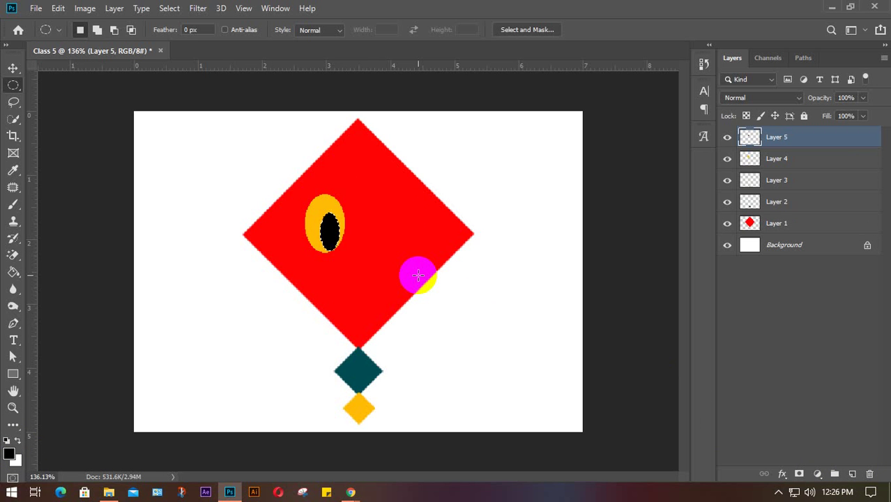
pyautogui.hotkey('ctrl', 'd')
pyautogui.press('v')
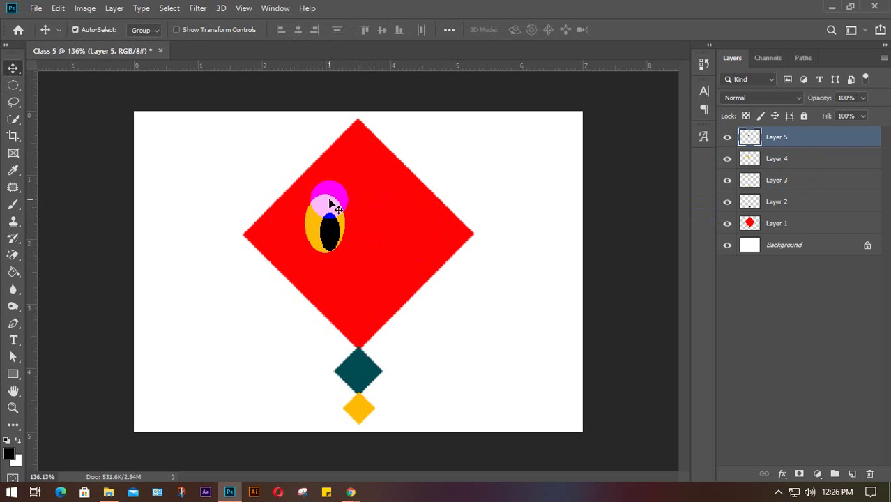
pyautogui.scroll(3, 382, 213)
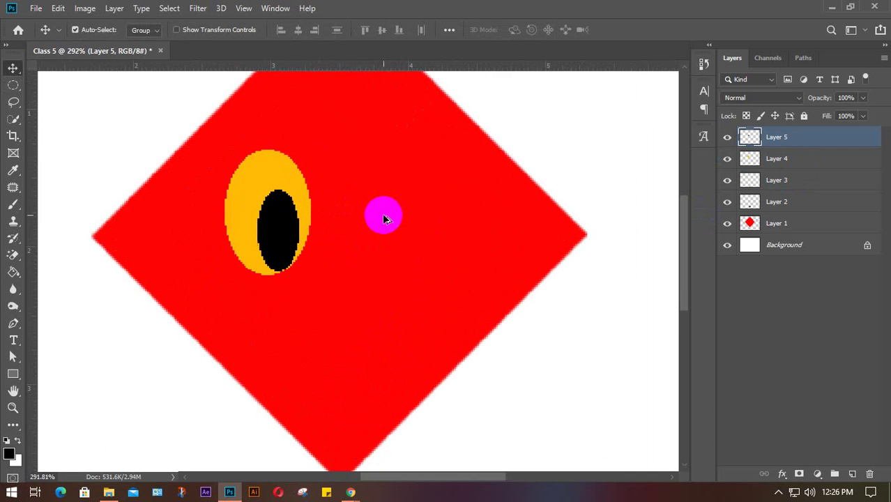
pyautogui.scroll(1, 383, 213)
pyautogui.scroll(1, 352, 261)
pyautogui.click(271, 279)
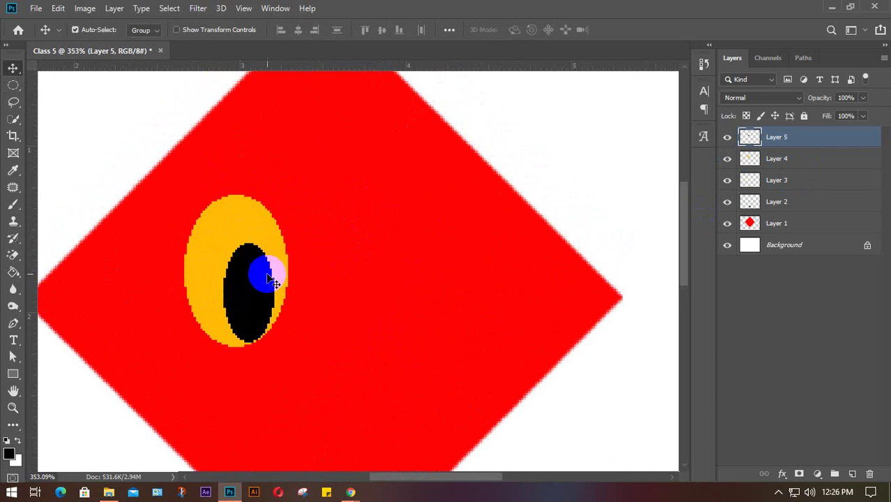
pyautogui.click(273, 299)
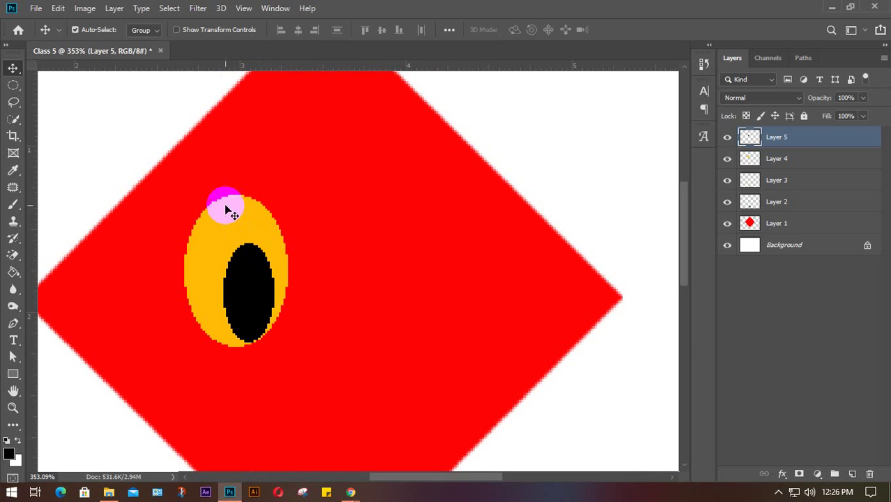
pyautogui.click(265, 279)
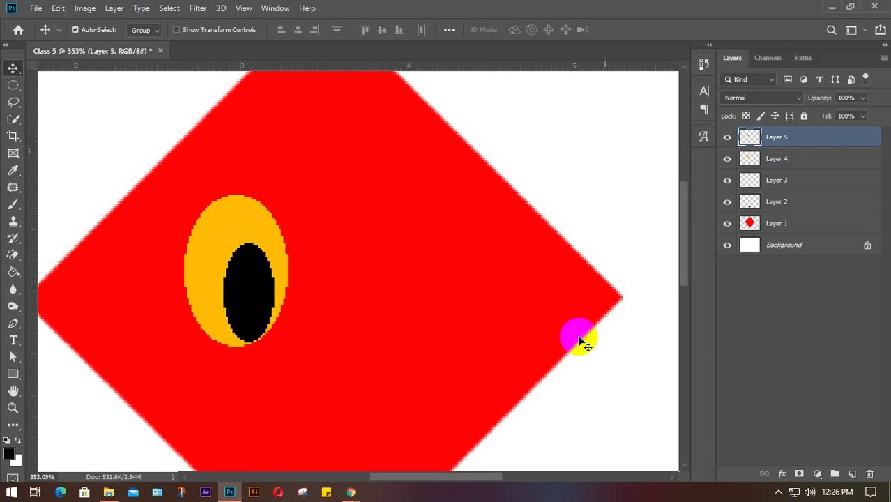
# Step: Rename the red diamond's layer as body and the teal diamond's layer as tail1
pyautogui.click(778, 224)
pyautogui.doubleClick(777, 223)
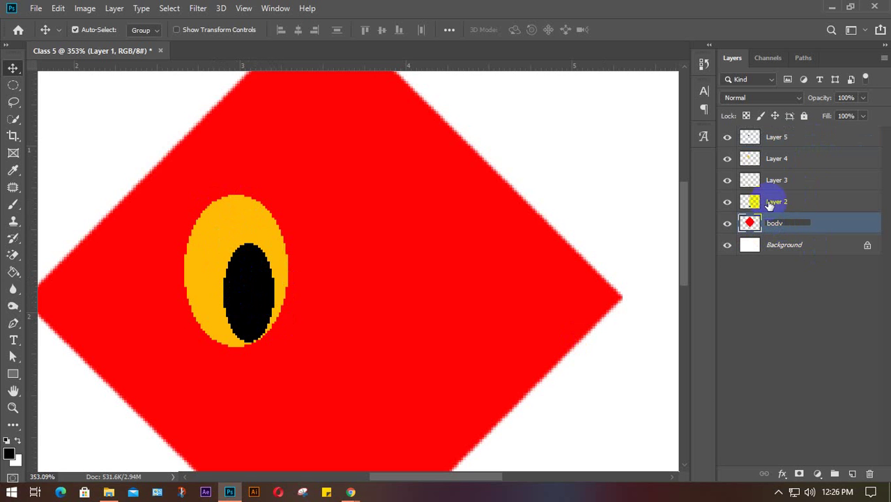
pyautogui.click(777, 201)
pyautogui.doubleClick(777, 202)
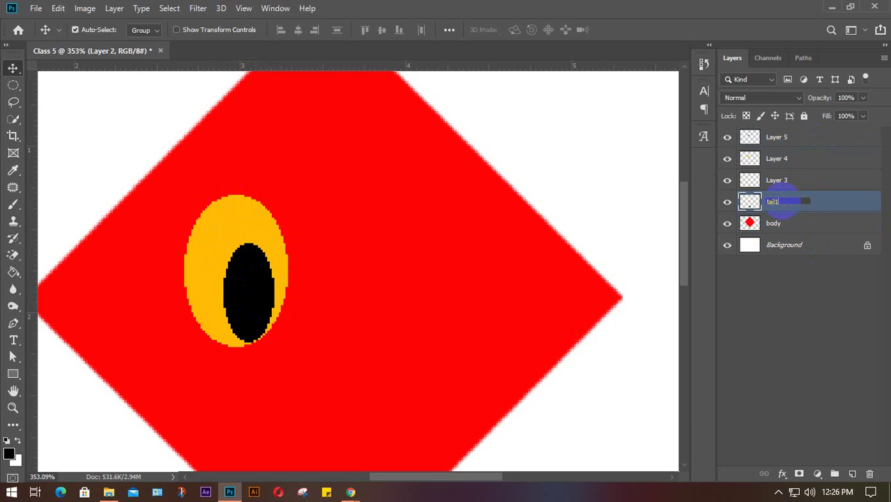
pyautogui.click(778, 180)
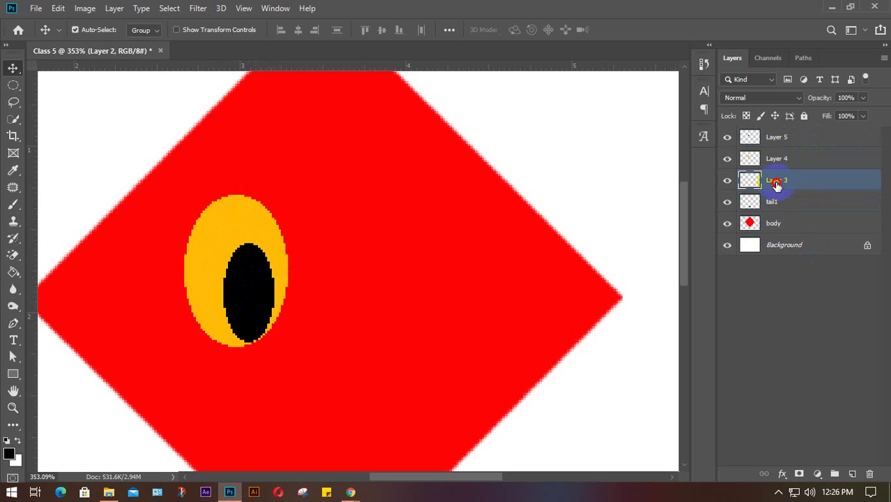
# Step: Rename Layer 3 as tail2, the orange ellipse's layer as eye, and the black ellipse's layer as eyerish
pyautogui.doubleClick(777, 180)
pyautogui.write('tail2')
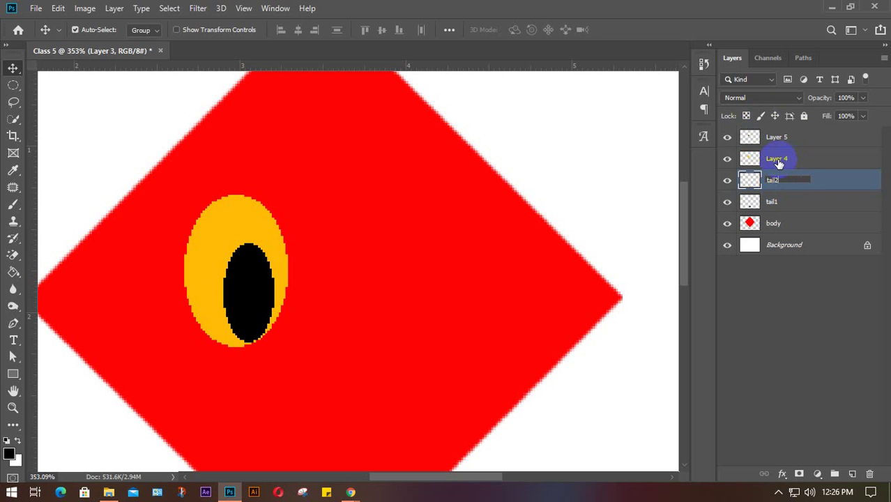
pyautogui.doubleClick(779, 159)
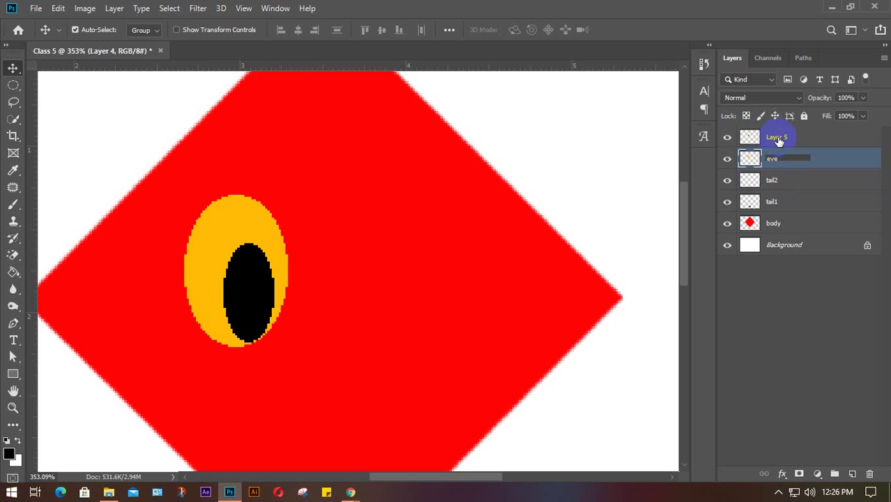
pyautogui.doubleClick(779, 138)
pyautogui.write('eyesh')
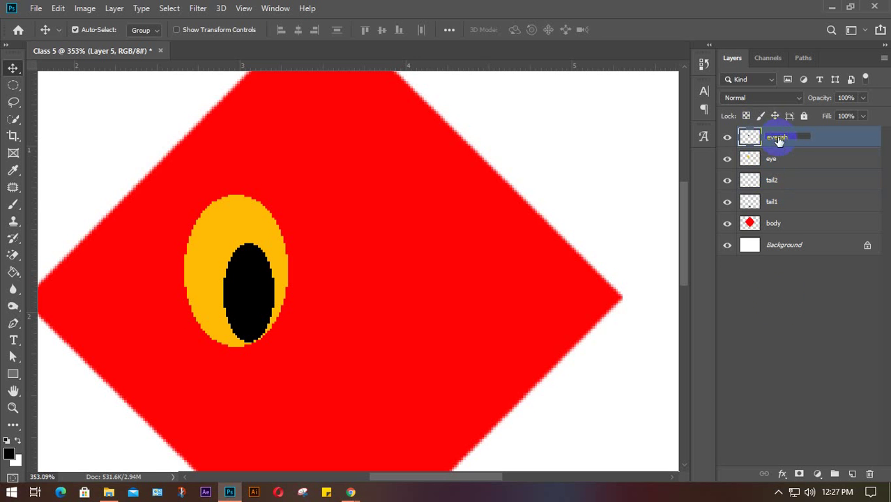
pyautogui.click(782, 318)
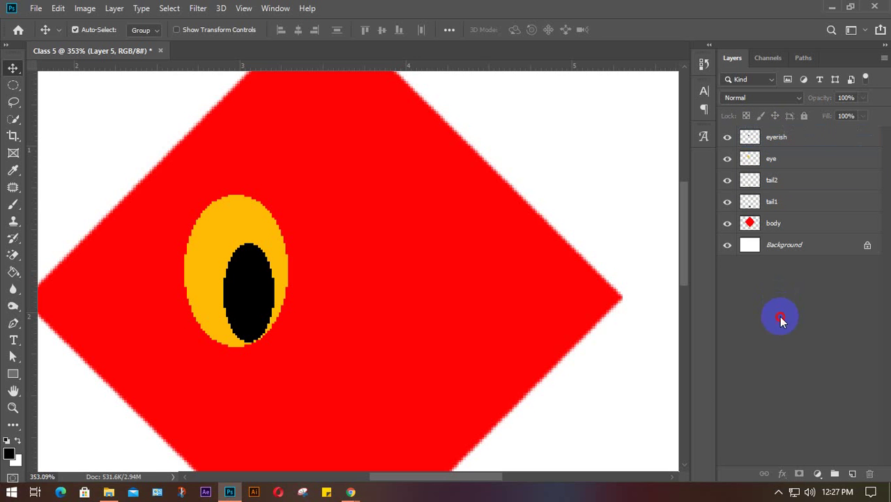
pyautogui.click(777, 139)
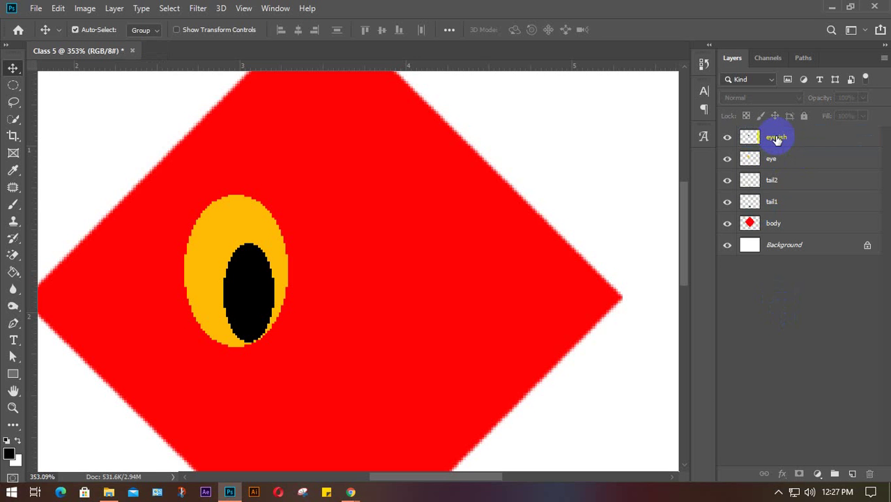
# Step: Draw a small upright elliptical selection near the right edge of the black pupil and fill it with white on a new layer
pyautogui.click(13, 85)
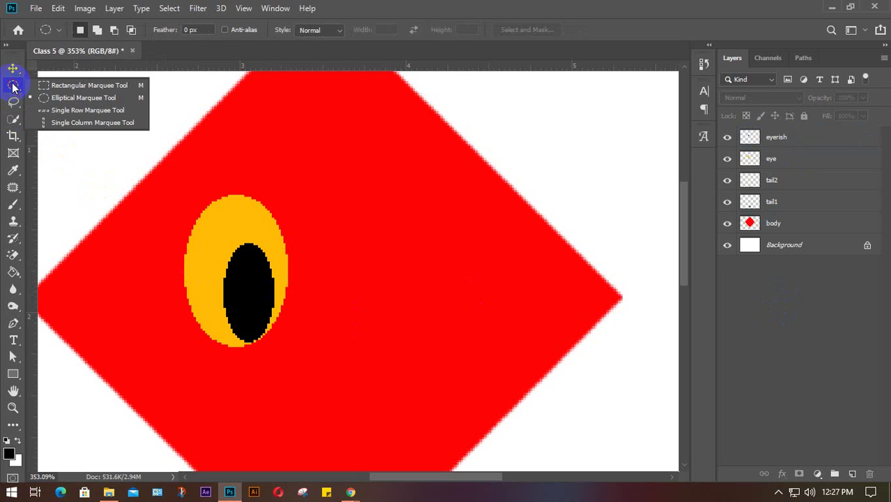
pyautogui.click(254, 290)
pyautogui.moveTo(253, 288); pyautogui.dragTo(269, 318)
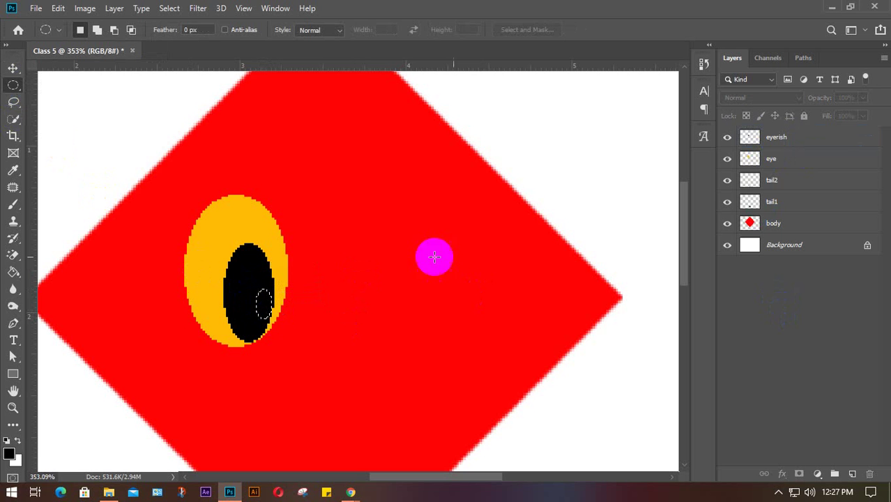
pyautogui.click(852, 474)
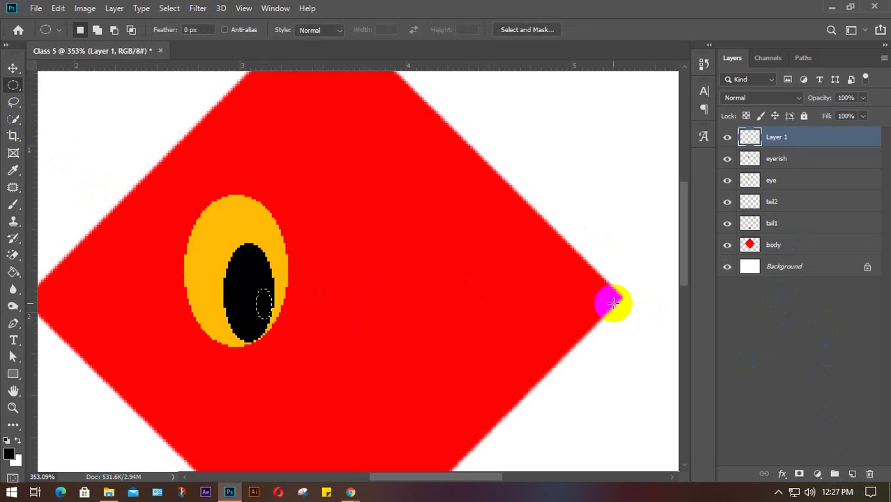
pyautogui.hotkey('ctrl', 'BackSpace')
pyautogui.click(614, 304)
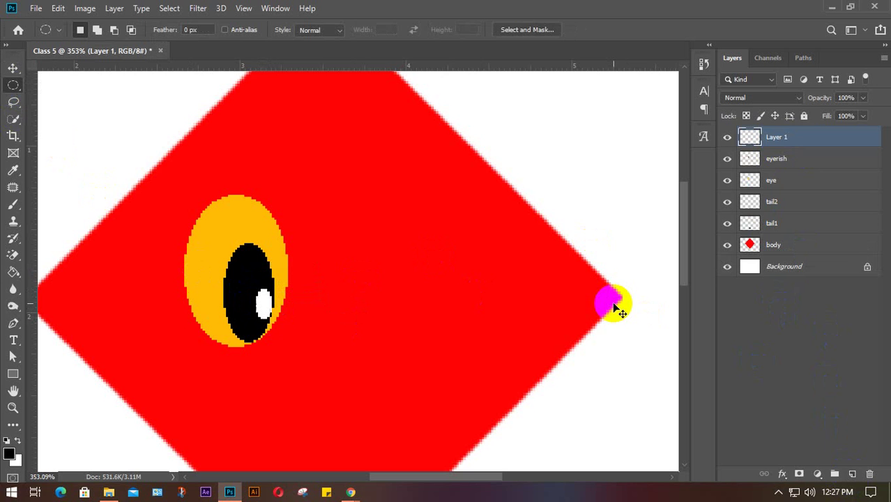
pyautogui.press('v')
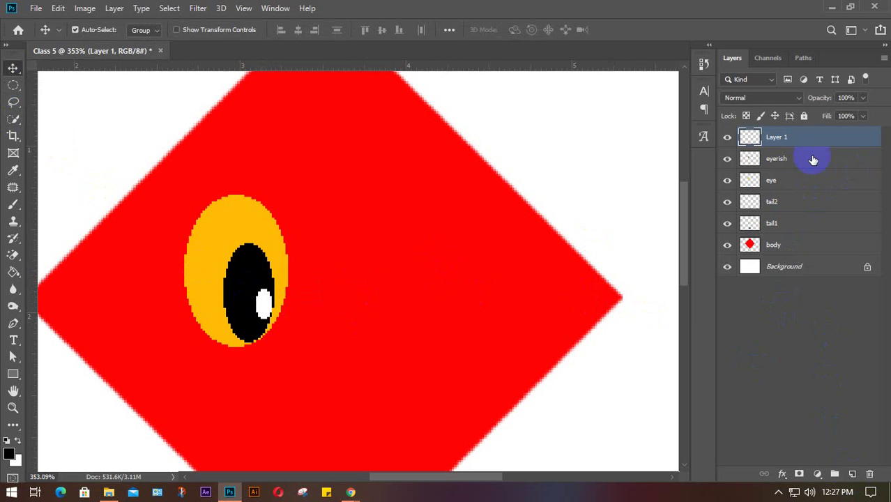
# Step: Rename the white ellipse's layer as lens
pyautogui.doubleClick(776, 139)
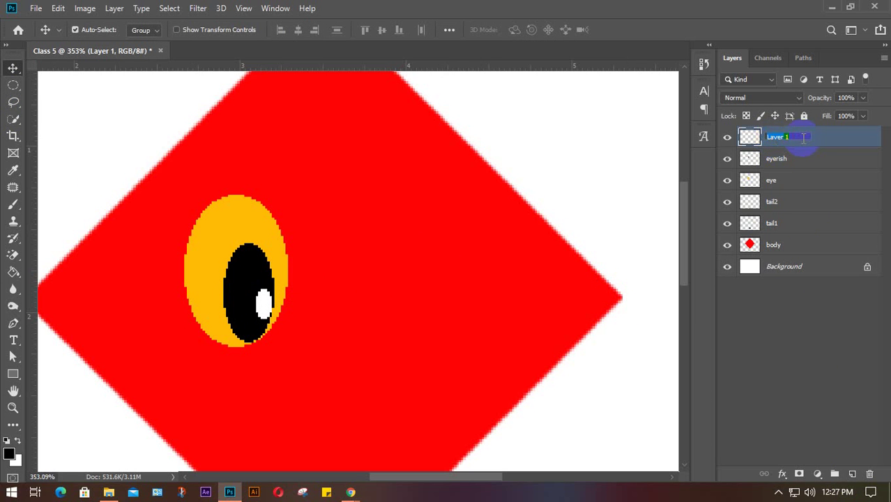
pyautogui.press('BackSpace')
pyautogui.write('lens')
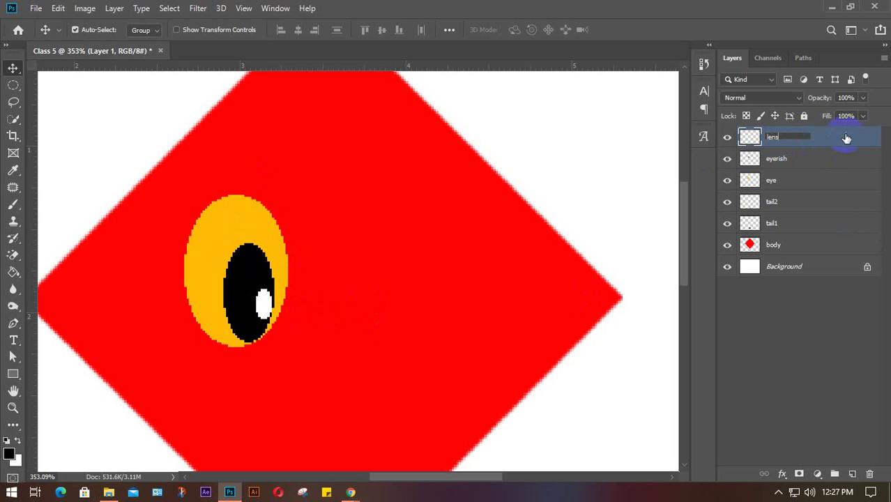
pyautogui.press('Return')
pyautogui.click(806, 348)
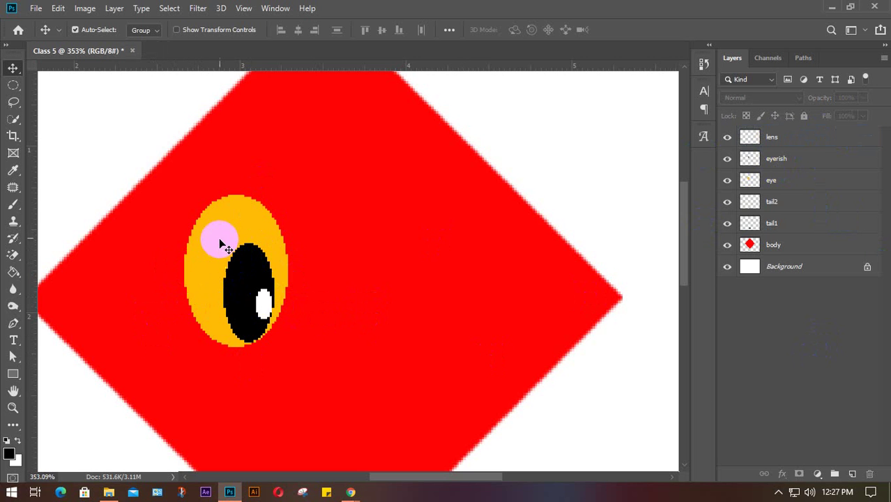
# Step: Group the lens, eyerish and eye layers and name the group right eye
pyautogui.moveTo(270, 287)
pyautogui.mouseDown()
pyautogui.moveTo(230, 246)
pyautogui.moveTo(261, 304)
pyautogui.moveTo(207, 241)
pyautogui.moveTo(272, 314)
pyautogui.moveTo(225, 241)
pyautogui.moveTo(245, 273)
pyautogui.moveTo(238, 259)
pyautogui.moveTo(231, 268)
pyautogui.moveTo(245, 264)
pyautogui.moveTo(261, 295)
pyautogui.mouseUp()
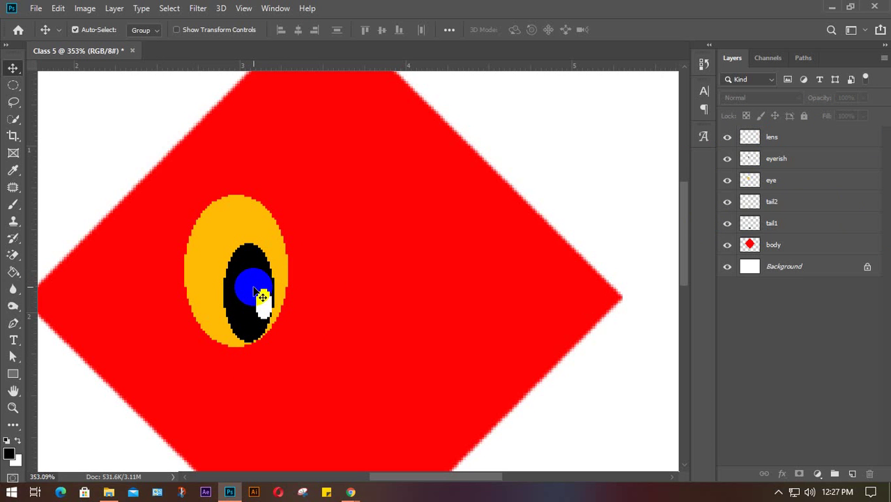
pyautogui.click(800, 138)
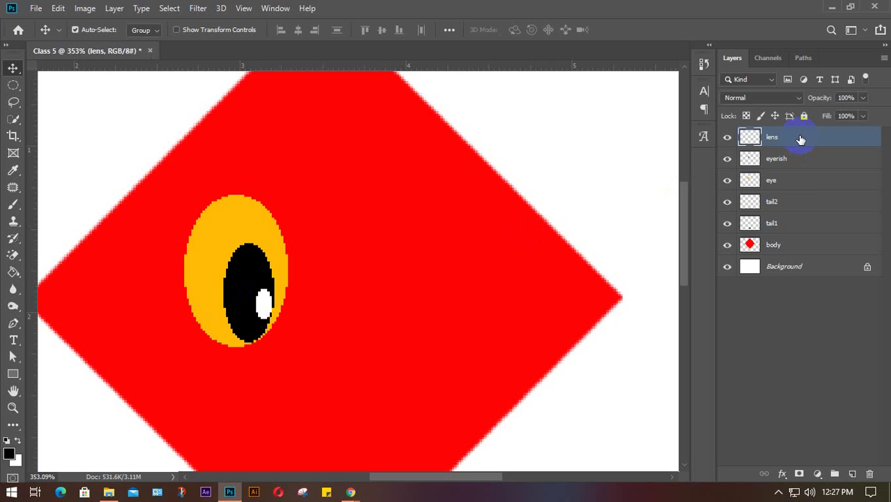
pyautogui.keyDown('shift'); pyautogui.click(795, 180); pyautogui.keyUp('shift')
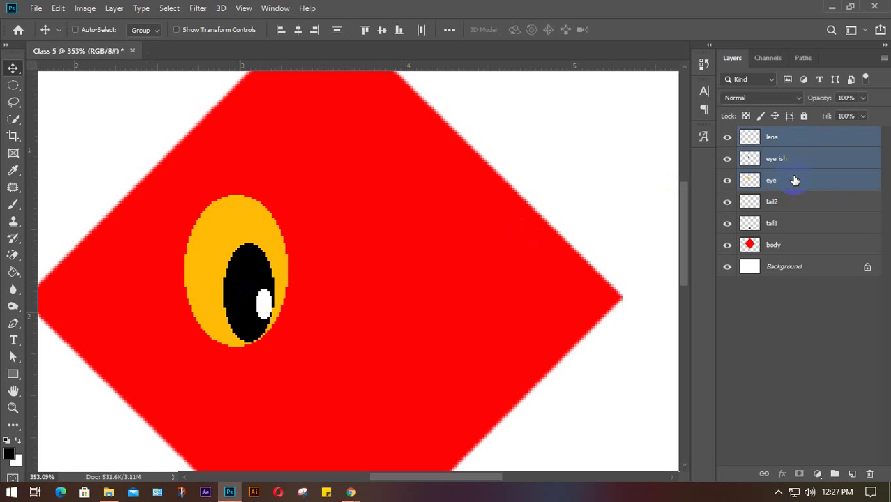
pyautogui.hotkey('ctrl', 'g')
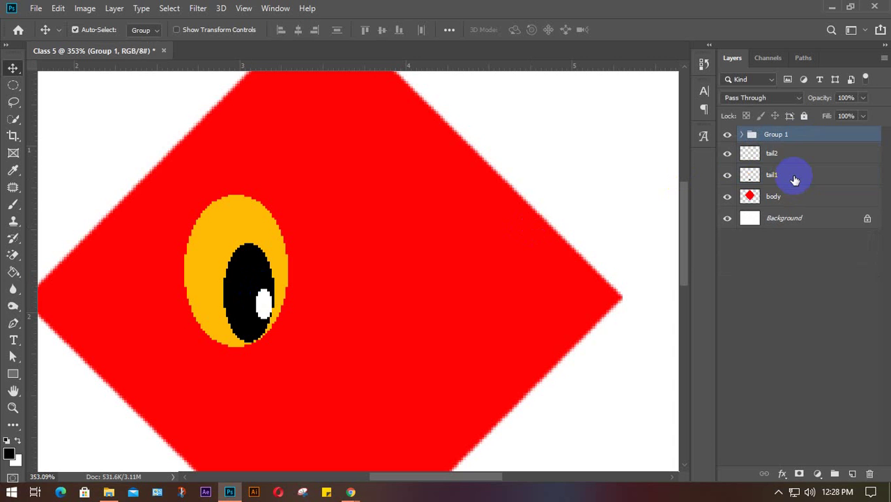
pyautogui.doubleClick(779, 134)
pyautogui.press('BackSpace')
pyautogui.write('ey')
pyautogui.press('Return')
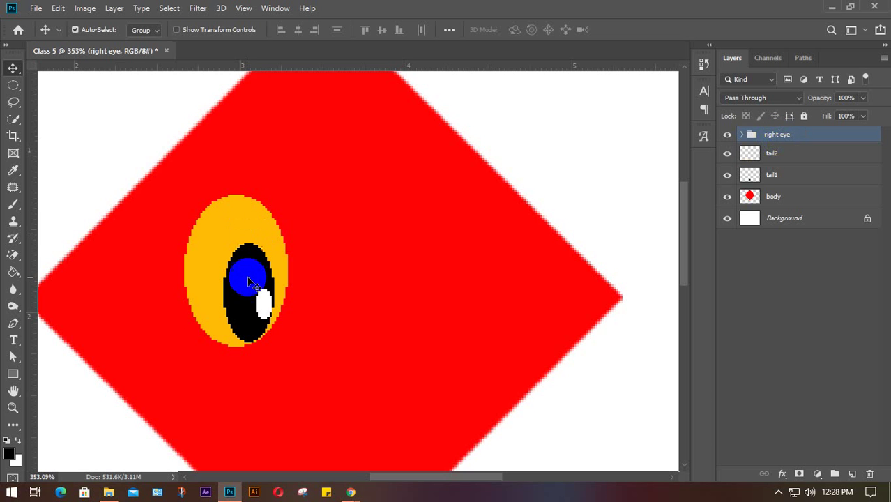
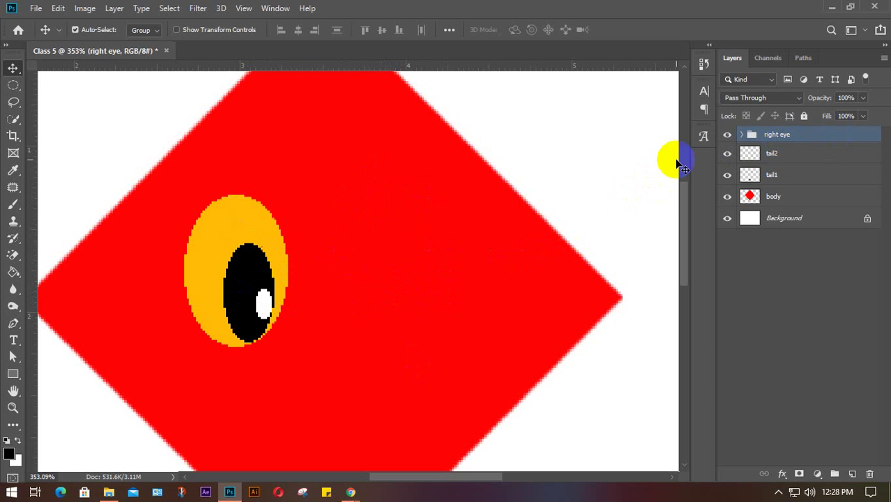
# Step: Try duplicating the right eye group and moving the copy to the right half of the red diamond, and delete that copy
pyautogui.hotkey('ctrl', 'j')
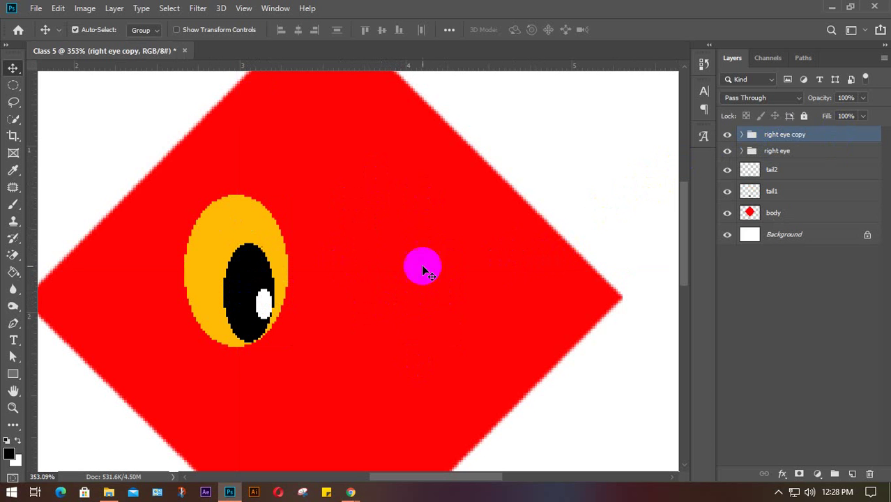
pyautogui.moveTo(249, 278); pyautogui.dragTo(348, 288)
pyautogui.moveTo(402, 298)
pyautogui.mouseDown()
pyautogui.moveTo(409, 280)
pyautogui.moveTo(354, 303)
pyautogui.moveTo(459, 278)
pyautogui.moveTo(403, 235)
pyautogui.moveTo(408, 308)
pyautogui.moveTo(399, 318)
pyautogui.moveTo(362, 300)
pyautogui.moveTo(412, 299)
pyautogui.moveTo(403, 301)
pyautogui.mouseUp()
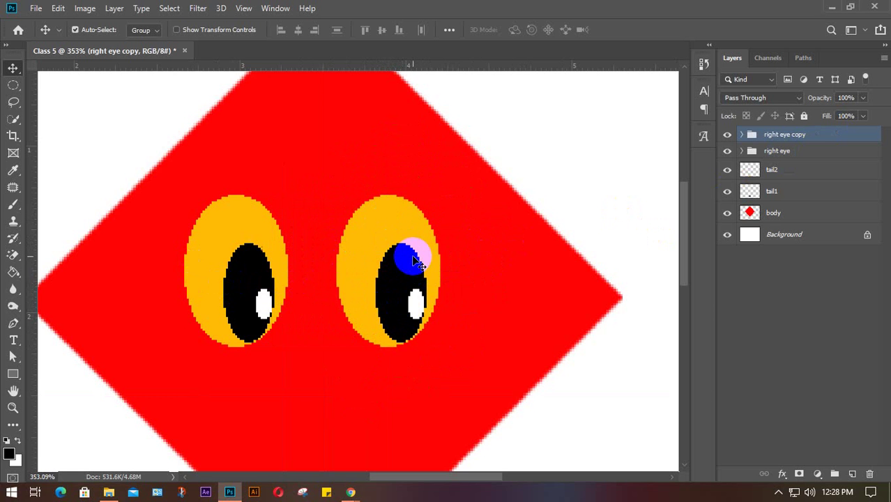
pyautogui.press('Delete')
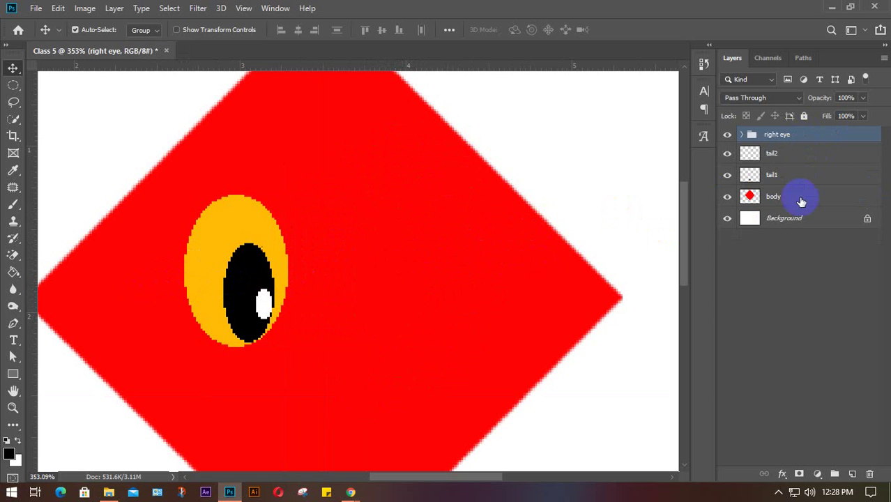
# Step: Copy the right eye group straight across to the right half of the red diamond, level with the original
pyautogui.click(250, 269)
pyautogui.click(774, 134)
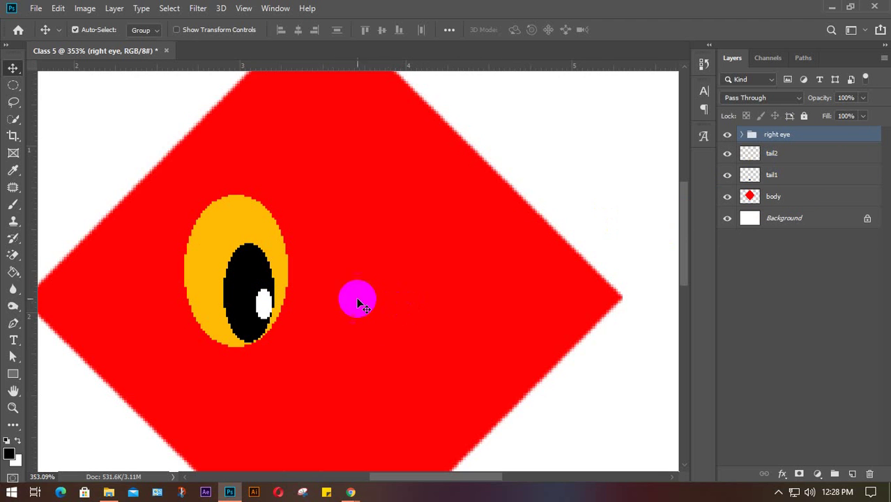
pyautogui.click(244, 272)
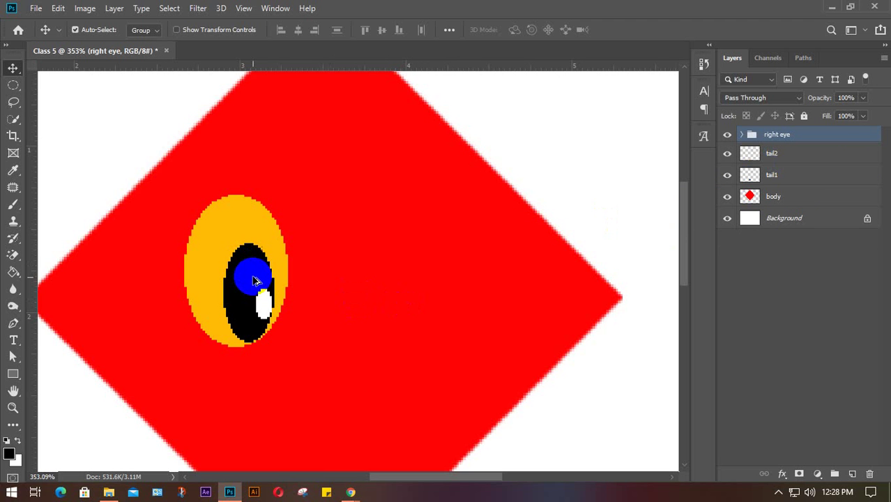
pyautogui.click(251, 283)
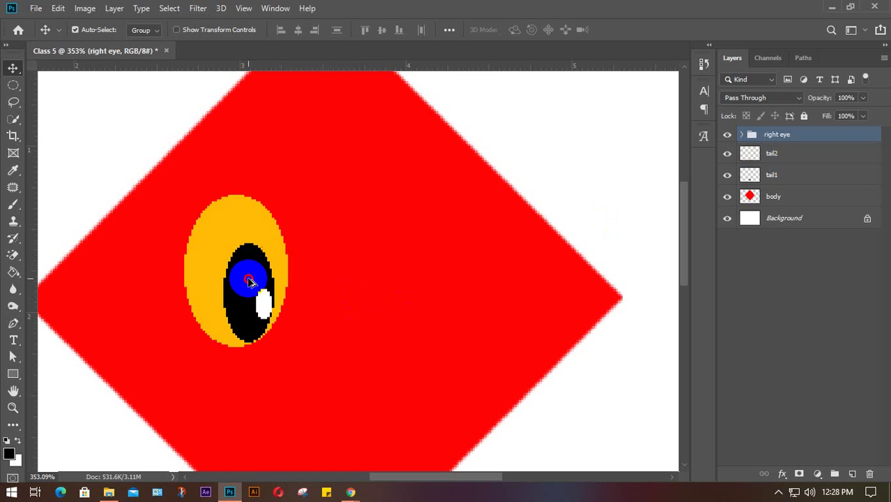
pyautogui.moveTo(249, 281); pyautogui.dragTo(408, 289)
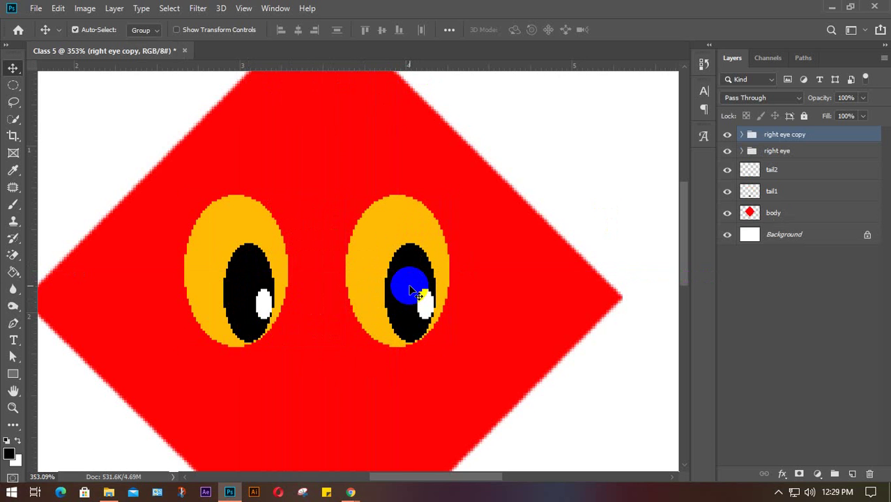
# Step: Rename the copied eye group as left eye
pyautogui.doubleClick(783, 136)
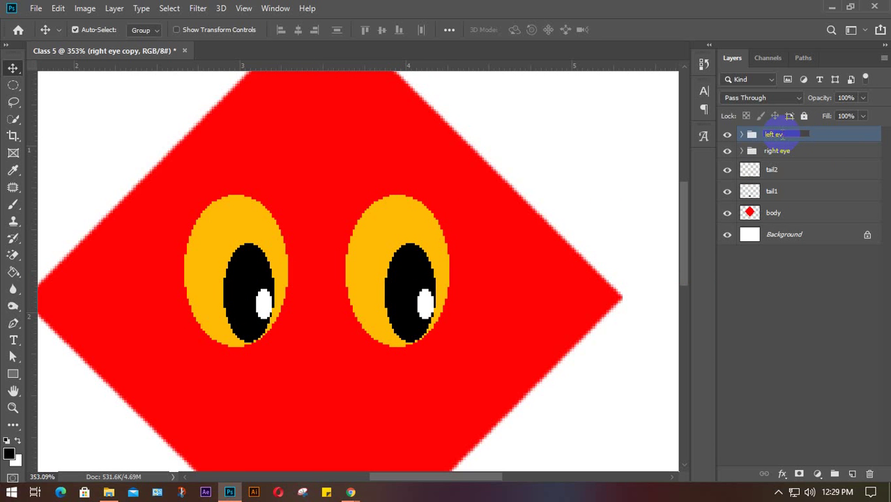
pyautogui.press('Return')
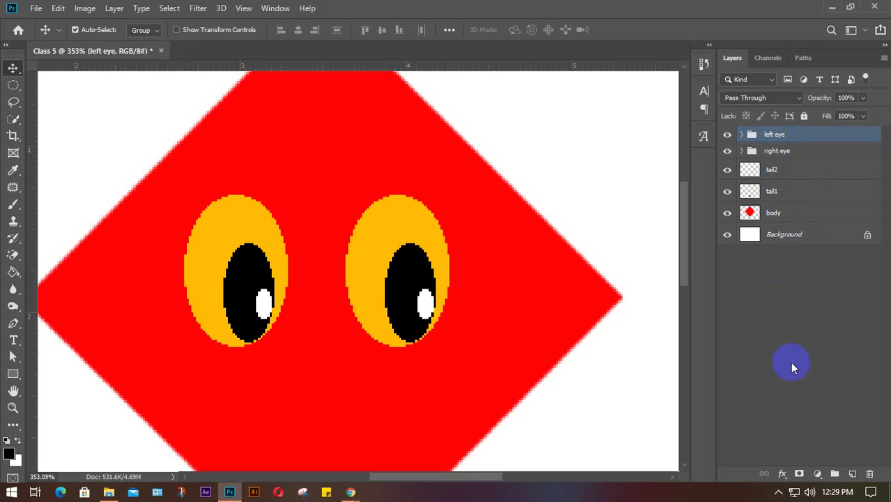
pyautogui.click(785, 313)
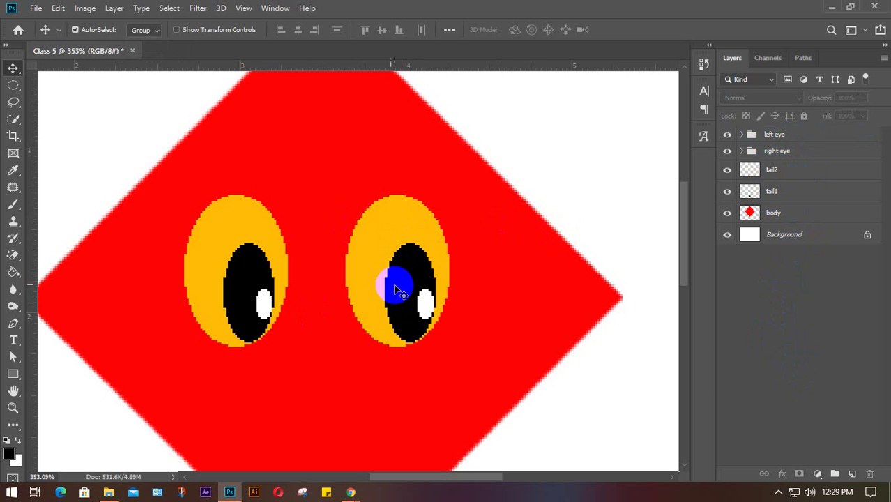
# Step: Expand the left eye group and set the Move tool's Auto-Select to Layer so its parts can be picked individually
pyautogui.click(741, 135)
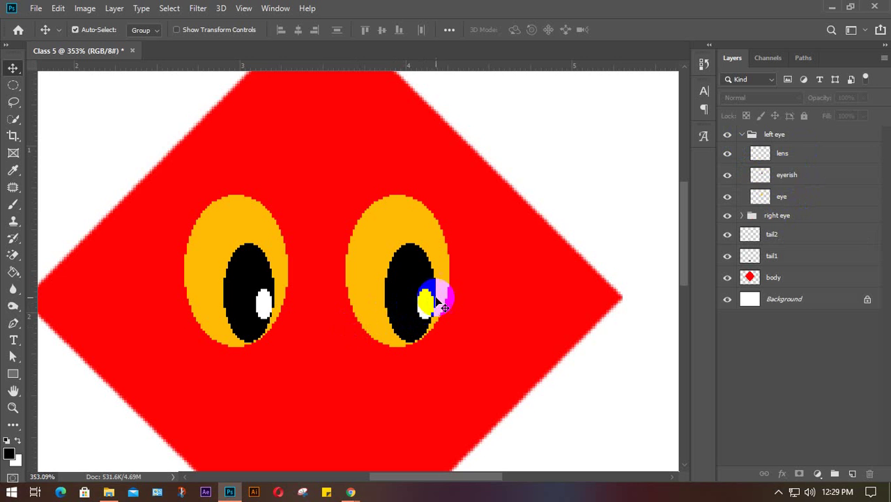
pyautogui.moveTo(401, 321); pyautogui.dragTo(388, 317)
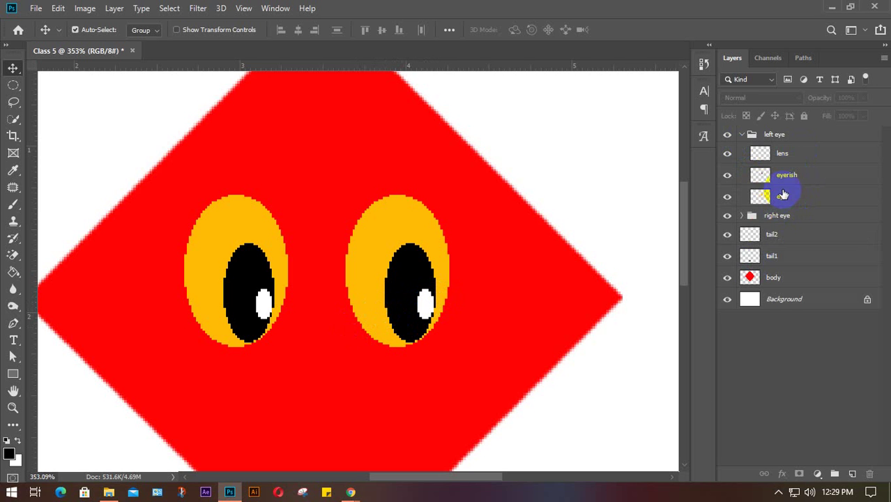
pyautogui.click(786, 154)
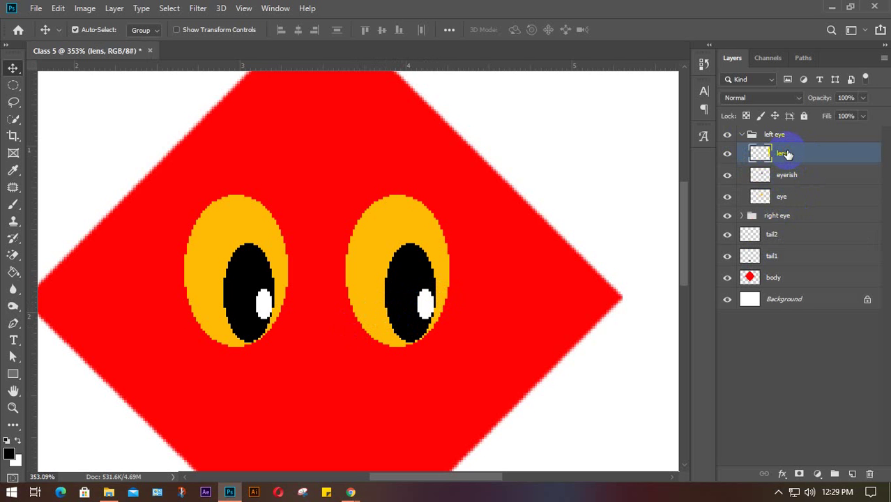
pyautogui.moveTo(430, 302)
pyautogui.mouseDown()
pyautogui.moveTo(418, 300)
pyautogui.moveTo(430, 301)
pyautogui.mouseUp()
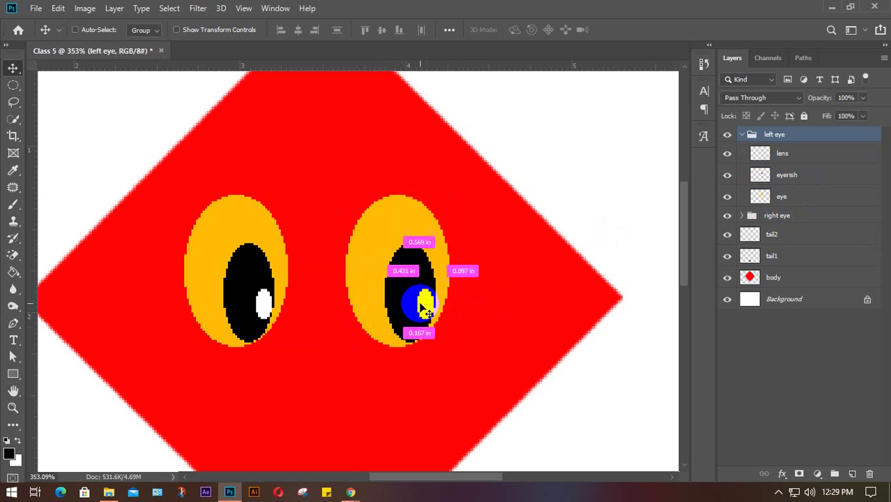
pyautogui.click(158, 32)
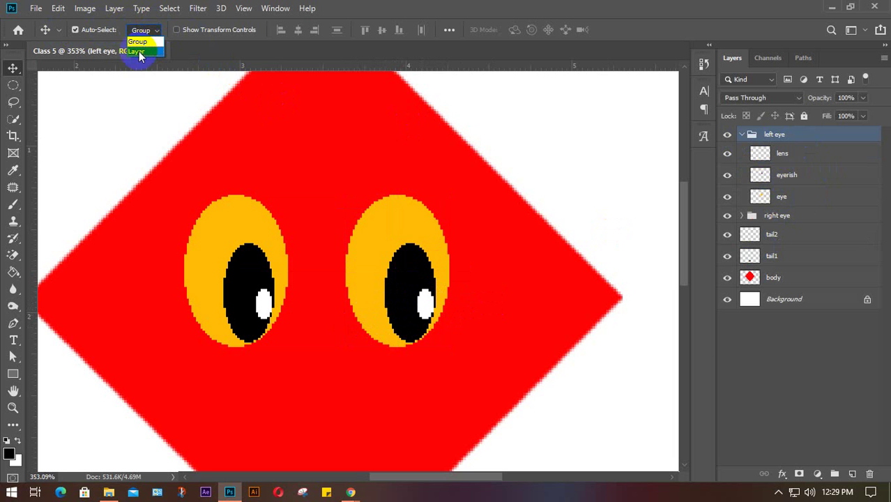
pyautogui.click(140, 51)
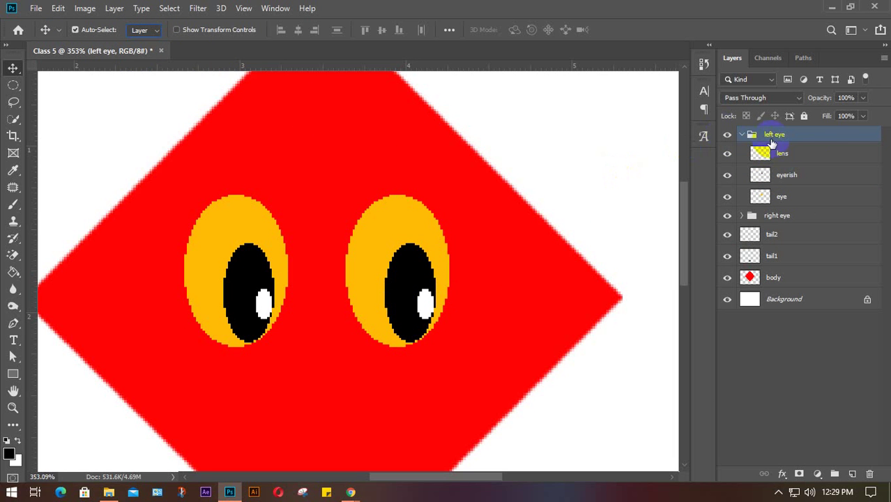
# Step: In the left eye group, shift the lens to the pupil's left side and move lens and eyerish together toward the eye's inner edge
pyautogui.click(813, 154)
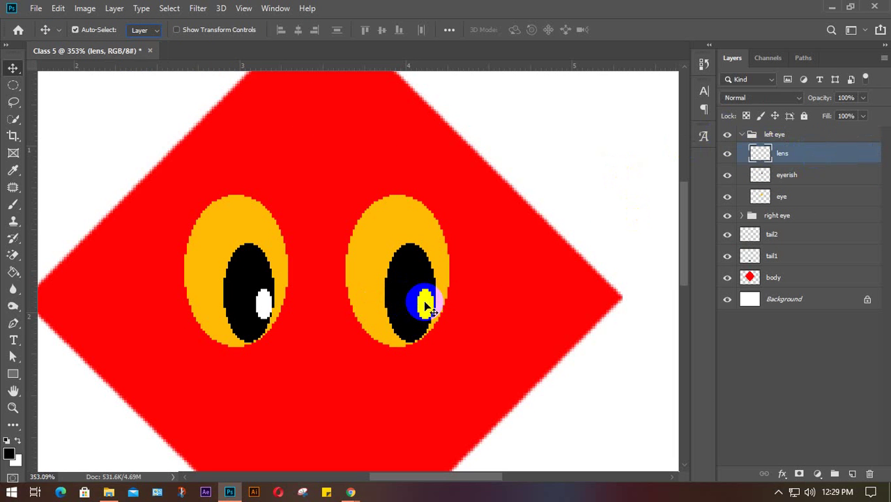
pyautogui.moveTo(424, 300); pyautogui.dragTo(395, 305)
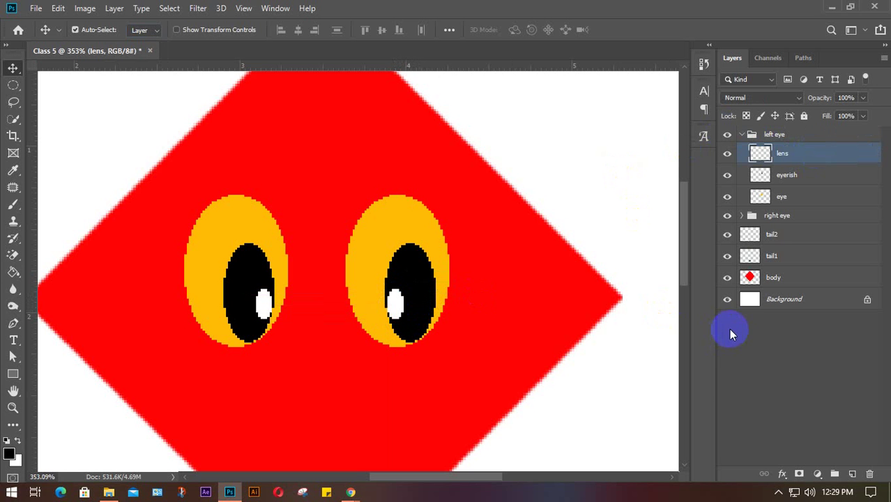
pyautogui.keyDown('ctrl'); pyautogui.click(799, 177); pyautogui.keyUp('ctrl')
pyautogui.moveTo(421, 295); pyautogui.dragTo(393, 297)
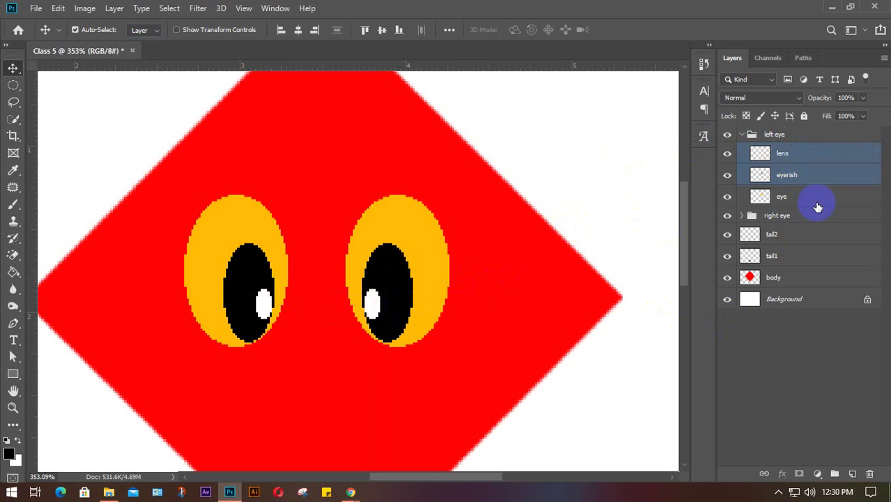
pyautogui.click(742, 134)
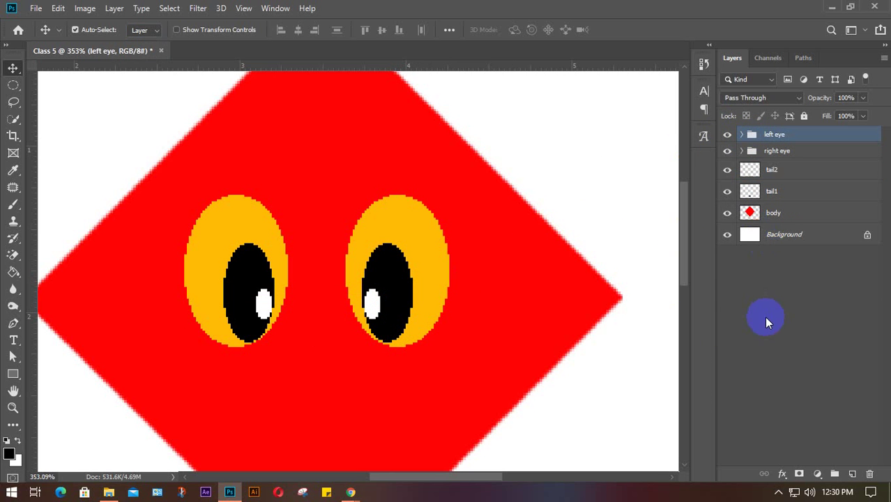
pyautogui.click(764, 317)
pyautogui.click(742, 152)
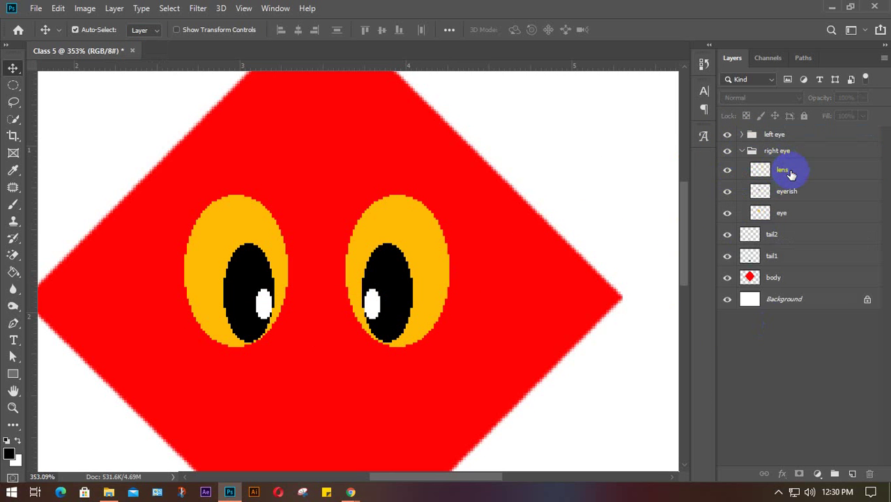
pyautogui.click(780, 173)
pyautogui.click(793, 193)
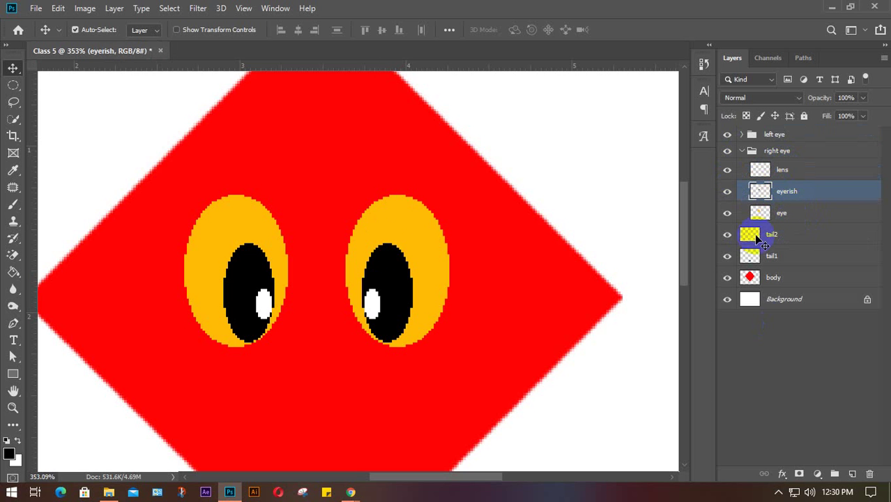
pyautogui.moveTo(276, 291); pyautogui.dragTo(251, 260)
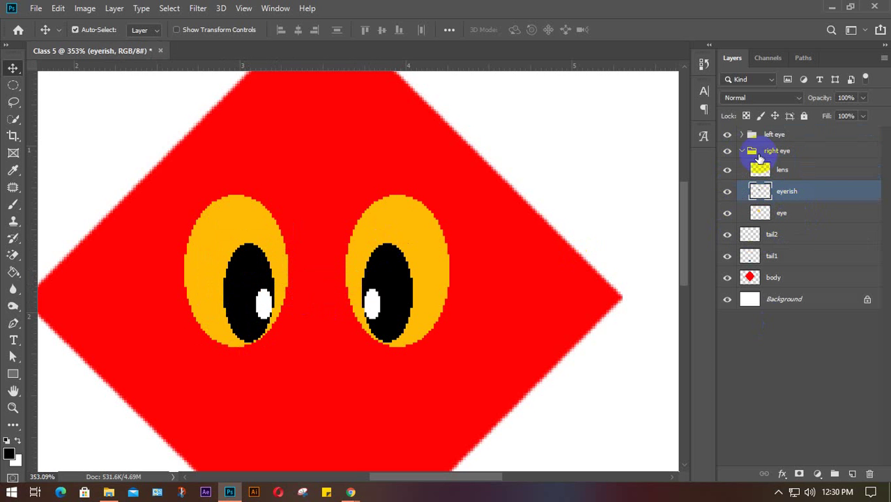
pyautogui.click(742, 151)
pyautogui.click(139, 30)
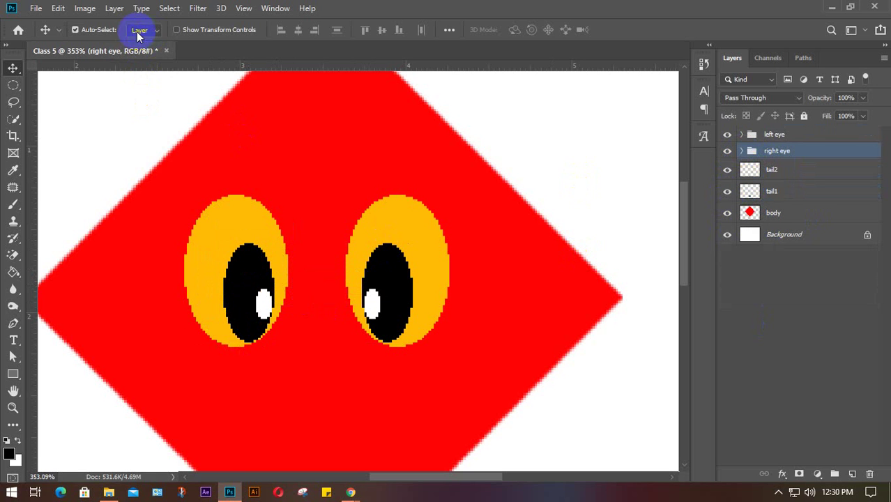
pyautogui.click(153, 32)
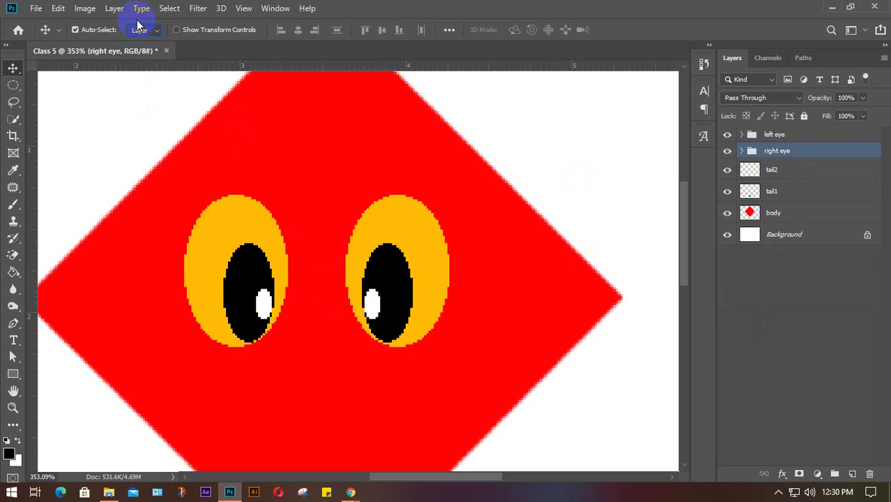
pyautogui.click(816, 170)
pyautogui.click(804, 193)
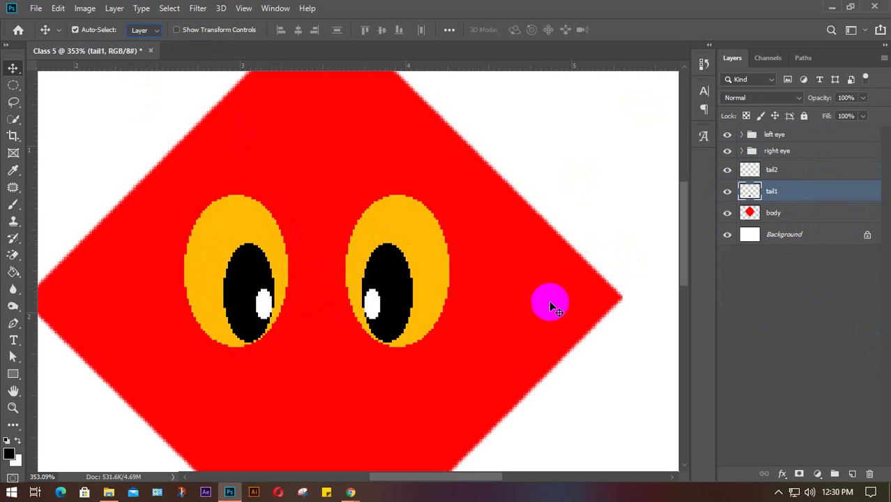
pyautogui.click(853, 300)
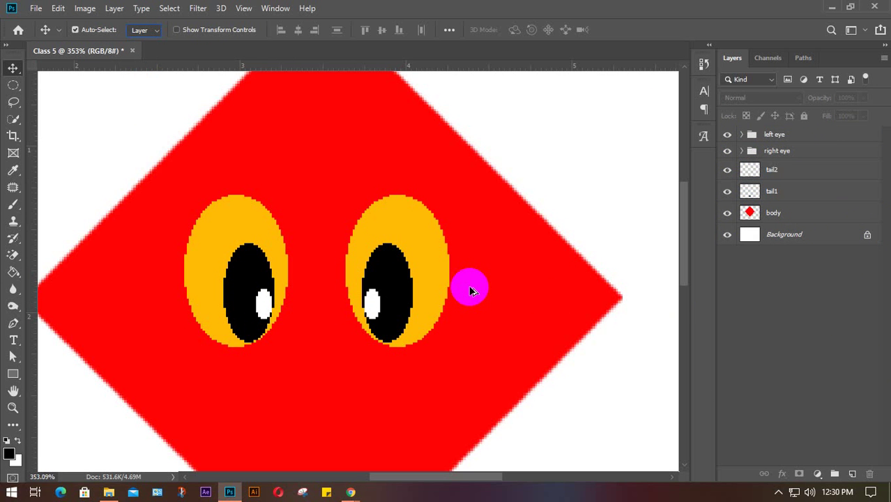
# Step: Group the tail2 and tail1 layers together, keeping the default group name
pyautogui.click(796, 170)
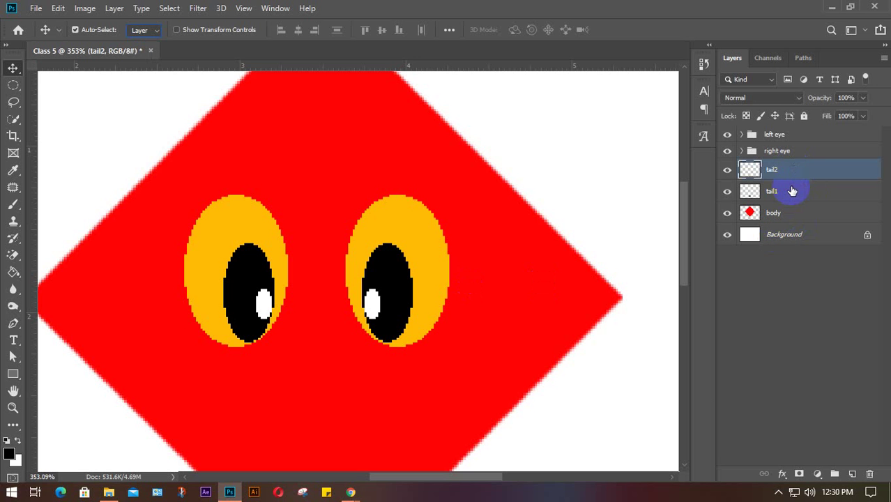
pyautogui.keyDown('shift'); pyautogui.click(792, 190); pyautogui.keyUp('shift')
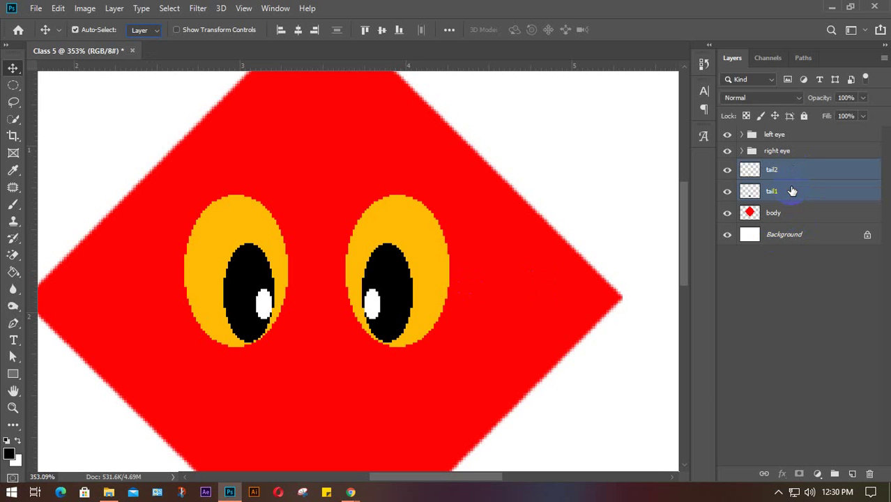
pyautogui.hotkey('ctrl', 'g')
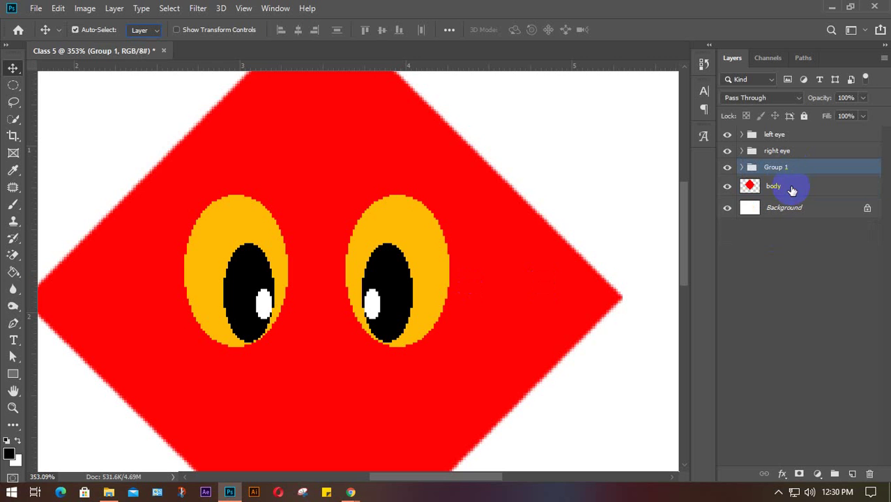
pyautogui.doubleClick(775, 166)
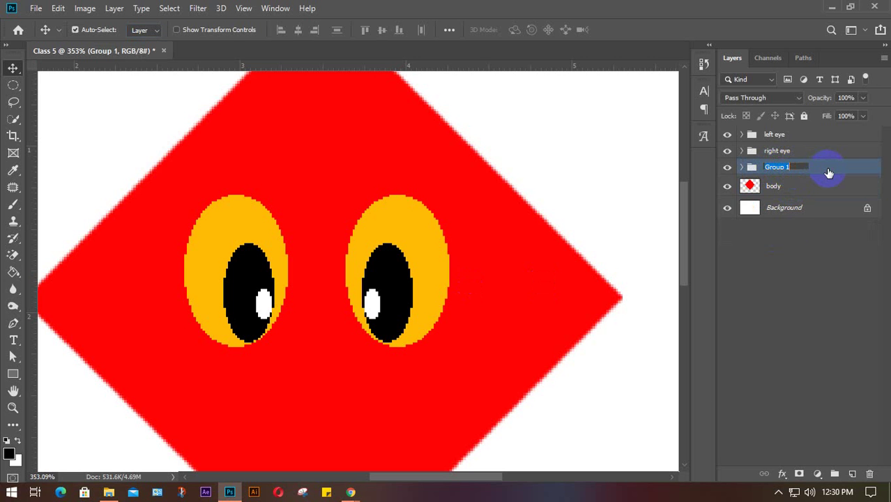
pyautogui.press('Return')
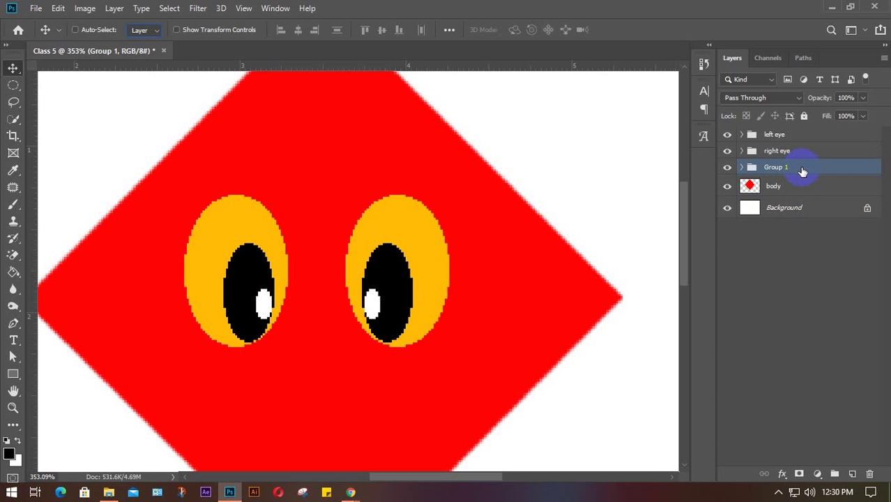
pyautogui.click(808, 279)
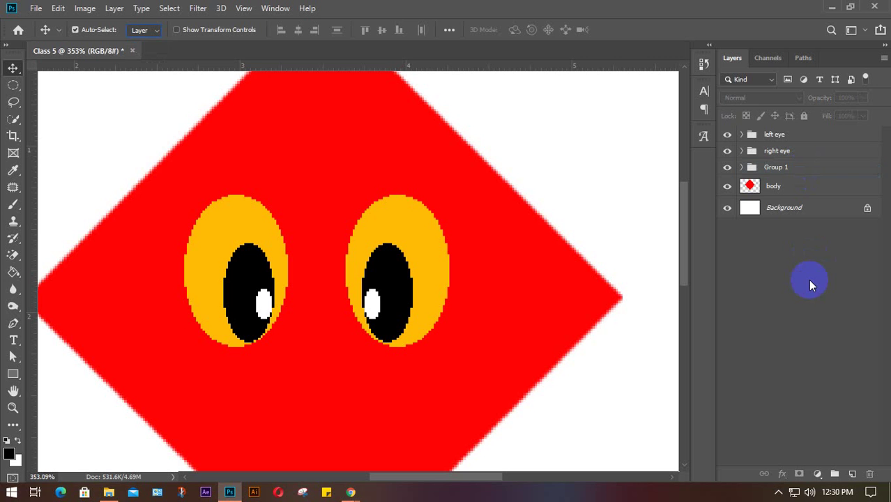
# Step: Ungroup the two tail layers and clear the layer selection
pyautogui.click(800, 169)
pyautogui.hotkey('ctrl', 'shift', 'g')
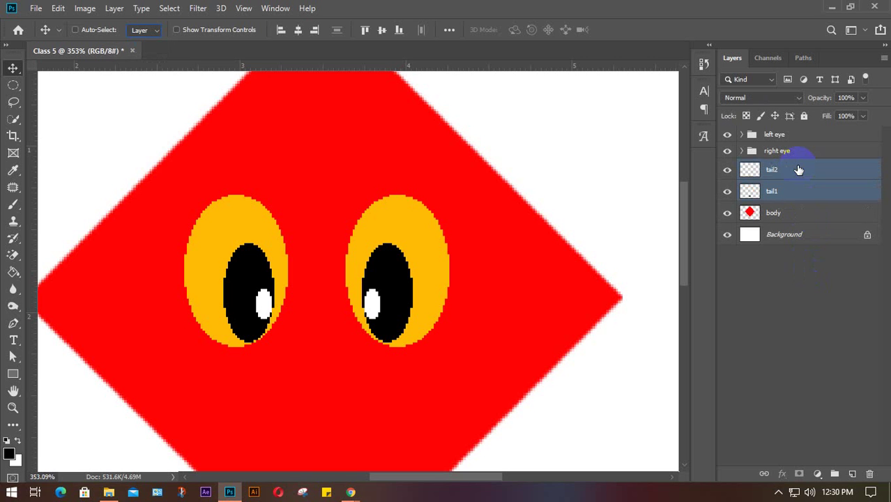
pyautogui.click(798, 296)
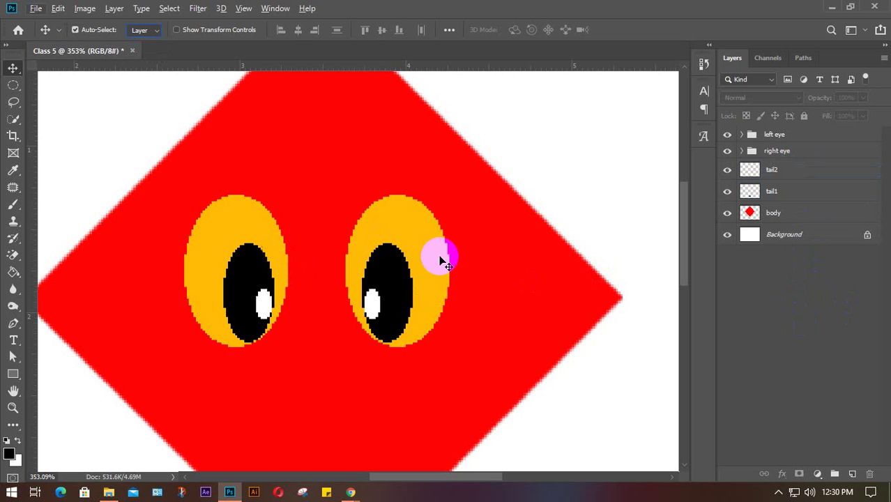
# Step: Set the Move tool's Auto-Select to Group
pyautogui.click(153, 30)
pyautogui.click(140, 43)
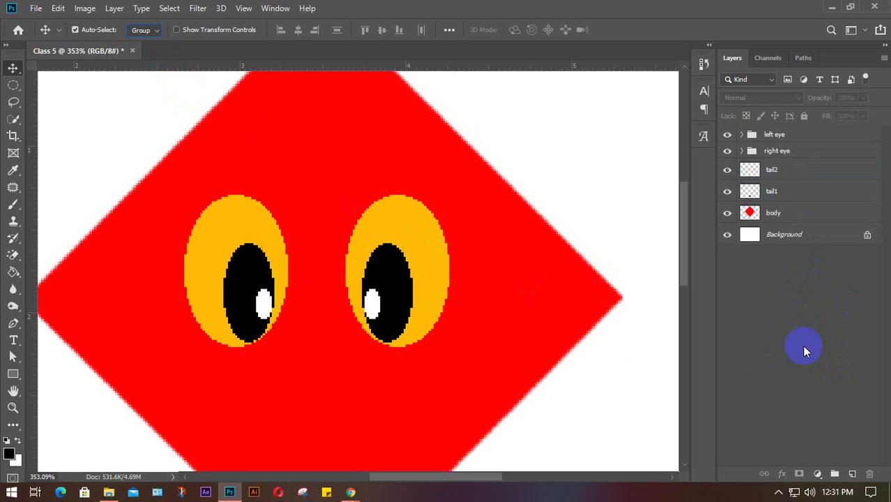
pyautogui.click(592, 355)
# Step: Make a wide, flat elliptical selection for the mouth centred below the eyes, and add a new layer for it
pyautogui.scroll(-5, 592, 357)
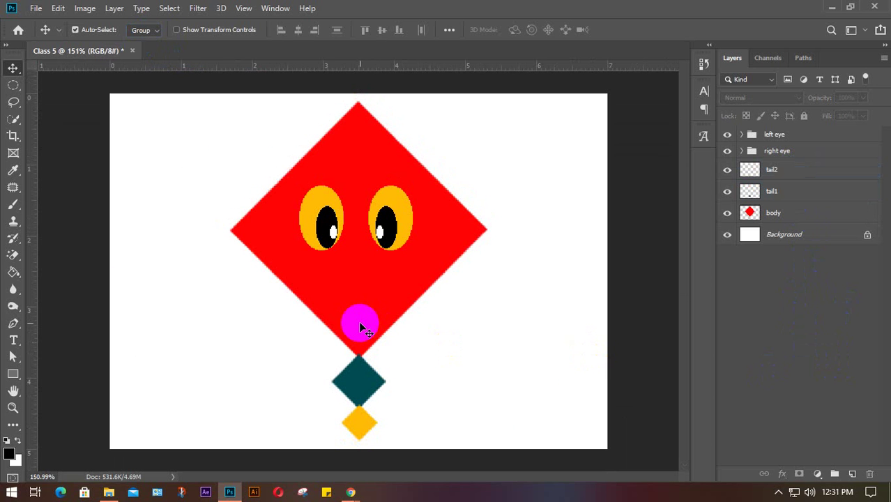
pyautogui.moveTo(369, 277); pyautogui.dragTo(19, 85)
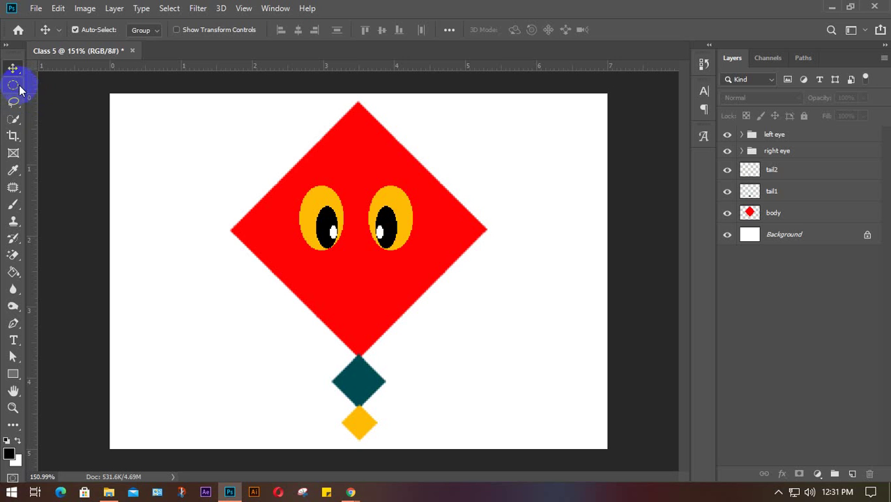
pyautogui.rightClick(14, 86)
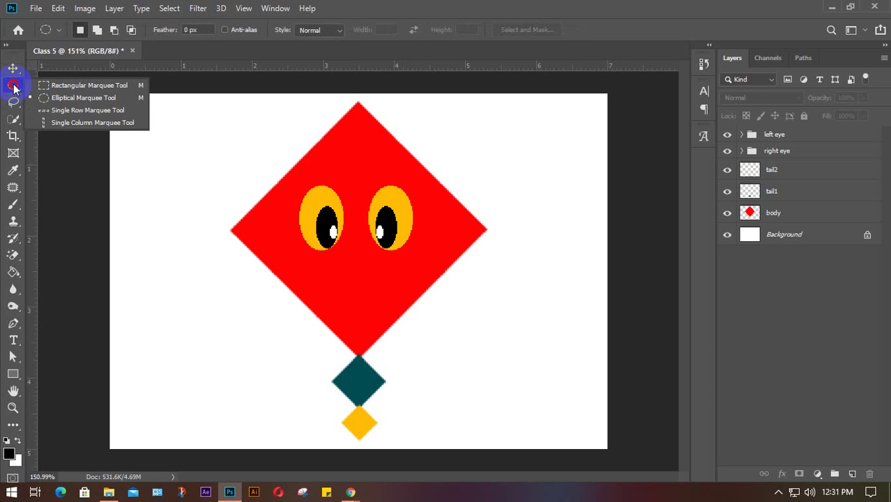
pyautogui.click(69, 95)
pyautogui.moveTo(338, 273); pyautogui.dragTo(389, 293)
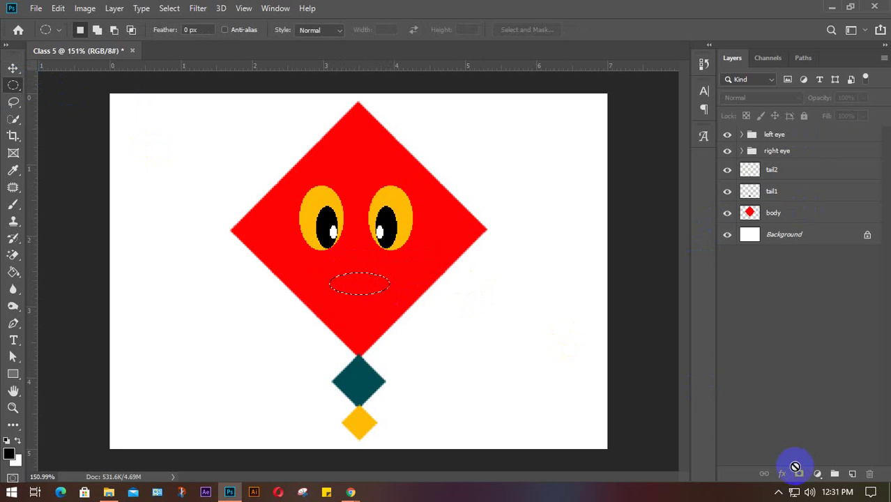
pyautogui.click(853, 475)
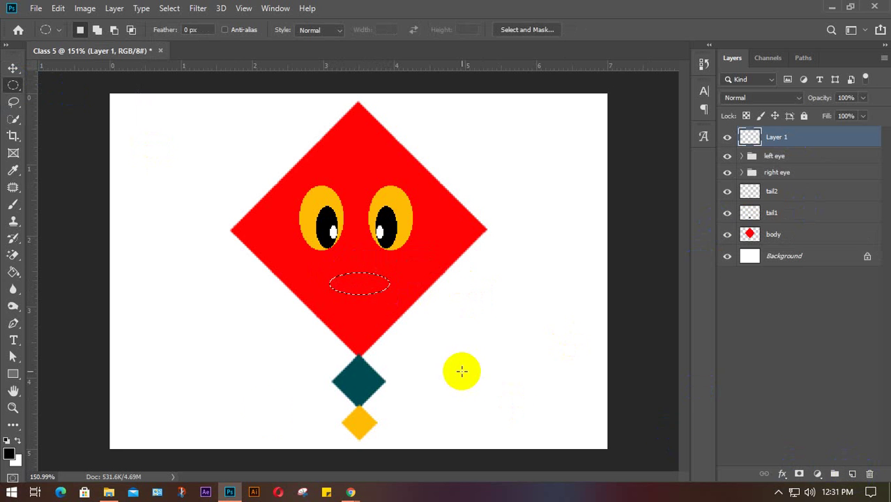
# Step: Set the foreground colour to a bright orange, fill the mouth selection with it, and deselect
pyautogui.press('i')
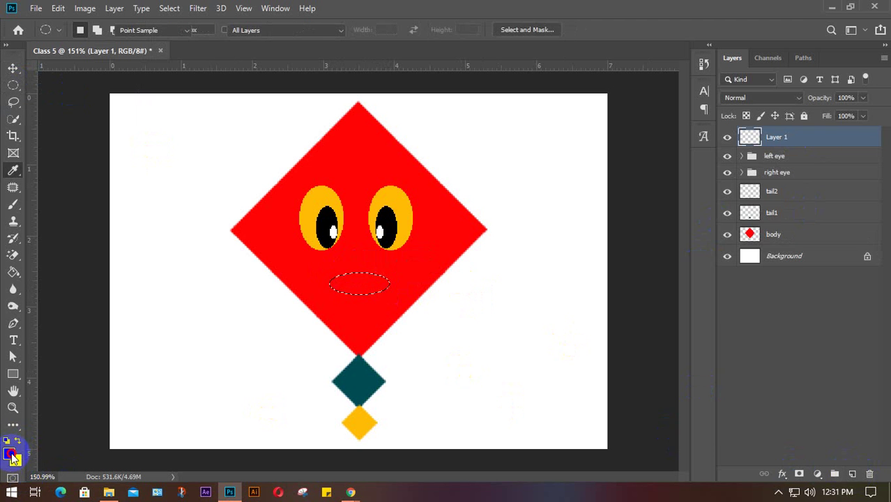
pyautogui.click(11, 454)
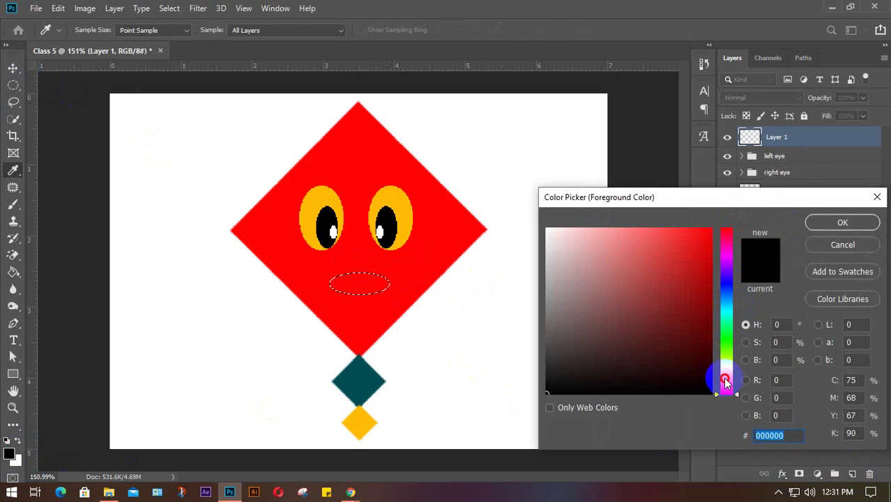
pyautogui.click(725, 381)
pyautogui.moveTo(700, 302); pyautogui.dragTo(718, 221)
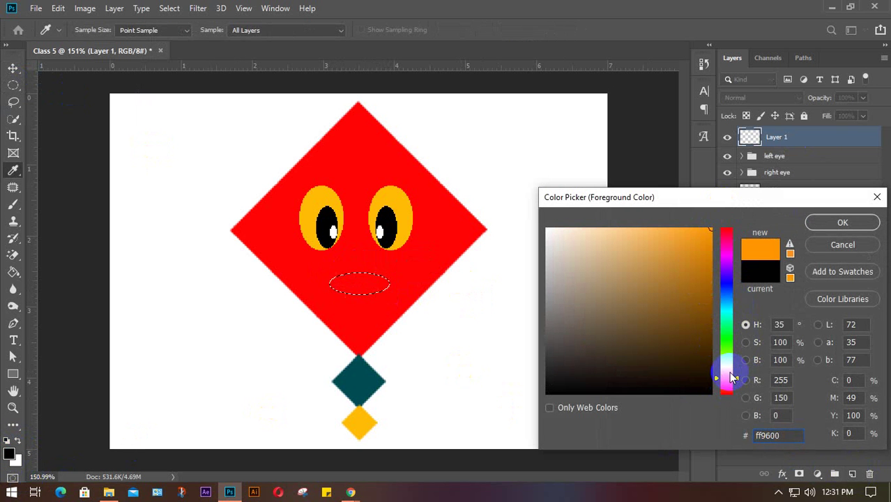
pyautogui.click(823, 222)
pyautogui.press('m')
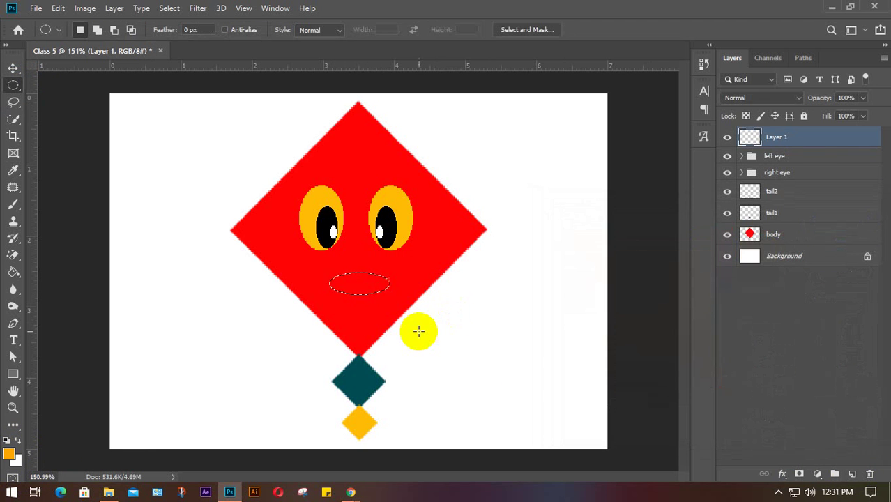
pyautogui.hotkey('alt', 'BackSpace')
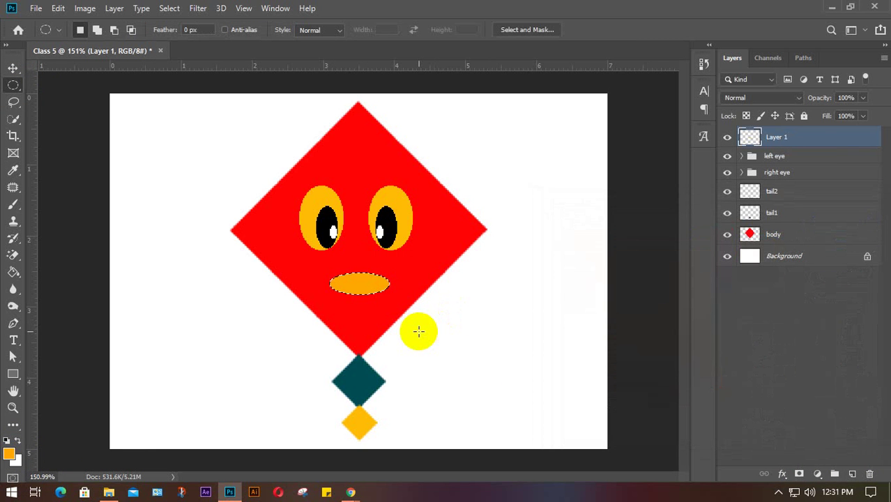
pyautogui.click(418, 331)
# Step: Fill a smaller elliptical selection with white on a new layer and centre it inside the orange mouth ellipse
pyautogui.moveTo(364, 314); pyautogui.dragTo(385, 291)
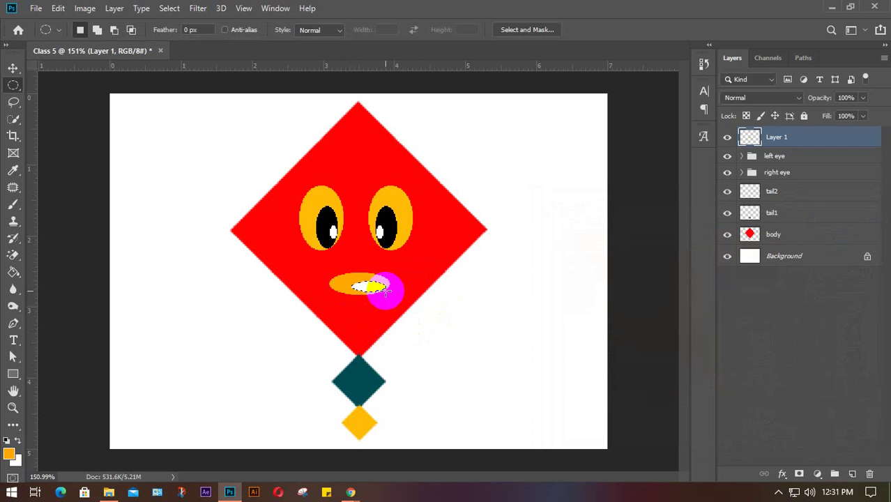
pyautogui.click(853, 475)
pyautogui.hotkey('ctrl', 'BackSpace')
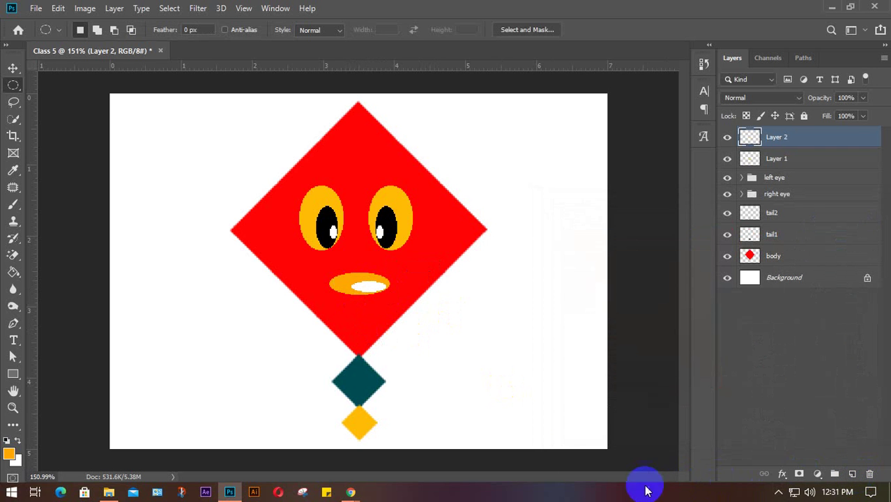
pyautogui.press('v')
pyautogui.moveTo(384, 304); pyautogui.dragTo(355, 292)
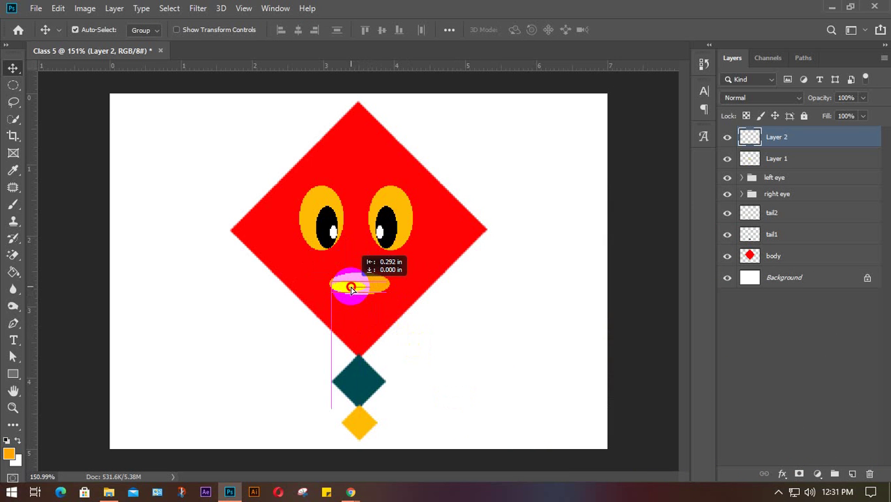
pyautogui.moveTo(350, 289); pyautogui.dragTo(364, 284)
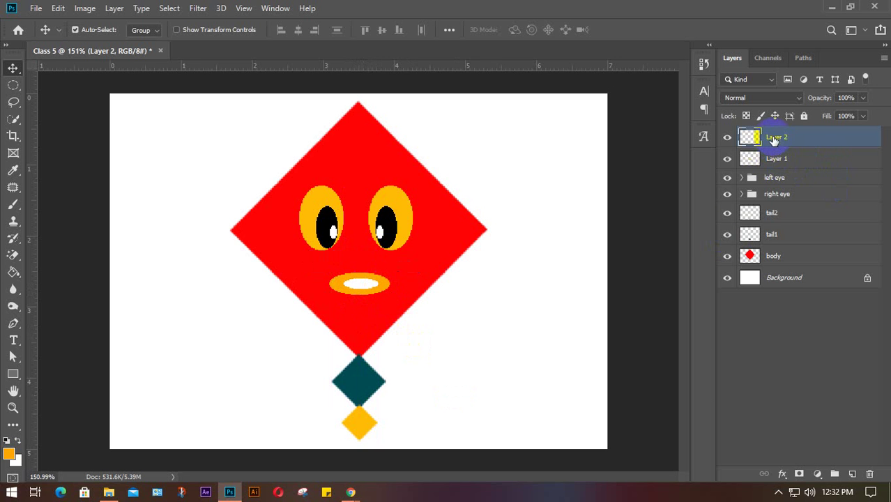
# Step: Rename the orange mouth ellipse's layer to lip and the white inner ellipse's layer to mouth
pyautogui.moveTo(774, 139); pyautogui.dragTo(780, 157)
pyautogui.doubleClick(777, 158)
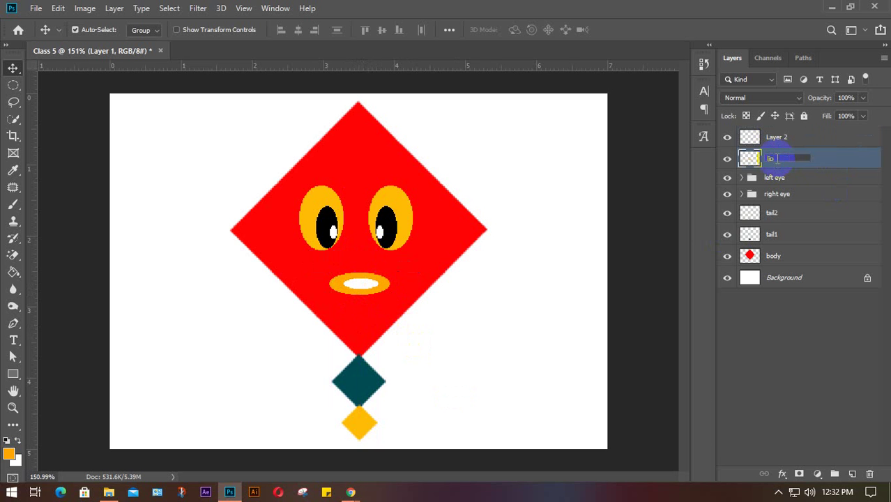
pyautogui.write('lip')
pyautogui.press('Return')
pyautogui.doubleClick(779, 136)
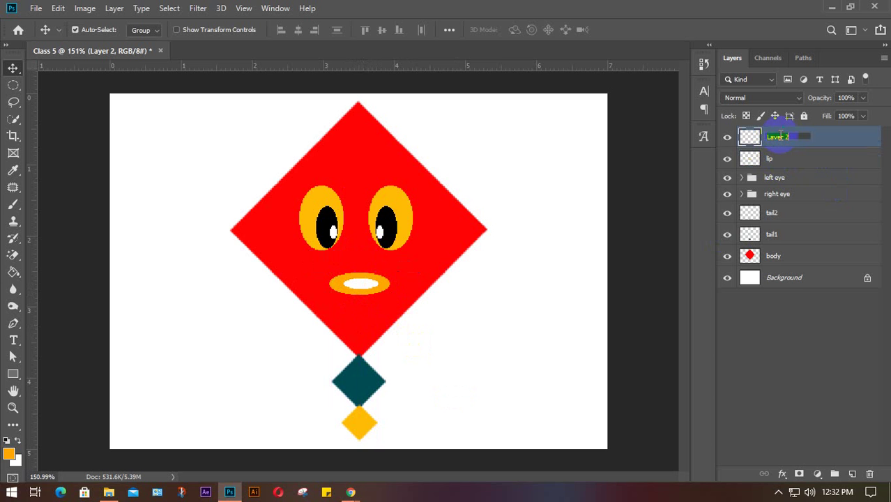
pyautogui.moveTo(781, 134); pyautogui.dragTo(799, 135)
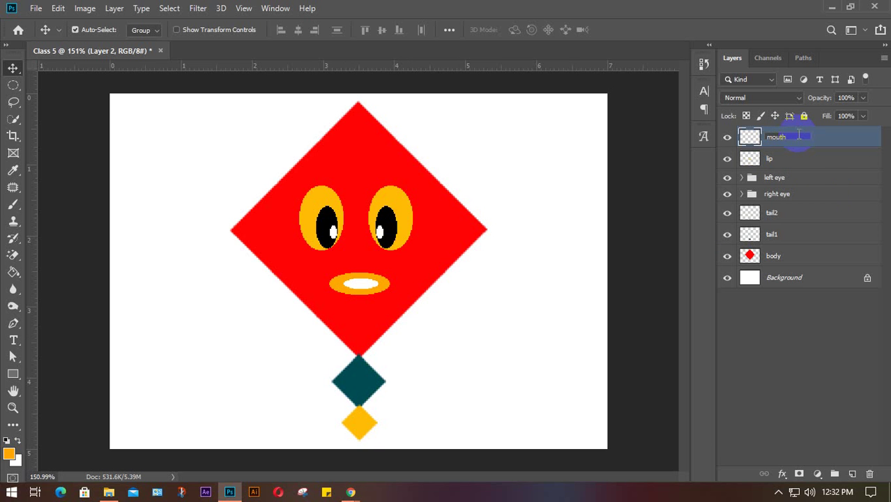
pyautogui.moveTo(800, 136); pyautogui.dragTo(813, 163)
# Step: Group the mouth and lip layers, name the group mouth, and clear the layer selection
pyautogui.keyDown('shift'); pyautogui.click(814, 163); pyautogui.keyUp('shift')
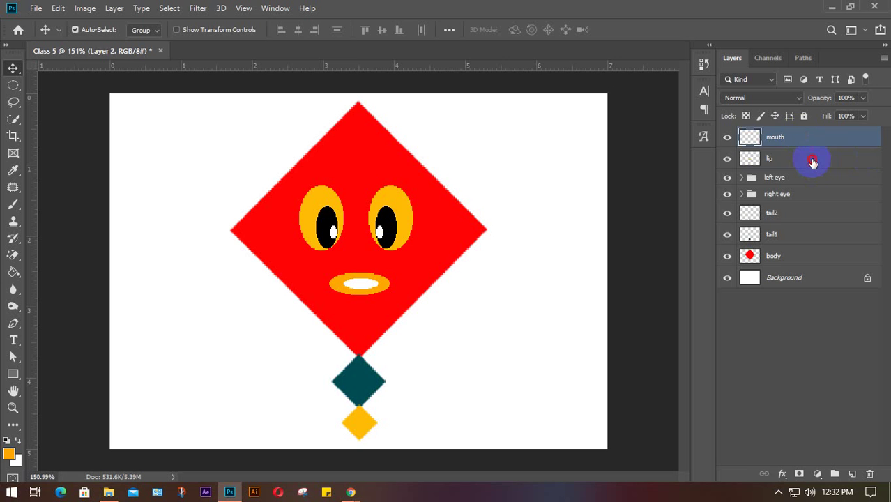
pyautogui.hotkey('ctrl', 'g')
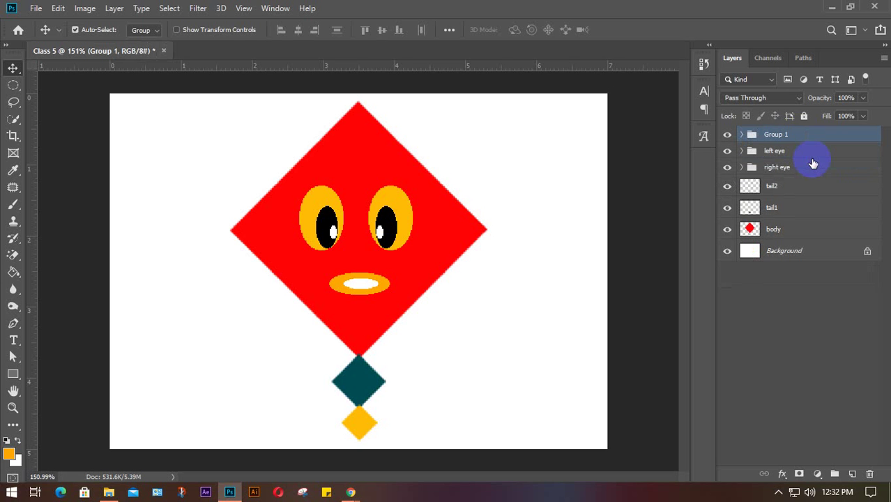
pyautogui.doubleClick(776, 134)
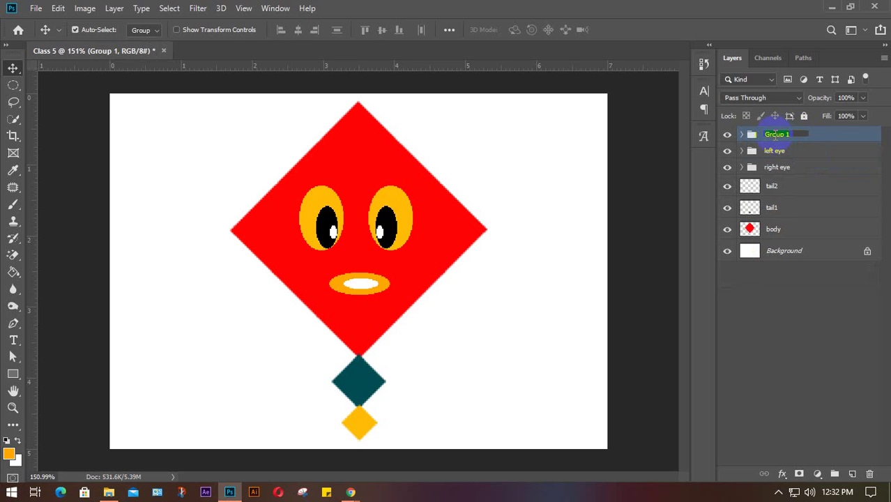
pyautogui.press('Return')
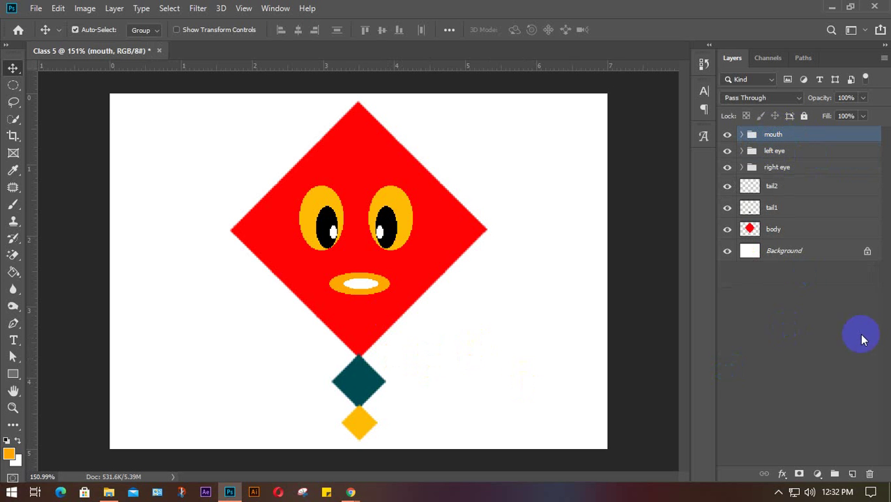
pyautogui.click(831, 336)
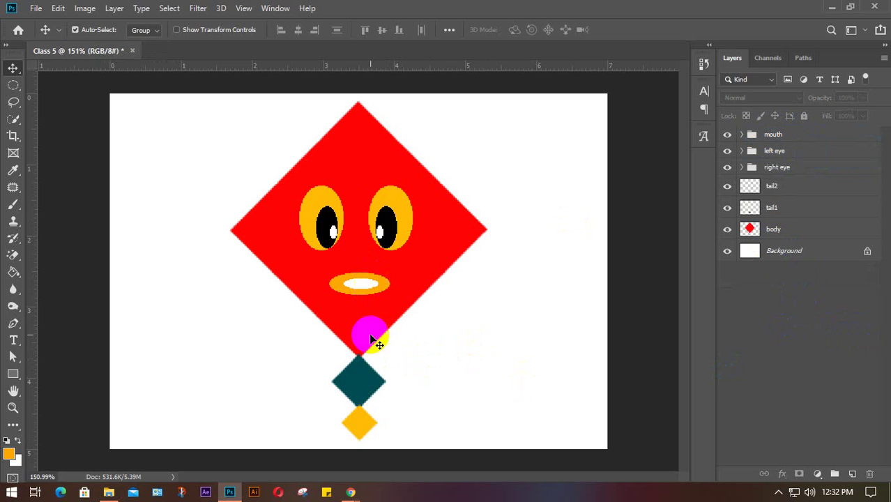
# Step: Check where the body meets the tail by toggling tail1's visibility, and move the tail1 layer below body
pyautogui.scroll(6, 369, 353)
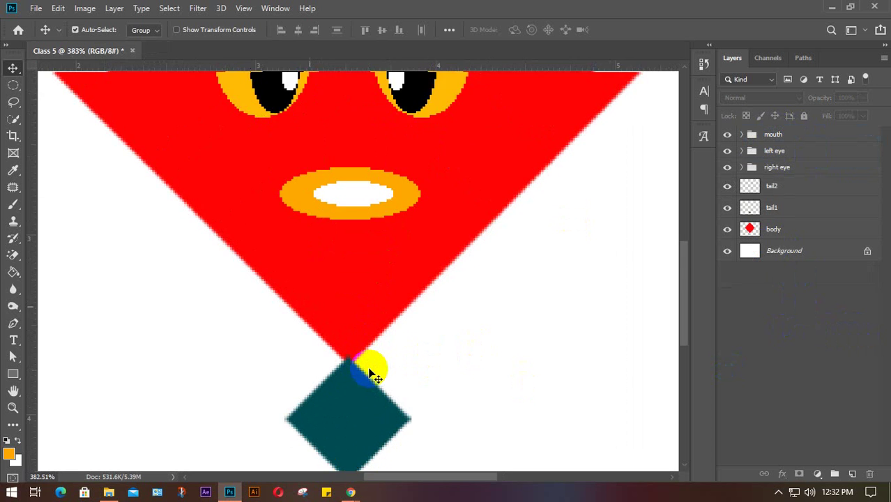
pyautogui.moveTo(402, 375); pyautogui.dragTo(339, 203)
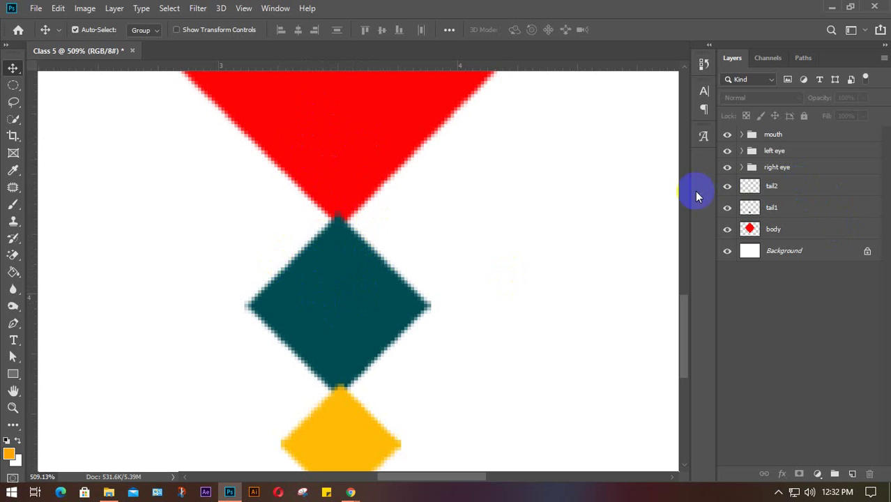
pyautogui.click(728, 187)
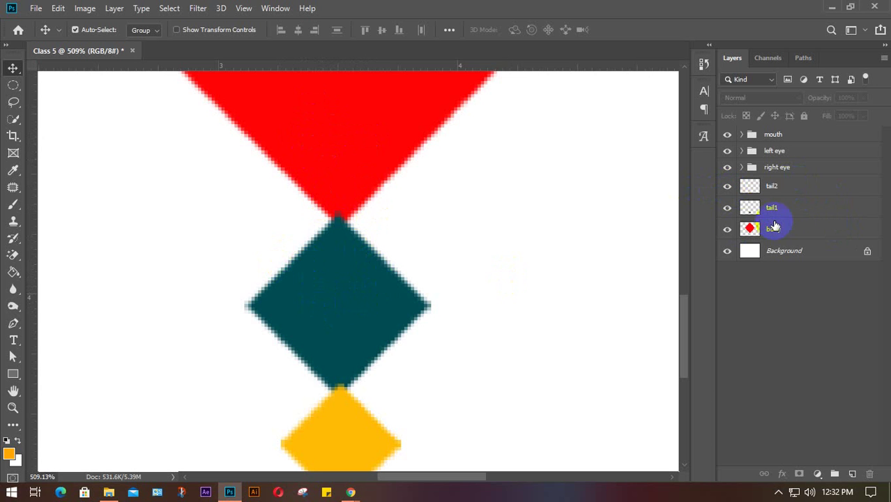
pyautogui.click(728, 209)
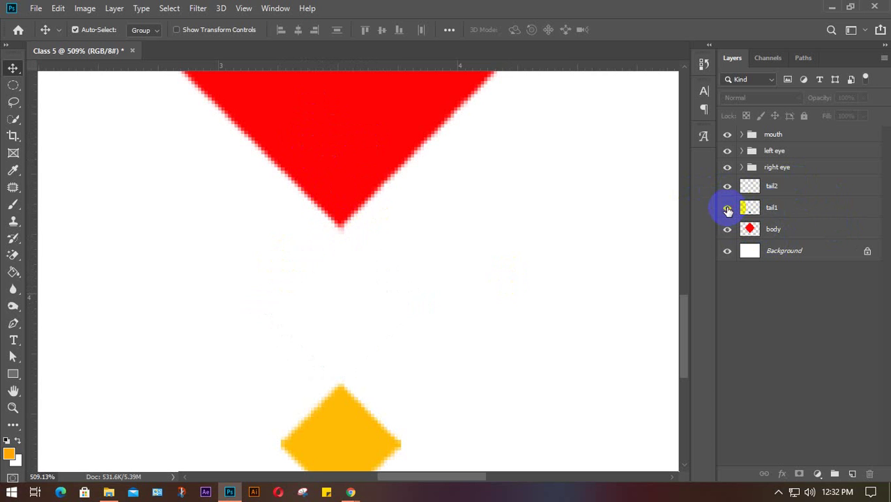
pyautogui.click(728, 209)
pyautogui.moveTo(796, 210); pyautogui.dragTo(788, 233)
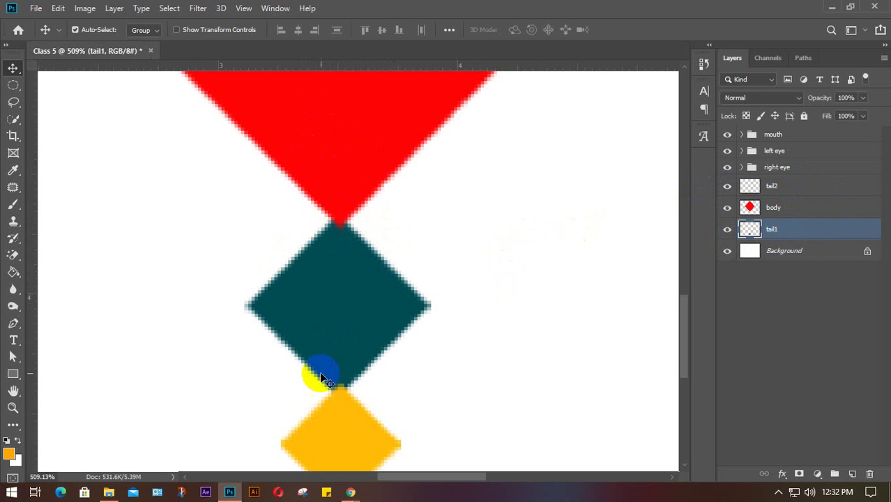
# Step: Move the tail2 layer below tail1 so the yellow diamond sits behind the teal one
pyautogui.scroll(-2, 328, 364)
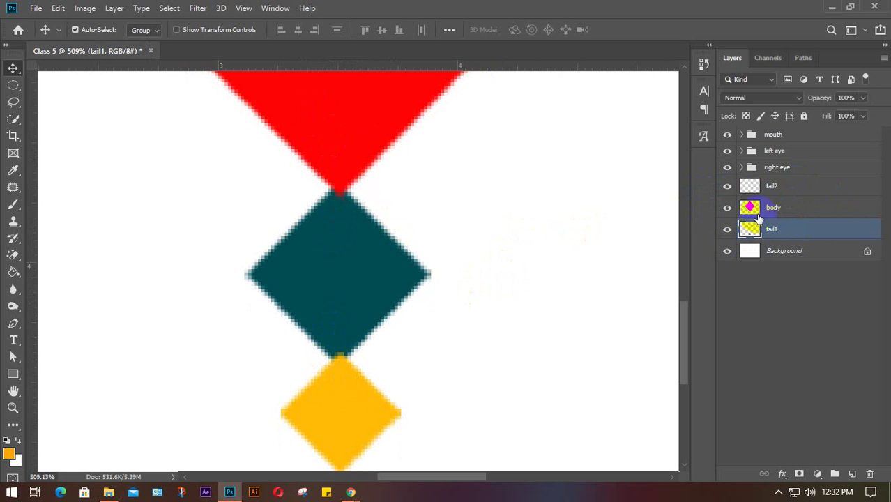
pyautogui.click(786, 188)
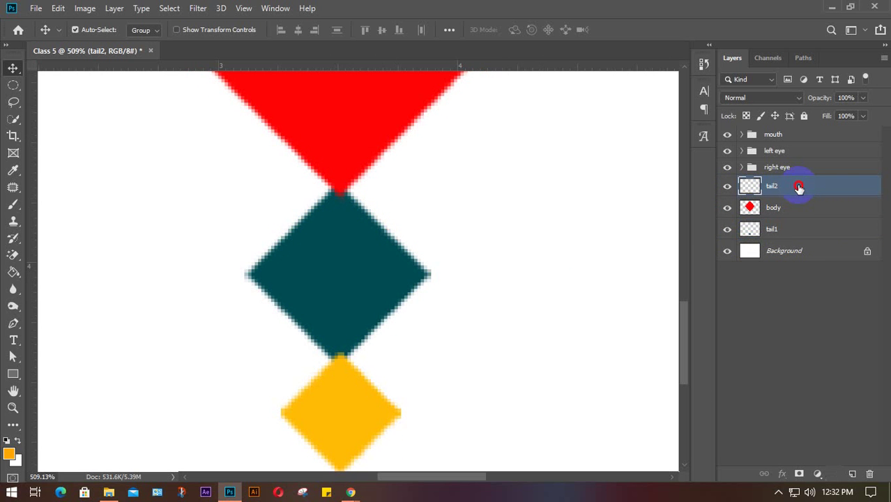
pyautogui.moveTo(799, 188); pyautogui.dragTo(796, 241)
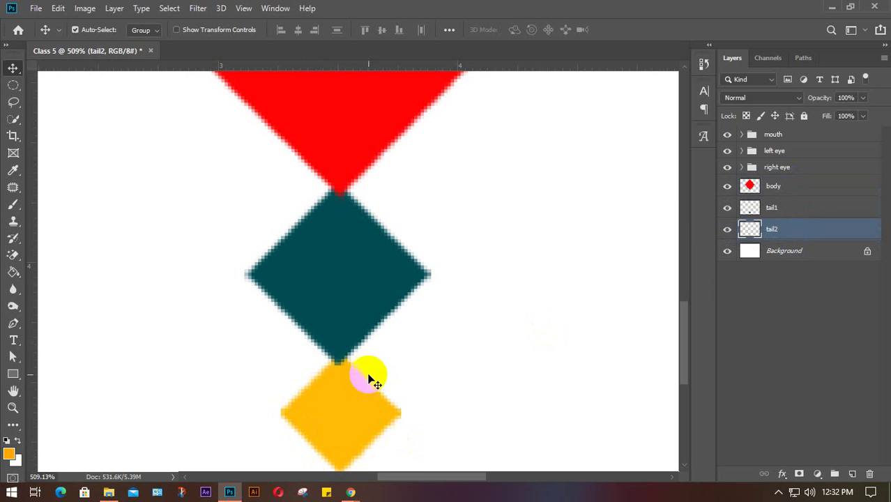
pyautogui.scroll(-8, 558, 277)
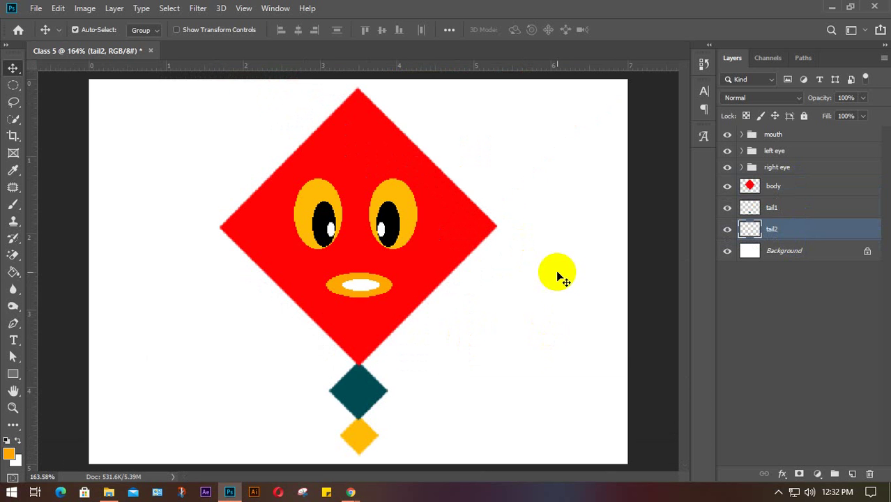
# Step: Group the body, tail1 and tail2 layers and name the group body
pyautogui.keyDown('shift'); pyautogui.click(784, 207); pyautogui.keyUp('shift')
pyautogui.keyDown('shift'); pyautogui.click(786, 185); pyautogui.keyUp('shift')
pyautogui.hotkey('ctrl', 'g')
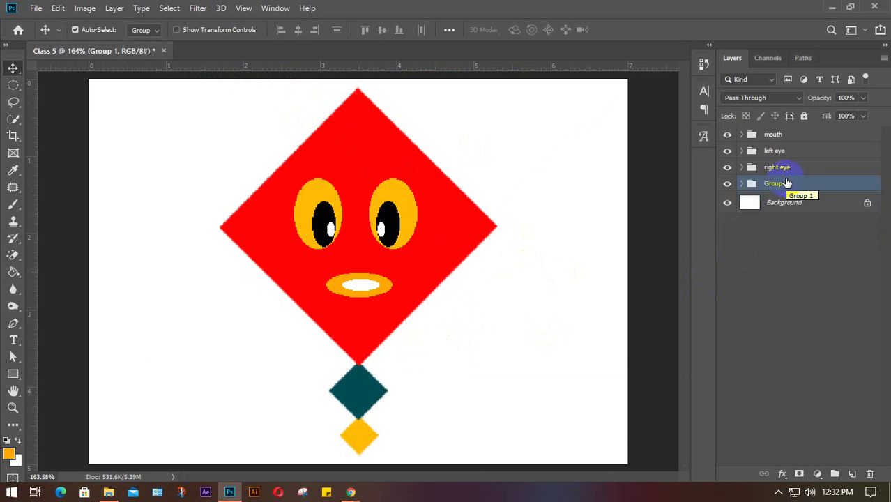
pyautogui.doubleClick(772, 183)
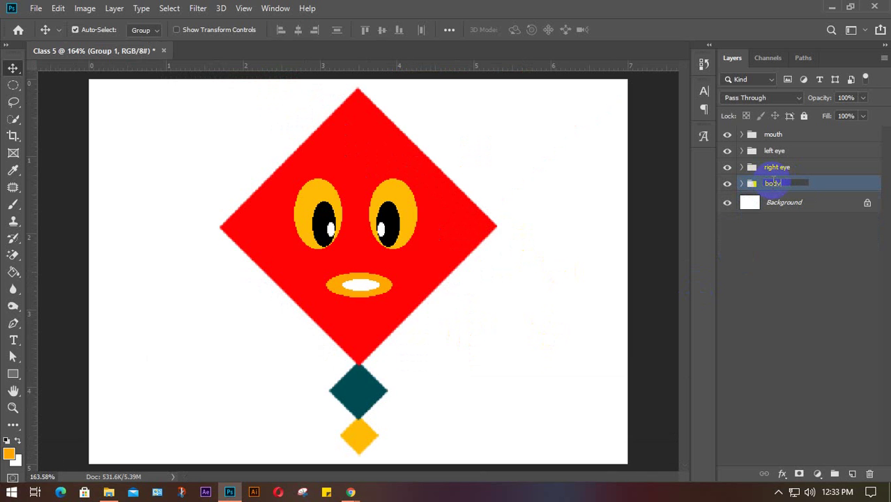
pyautogui.press('Return')
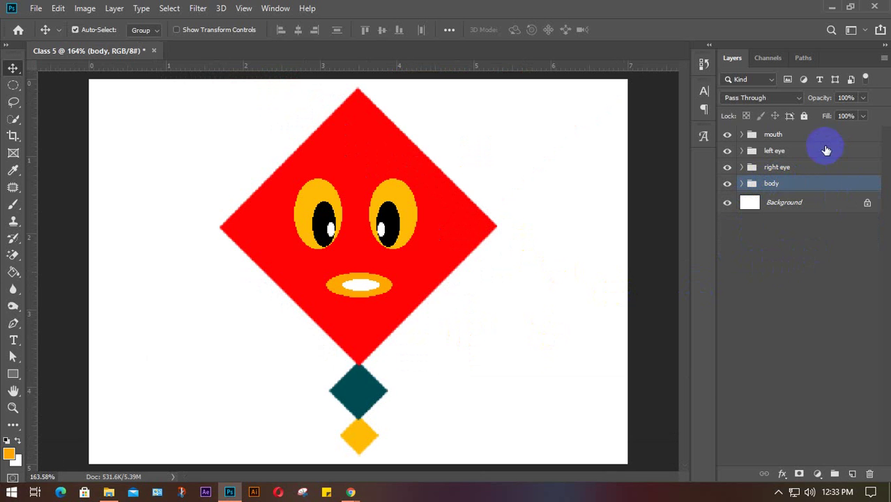
# Step: Combine the mouth, left eye, right eye and body groups into one group named kite, and deselect it
pyautogui.keyDown('shift'); pyautogui.click(808, 132); pyautogui.keyUp('shift')
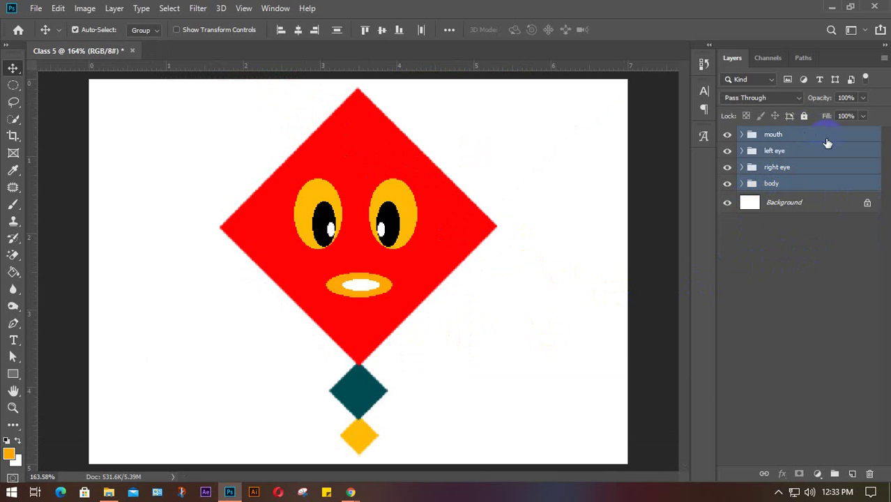
pyautogui.hotkey('ctrl', 'g')
pyautogui.doubleClick(778, 134)
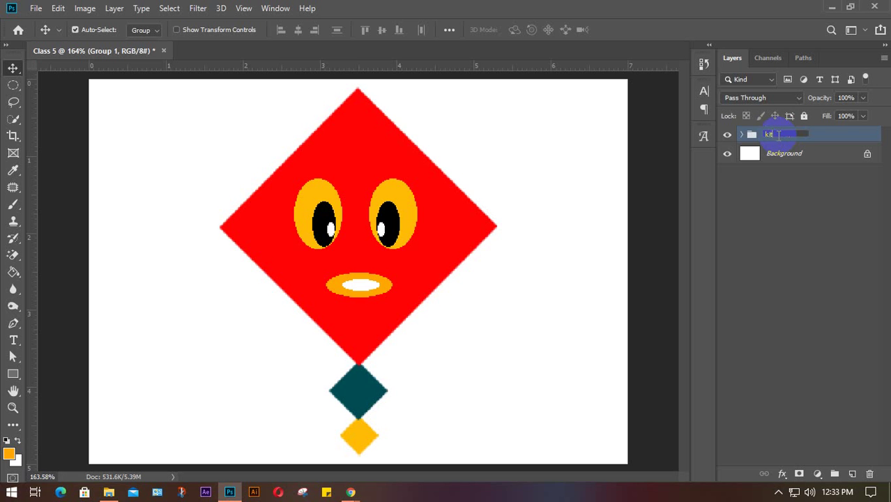
pyautogui.press('Return')
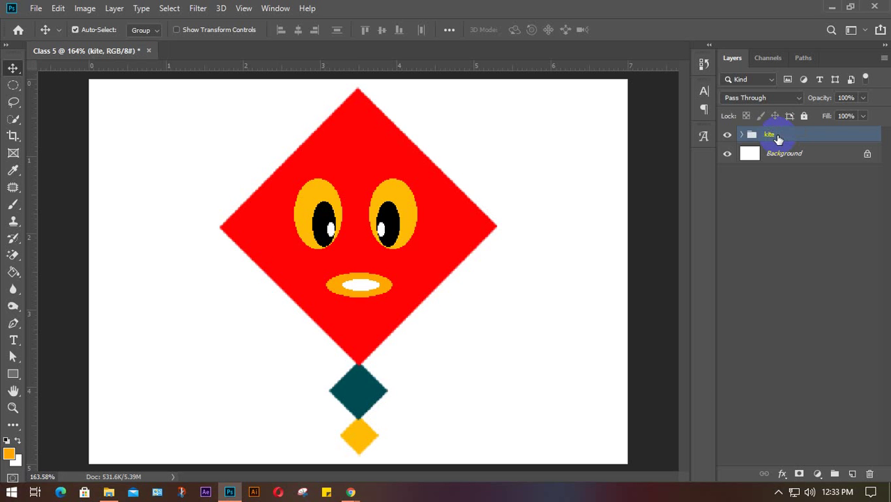
pyautogui.click(815, 304)
# Step: Check the kite group by toggling its visibility and looking through its subgroups and the mouth group's layers
pyautogui.click(727, 135)
pyautogui.click(727, 136)
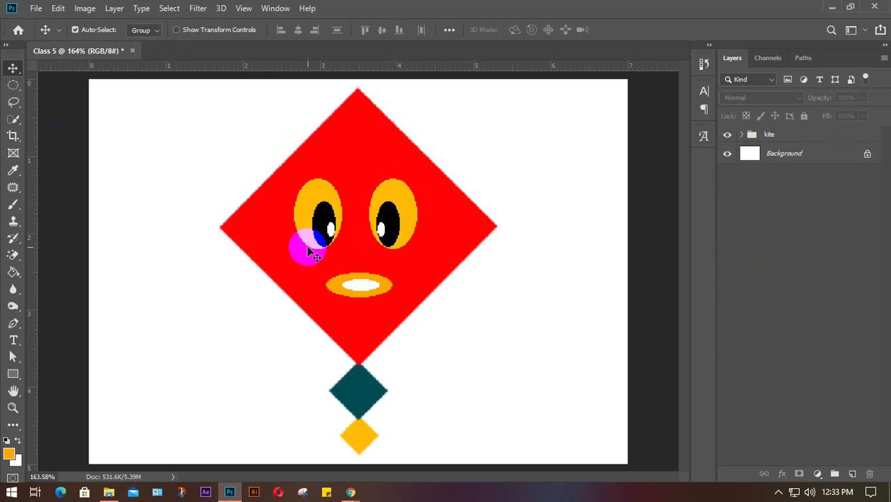
pyautogui.click(742, 134)
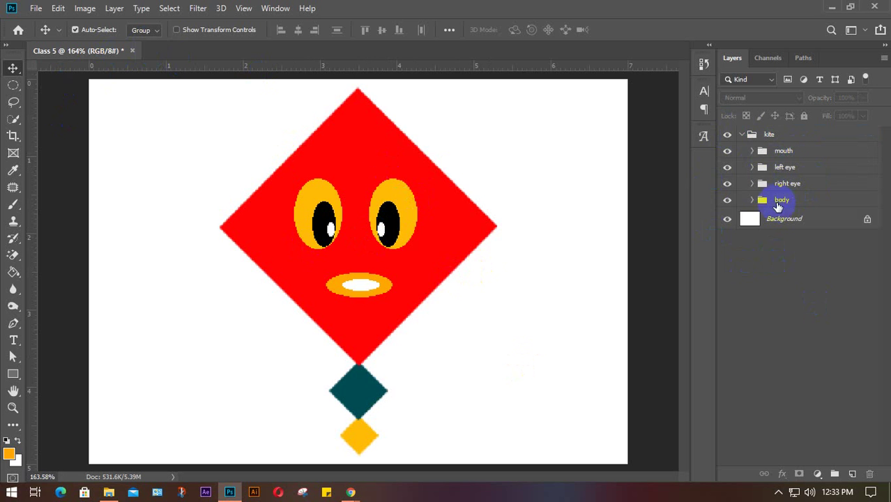
pyautogui.click(751, 151)
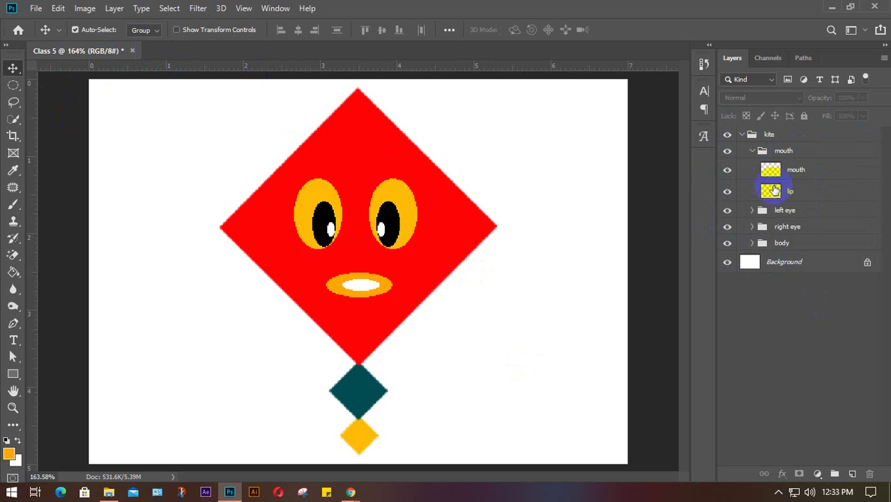
pyautogui.click(752, 151)
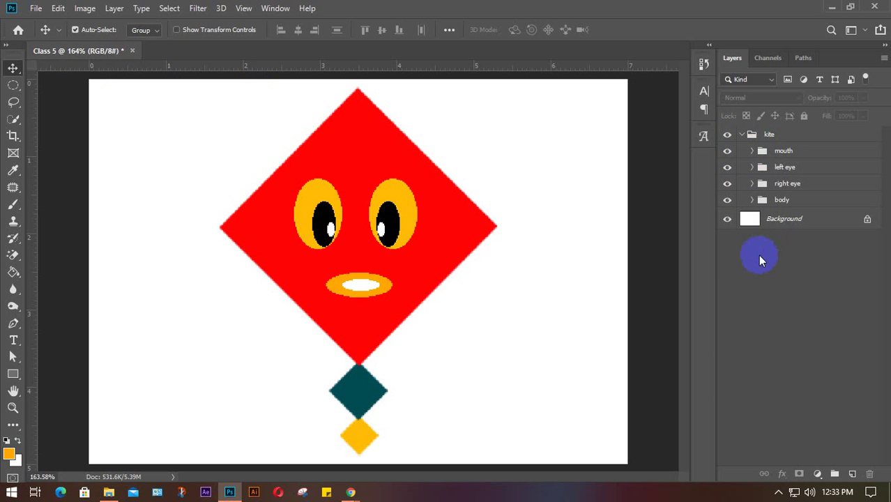
pyautogui.click(743, 134)
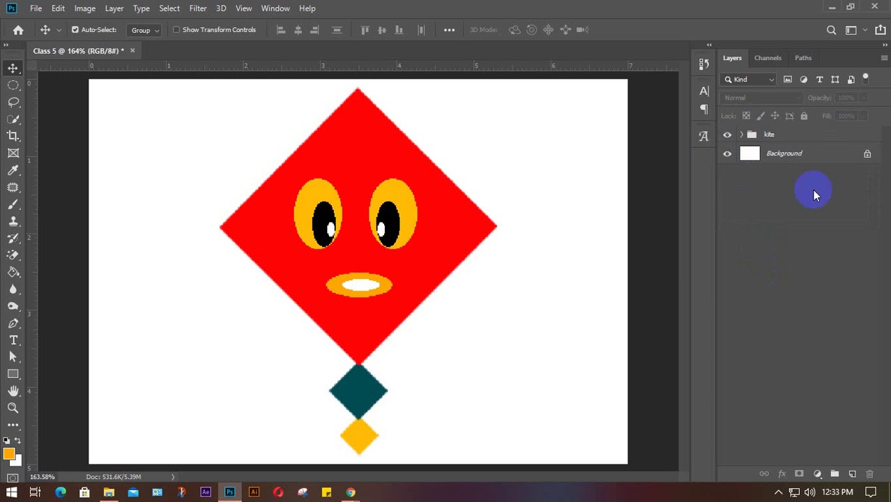
# Step: Expand the kite group and its mouth, left eye, right eye and body subgroups to examine all nested layers
pyautogui.scroll(-3, 453, 333)
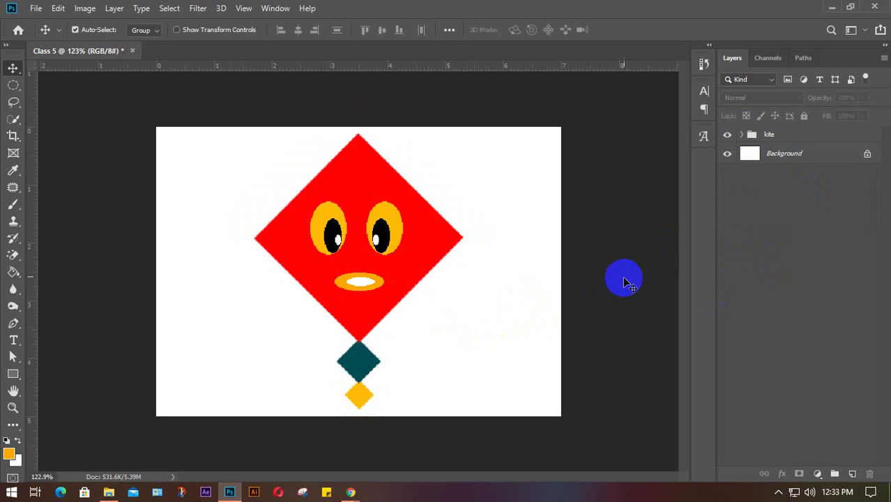
pyautogui.click(744, 135)
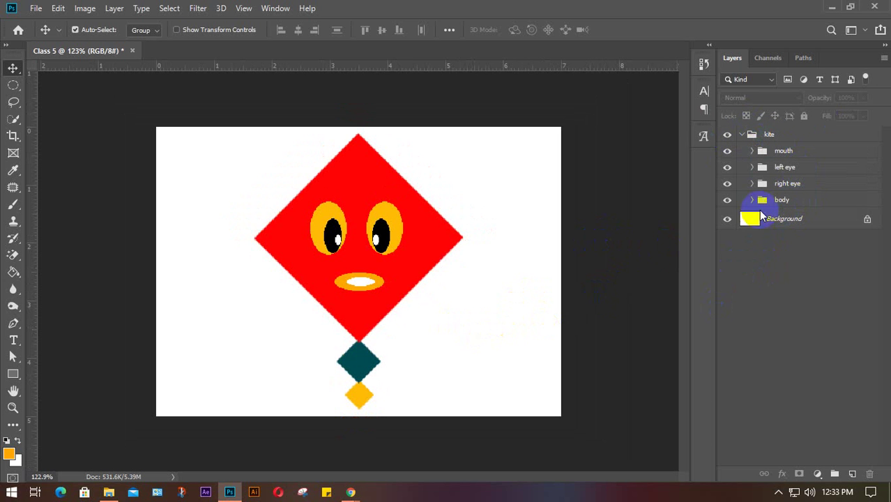
pyautogui.moveTo(745, 160); pyautogui.dragTo(756, 140)
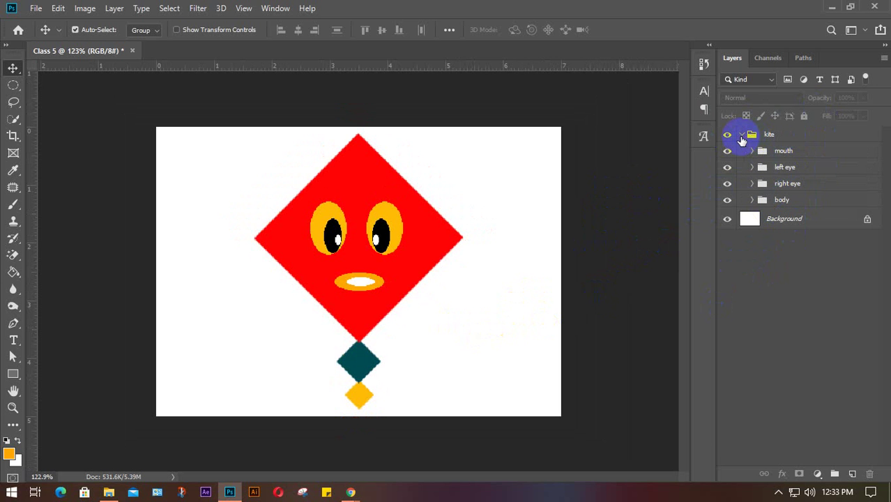
pyautogui.click(742, 136)
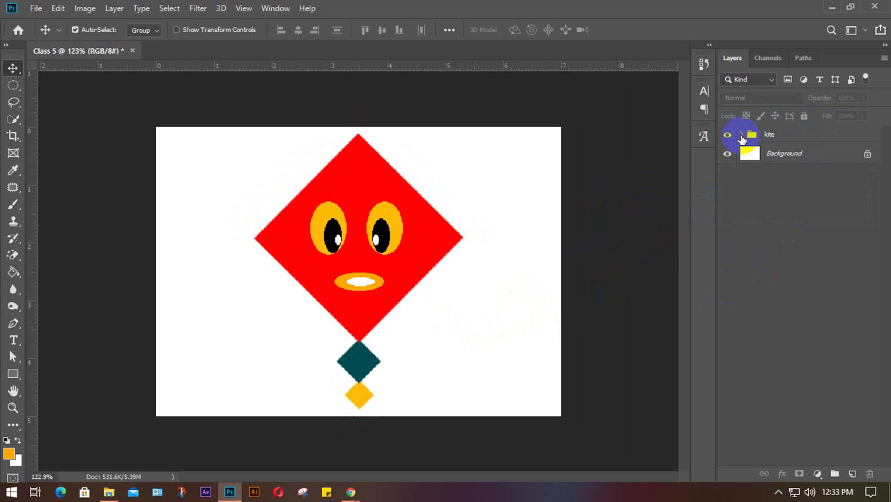
pyautogui.click(742, 136)
pyautogui.click(753, 151)
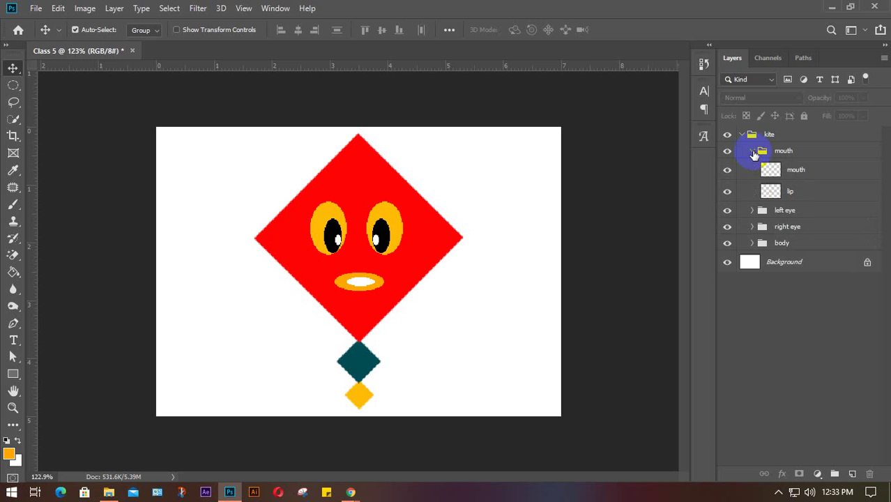
pyautogui.click(752, 211)
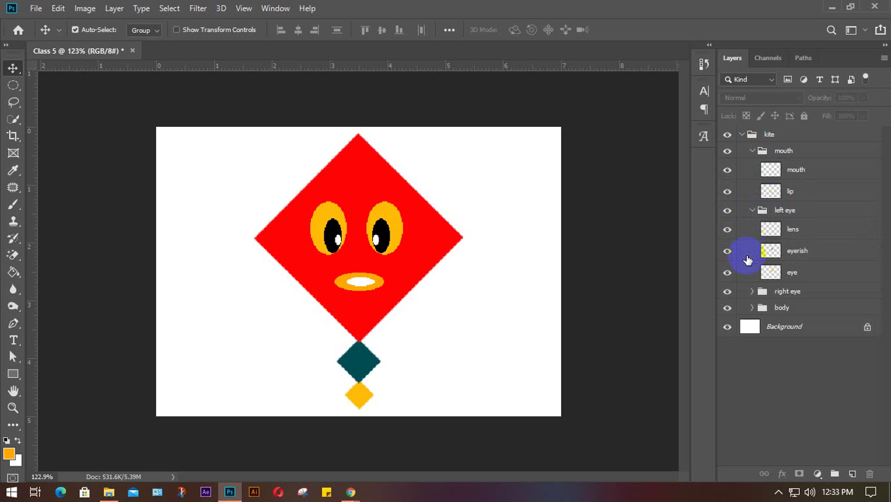
pyautogui.click(753, 292)
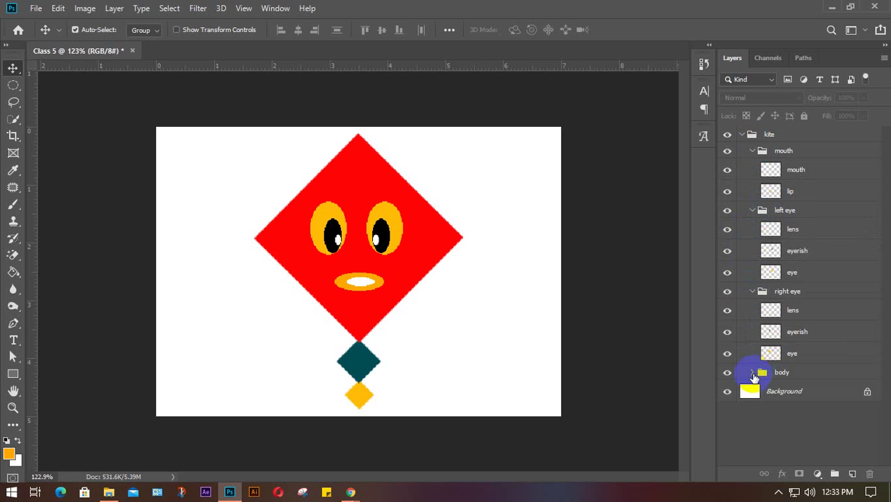
pyautogui.click(752, 372)
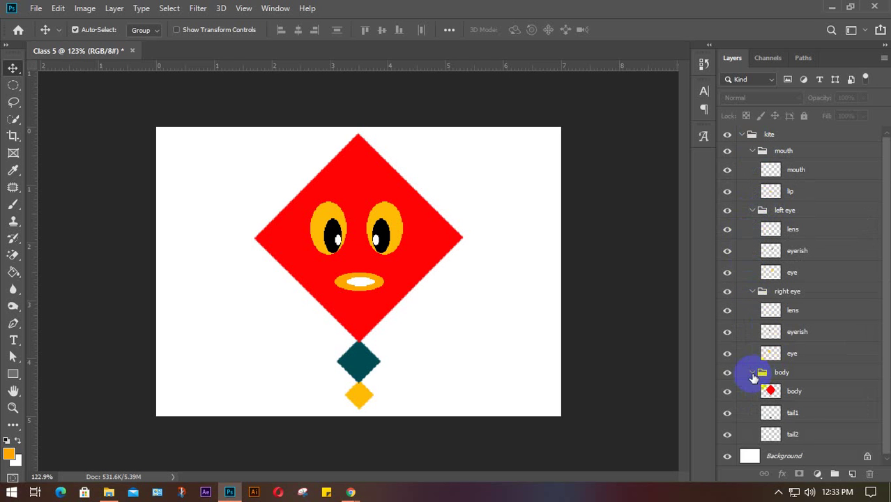
pyautogui.click(797, 413)
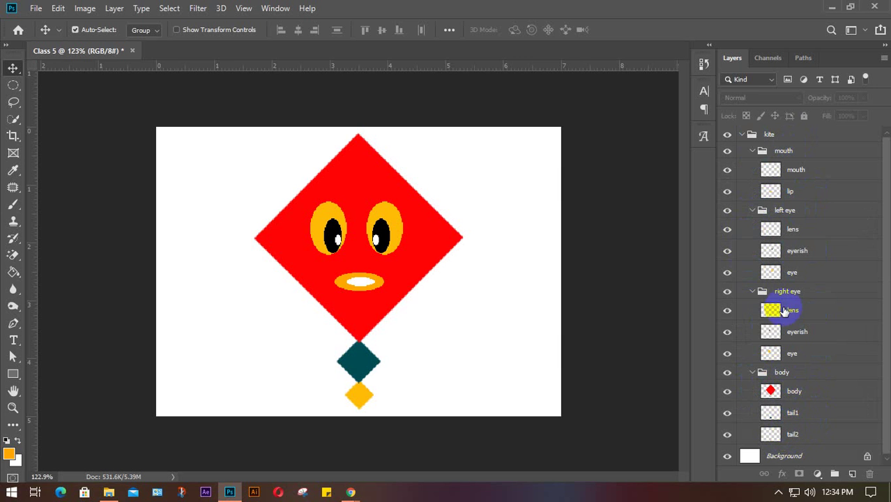
# Step: Toggle the visibility of individual eye, mouth and body layers inside the kite group to check which part each one holds
pyautogui.click(728, 230)
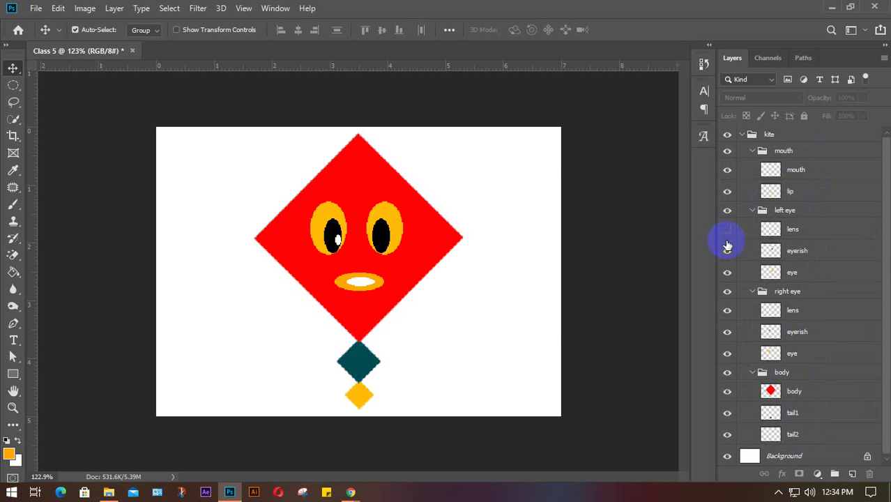
pyautogui.click(728, 230)
pyautogui.click(727, 230)
pyautogui.click(727, 231)
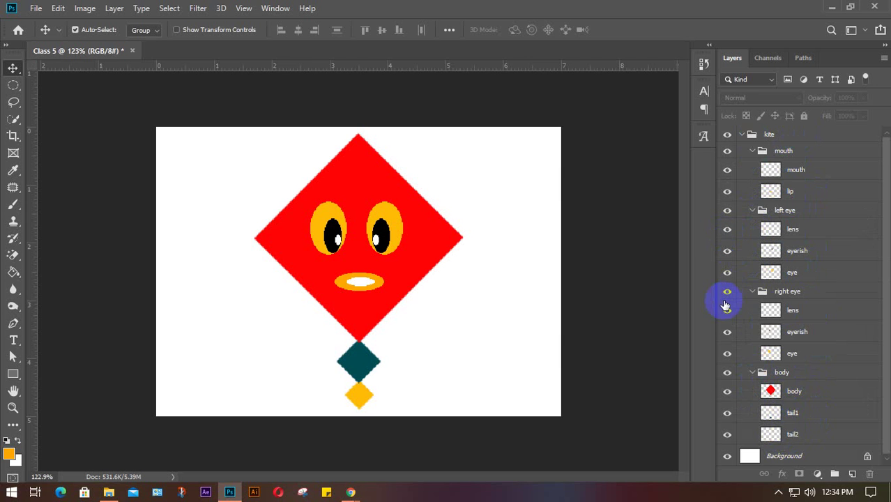
pyautogui.click(727, 310)
pyautogui.click(728, 354)
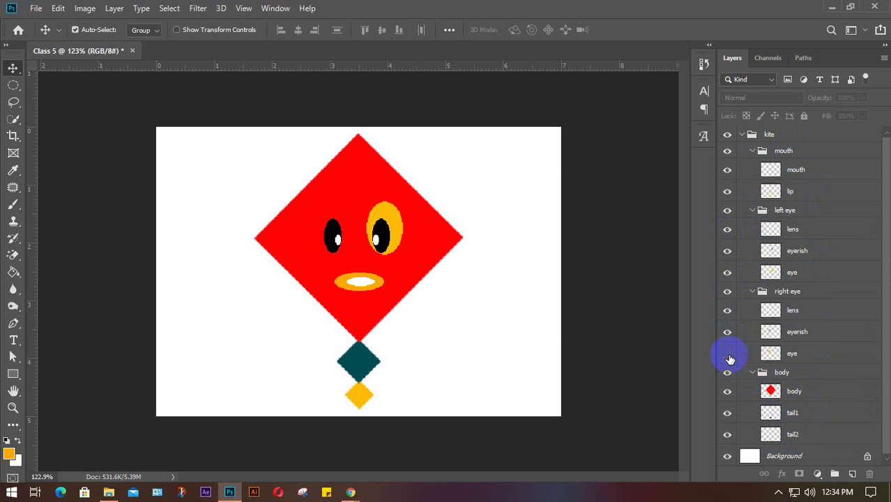
pyautogui.click(727, 354)
pyautogui.click(727, 171)
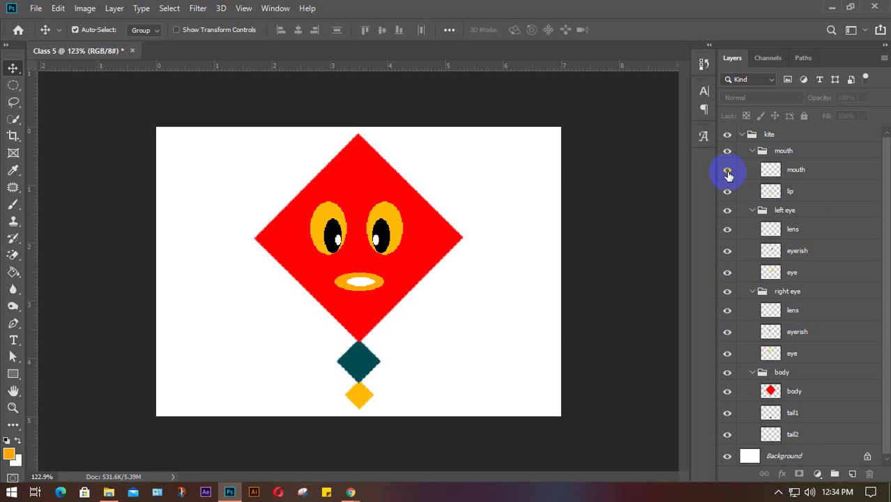
pyautogui.click(727, 251)
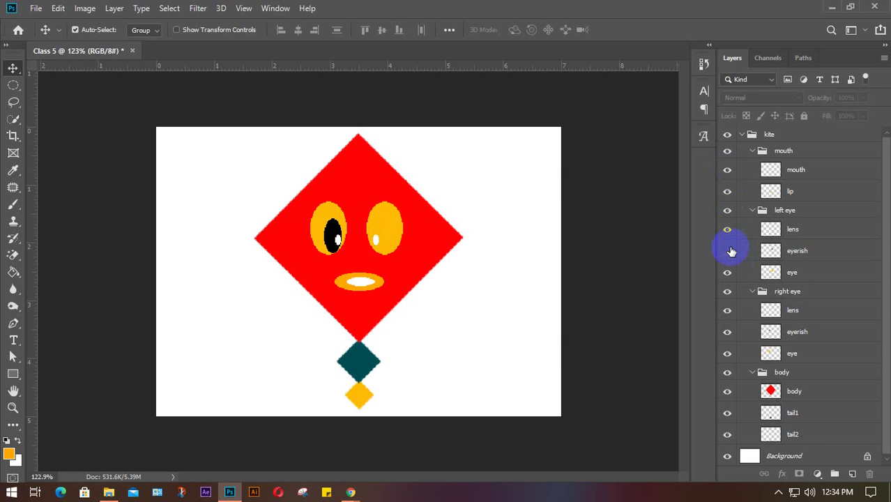
pyautogui.click(728, 251)
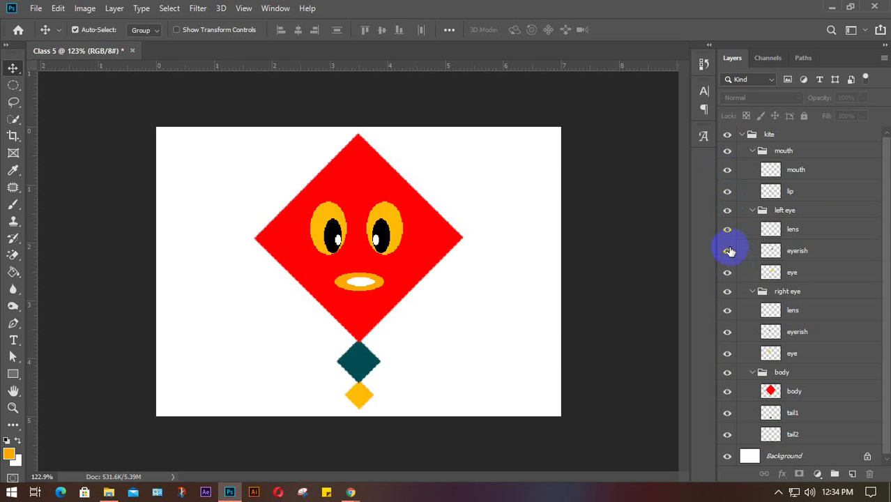
pyautogui.click(727, 392)
pyautogui.click(728, 391)
pyautogui.click(620, 251)
# Step: Minimize Photoshop, close the class 5 folder window and return to the kite document in Photoshop
pyautogui.click(835, 6)
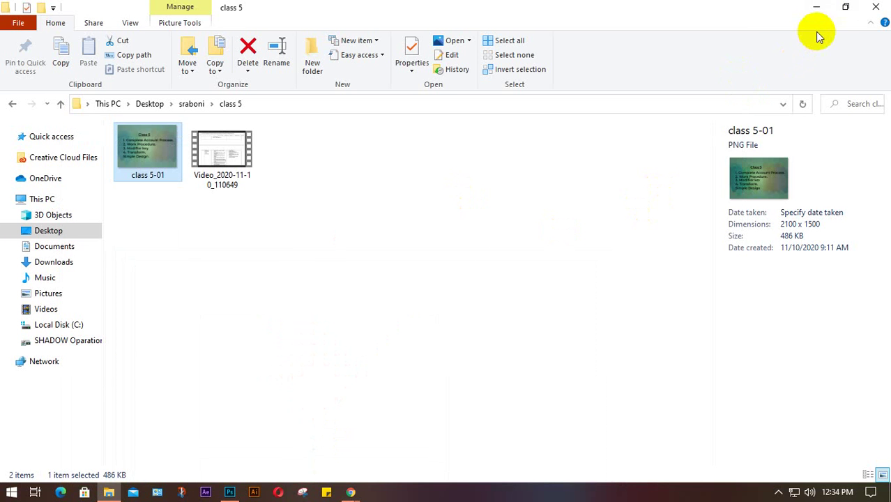
pyautogui.click(880, 7)
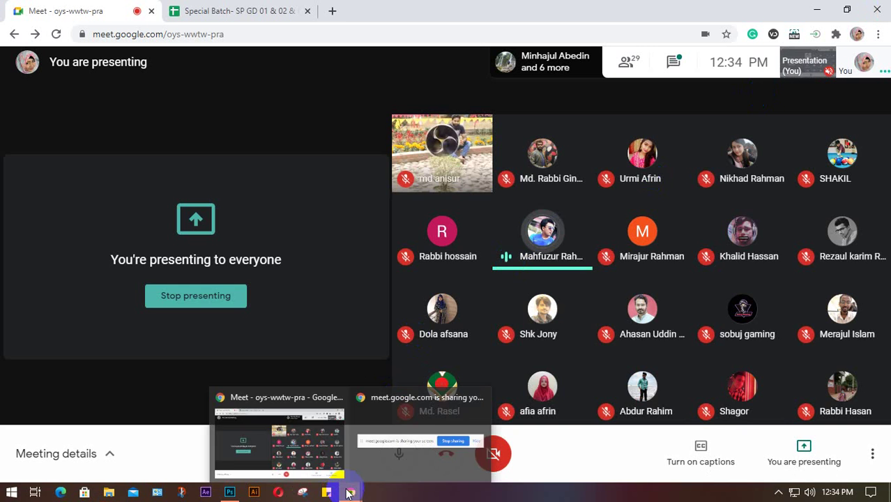
pyautogui.click(230, 492)
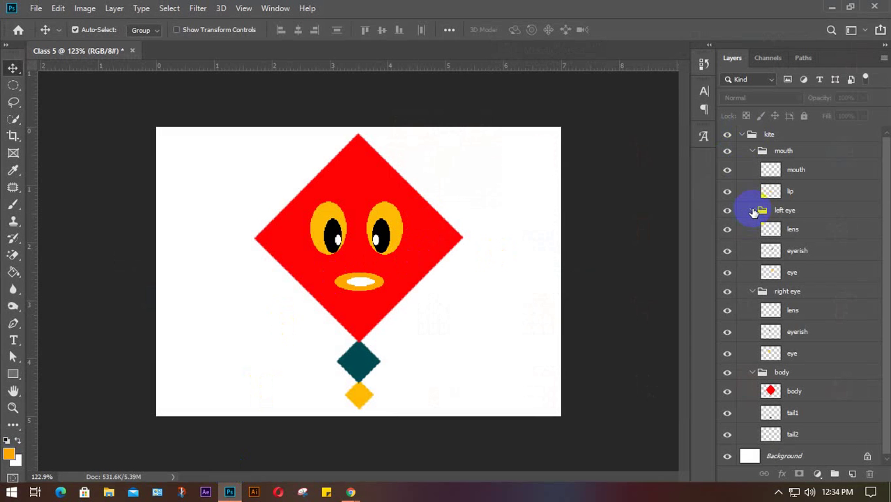
# Step: Examine the kite's eyes up close, along with the marquee tool variants and the selection mode options
pyautogui.click(329, 229)
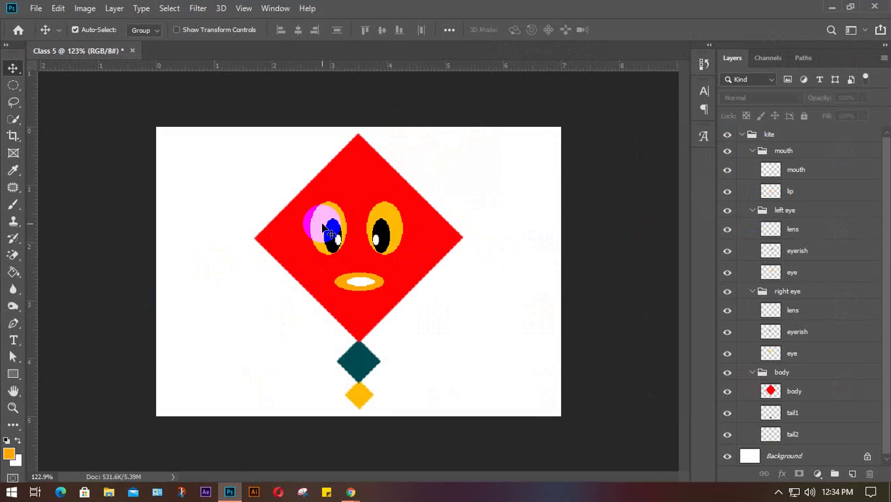
pyautogui.scroll(5, 329, 229)
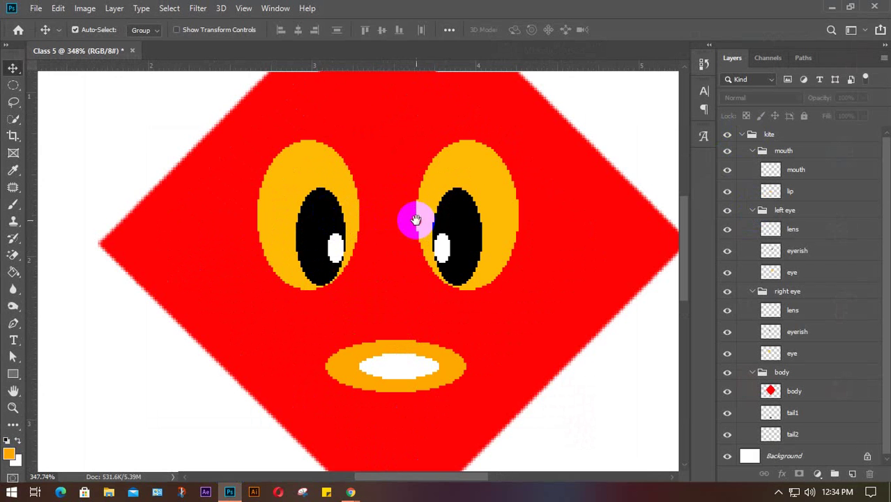
pyautogui.moveTo(414, 215); pyautogui.dragTo(368, 302)
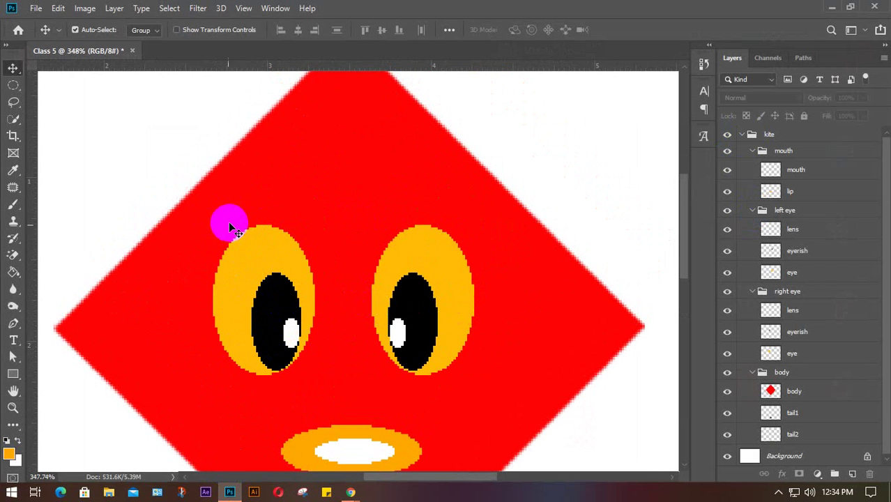
pyautogui.click(12, 84)
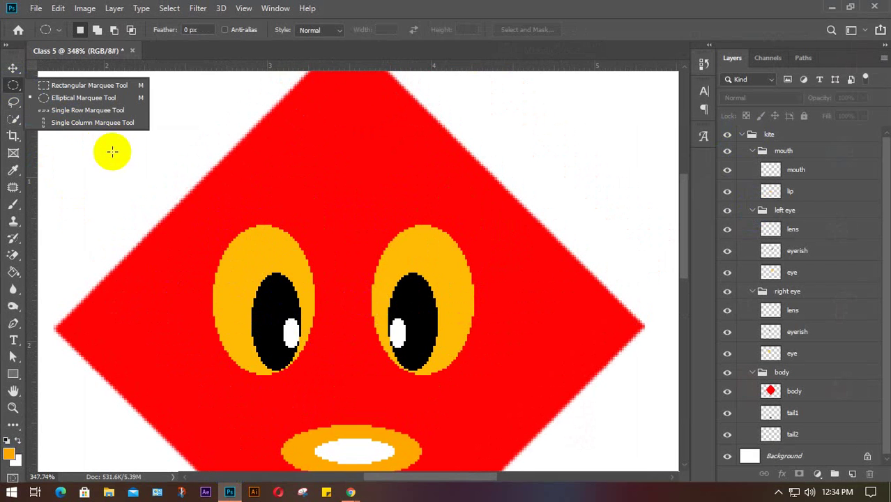
pyautogui.moveTo(178, 209); pyautogui.dragTo(352, 221)
pyautogui.hotkey('ctrl', 'r')
pyautogui.click(82, 36)
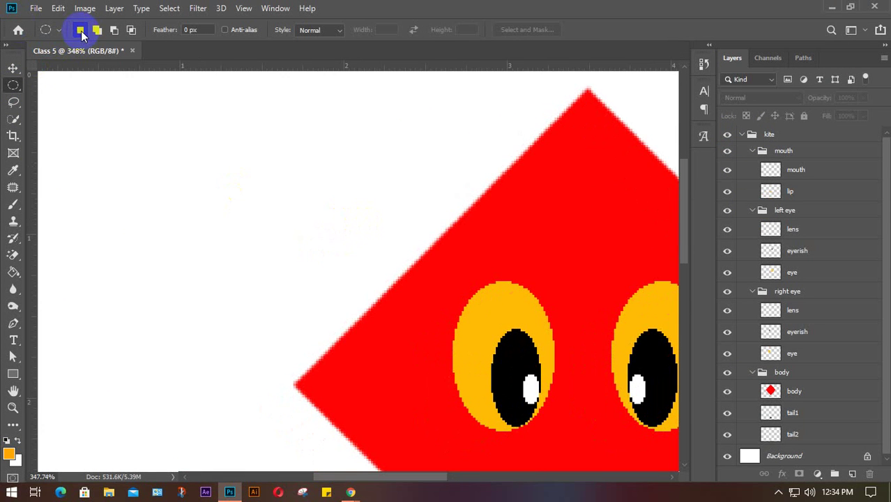
pyautogui.click(95, 32)
pyautogui.click(114, 30)
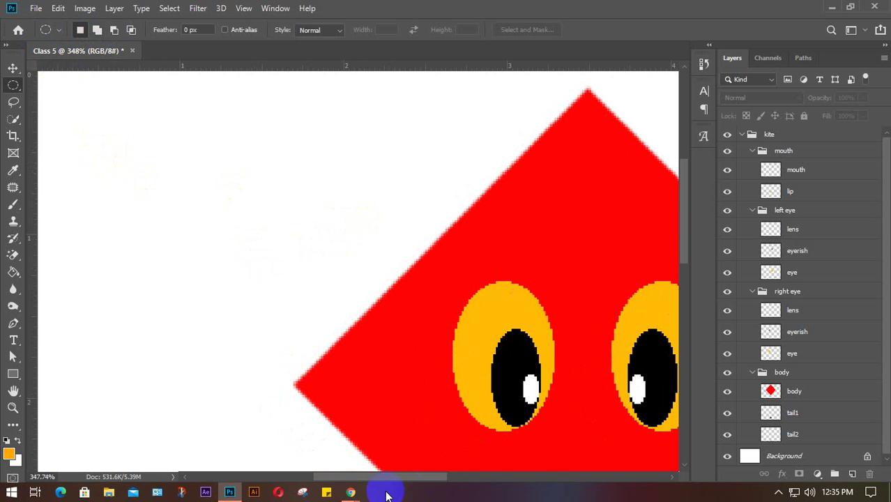
# Step: Switch to Chrome and search Google Images for "cartoon design" in a new tab
pyautogui.moveTo(348, 487)
pyautogui.click(288, 448)
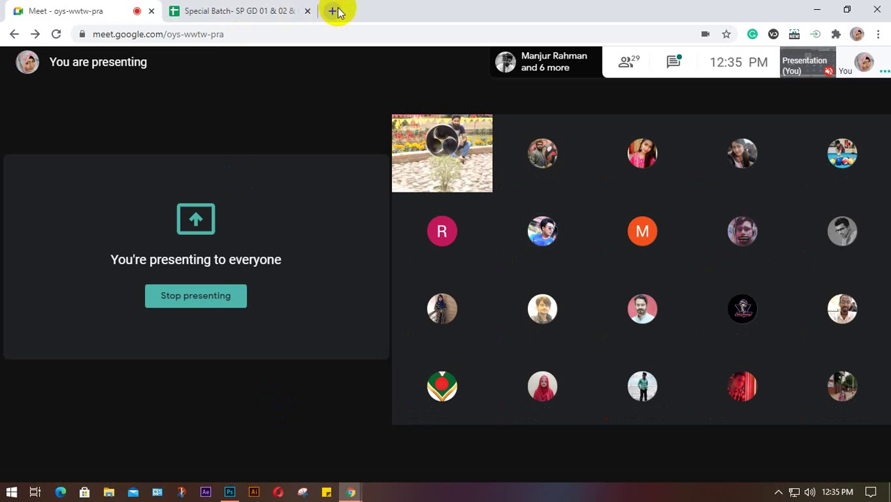
pyautogui.click(333, 11)
pyautogui.write('c')
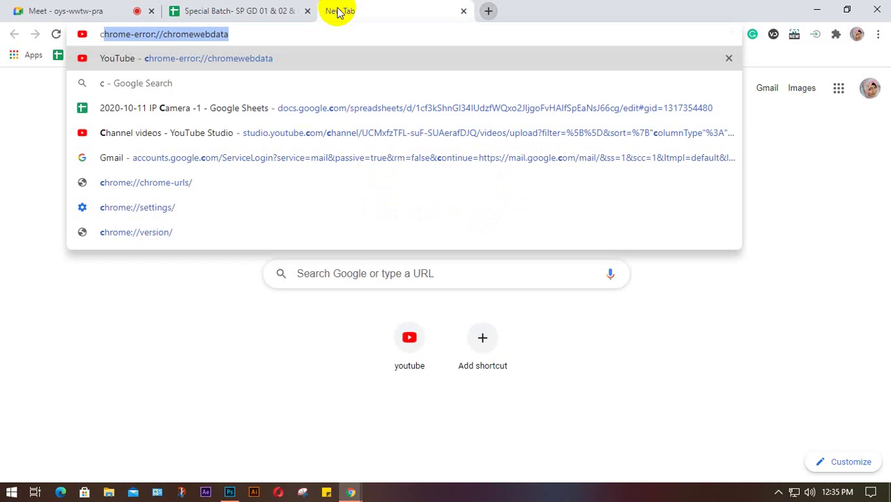
pyautogui.write('artoon')
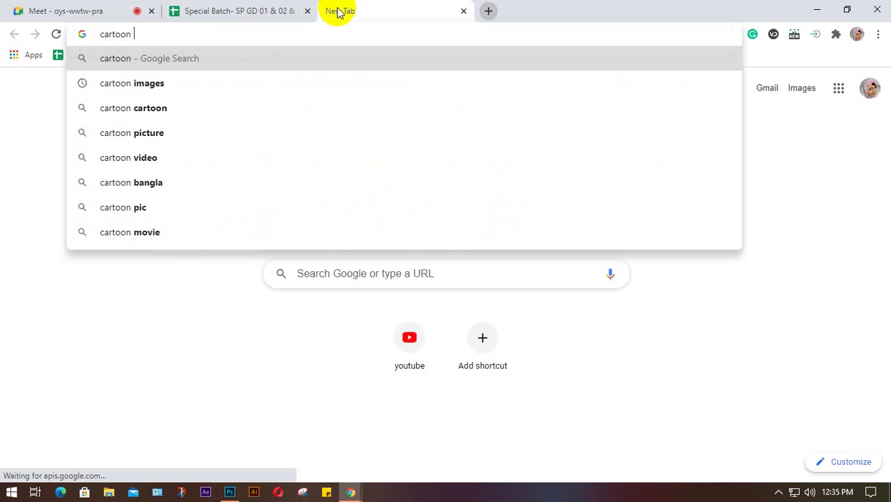
pyautogui.write(' des')
pyautogui.write('ign')
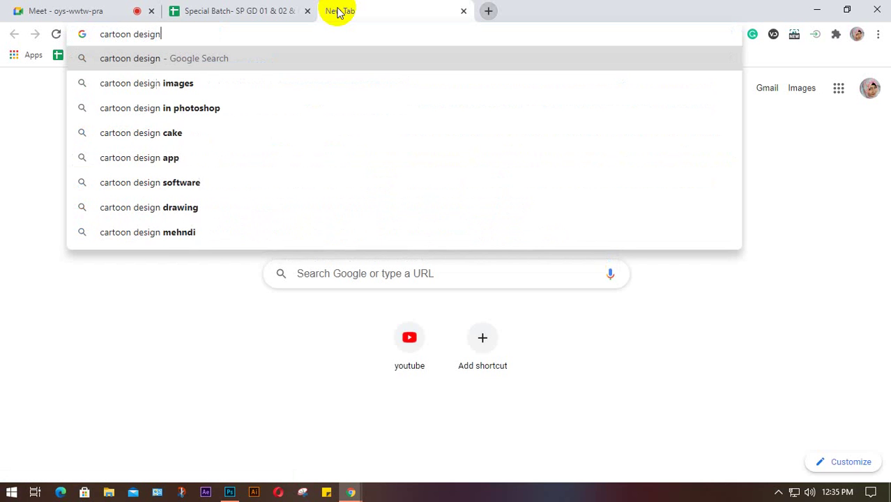
pyautogui.press('Return')
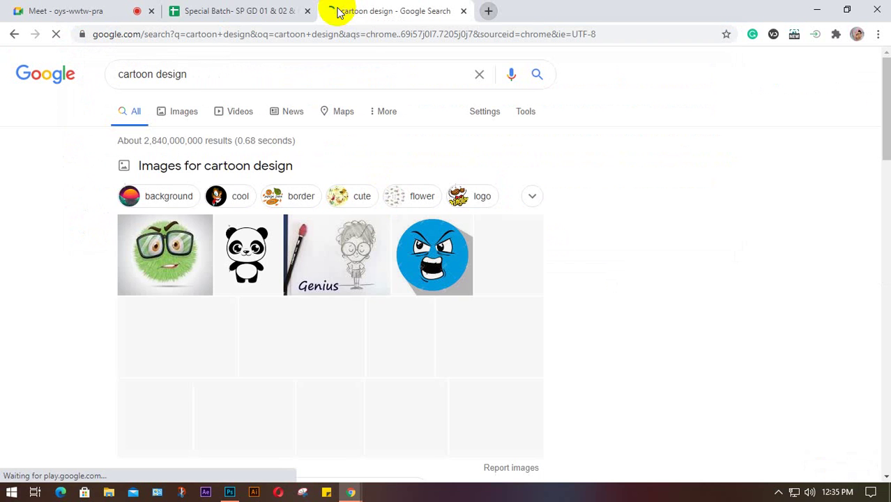
pyautogui.click(180, 113)
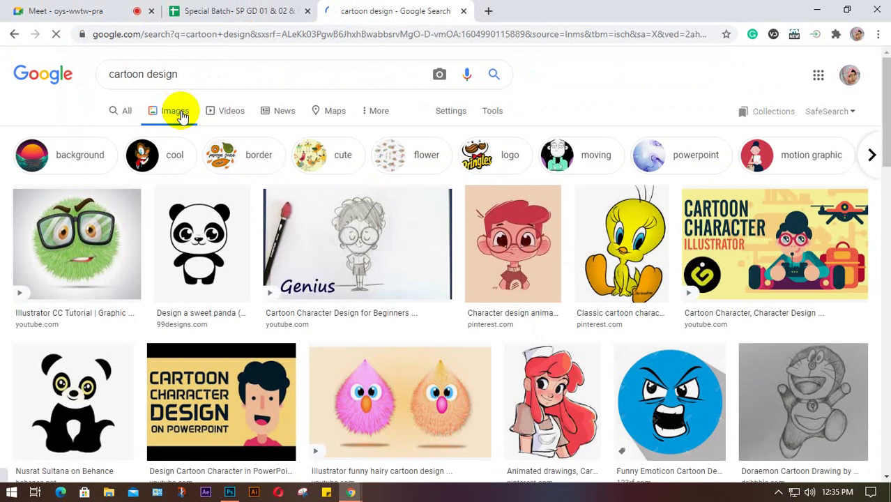
# Step: Preview the 99designs sweet panda image, examine its shapes and look through further cartoon results
pyautogui.click(196, 246)
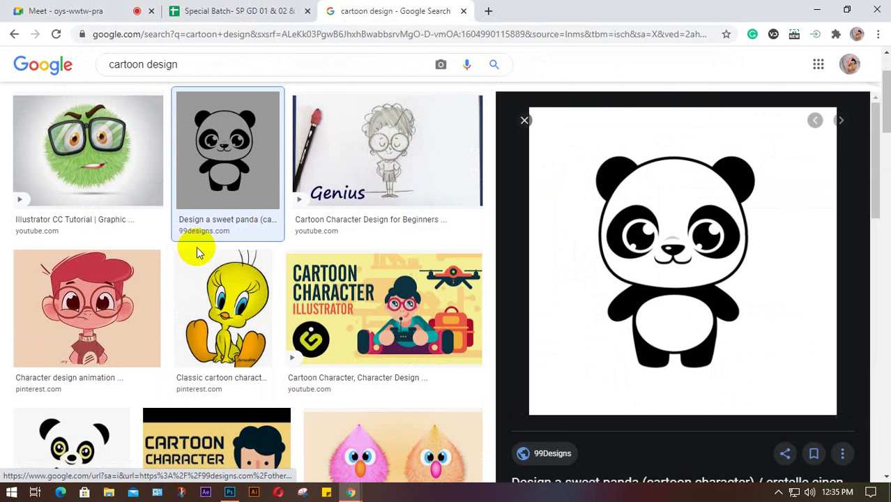
pyautogui.scroll(-1, 745, 309)
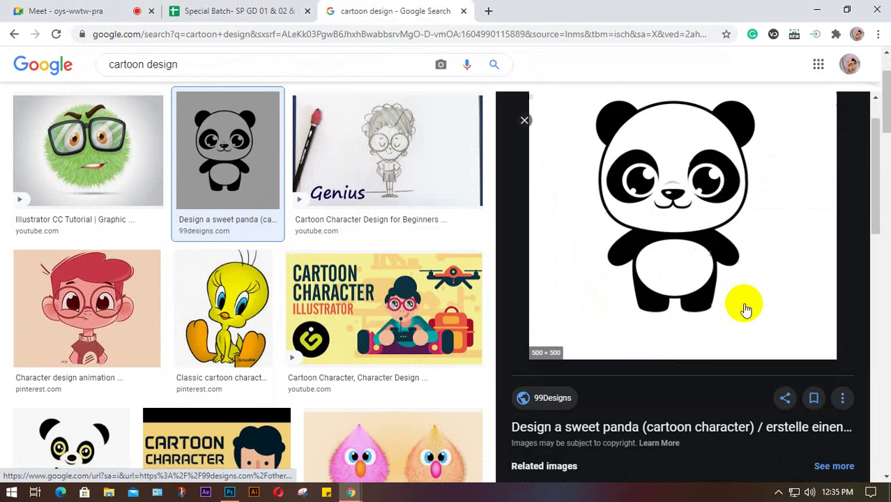
pyautogui.scroll(1, 731, 298)
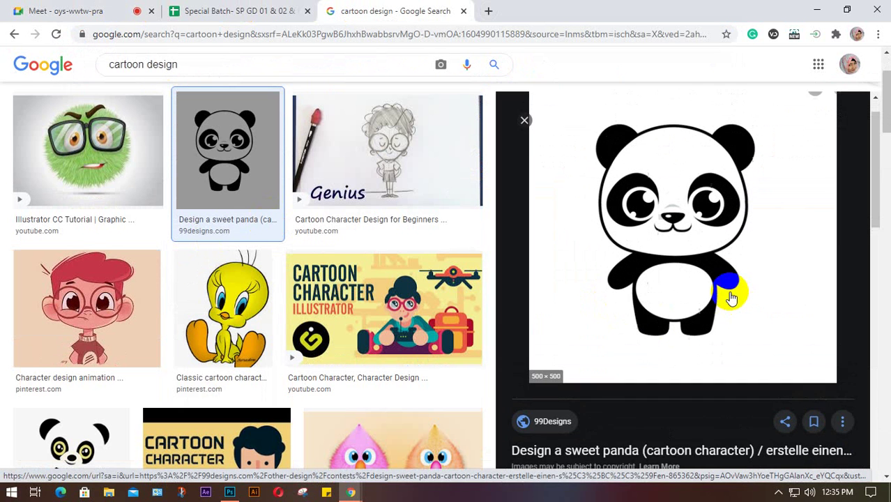
pyautogui.scroll(1, 731, 298)
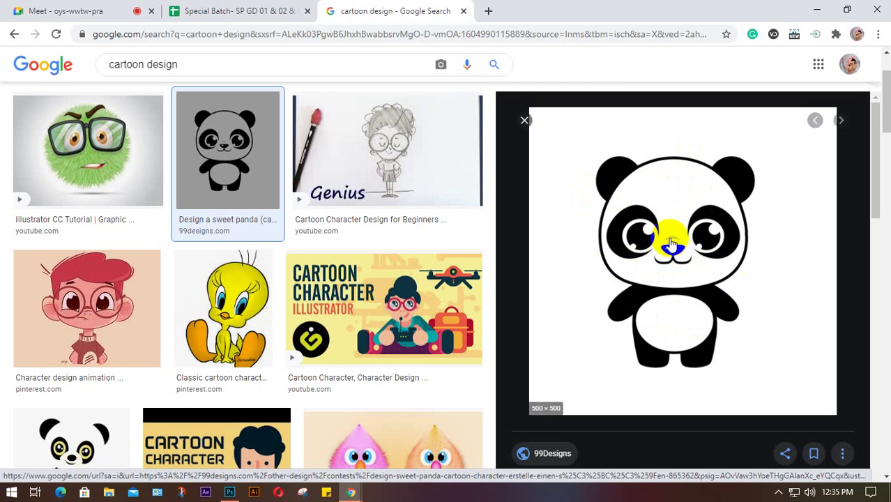
pyautogui.scroll(-3, 252, 259)
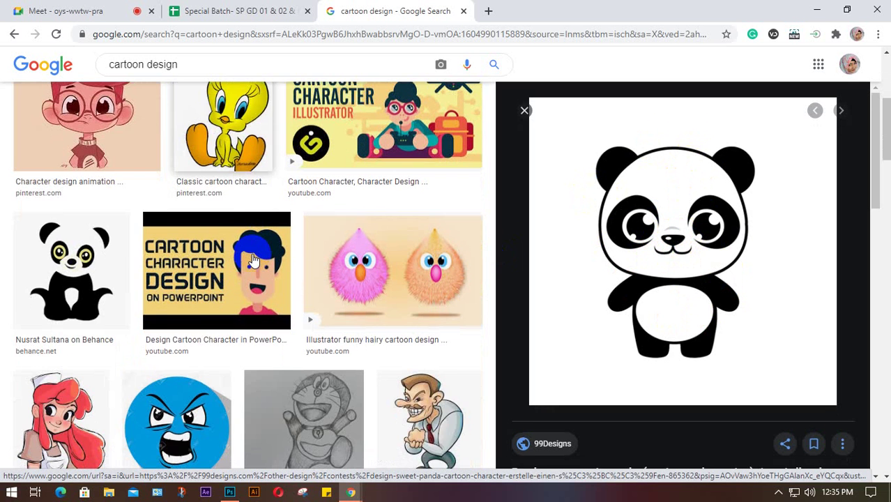
# Step: Search Google Images for "cartoon design in photoshop" and preview the "How to make cartoon character | Adobe Photoshop CC 2017" image
pyautogui.scroll(-2, 253, 259)
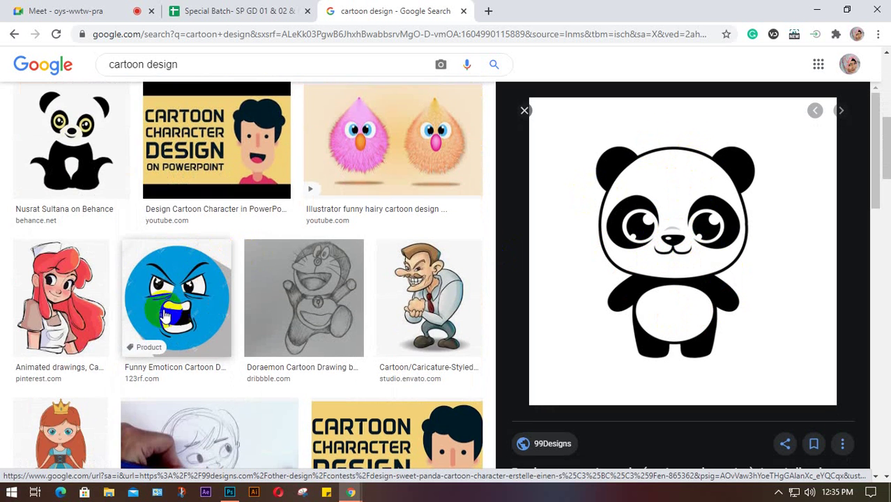
pyautogui.scroll(5, 174, 307)
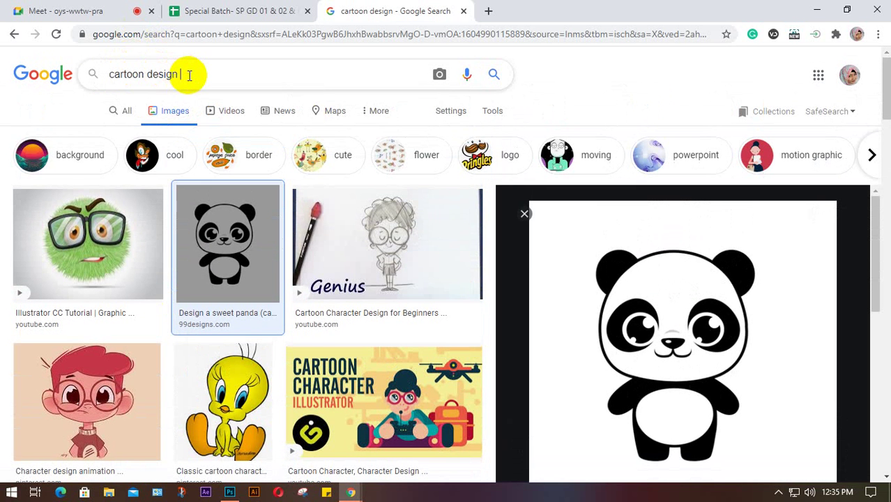
pyautogui.click(189, 75)
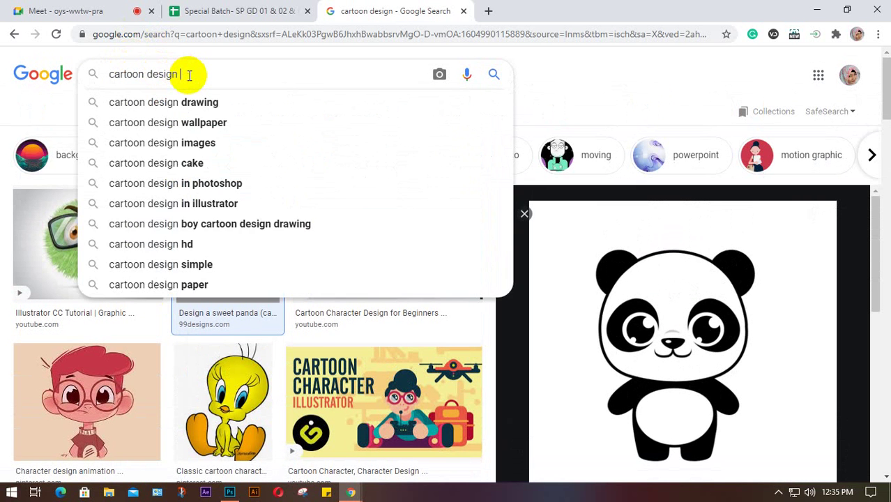
pyautogui.write('inp')
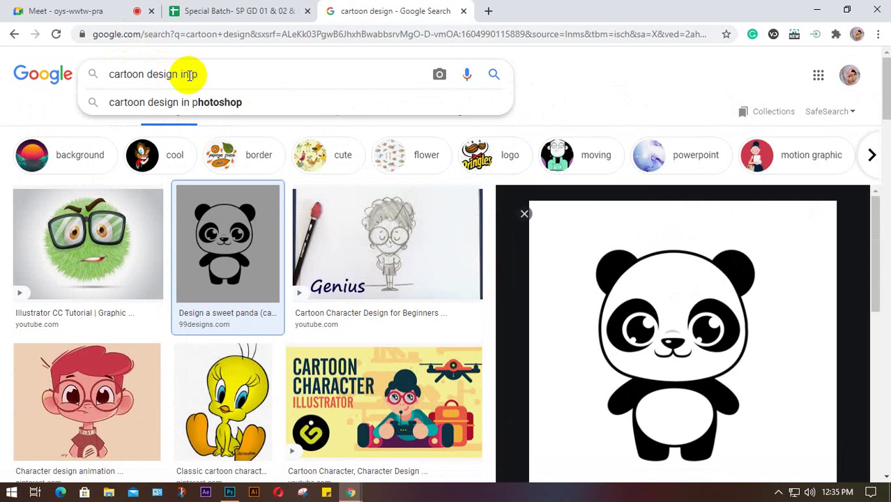
pyautogui.press('Down')
pyautogui.press('Return')
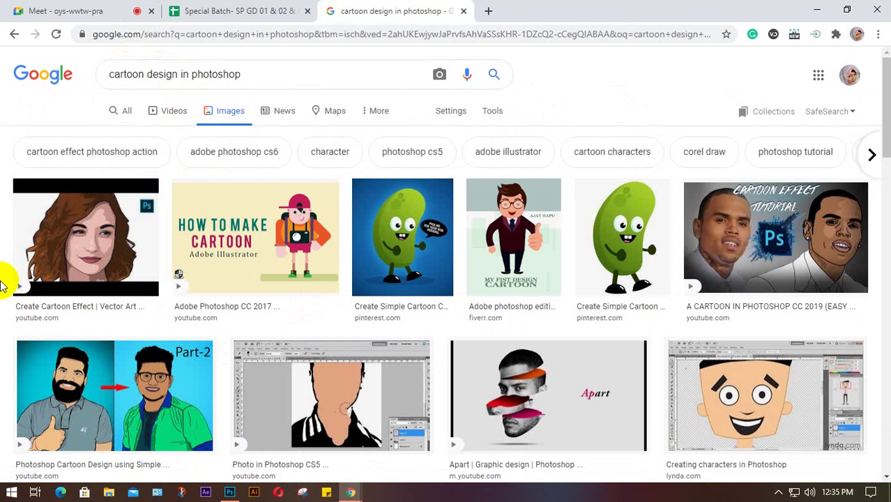
pyautogui.click(198, 221)
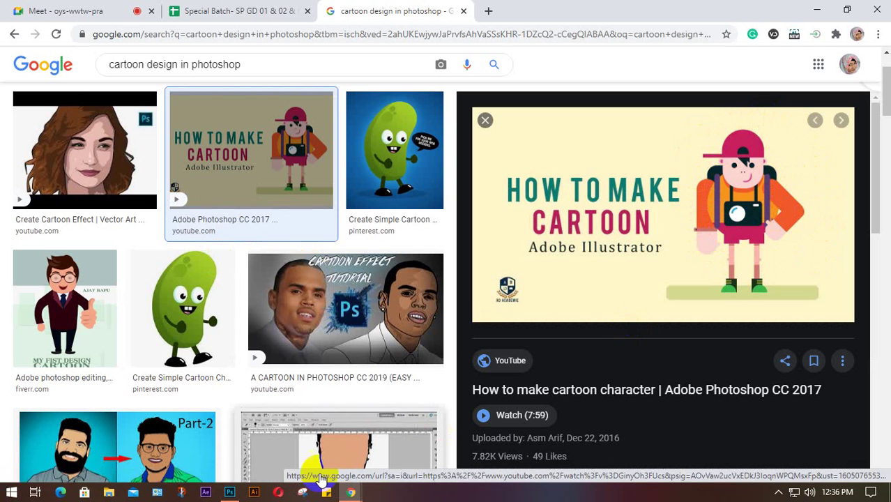
# Step: Switch to Photoshop to examine the shape tool variants and return to the cartoon preview in Chrome
pyautogui.click(229, 492)
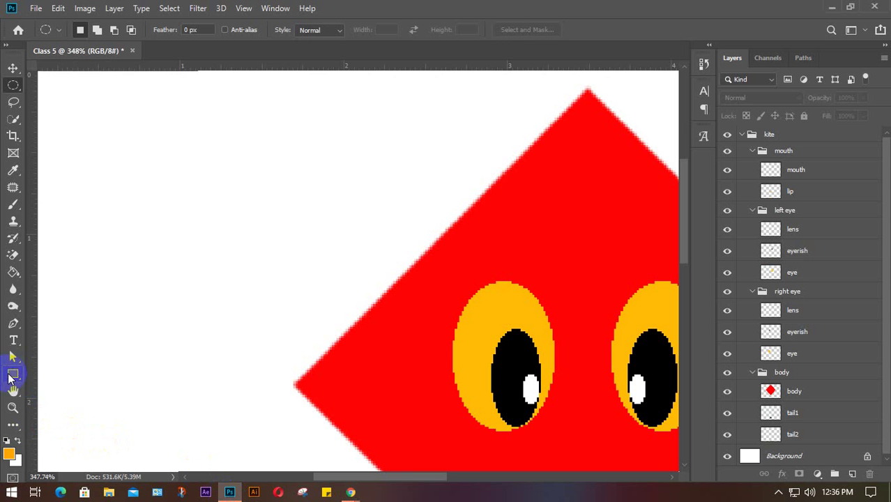
pyautogui.click(11, 377)
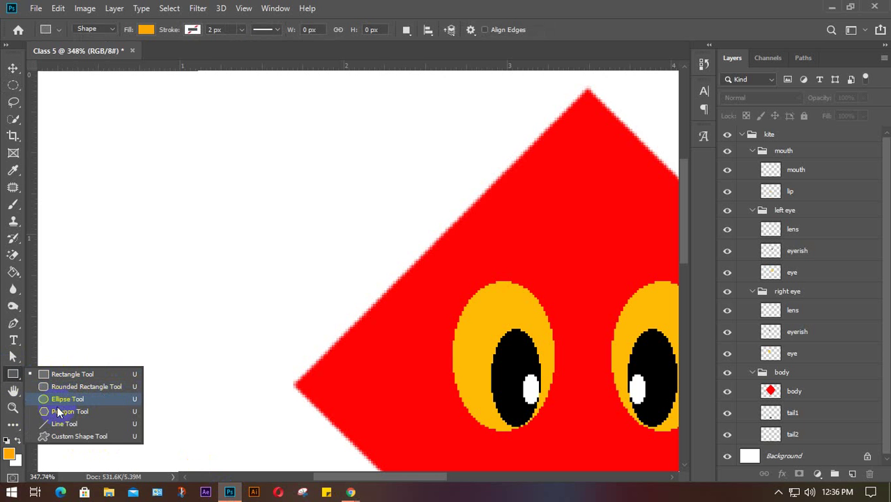
pyautogui.click(830, 9)
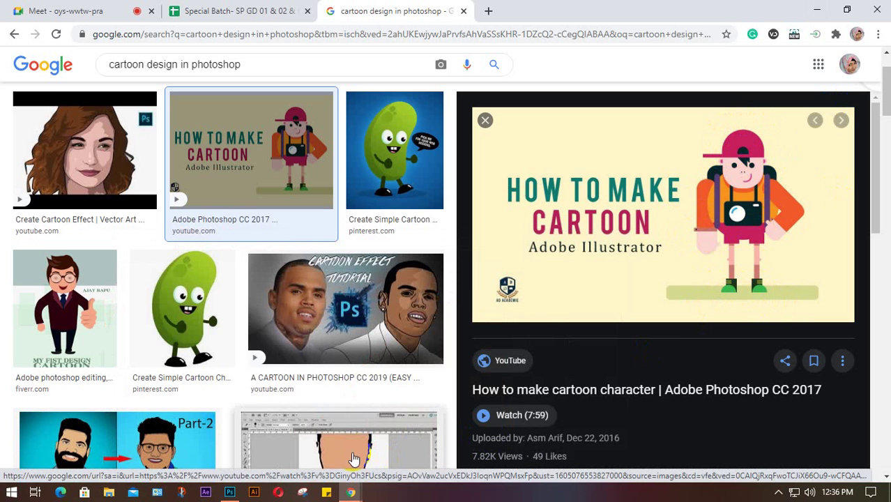
# Step: Switch to Photoshop and examine the marquee tool variants and the selection mode options
pyautogui.click(229, 493)
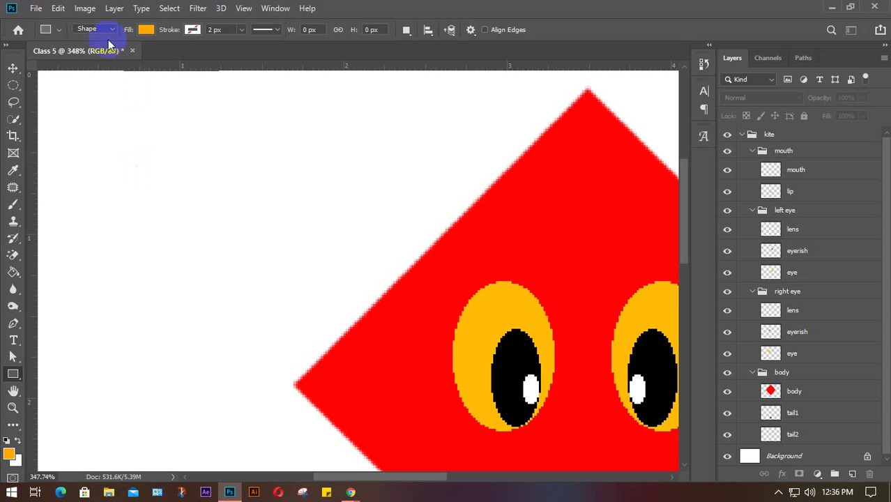
pyautogui.click(12, 84)
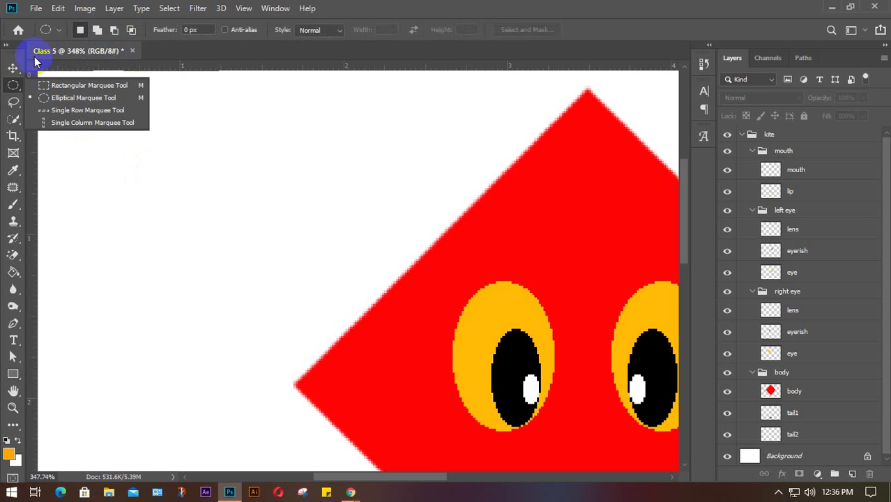
pyautogui.click(98, 29)
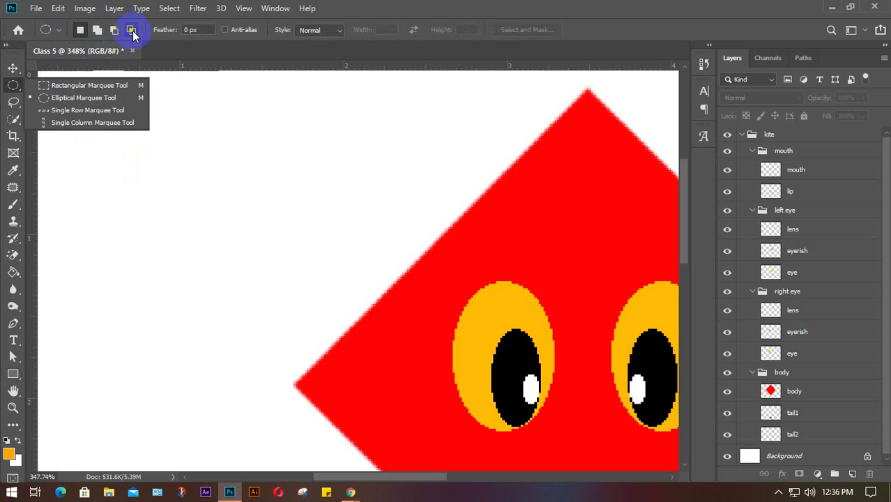
pyautogui.click(450, 241)
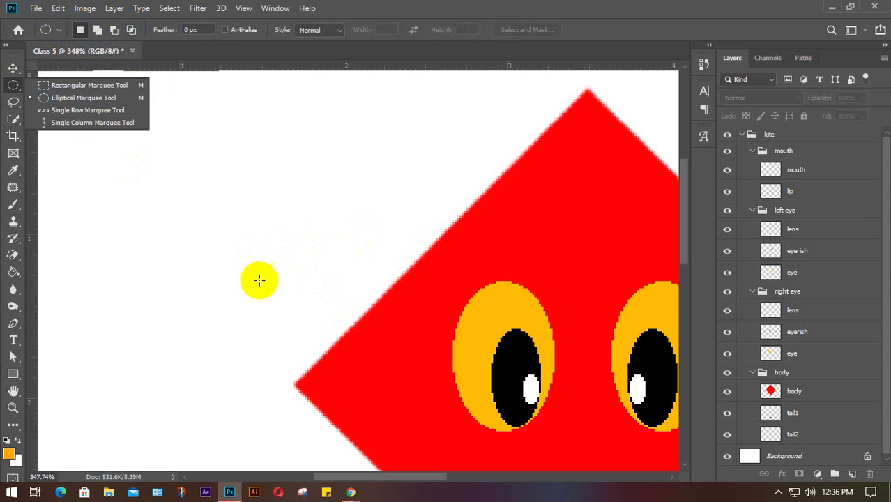
pyautogui.click(367, 427)
pyautogui.click(490, 295)
pyautogui.click(477, 389)
# Step: Switch to Chrome, preview the "How to Create Cartoon Effect | Vector Art" image and locate the Pen tool in Photoshop for comparison
pyautogui.moveTo(351, 493)
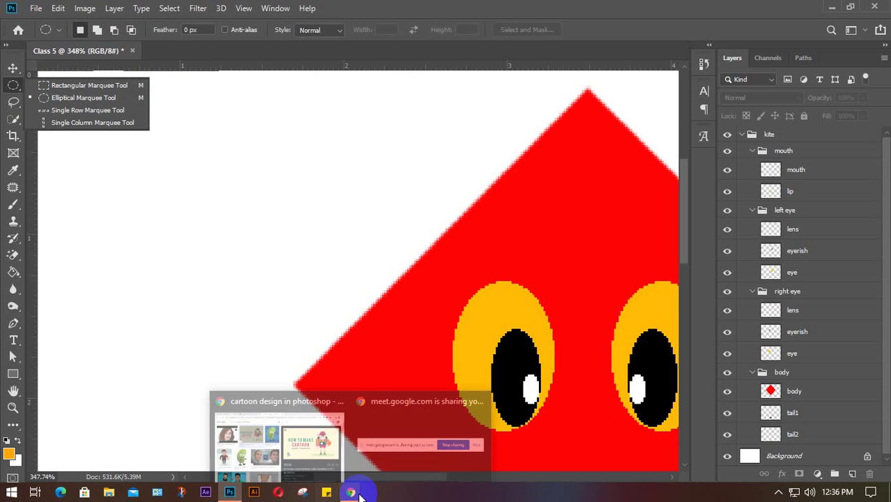
pyautogui.click(282, 450)
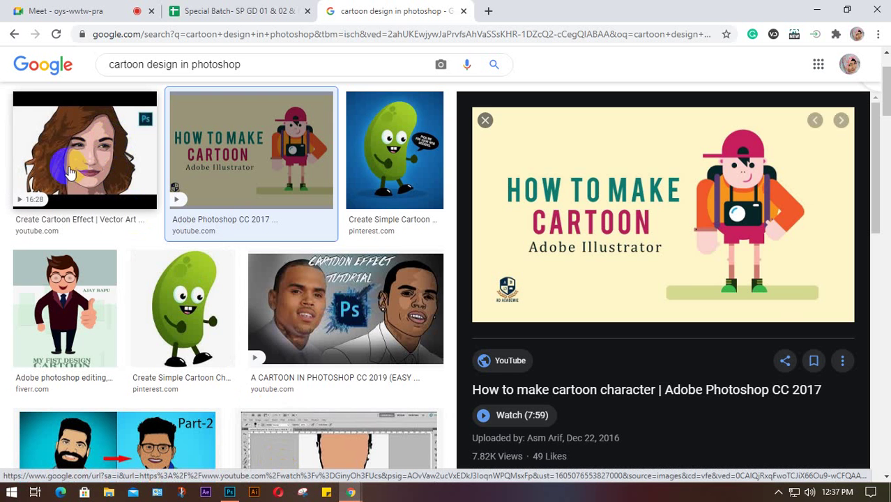
pyautogui.click(101, 152)
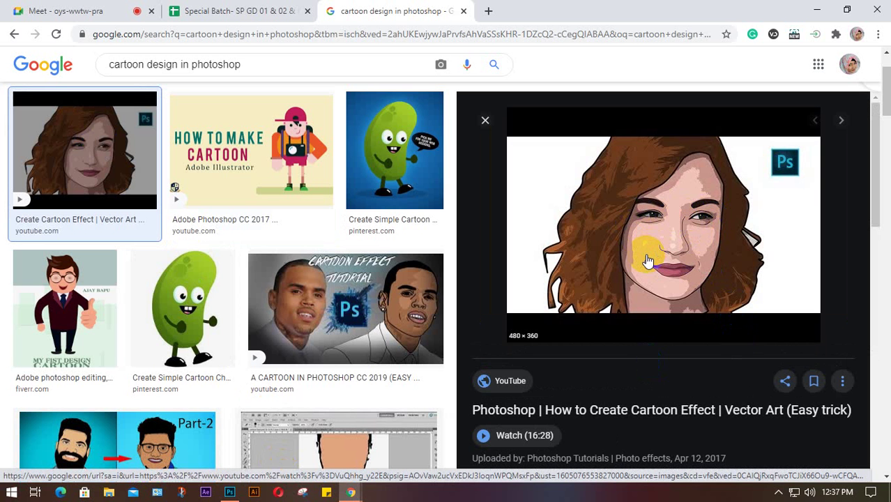
pyautogui.click(229, 493)
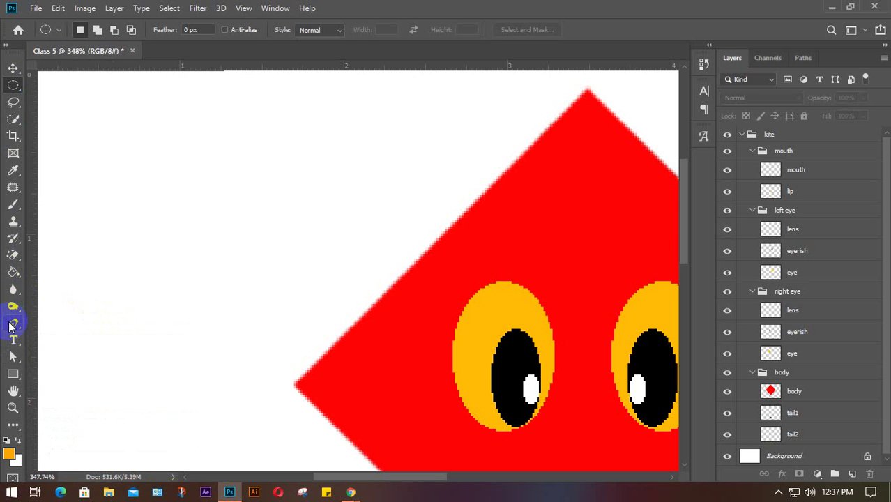
pyautogui.click(831, 7)
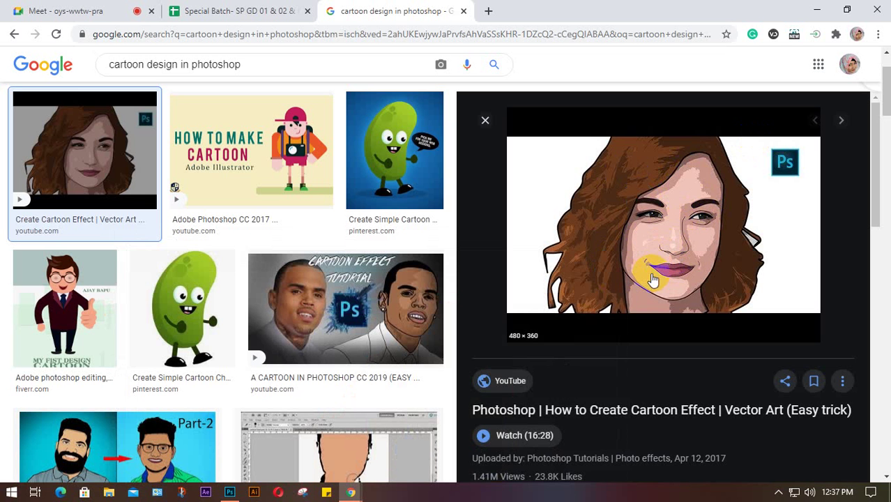
# Step: Look through further cartoon results and preview the lynda.com "Creating characters in Photoshop" image
pyautogui.scroll(-1, 361, 269)
pyautogui.scroll(-2, 361, 269)
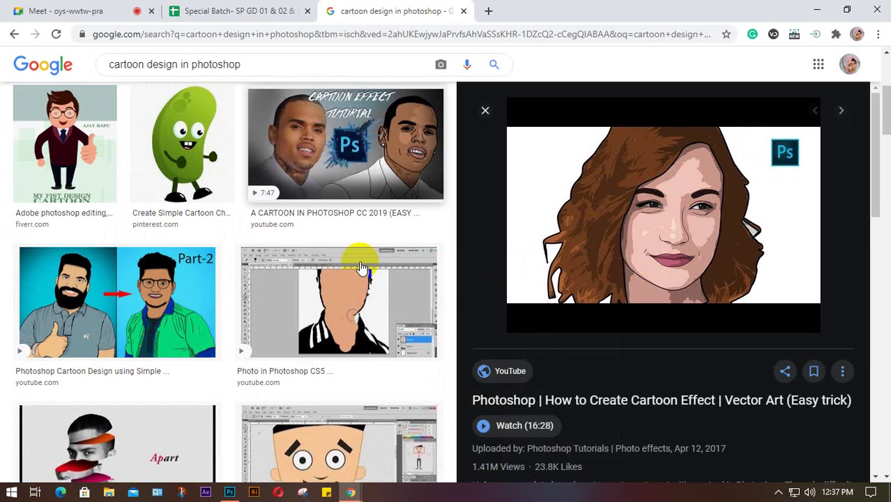
pyautogui.scroll(-3, 361, 269)
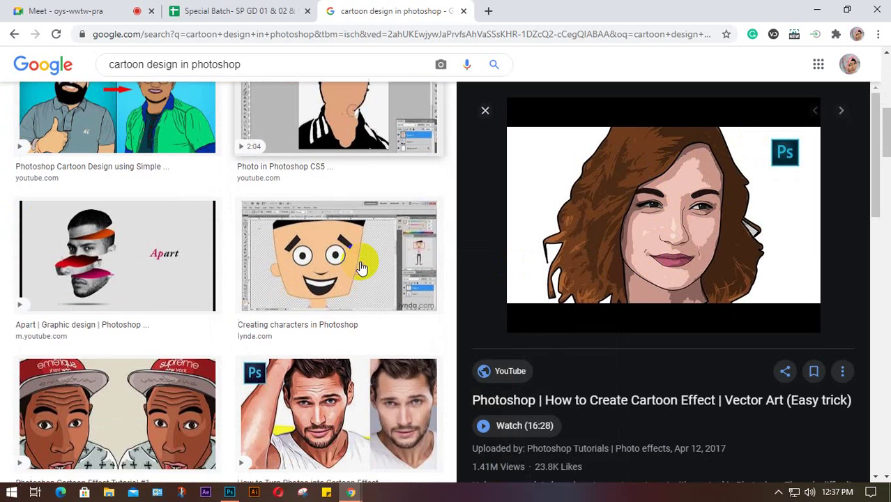
pyautogui.click(346, 258)
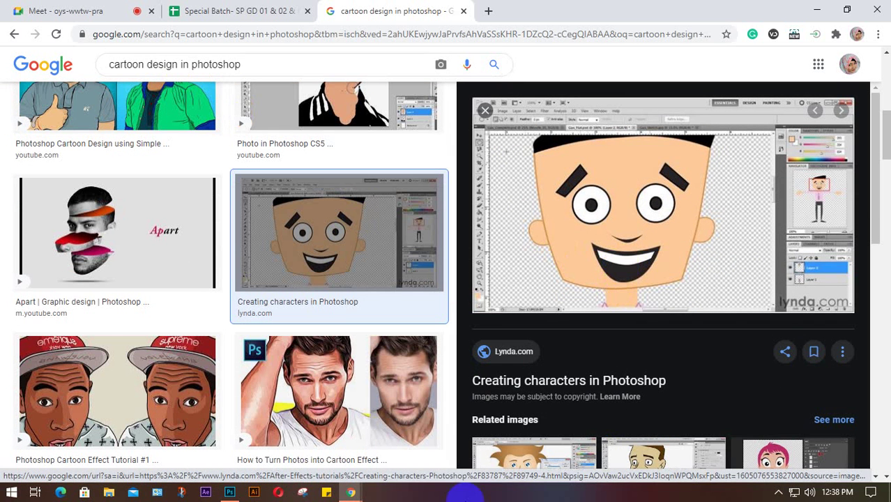
# Step: Compare the whole kite figure in Photoshop with the cartoon face previewed in Chrome, ending back in Photoshop
pyautogui.click(233, 487)
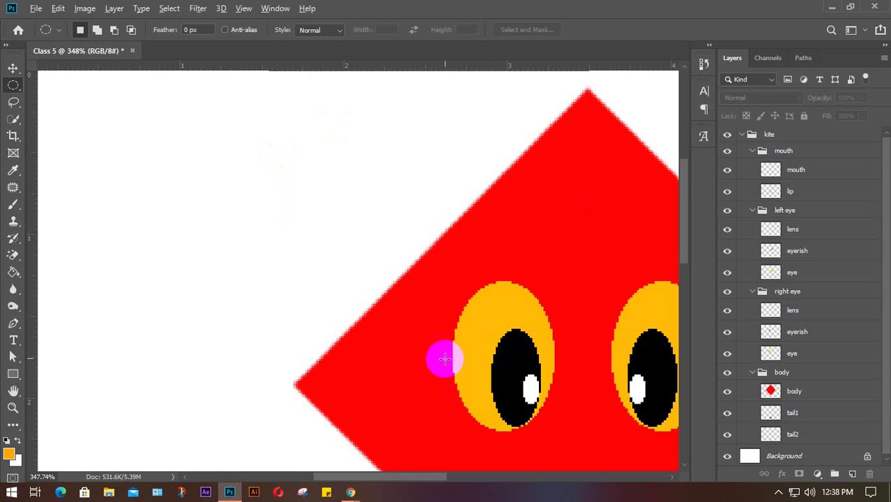
pyautogui.scroll(-3, 443, 358)
pyautogui.scroll(-1, 445, 354)
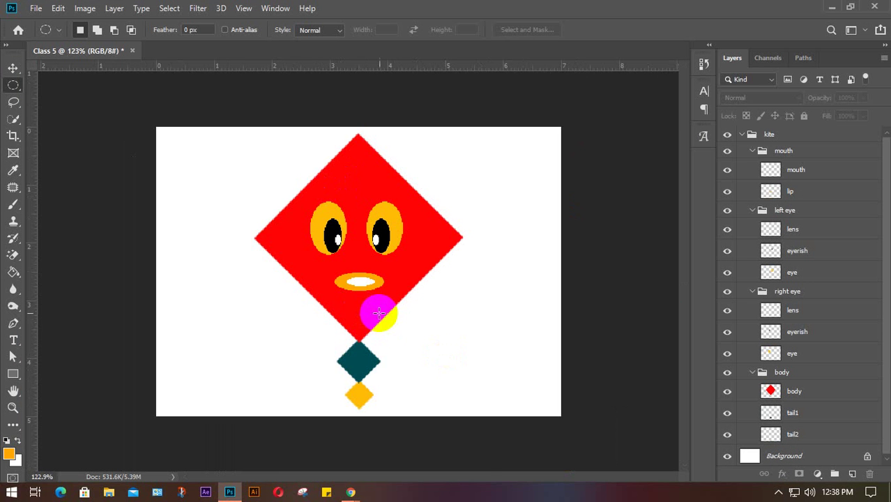
pyautogui.moveTo(350, 492)
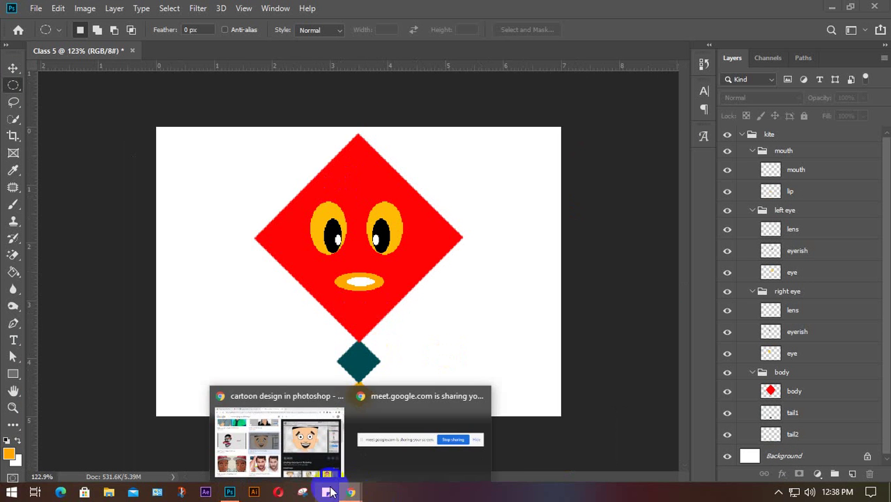
pyautogui.click(279, 436)
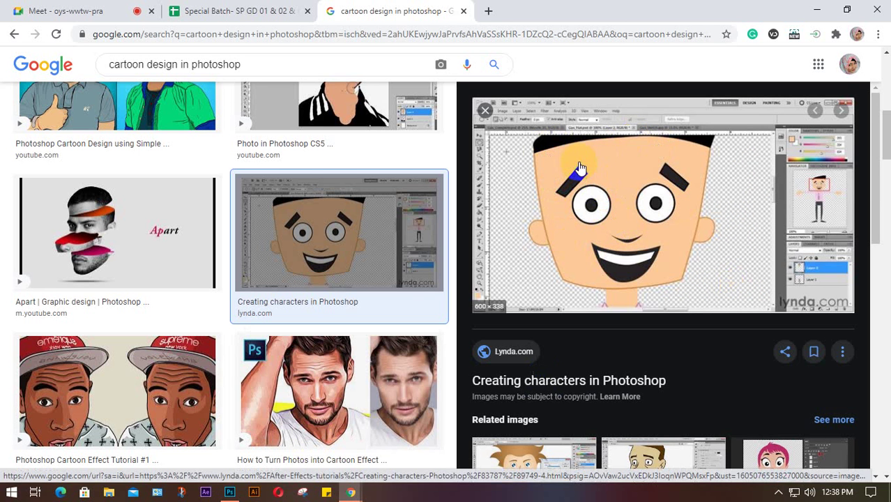
pyautogui.click(222, 443)
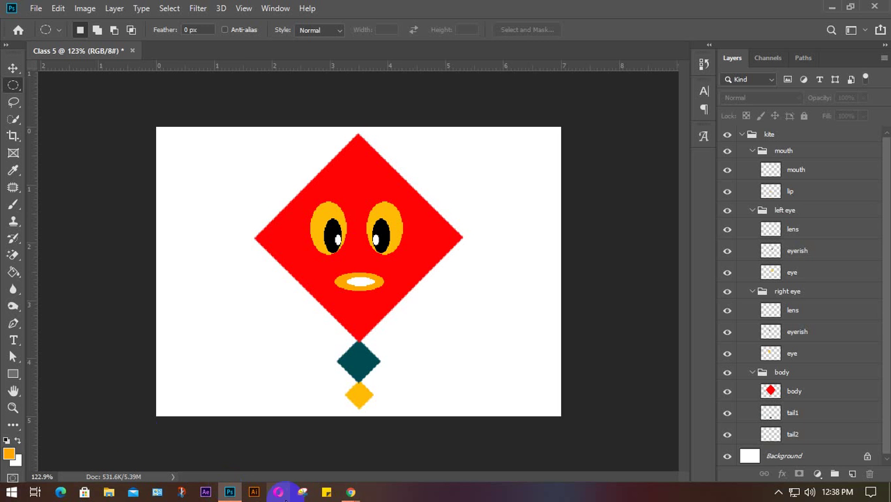
# Step: Pick the Direct Selection tool, select the kite's body layer and apply Free Transform to it without altering the shape
pyautogui.moveTo(13, 357); pyautogui.dragTo(67, 374)
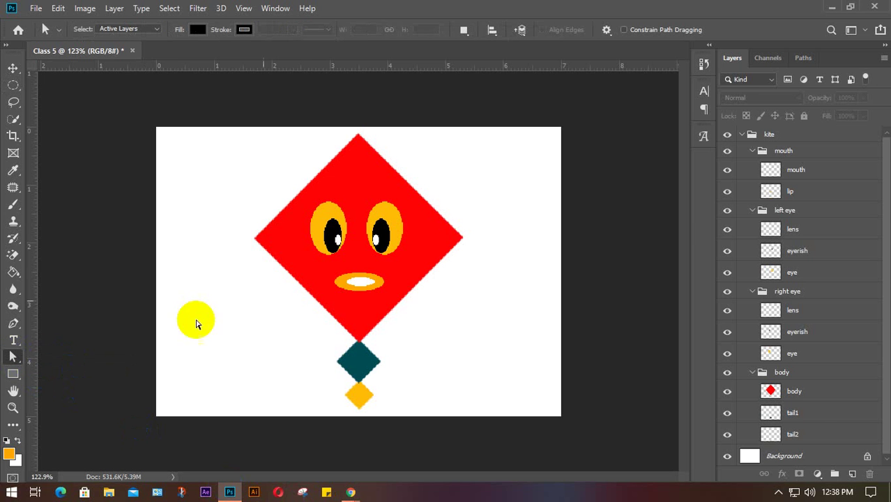
pyautogui.click(815, 395)
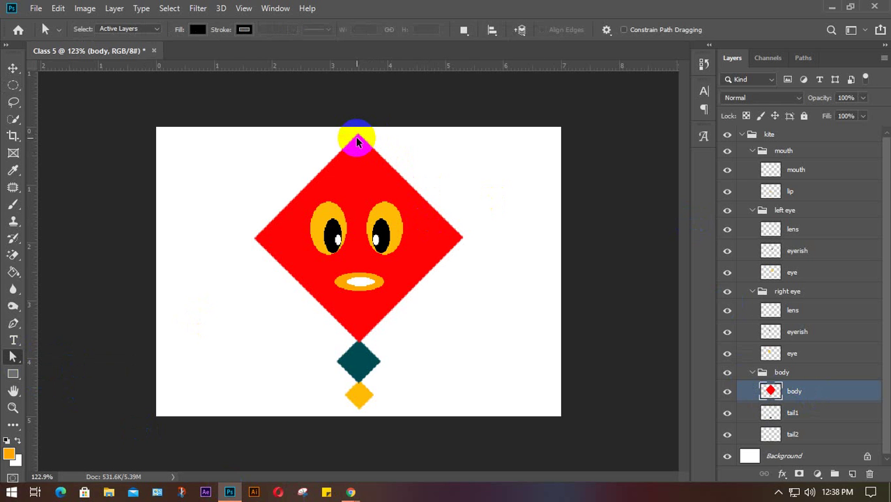
pyautogui.hotkey('ctrl', 't')
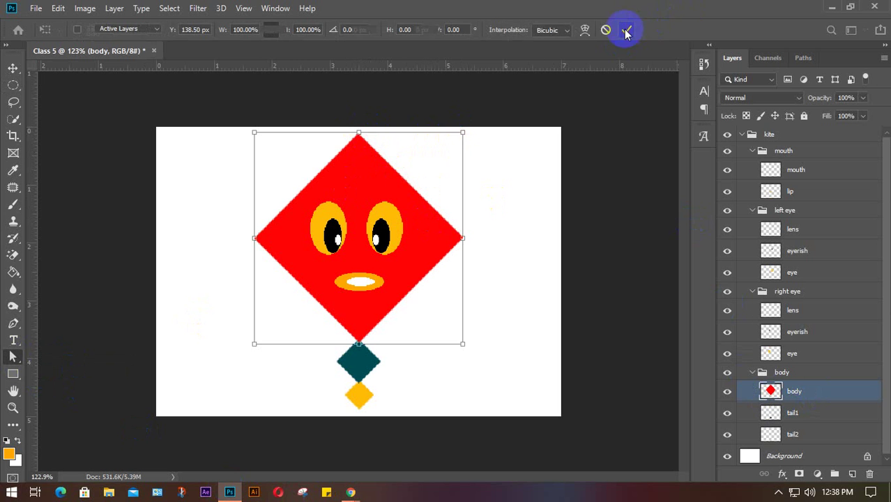
pyautogui.click(627, 30)
# Step: Draw an orange rectangle of about 92 × 73 px beside the kite and move three of its corners to form an irregular quadrilateral
pyautogui.click(13, 373)
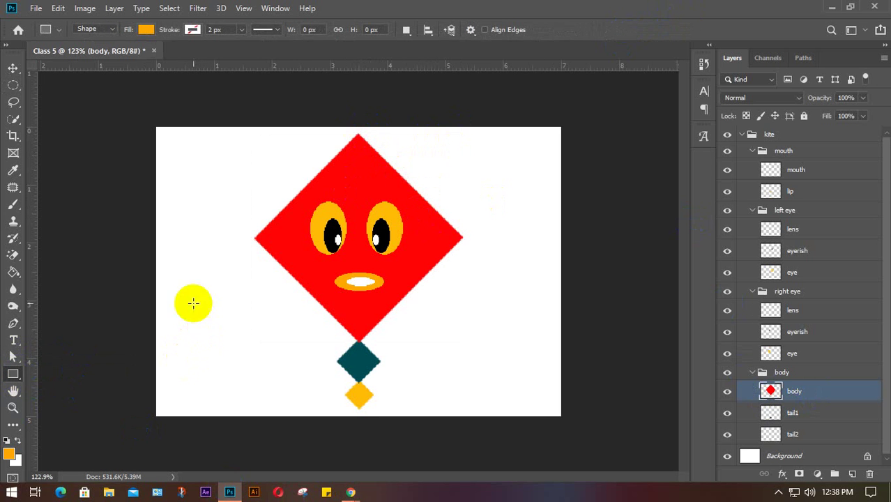
pyautogui.moveTo(192, 303); pyautogui.dragTo(267, 361)
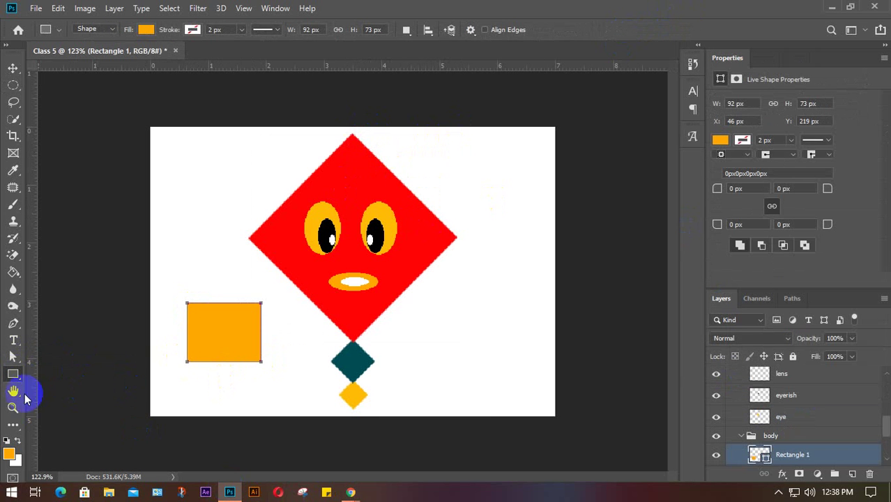
pyautogui.click(13, 357)
pyautogui.click(71, 373)
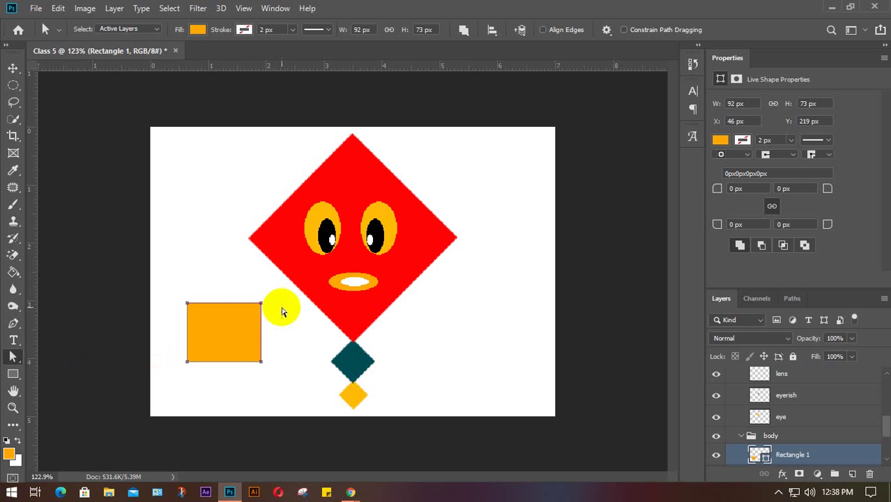
pyautogui.moveTo(261, 307); pyautogui.dragTo(242, 266)
pyautogui.moveTo(260, 360); pyautogui.dragTo(233, 336)
pyautogui.moveTo(186, 303); pyautogui.dragTo(180, 345)
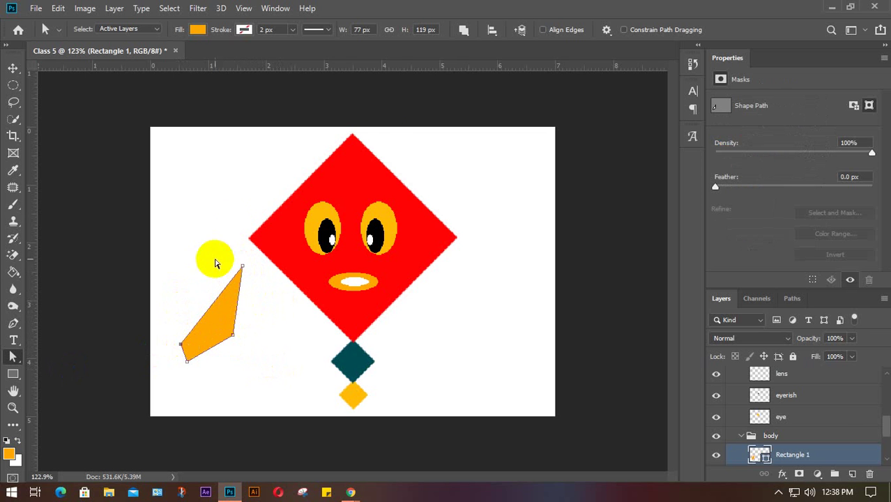
pyautogui.click(442, 221)
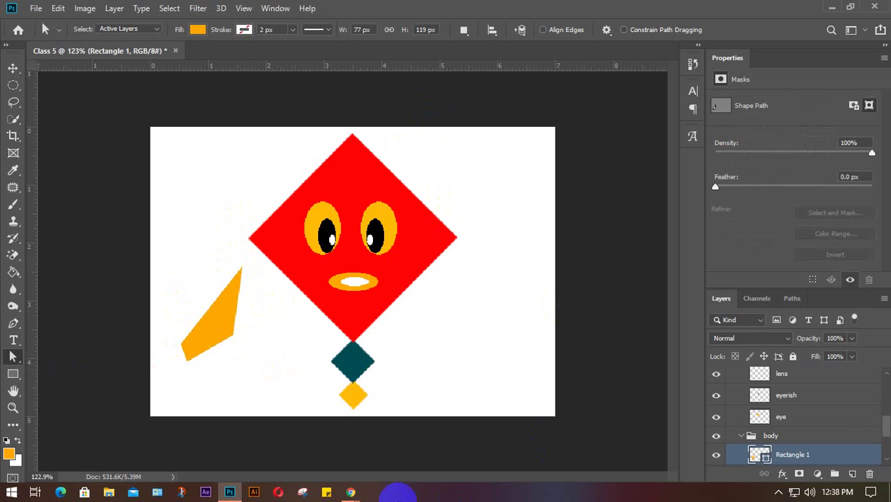
# Step: Switch to Chrome and examine the face shape in the "Creating characters in Photoshop" preview
pyautogui.moveTo(351, 492)
pyautogui.click(338, 455)
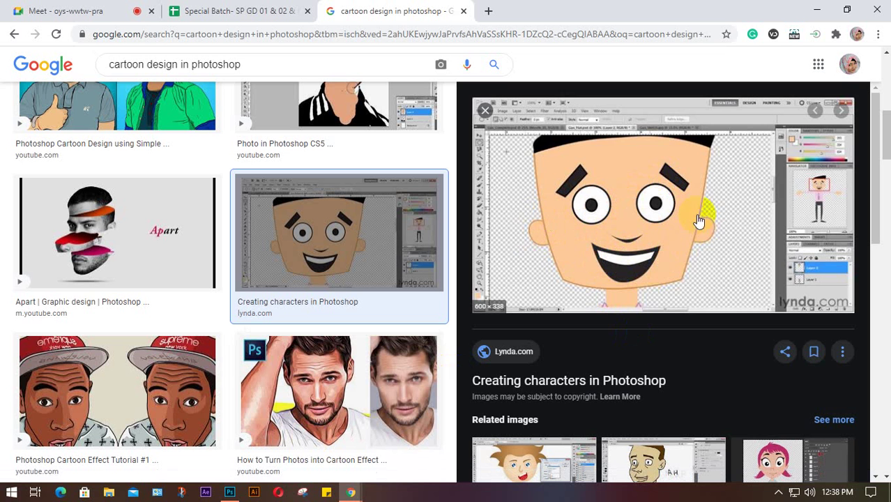
# Step: Browse the cartoon design image results and preview "Cartoon Face Photoshop Tutorial" and the flat design character with the moustache
pyautogui.scroll(-3, 668, 283)
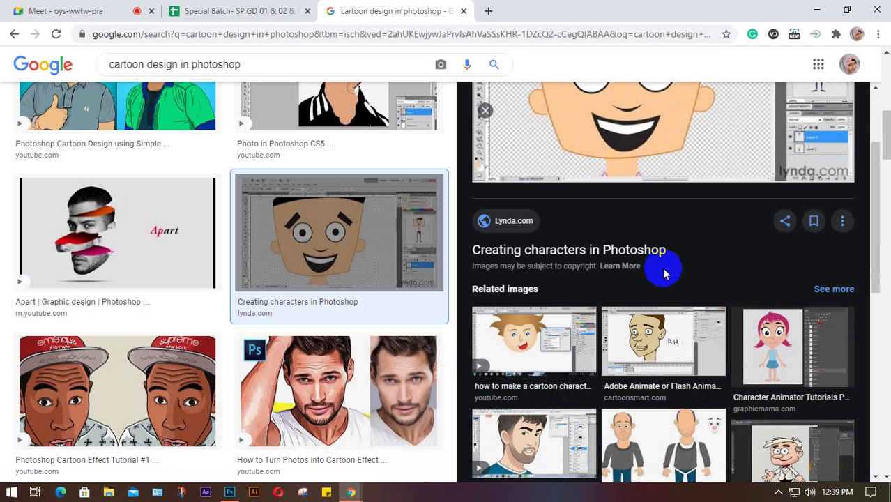
pyautogui.scroll(-3, 225, 289)
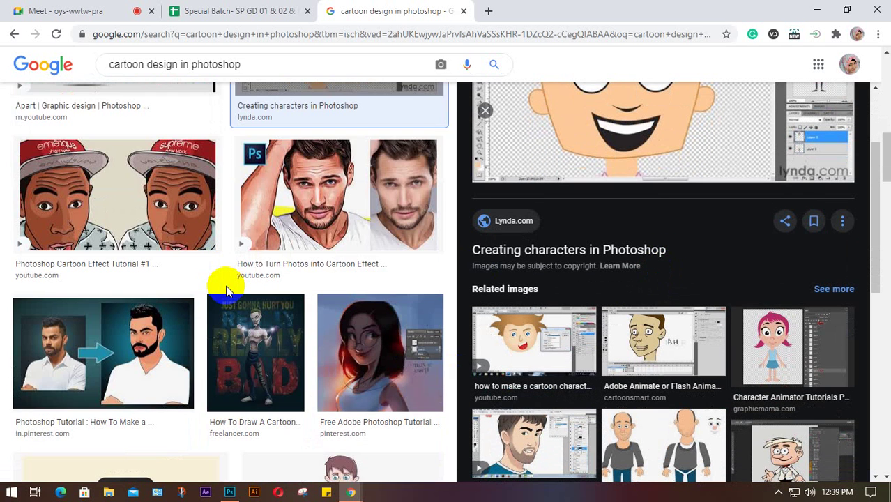
pyautogui.scroll(-2, 226, 290)
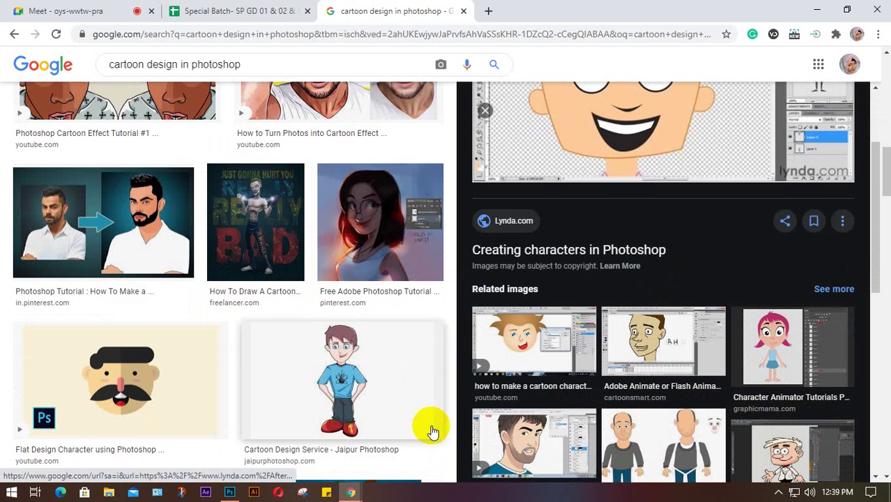
pyautogui.click(527, 425)
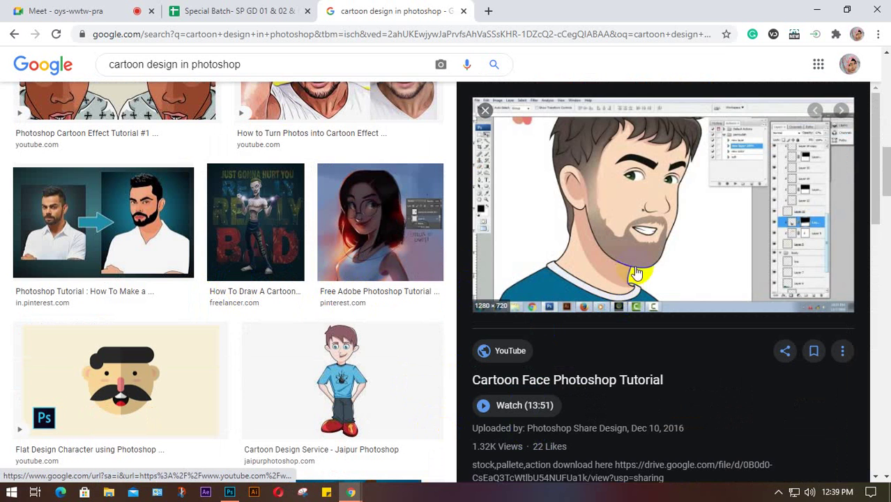
pyautogui.click(122, 364)
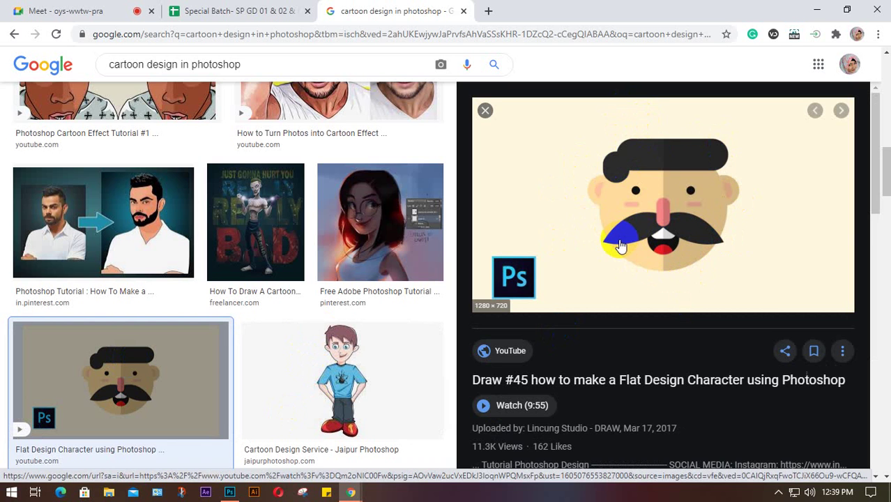
# Step: Switch to the Google Meet call and follow the participant's presentation of finished Microworkers tasks and the jobs page
pyautogui.click(66, 10)
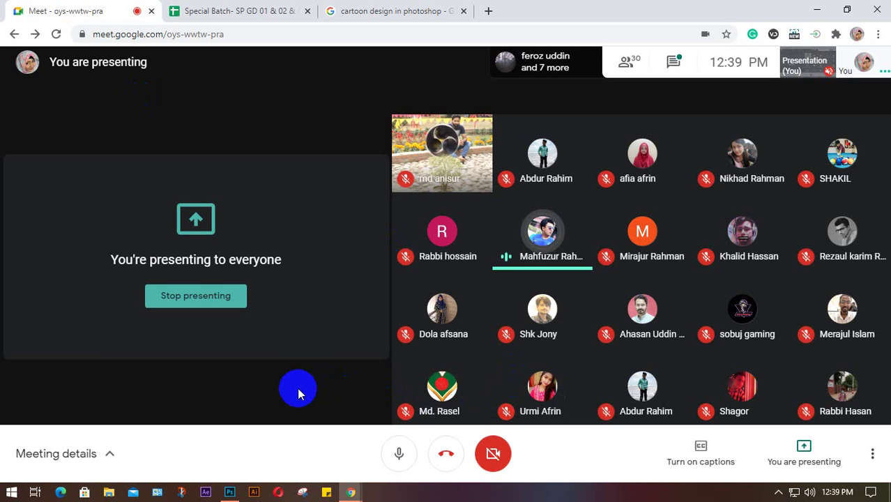
pyautogui.click(778, 494)
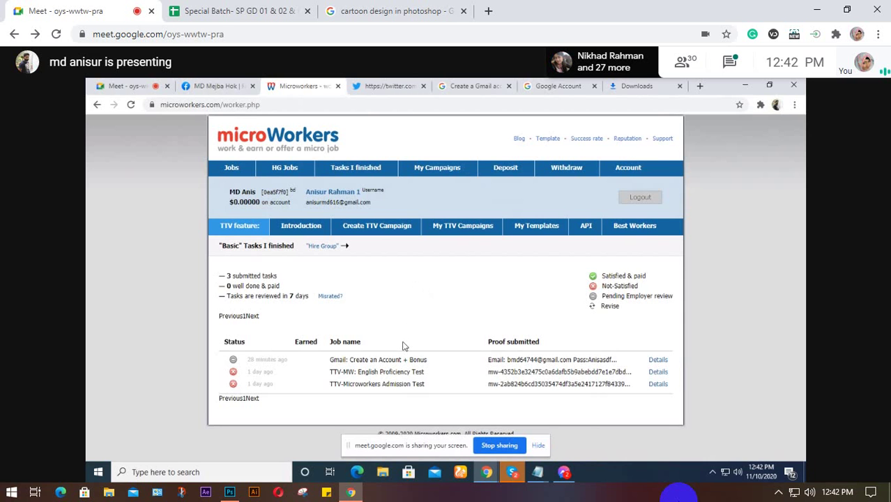
pyautogui.click(656, 361)
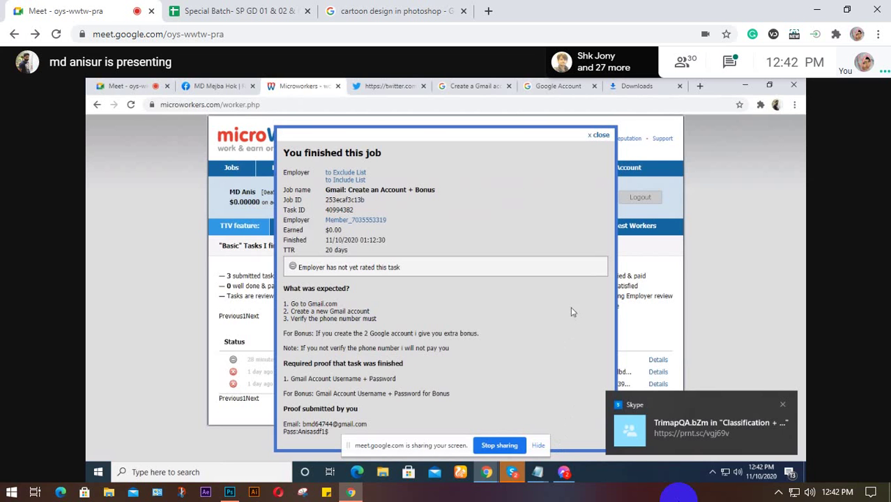
pyautogui.click(599, 135)
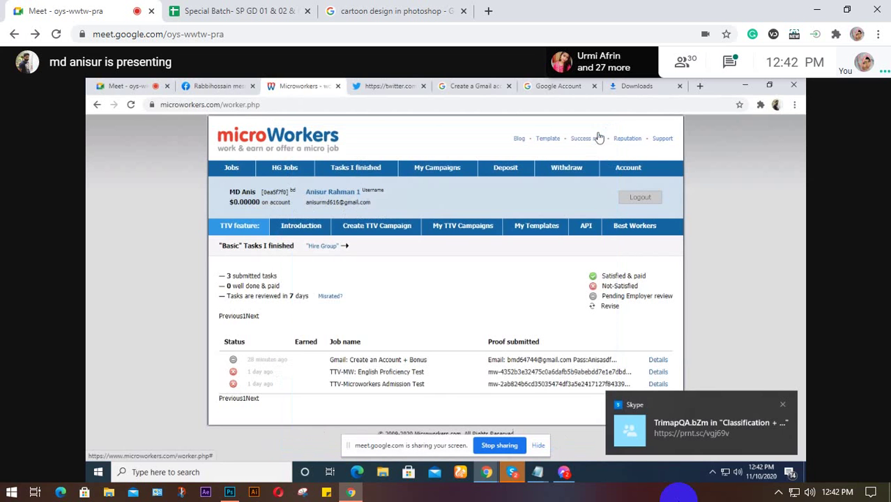
pyautogui.click(780, 404)
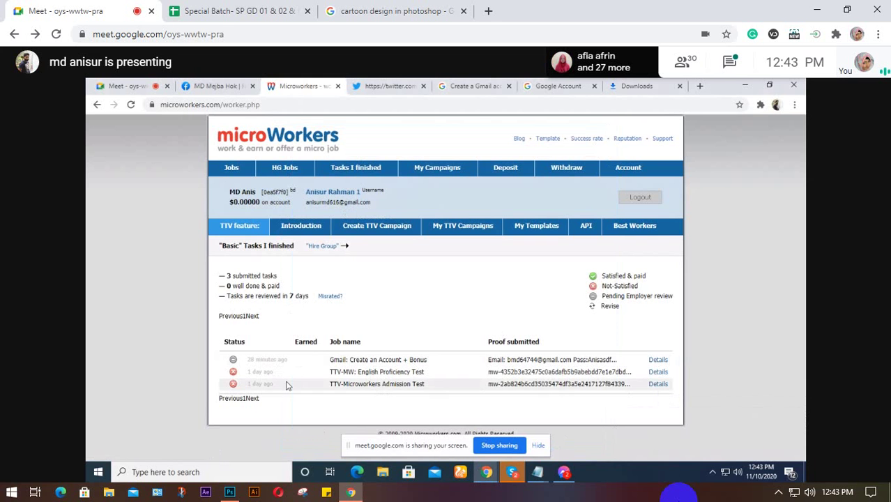
pyautogui.click(322, 246)
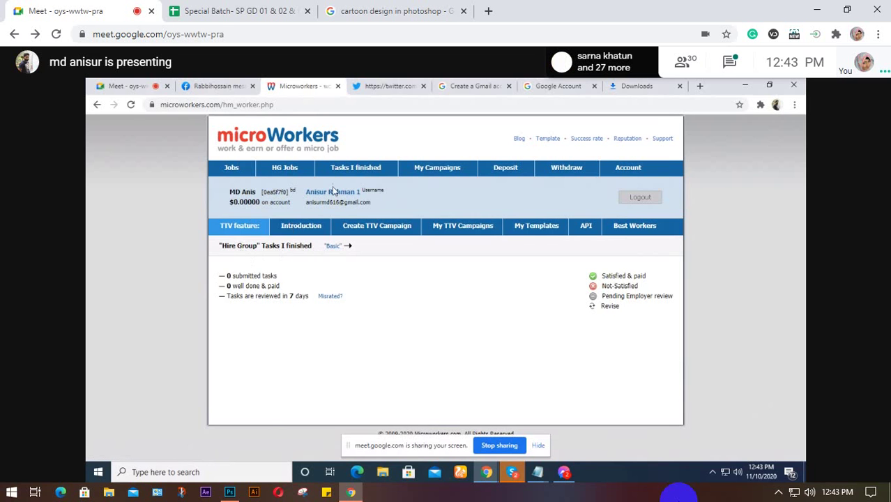
pyautogui.click(231, 169)
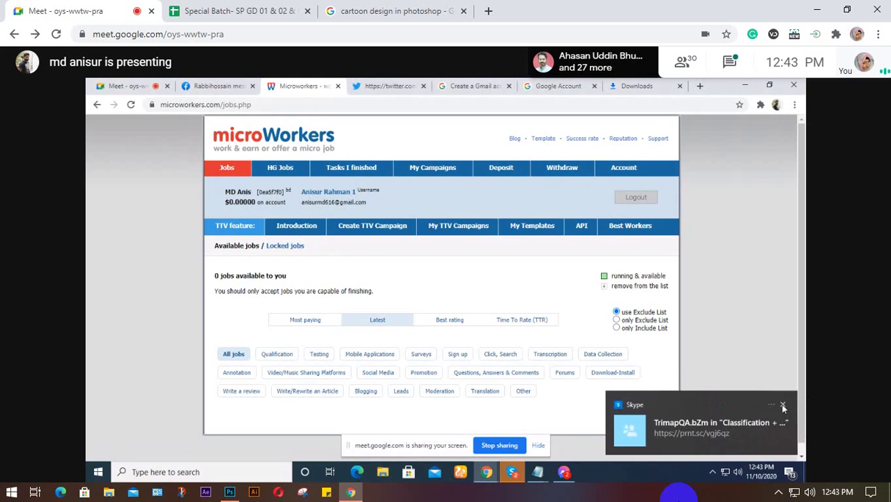
pyautogui.click(782, 406)
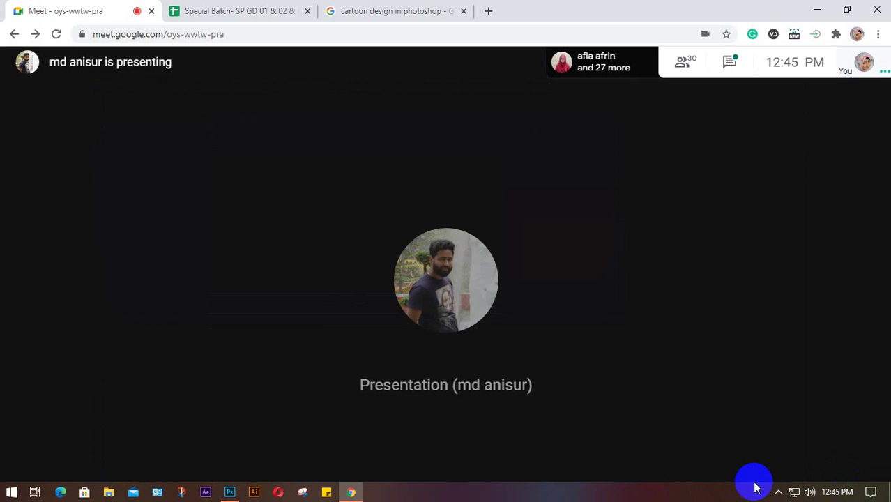
pyautogui.click(778, 492)
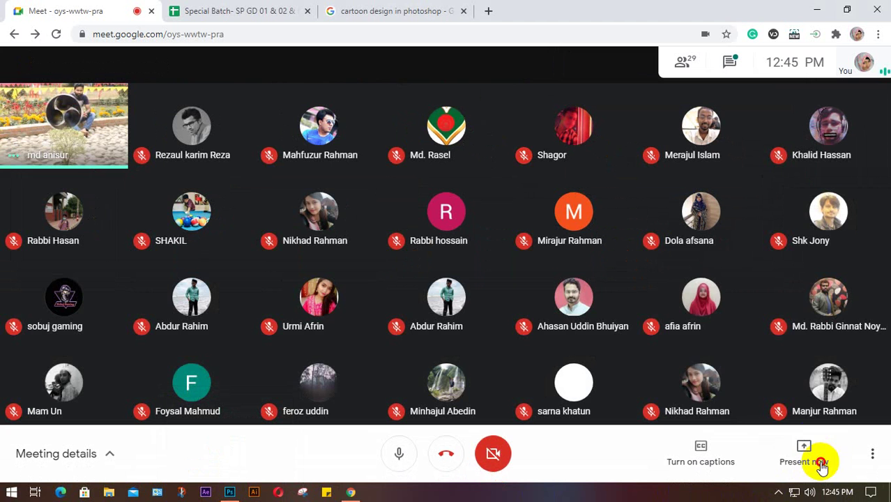
# Step: Present the entire screen in the Meet call, hide the sharing notice and switch to Photoshop
pyautogui.click(805, 452)
pyautogui.click(775, 343)
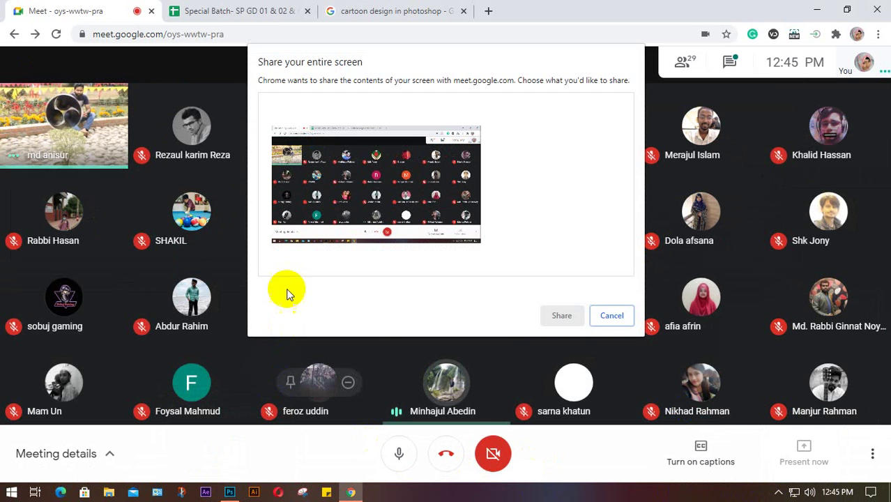
pyautogui.click(562, 314)
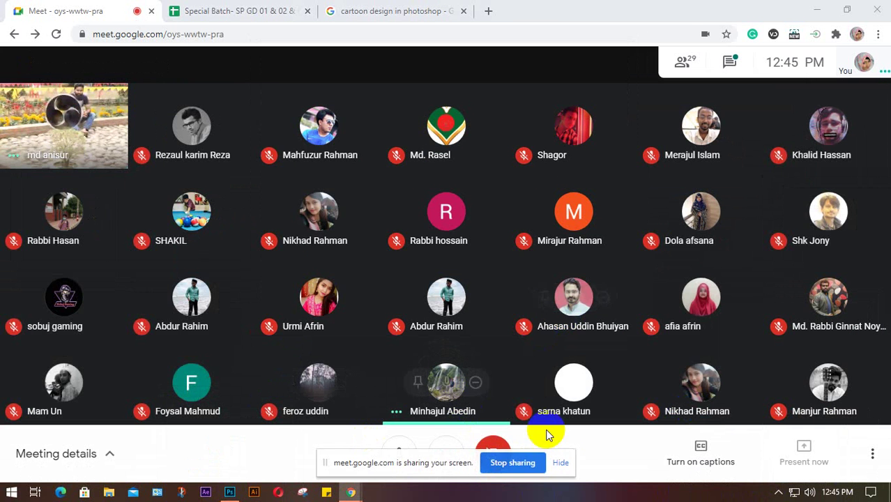
pyautogui.click(561, 466)
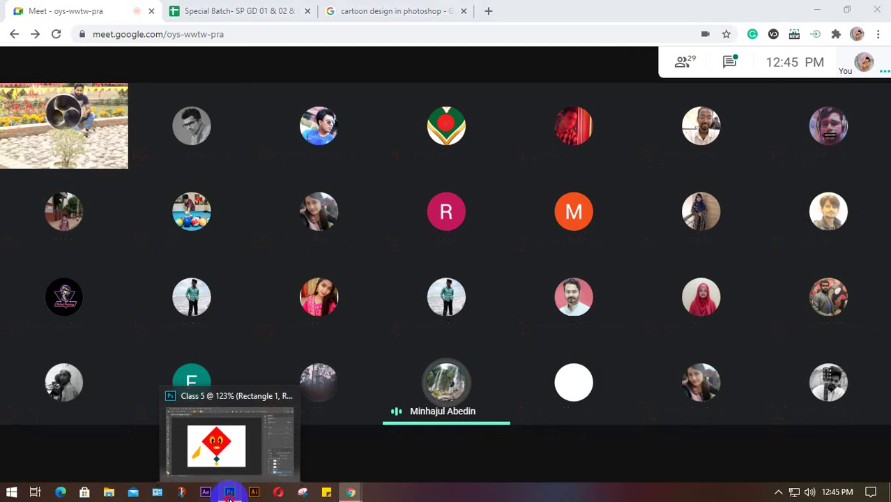
pyautogui.click(229, 493)
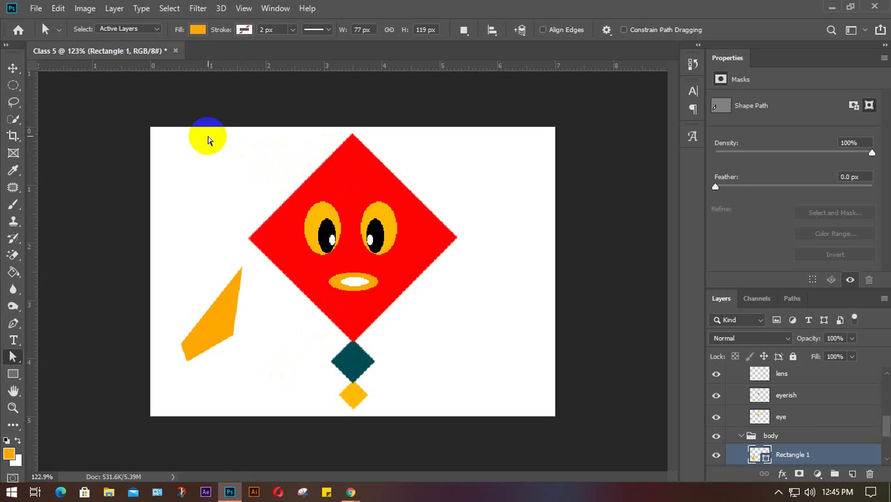
# Step: Show the orange shape's path points, review the marquee tool variants and pick the Move tool
pyautogui.moveTo(208, 136); pyautogui.dragTo(364, 274)
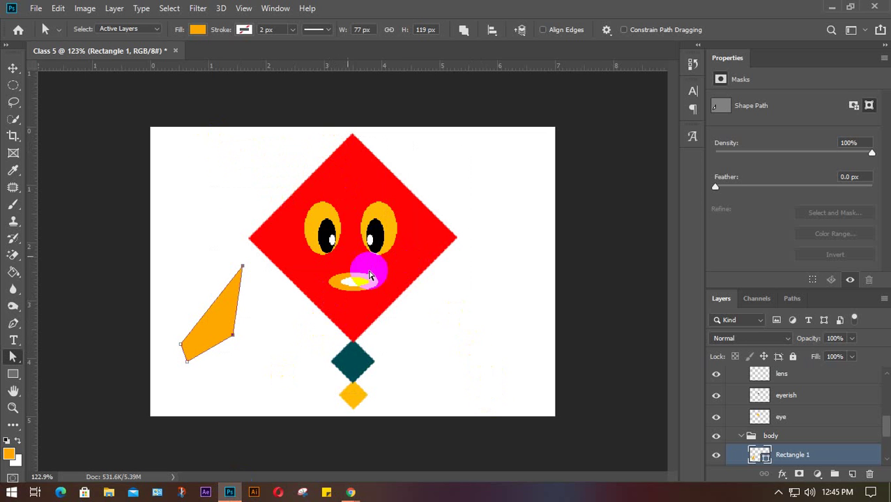
pyautogui.click(13, 86)
pyautogui.moveTo(13, 86); pyautogui.dragTo(84, 98)
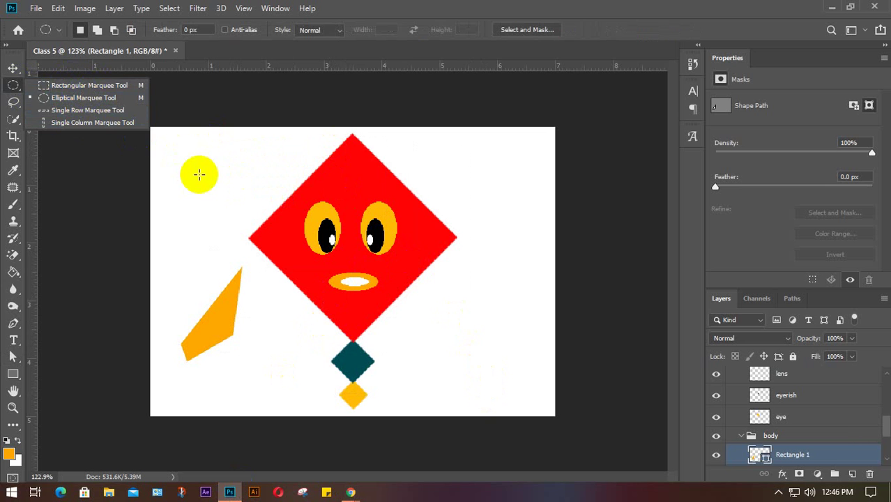
pyautogui.click(11, 68)
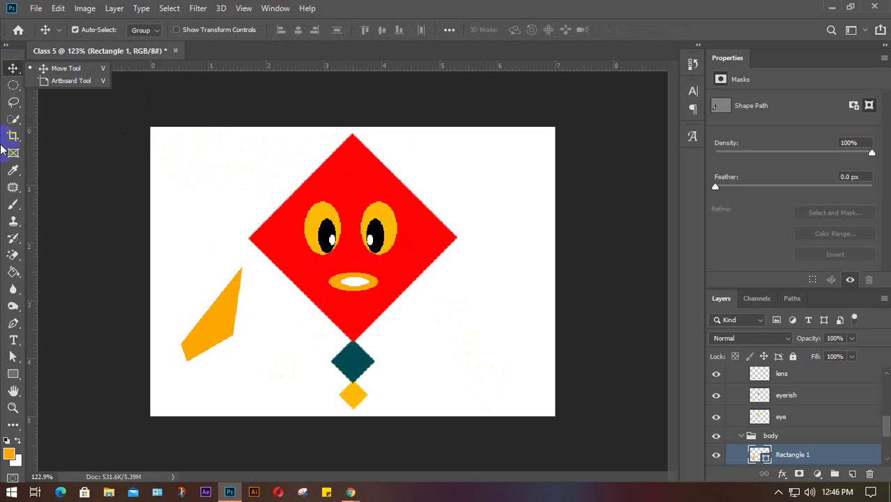
# Step: Close the Properties tab group and collapse the mouth, left eye, right eye, body and kite layer groups
pyautogui.click(883, 58)
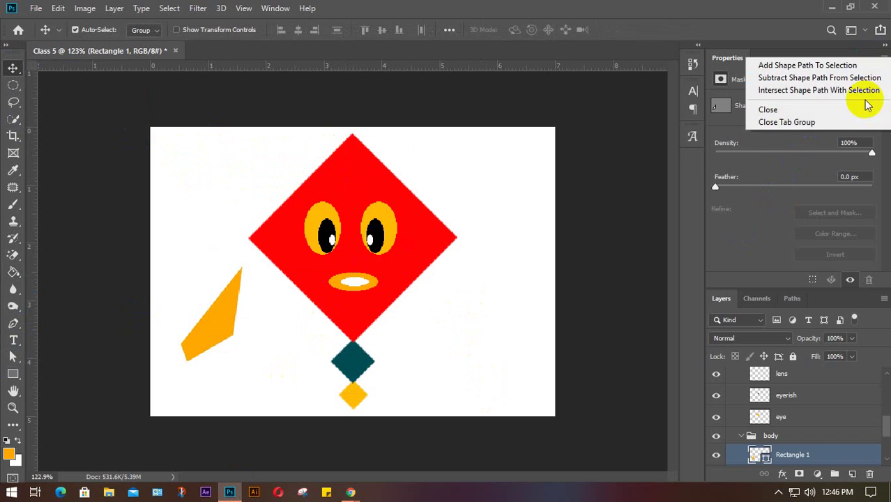
pyautogui.click(823, 124)
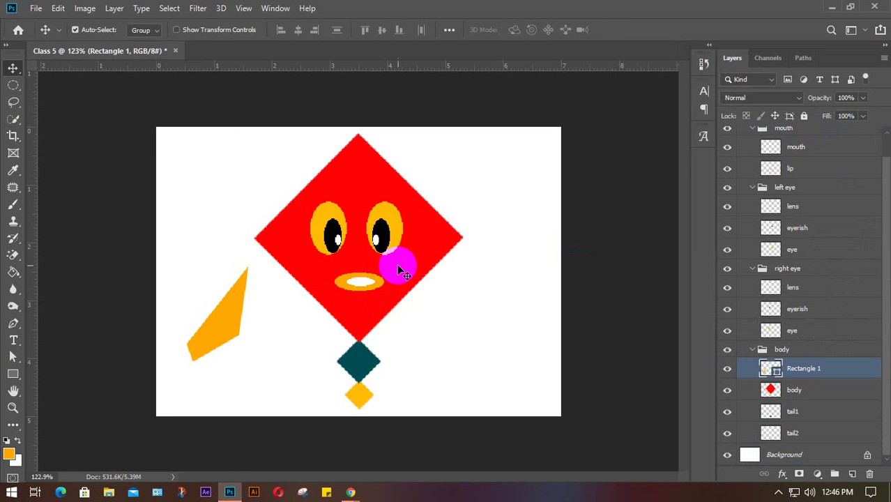
pyautogui.click(752, 130)
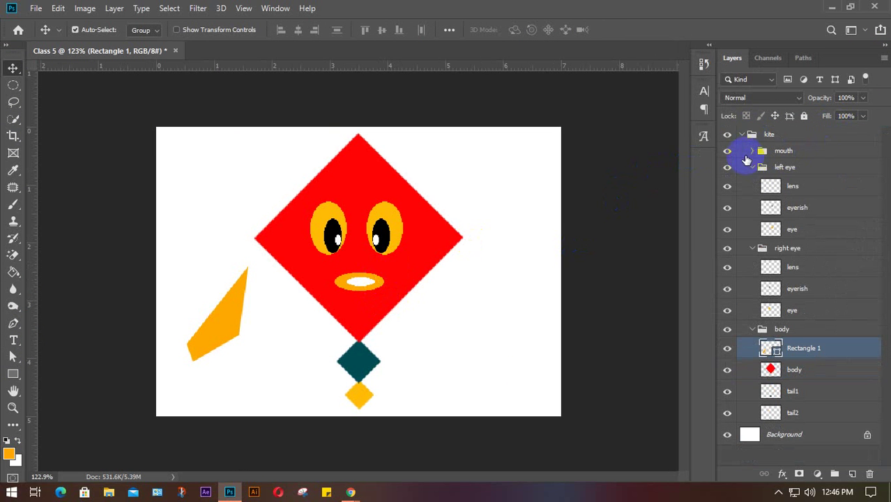
pyautogui.click(752, 168)
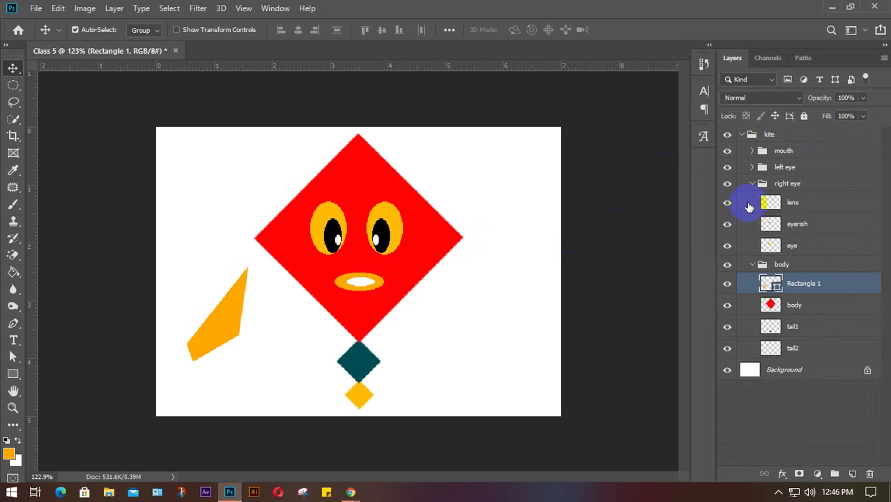
pyautogui.click(752, 183)
pyautogui.click(753, 200)
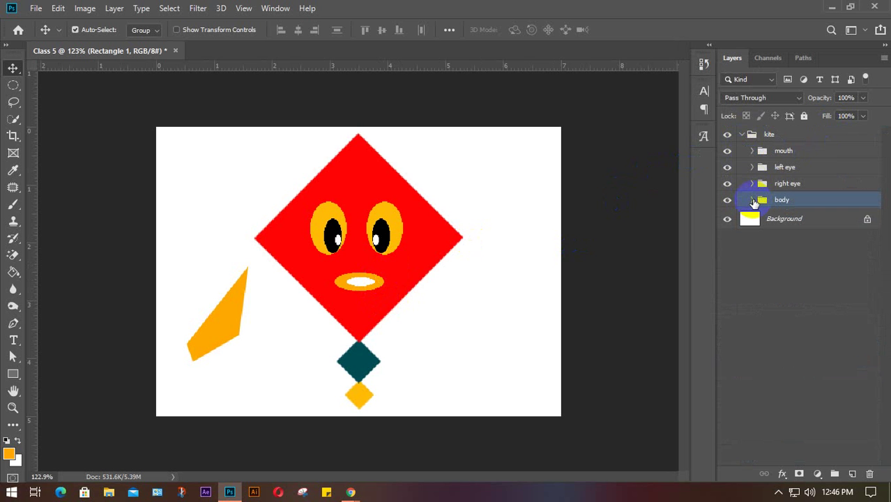
pyautogui.click(743, 135)
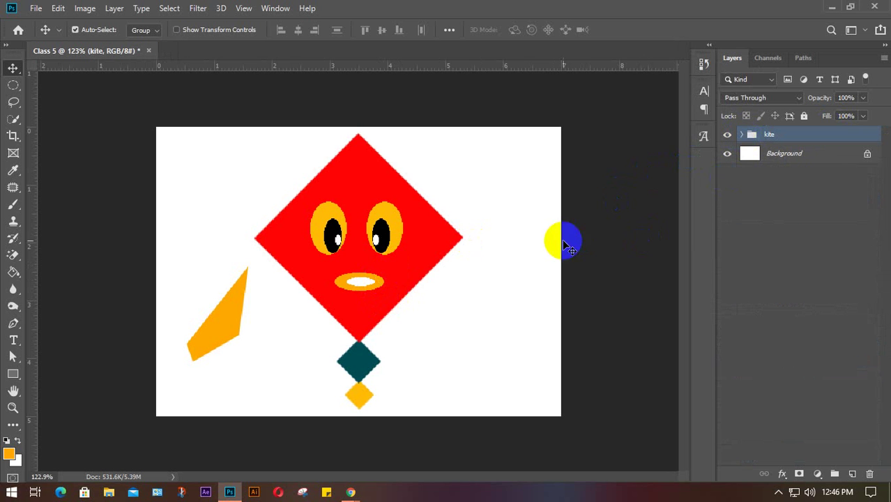
# Step: Try an Elliptical Marquee selection around the whole kite figure and deselect it
pyautogui.moveTo(287, 141); pyautogui.dragTo(454, 384)
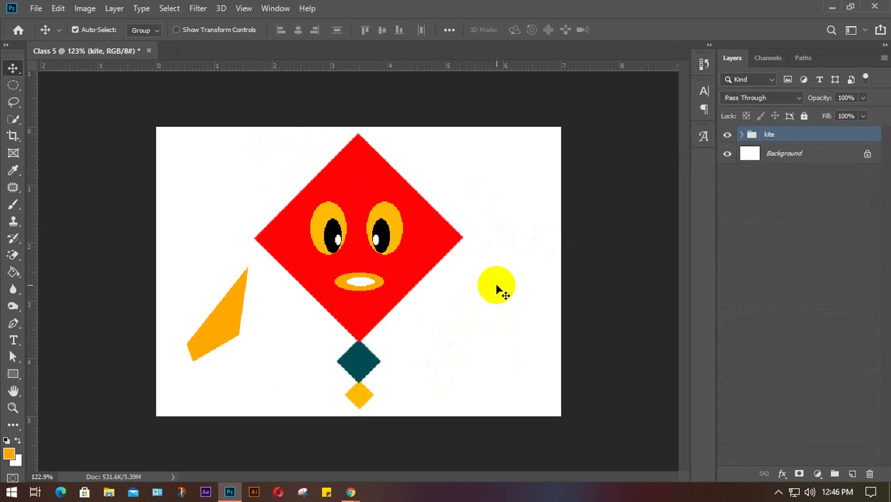
pyautogui.click(229, 318)
pyautogui.click(14, 86)
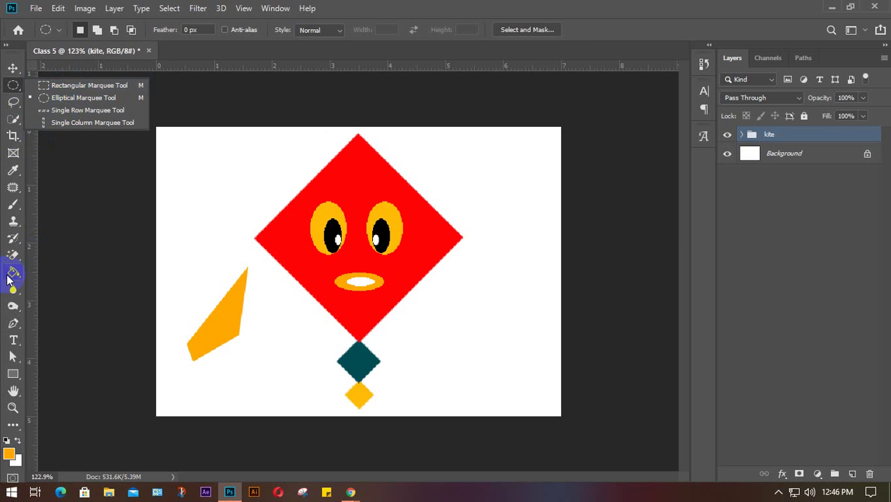
pyautogui.click(298, 202)
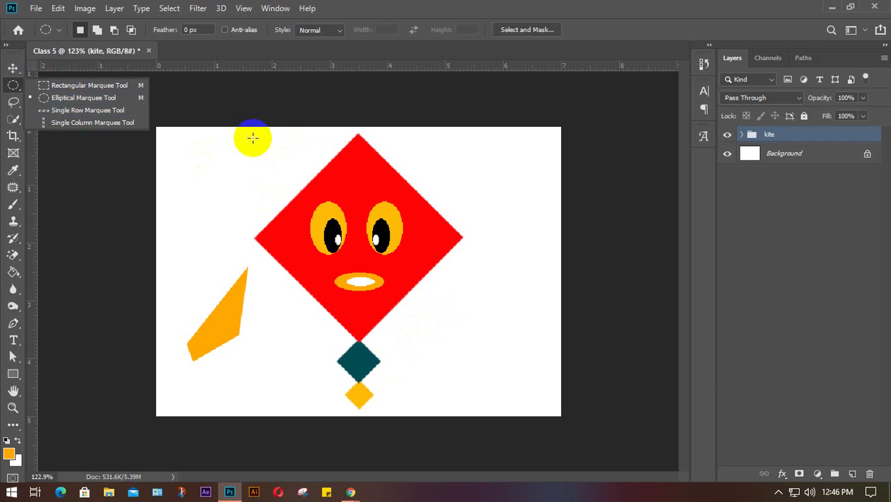
pyautogui.moveTo(230, 134); pyautogui.dragTo(493, 427)
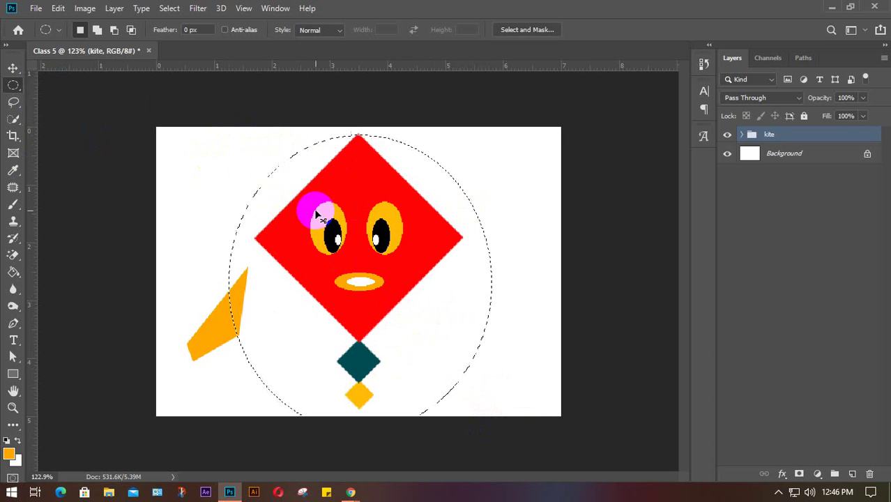
pyautogui.hotkey('ctrl', 'd')
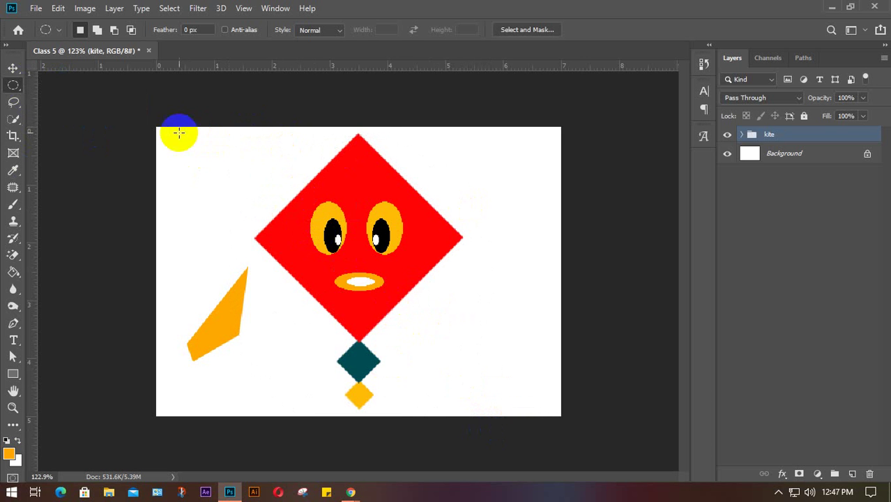
# Step: Set up a Save As of the kite artwork in the class 5 folder, named Class 5 in JPEG format
pyautogui.click(36, 8)
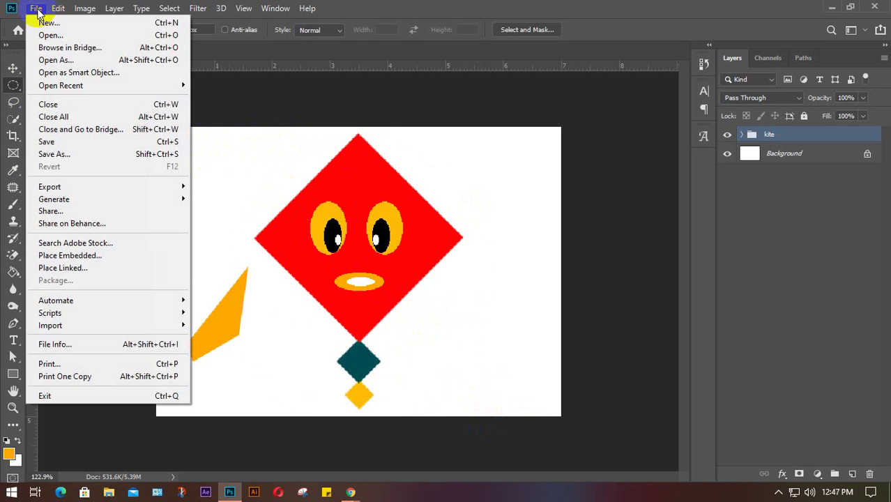
pyautogui.click(63, 154)
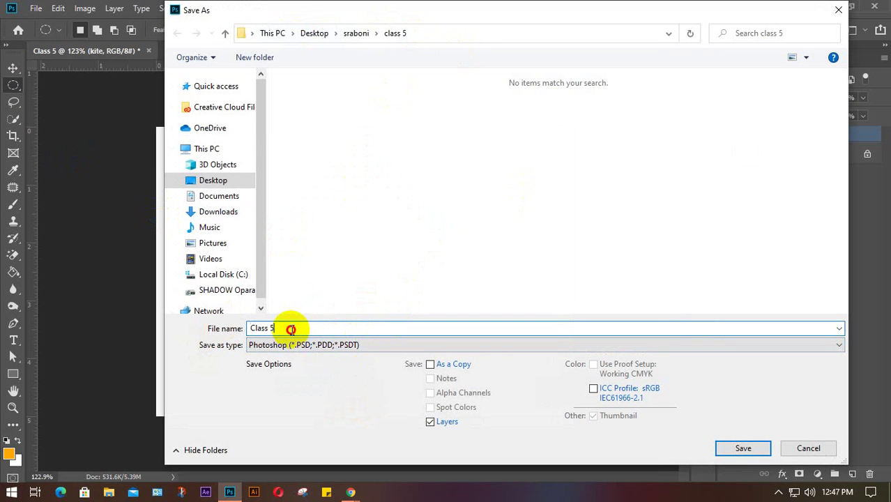
pyautogui.moveTo(294, 325); pyautogui.dragTo(239, 334)
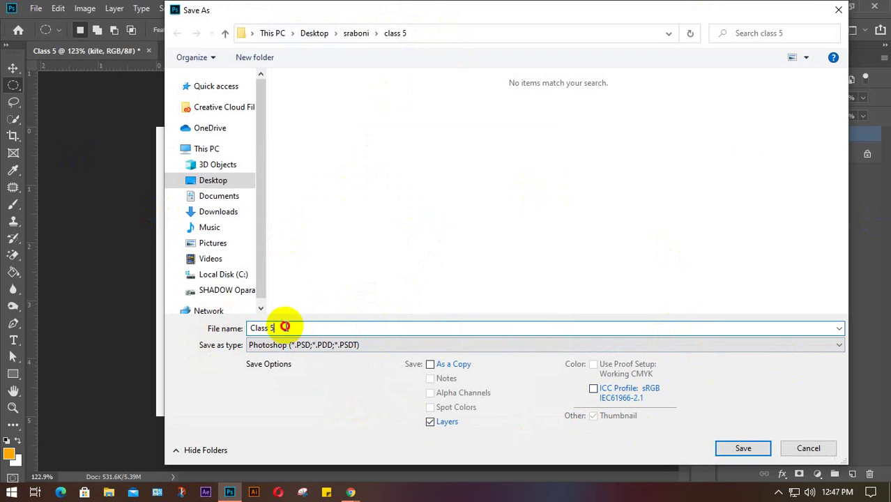
pyautogui.moveTo(285, 327); pyautogui.dragTo(258, 325)
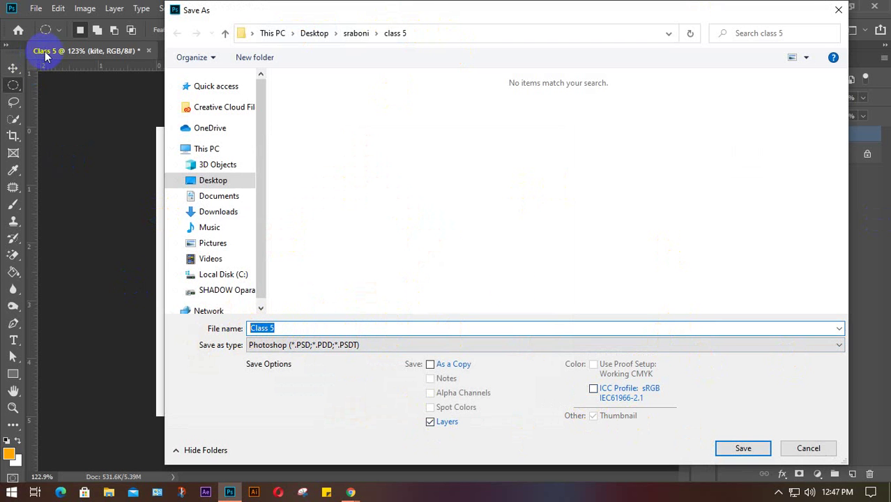
pyautogui.click(383, 345)
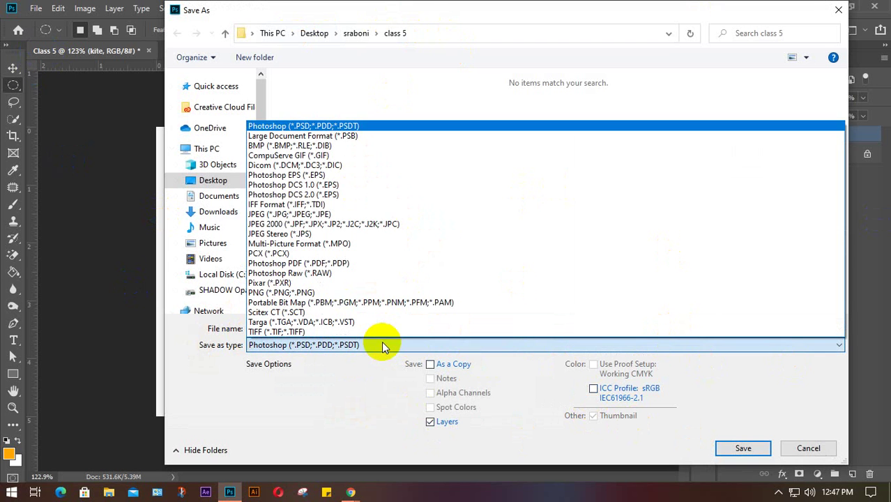
pyautogui.click(382, 127)
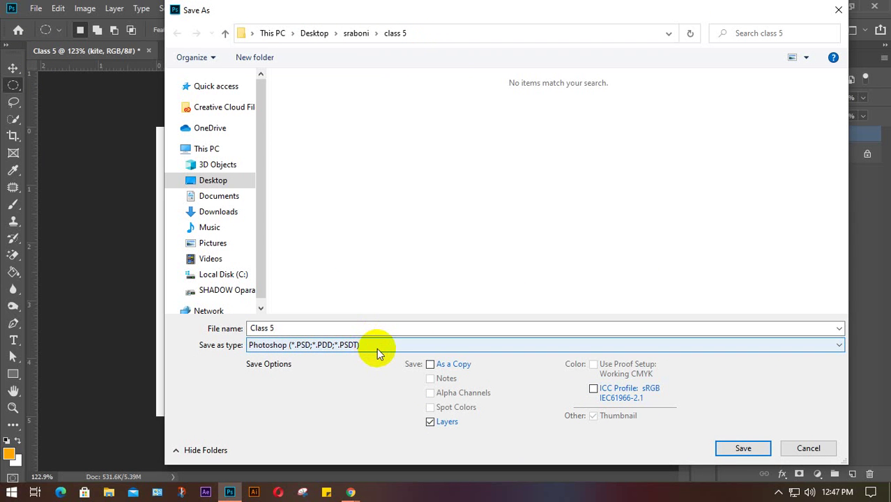
pyautogui.click(376, 347)
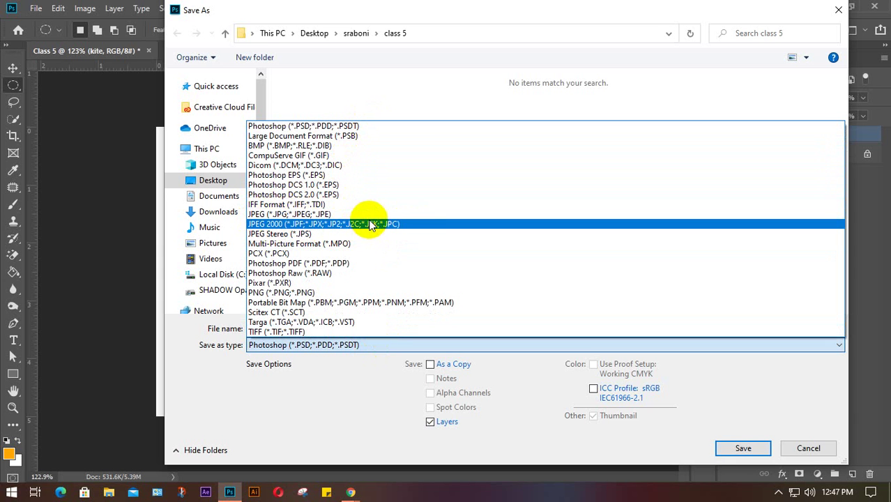
pyautogui.click(284, 214)
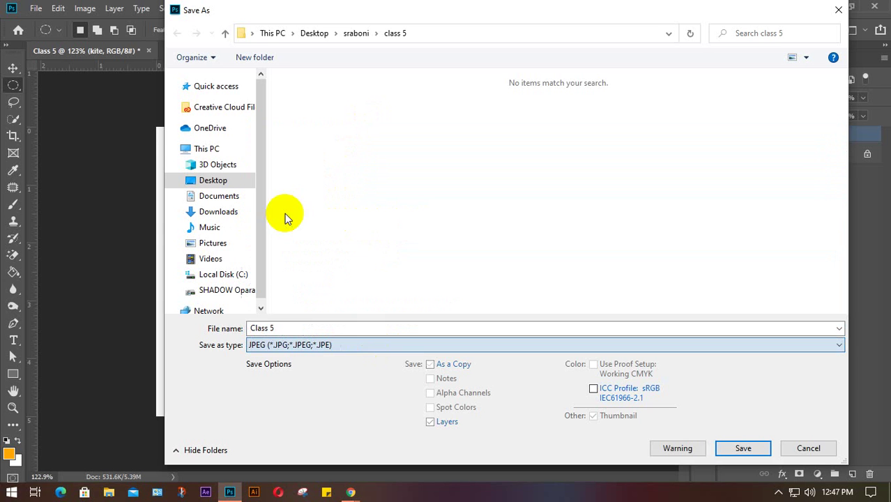
# Step: Save the JPEG with Maximum image quality 12 and the Progressive format option
pyautogui.click(744, 450)
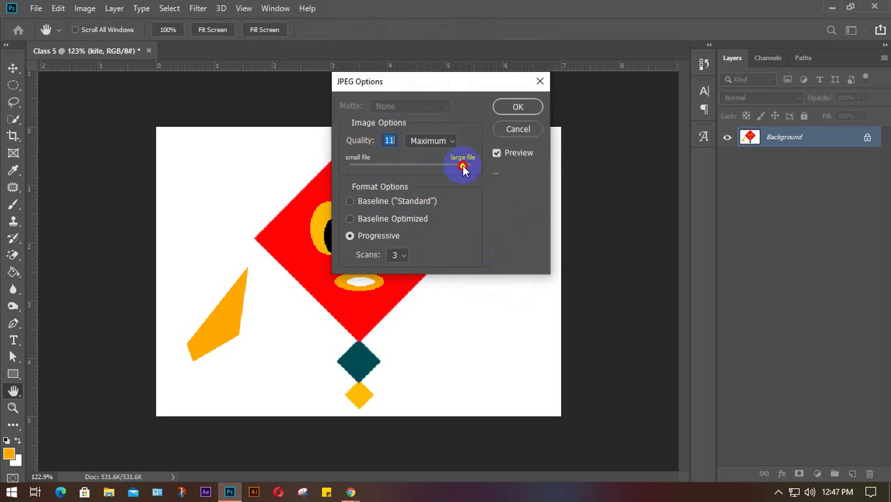
pyautogui.moveTo(464, 169); pyautogui.dragTo(492, 171)
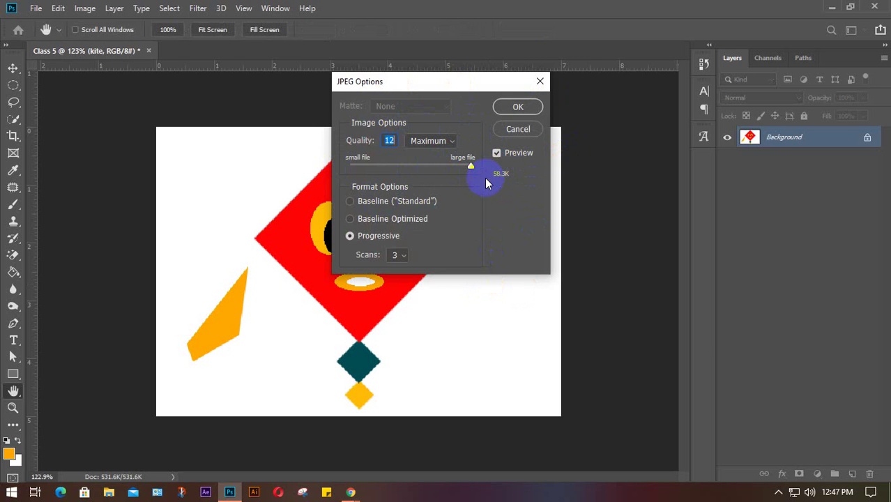
pyautogui.moveTo(468, 170); pyautogui.dragTo(534, 156)
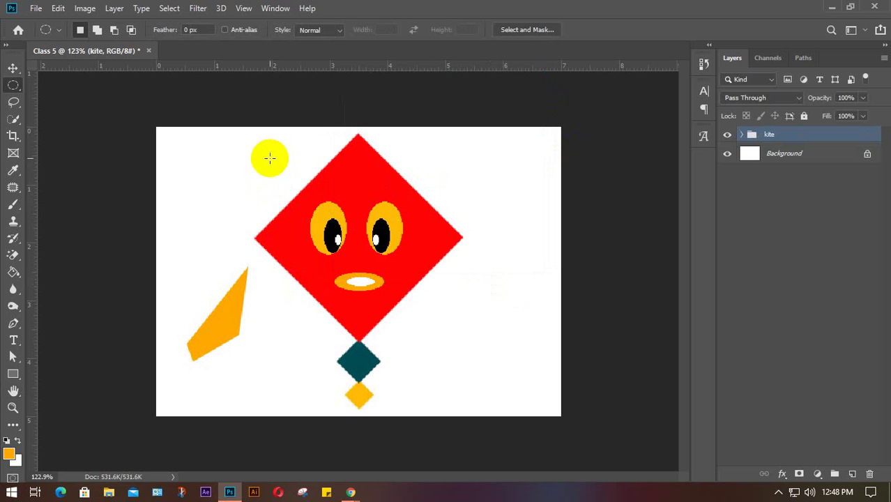
# Step: Review the variants of the Move tool and the marquee tool, ending with the Elliptical Marquee tool active
pyautogui.click(397, 285)
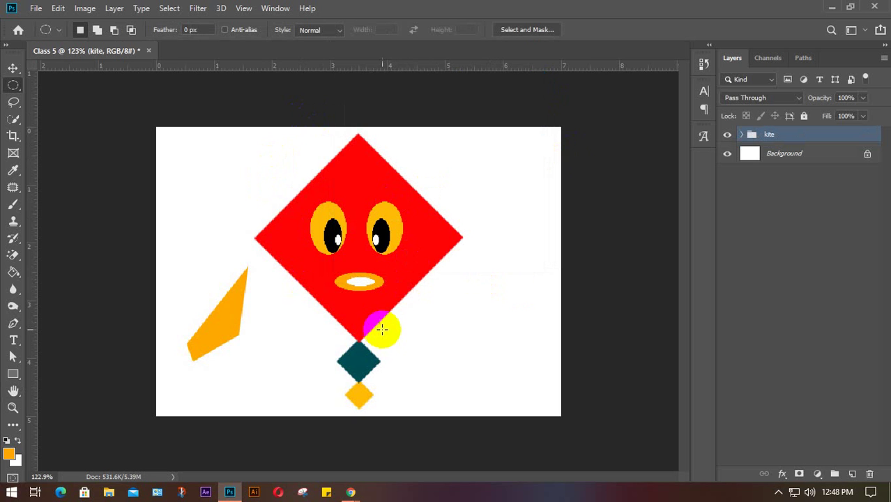
pyautogui.click(343, 320)
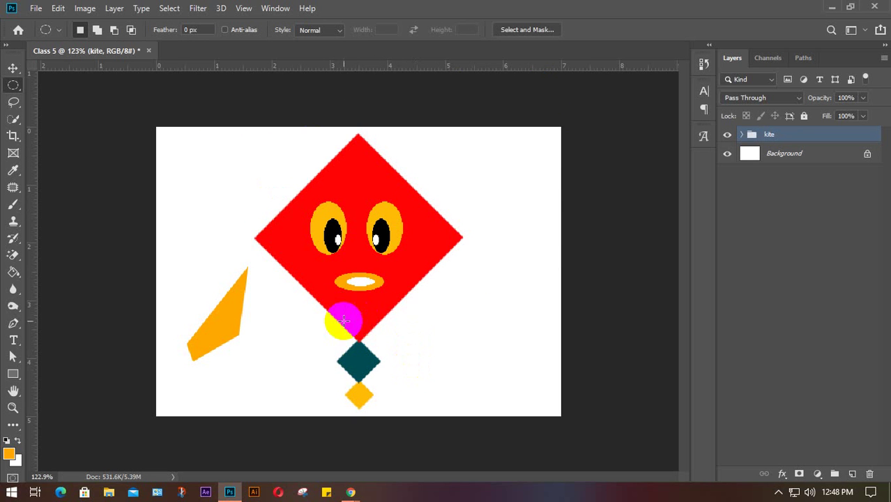
pyautogui.click(11, 68)
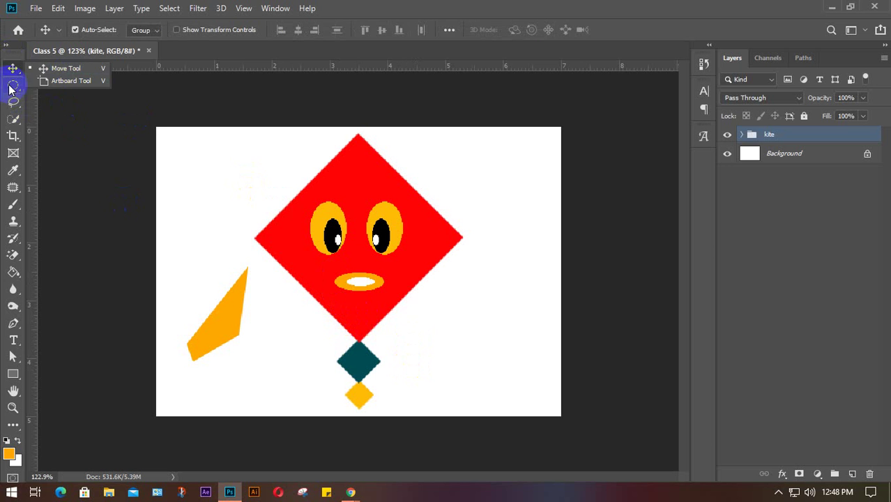
pyautogui.click(10, 85)
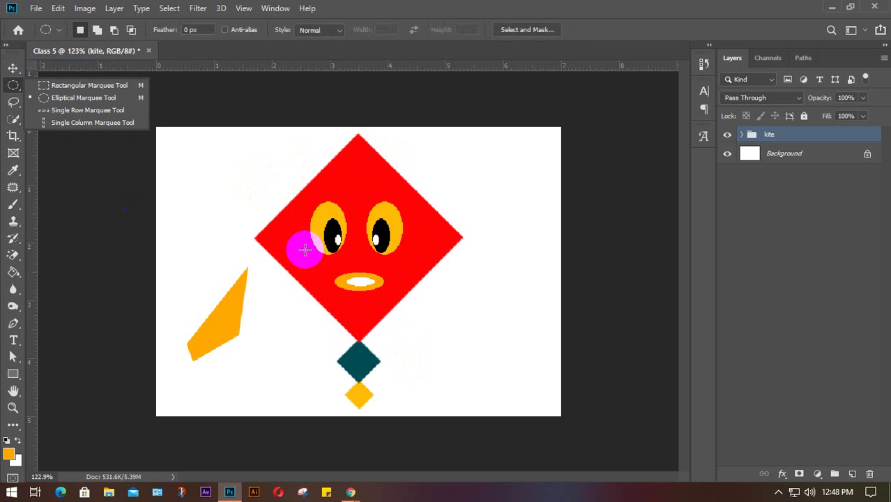
pyautogui.click(10, 70)
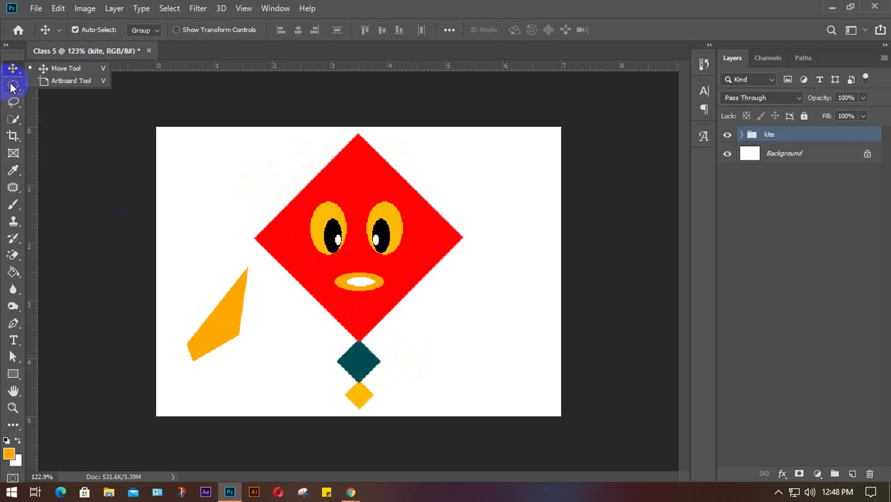
pyautogui.click(10, 85)
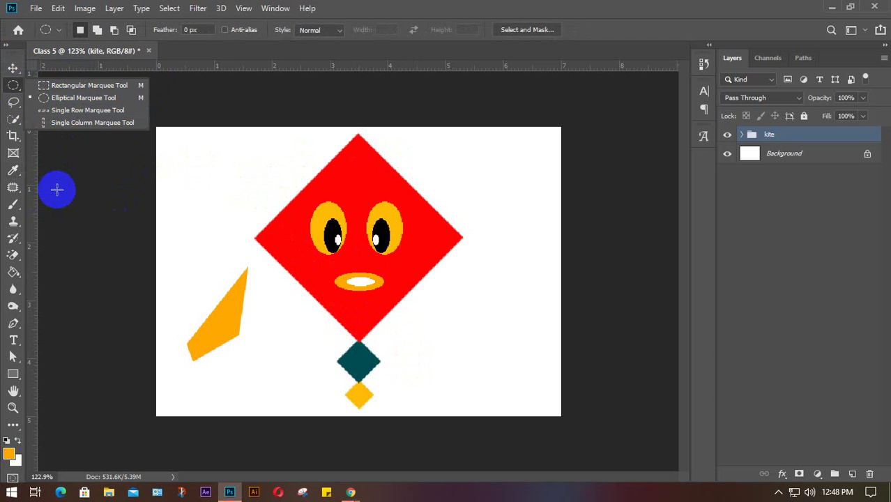
# Step: Minimize Photoshop to return to the Google Meet call in Chrome and show the hidden system tray icons
pyautogui.click(828, 9)
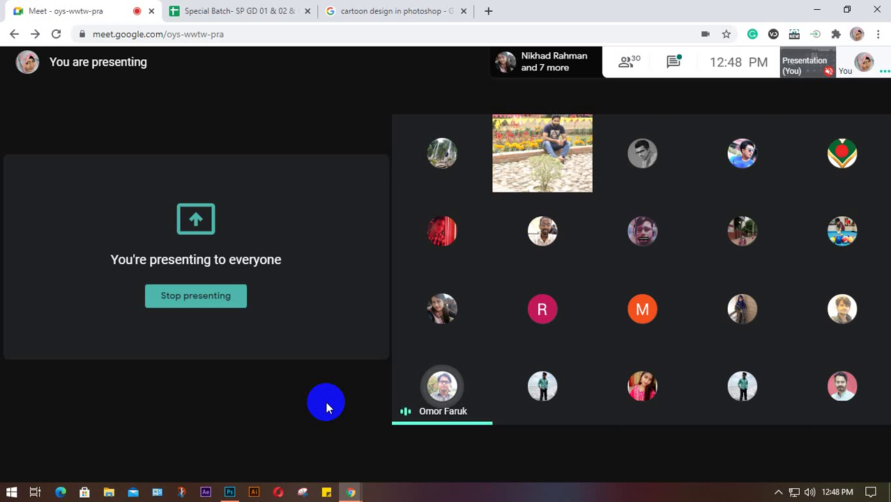
pyautogui.moveTo(288, 400)
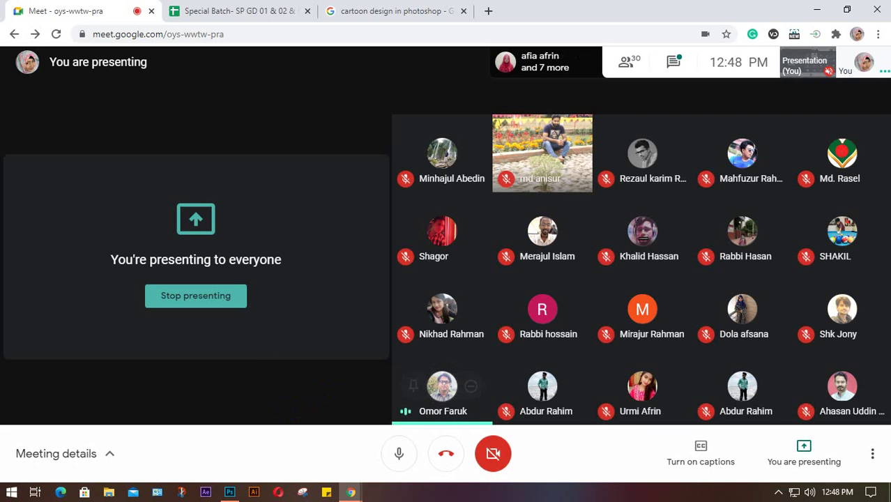
pyautogui.click(780, 492)
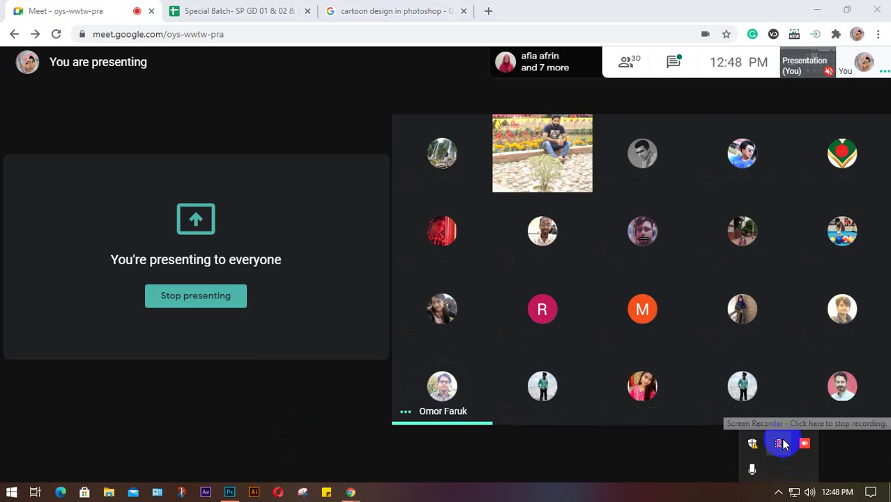